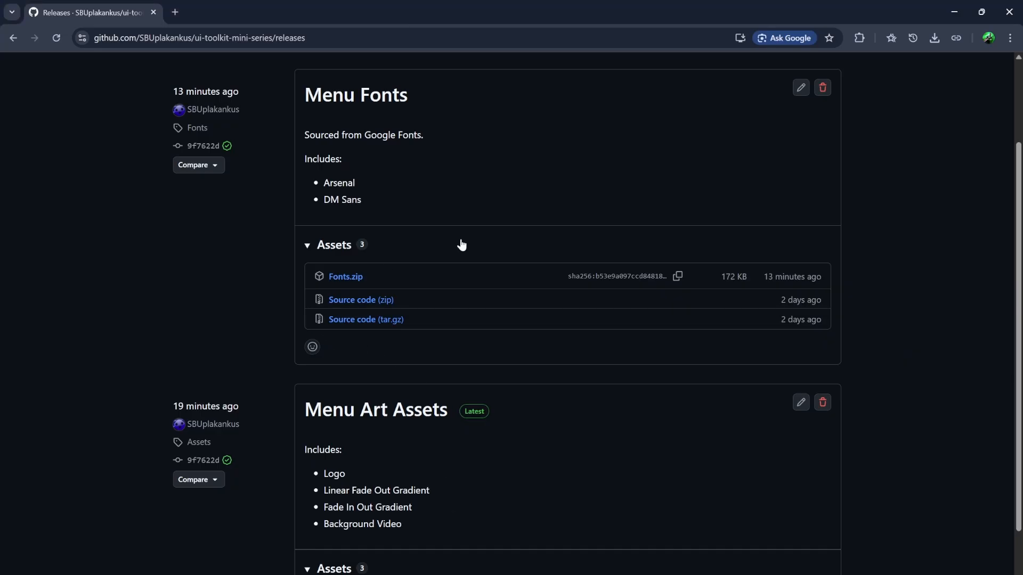
# Review the Menu Fonts and Menu Art Assets releases and their downloadable files on the GitHub releases page.
pyautogui.scroll(3, 462, 244)
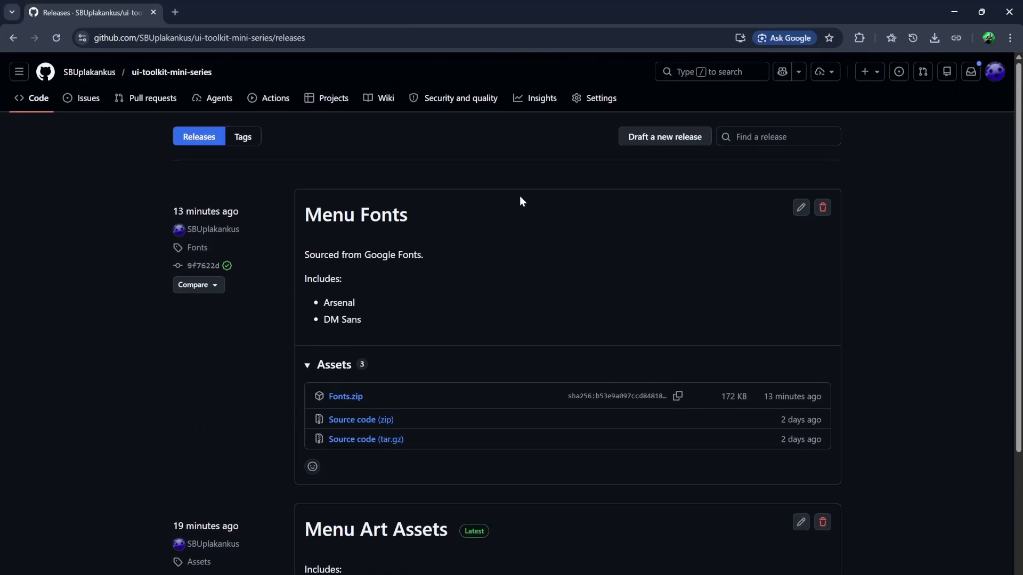
pyautogui.scroll(-1, 505, 265)
pyautogui.scroll(1, 438, 229)
pyautogui.scroll(-2, 512, 255)
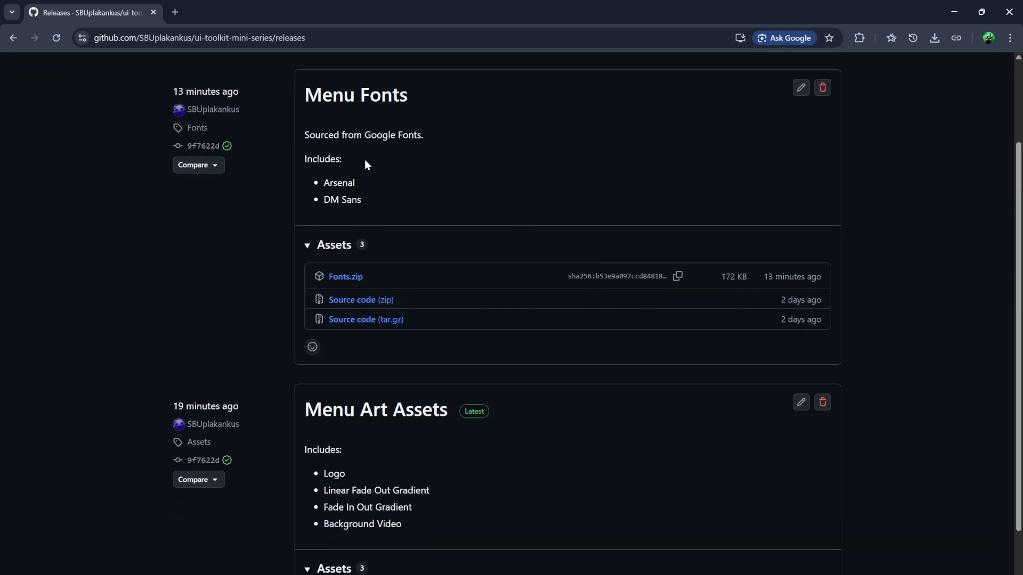
pyautogui.scroll(-3, 373, 192)
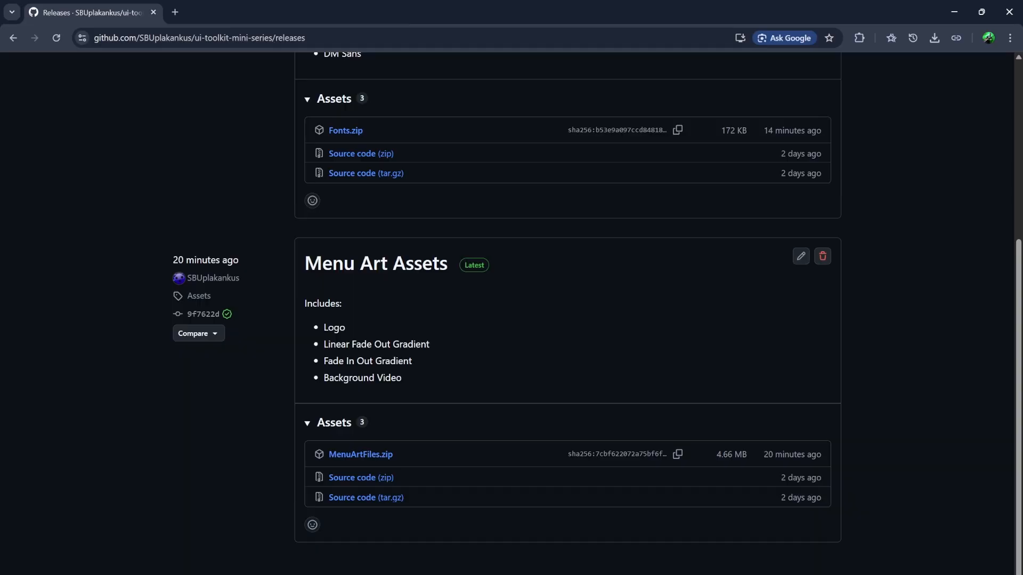
# Switch to Unity, close the UI Builder and open the project's UI Toolkit/Templates folder.
pyautogui.hotkey('alt', 'Tab')
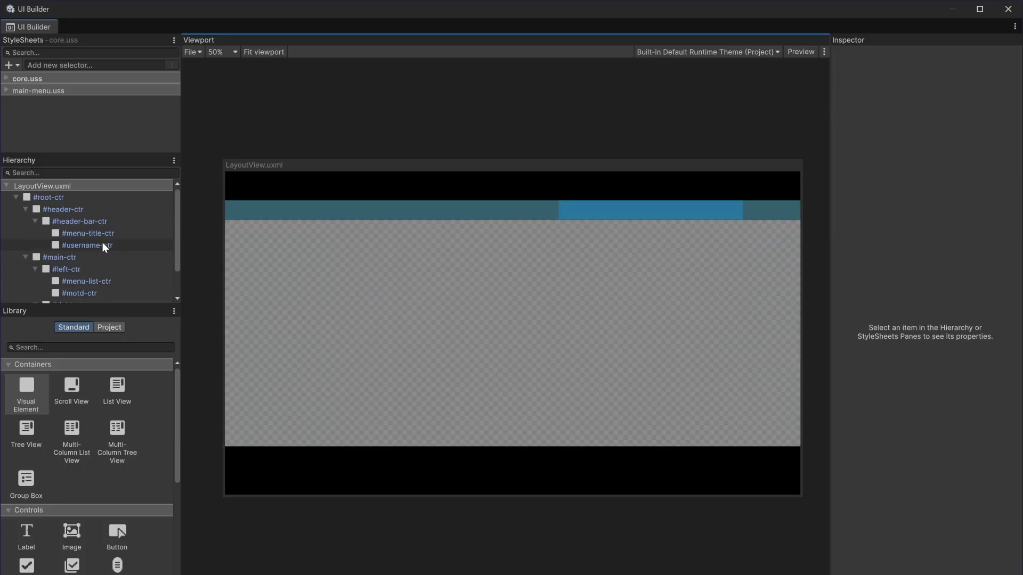
pyautogui.click(1009, 11)
pyautogui.click(230, 525)
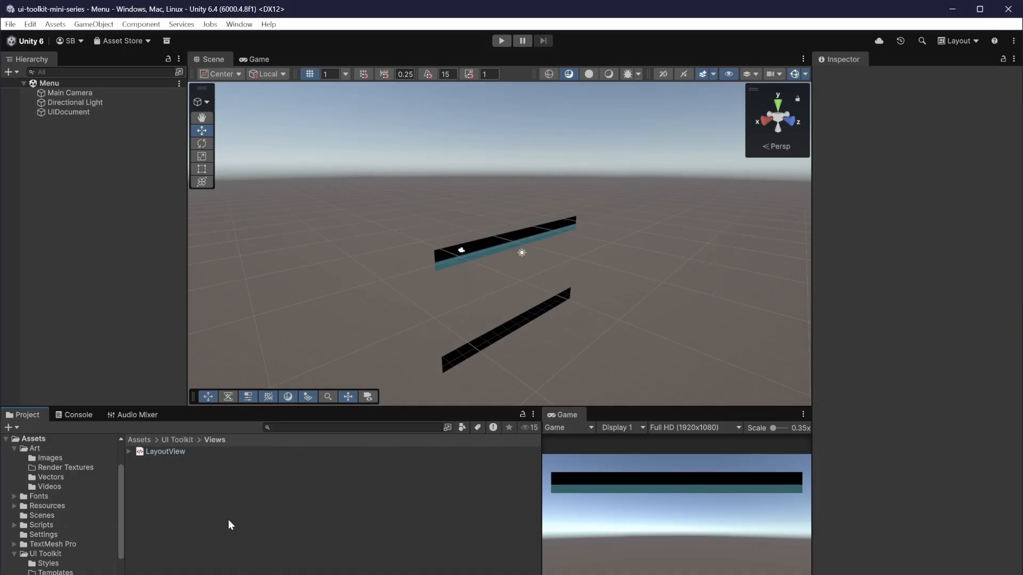
pyautogui.click(179, 442)
pyautogui.rightClick(164, 506)
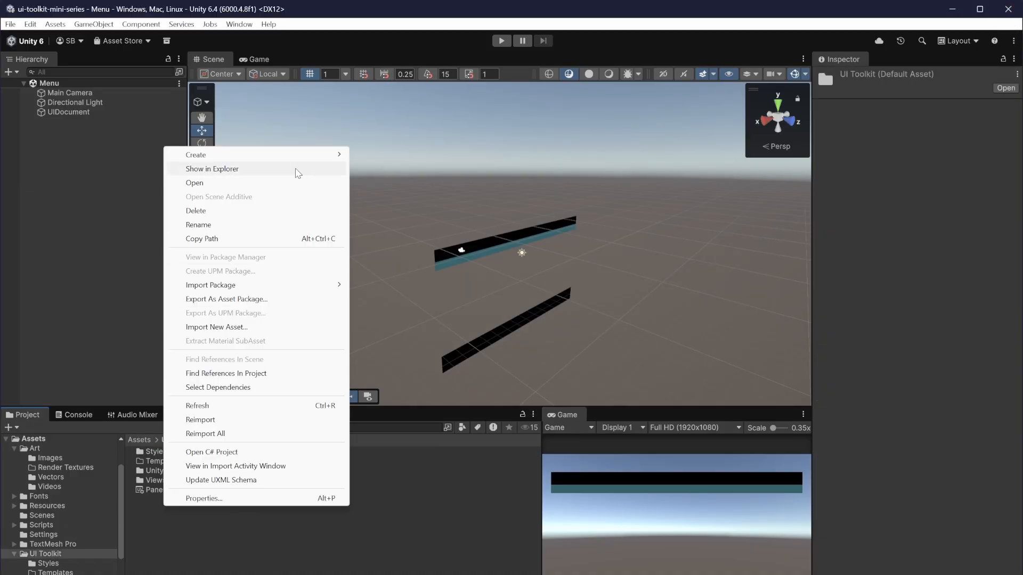
pyautogui.moveTo(283, 155)
pyautogui.click(151, 461)
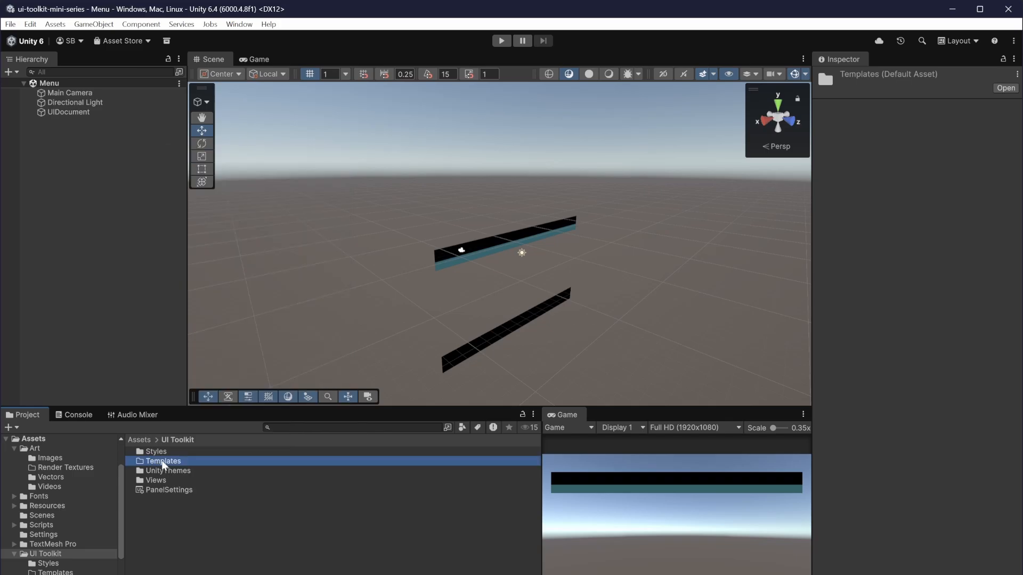
pyautogui.click(162, 461)
pyautogui.doubleClick(155, 460)
# Create a UI Document asset named MenuButton in the Templates folder.
pyautogui.rightClick(231, 527)
pyautogui.moveTo(325, 178)
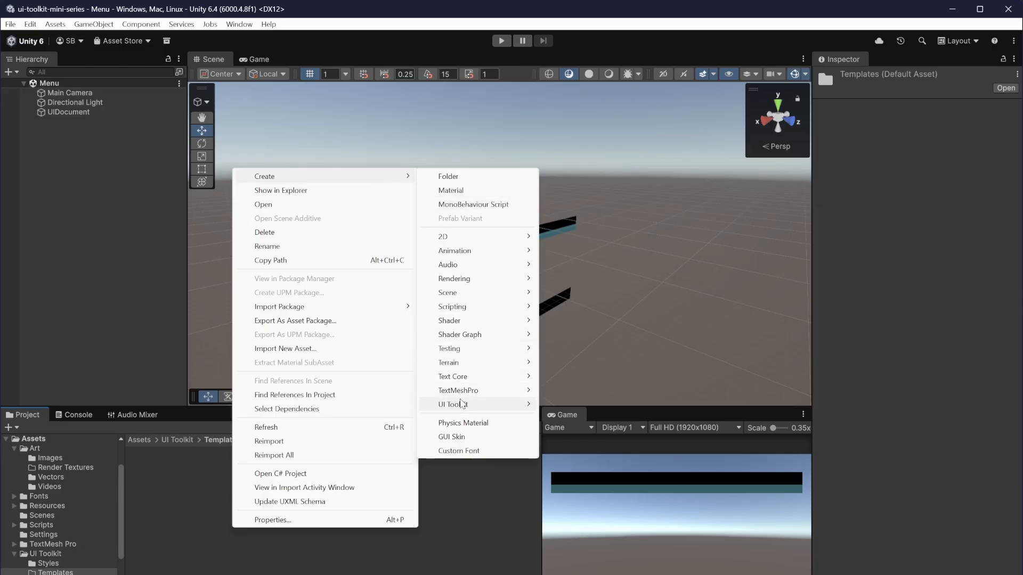
pyautogui.moveTo(463, 404)
pyautogui.click(573, 404)
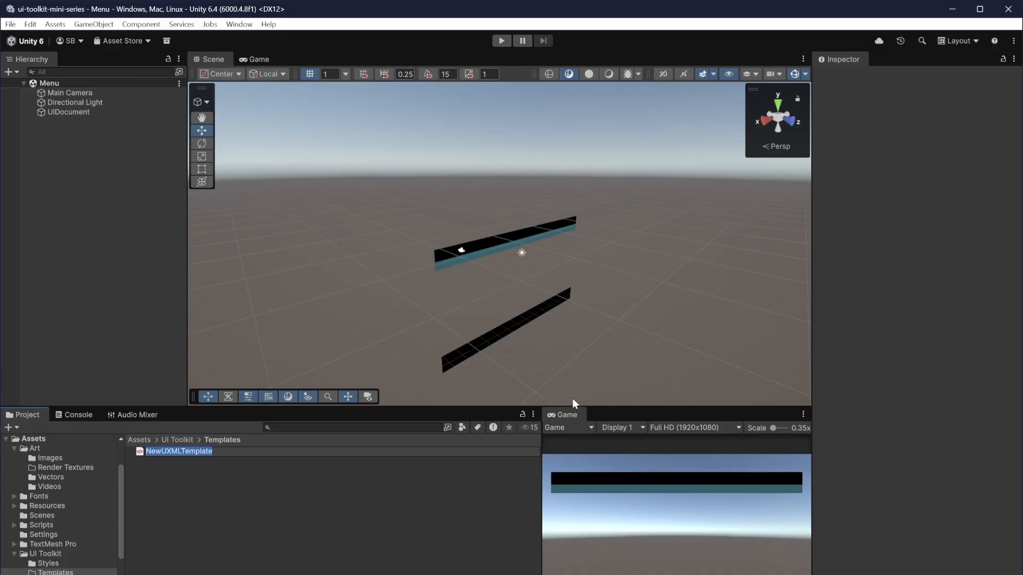
pyautogui.write('Men')
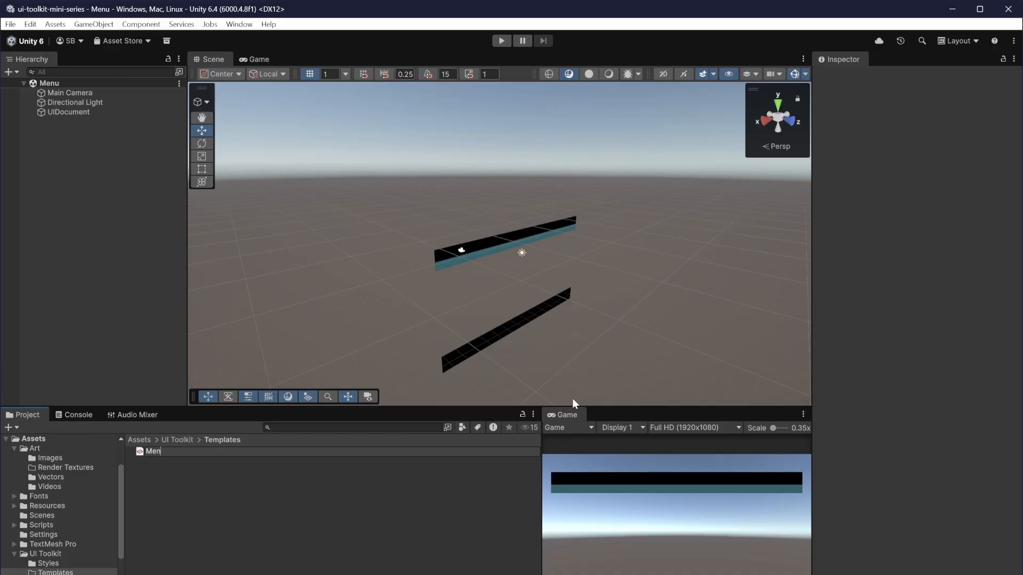
pyautogui.write('uButton')
pyautogui.press('Return')
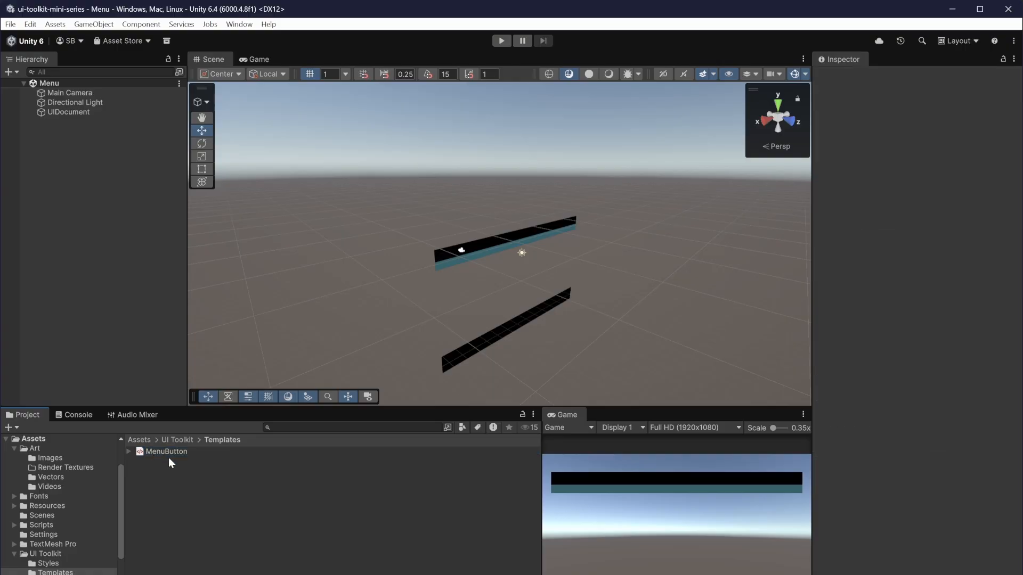
# Open the MenuButton template in the UI Builder and resize its canvas into a wide rectangle.
pyautogui.doubleClick(166, 454)
pyautogui.moveTo(412, 87); pyautogui.dragTo(672, 169)
pyautogui.moveTo(417, 341); pyautogui.dragTo(384, 301)
# Attach the existing core.uss stylesheet from UI Toolkit/Styles to the MenuButton template.
pyautogui.click(9, 67)
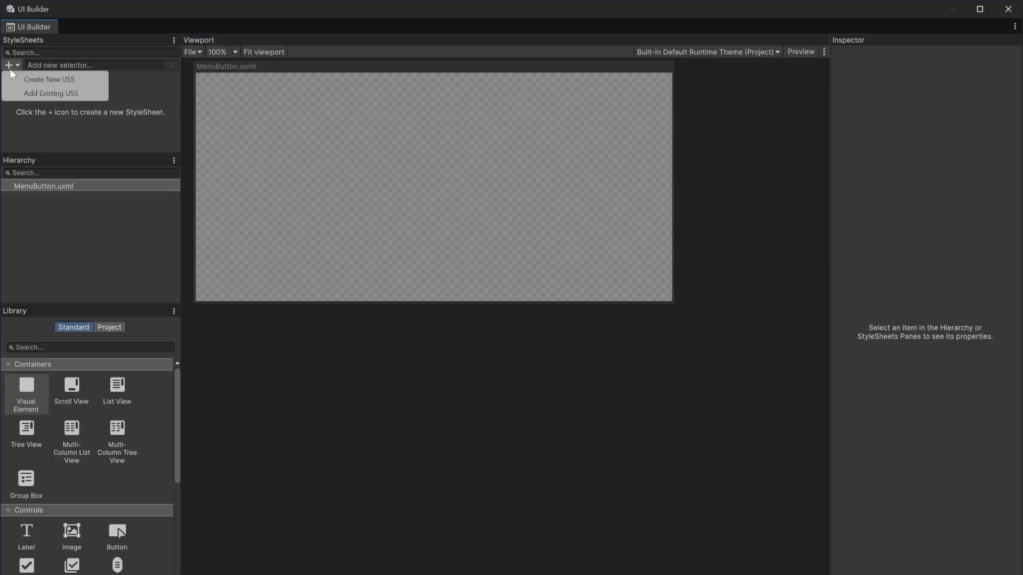
pyautogui.click(40, 81)
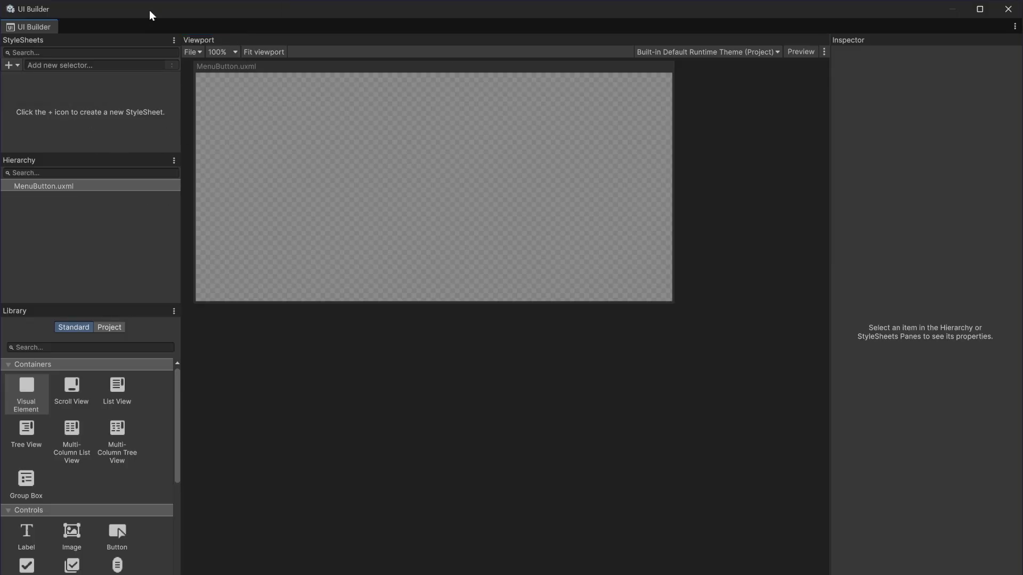
pyautogui.click(12, 67)
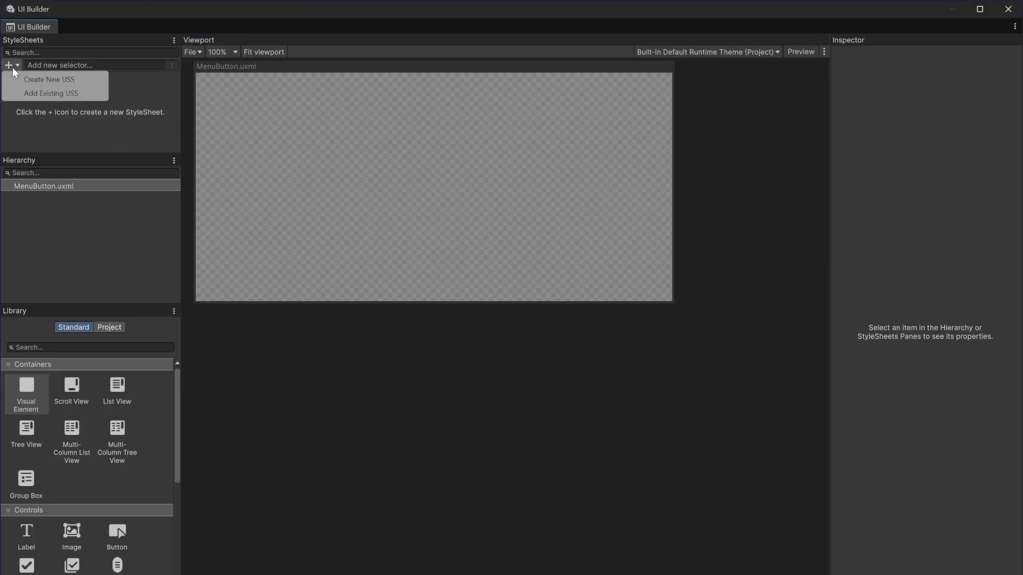
pyautogui.click(28, 98)
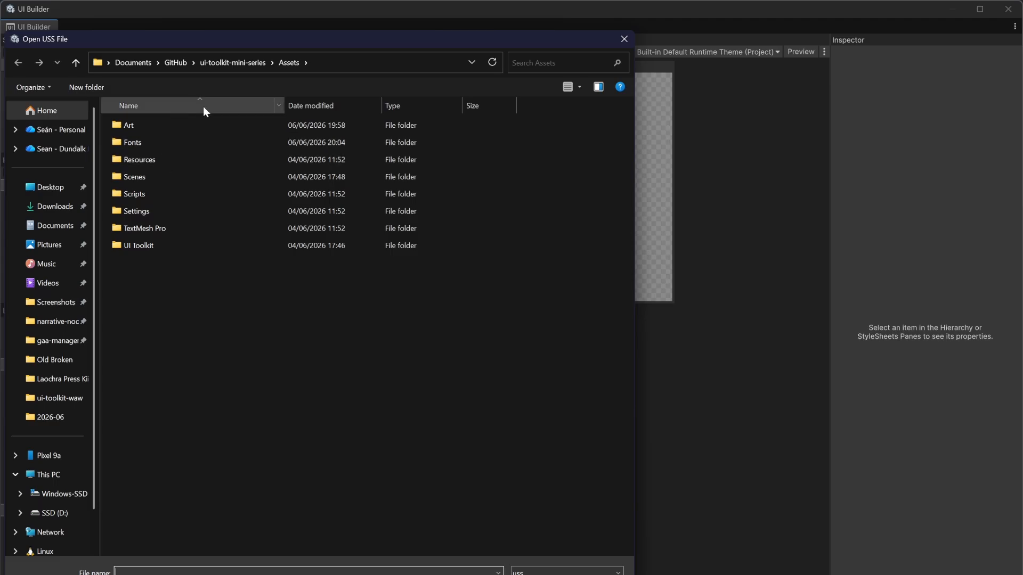
pyautogui.doubleClick(158, 240)
pyautogui.doubleClick(152, 125)
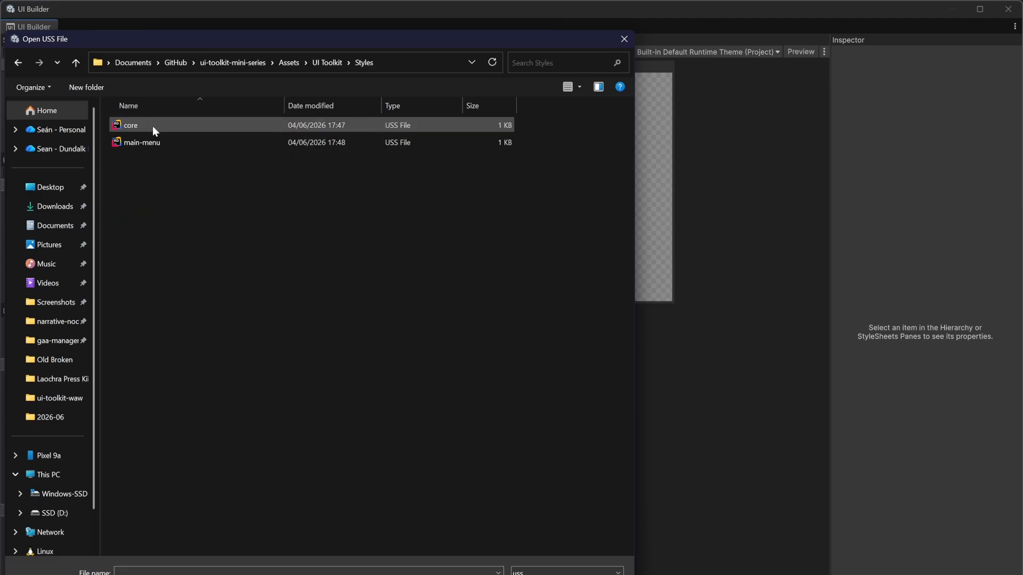
pyautogui.click(152, 126)
pyautogui.doubleClick(153, 126)
# Attach the existing main-menu.uss stylesheet from UI Toolkit/Styles to the MenuButton template.
pyautogui.click(9, 65)
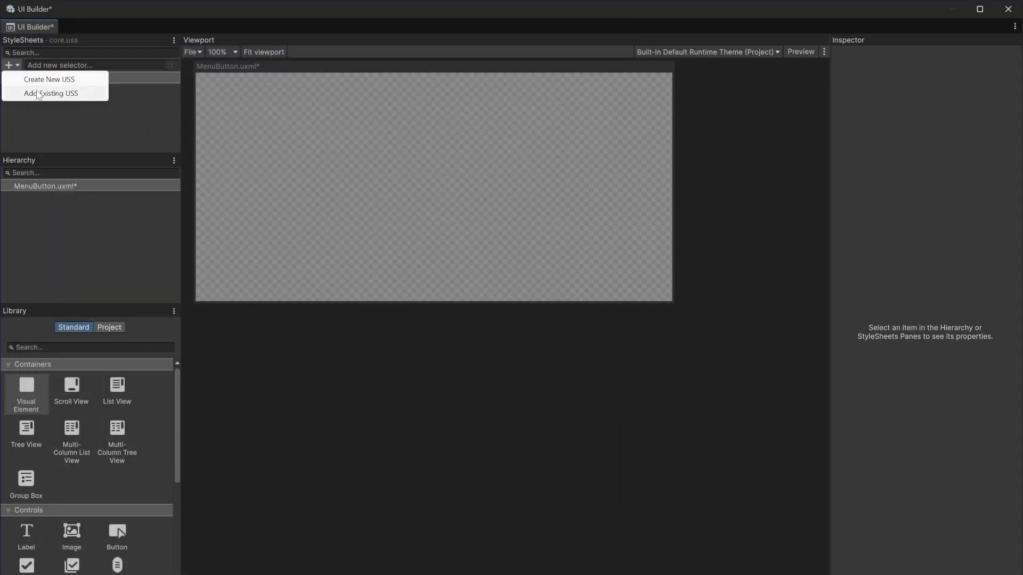
pyautogui.click(42, 94)
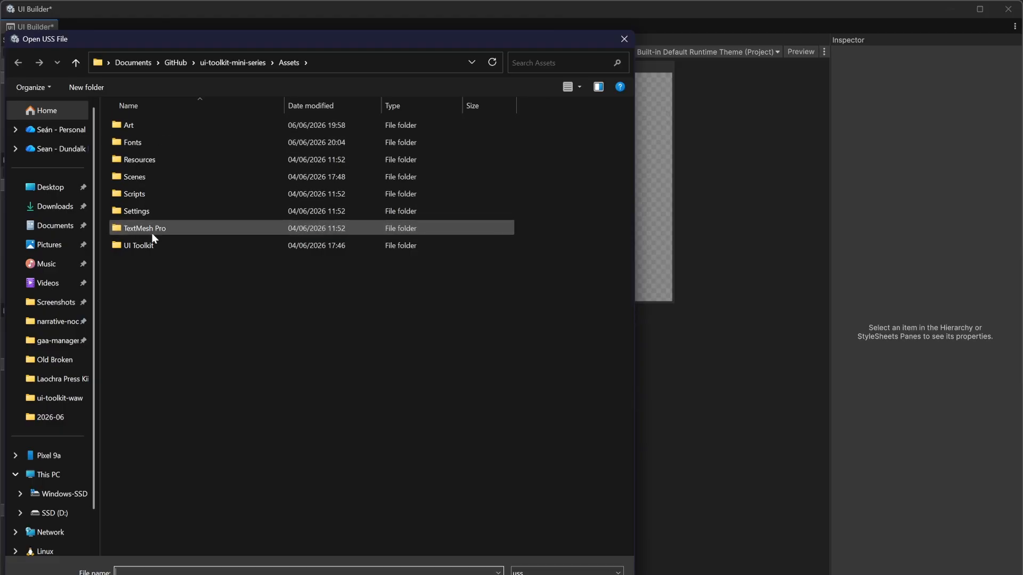
pyautogui.doubleClick(149, 240)
pyautogui.doubleClick(150, 126)
pyautogui.click(152, 141)
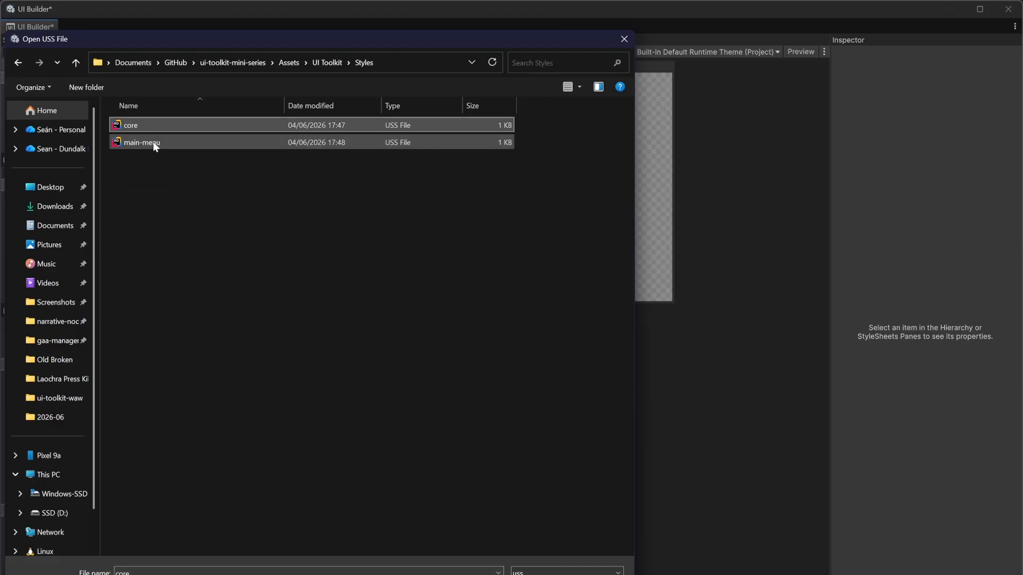
pyautogui.doubleClick(152, 141)
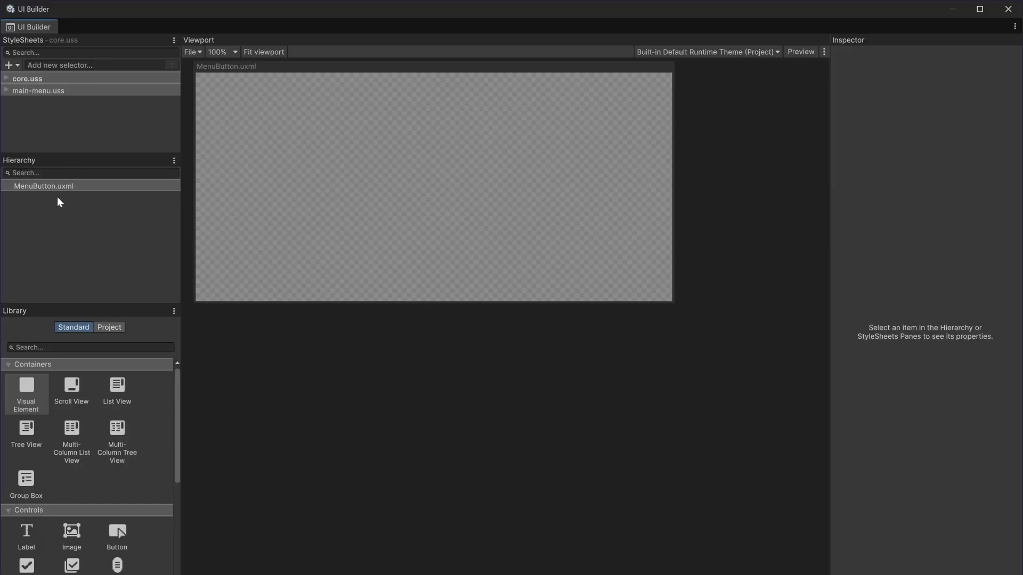
# Add a Button control under MenuButton.uxml in the hierarchy.
pyautogui.click(34, 187)
pyautogui.moveTo(117, 538); pyautogui.dragTo(31, 184)
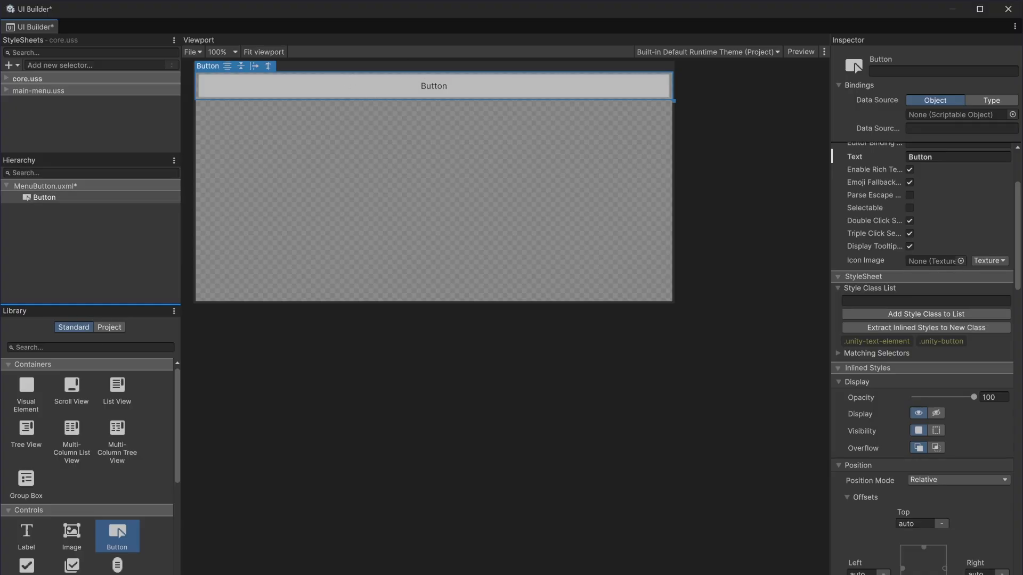
# Switch to the Main_Console.png reference image and examine the menu entries' text plus the highlighted SOLO item's borders and fading background.
pyautogui.moveTo(495, 574)
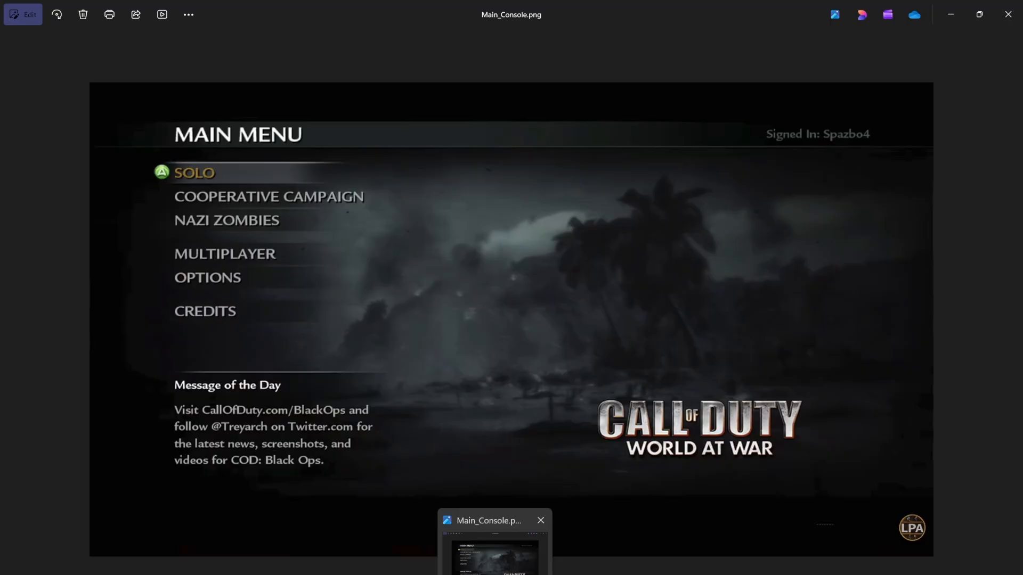
pyautogui.click(495, 554)
pyautogui.scroll(4, 219, 173)
pyautogui.moveTo(209, 208); pyautogui.dragTo(313, 278)
pyautogui.scroll(3, 276, 229)
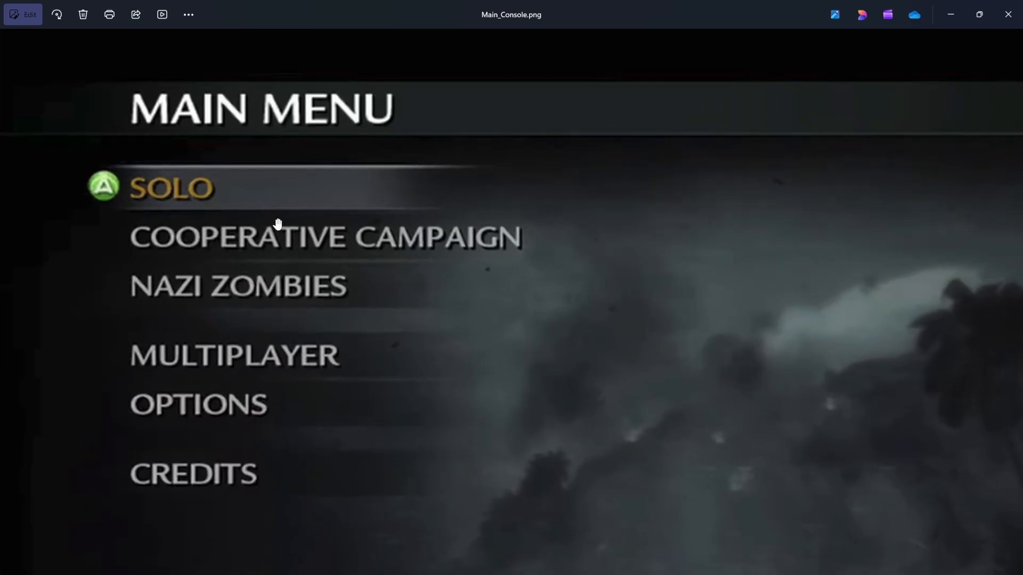
pyautogui.moveTo(198, 310); pyautogui.dragTo(263, 326)
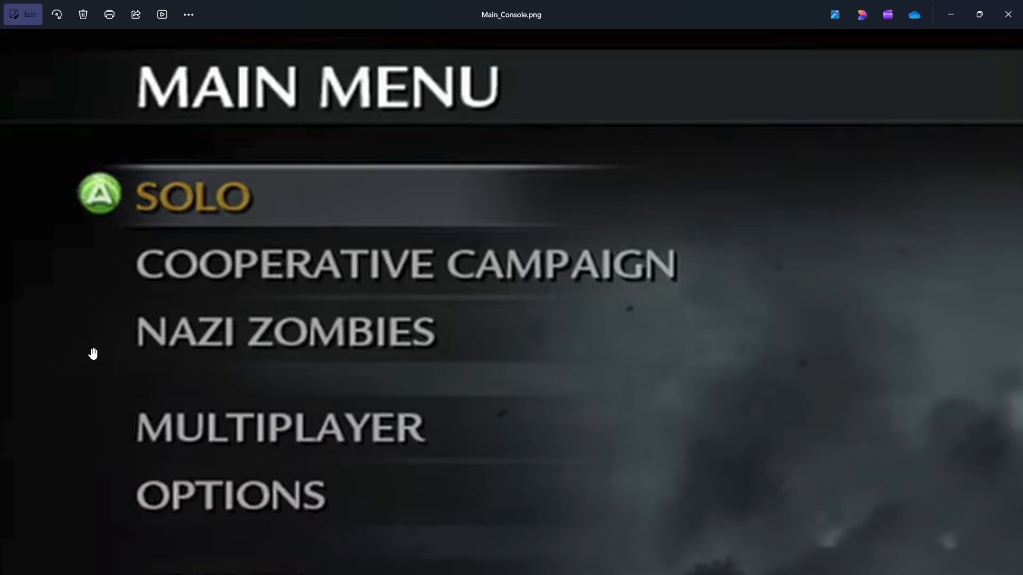
pyautogui.scroll(5, 175, 341)
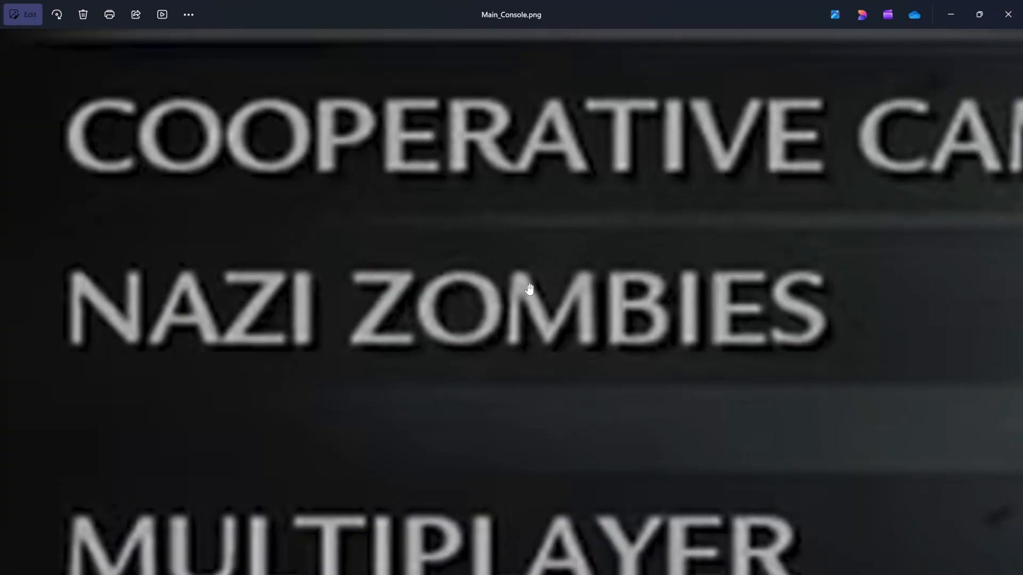
pyautogui.scroll(-2, 532, 314)
pyautogui.scroll(-3, 411, 312)
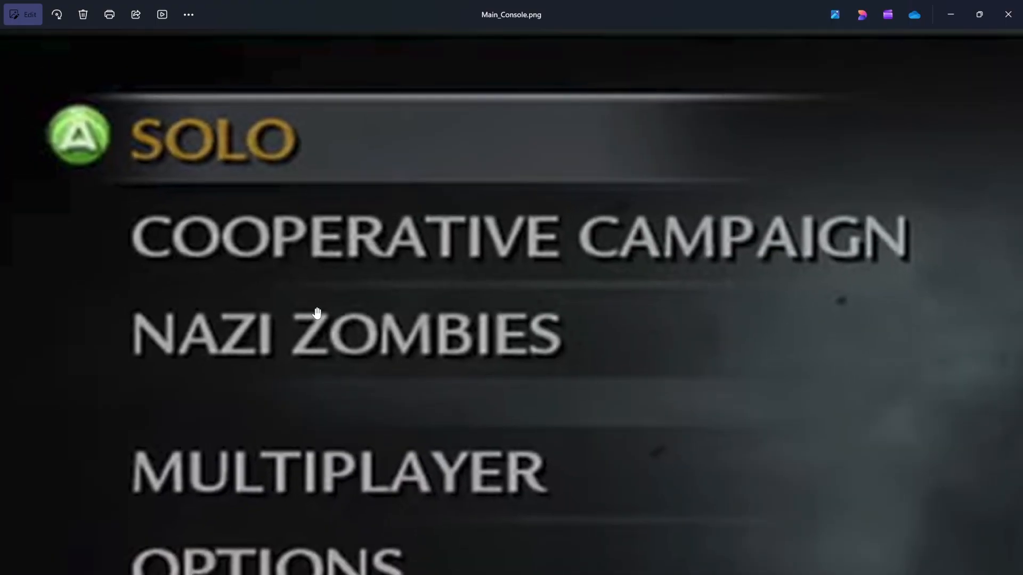
pyautogui.scroll(5, 274, 319)
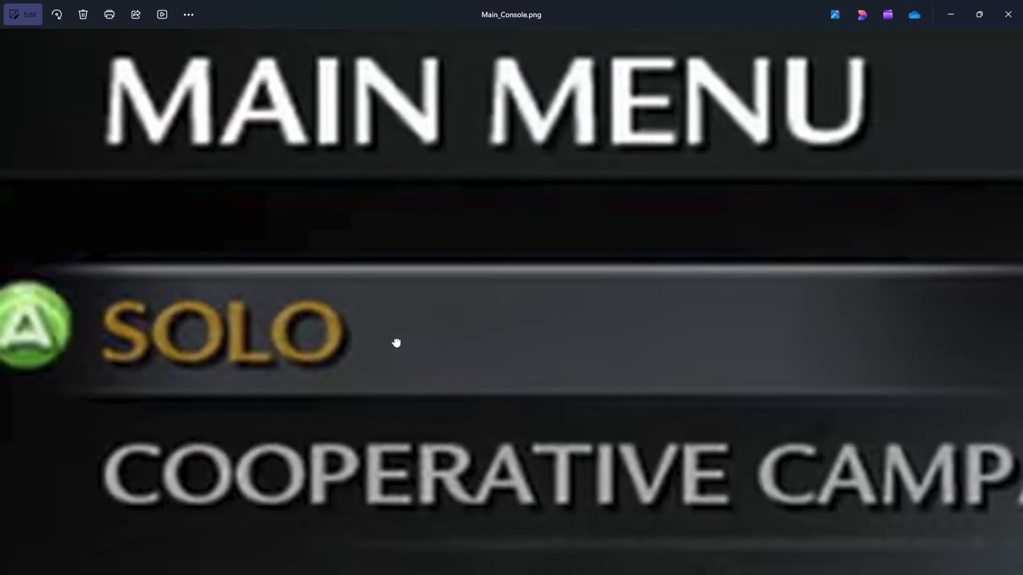
pyautogui.moveTo(396, 342); pyautogui.dragTo(394, 336)
pyautogui.moveTo(264, 342); pyautogui.dragTo(299, 342)
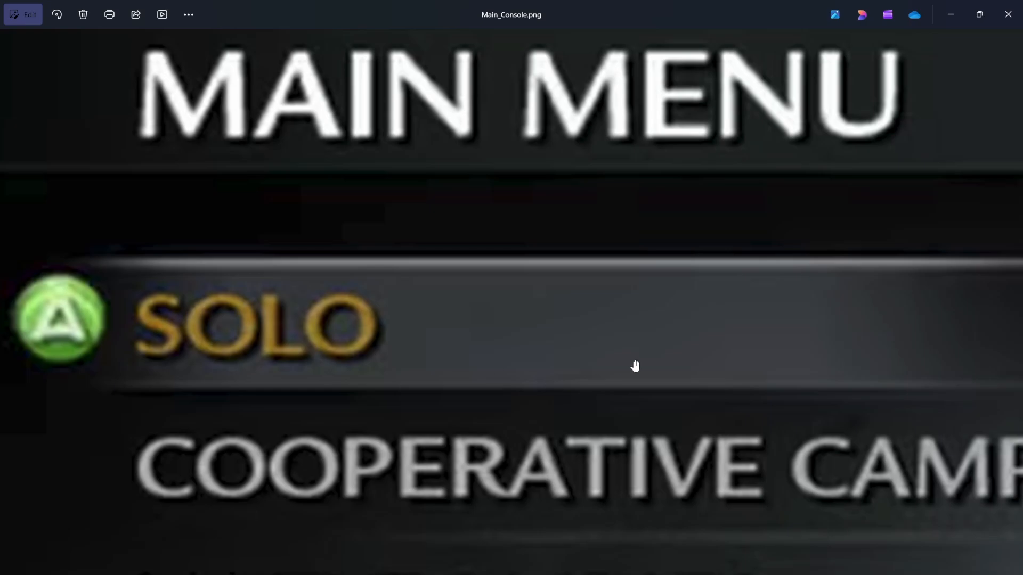
pyautogui.moveTo(635, 366); pyautogui.dragTo(623, 363)
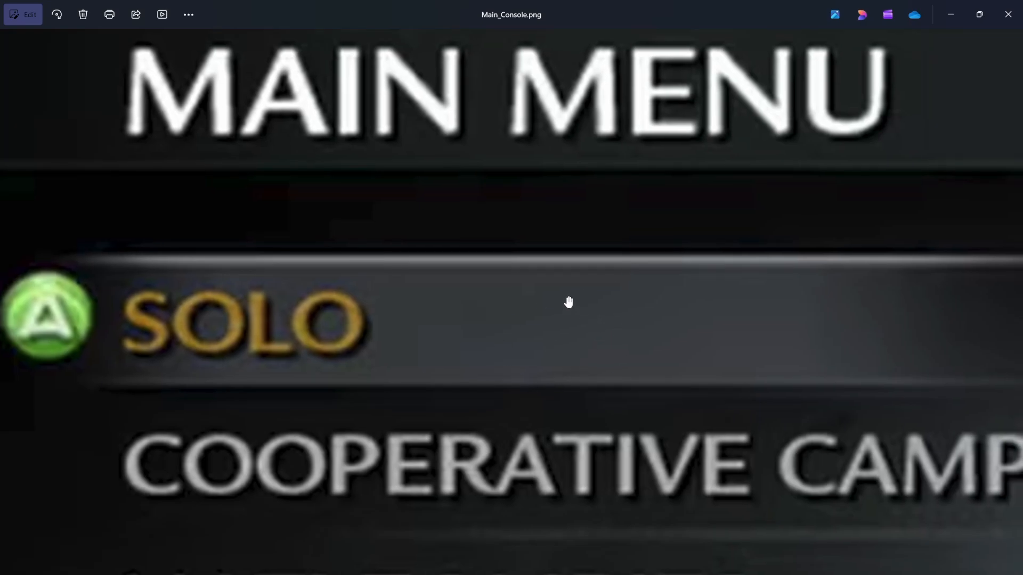
pyautogui.scroll(-1, 529, 282)
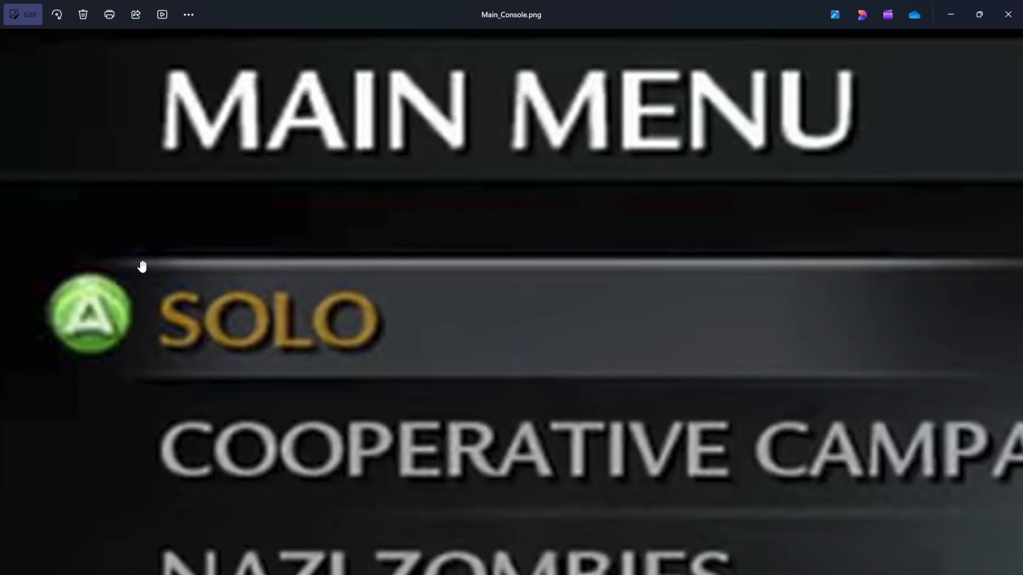
pyautogui.moveTo(718, 279); pyautogui.dragTo(428, 274)
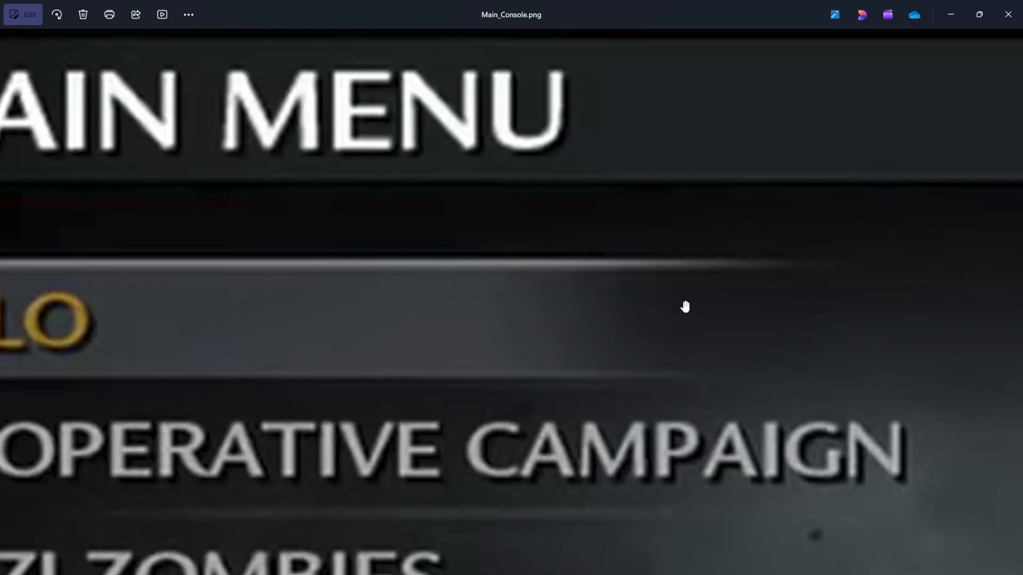
pyautogui.scroll(-3, 693, 290)
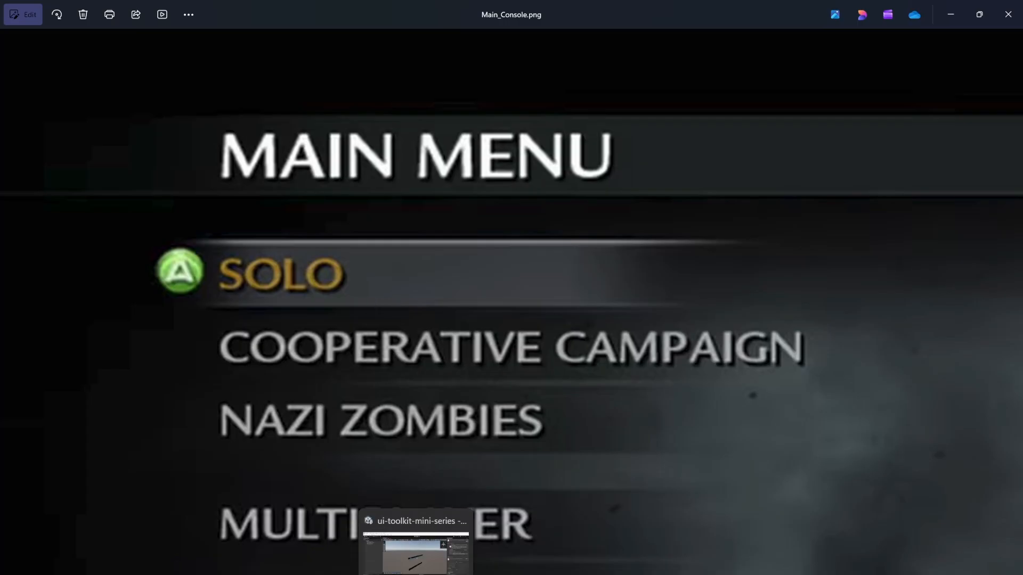
# Switch back to UI Builder and make main-menu.uss the active stylesheet.
pyautogui.click(416, 574)
pyautogui.scroll(1, 361, 169)
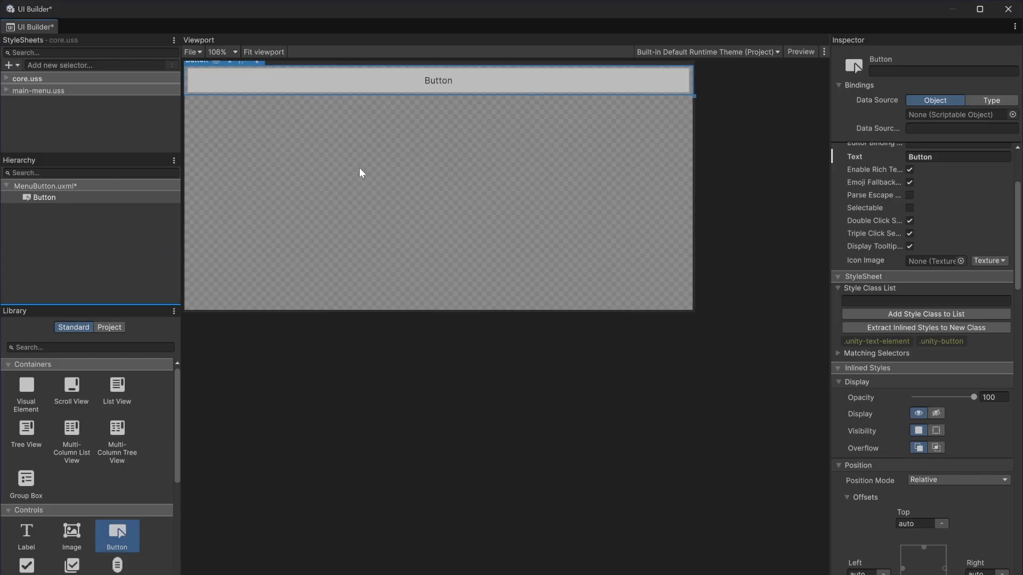
pyautogui.click(75, 197)
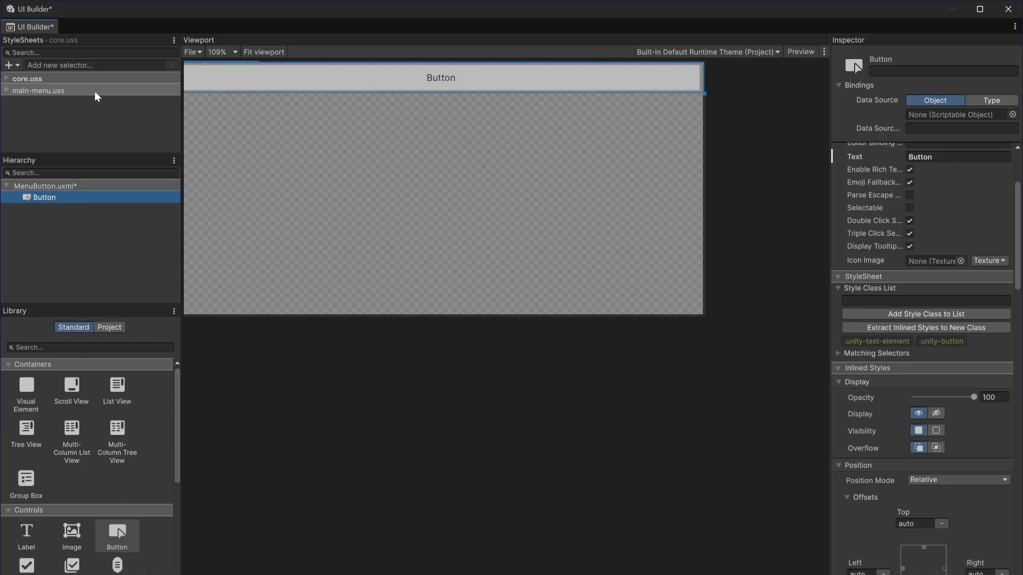
pyautogui.click(7, 90)
pyautogui.click(9, 92)
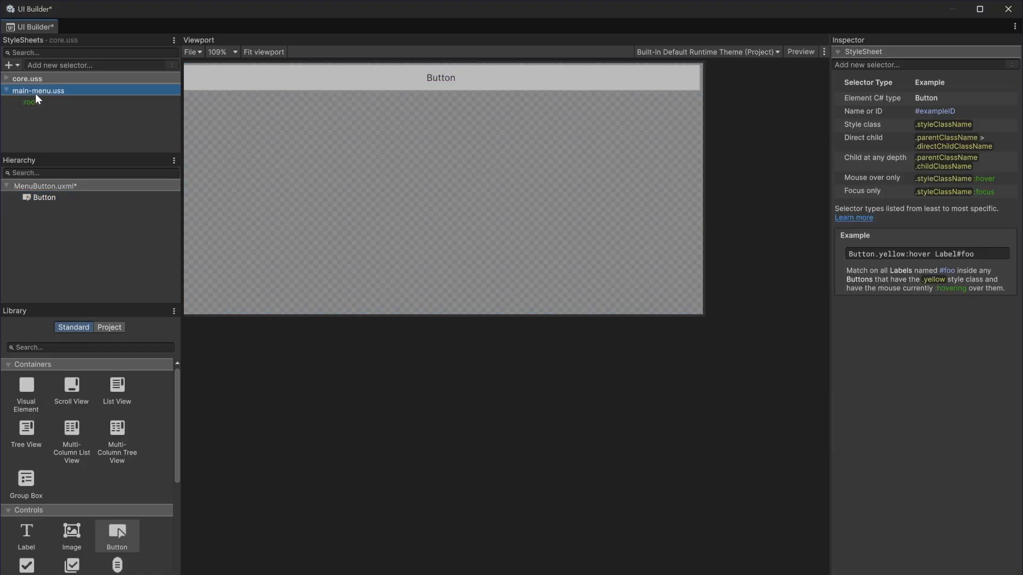
pyautogui.click(37, 99)
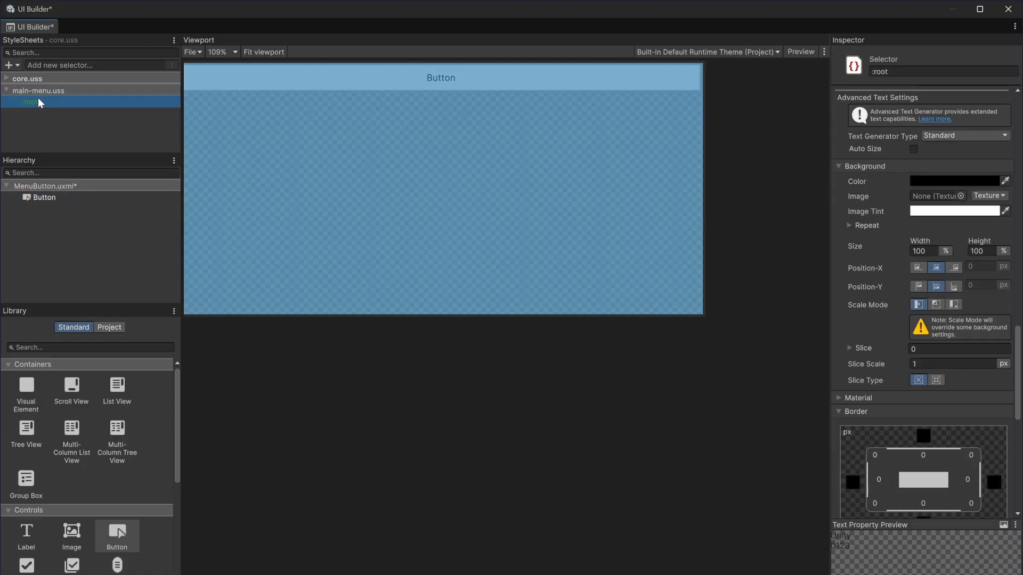
pyautogui.click(58, 197)
pyautogui.click(920, 300)
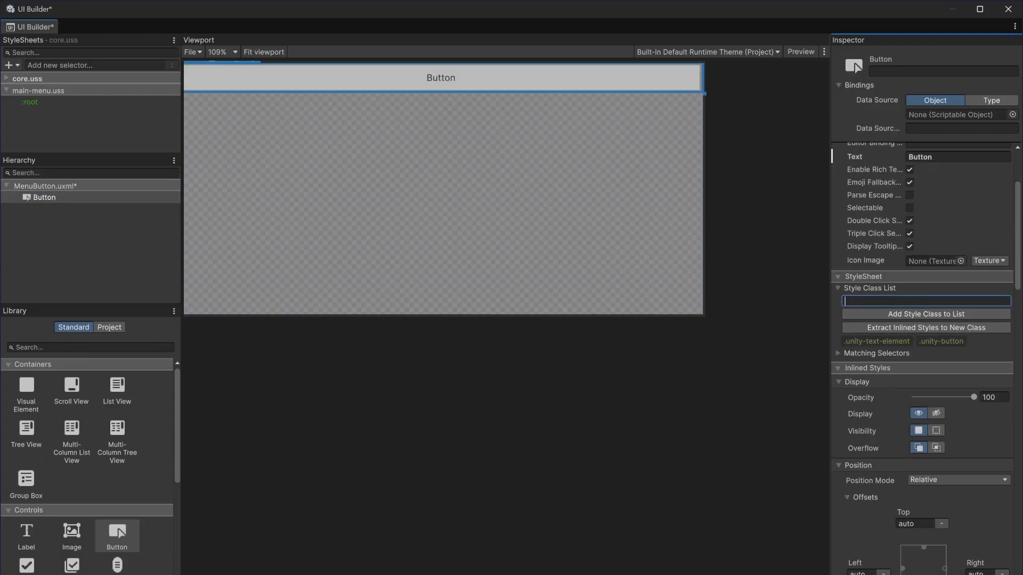
pyautogui.rightClick(61, 95)
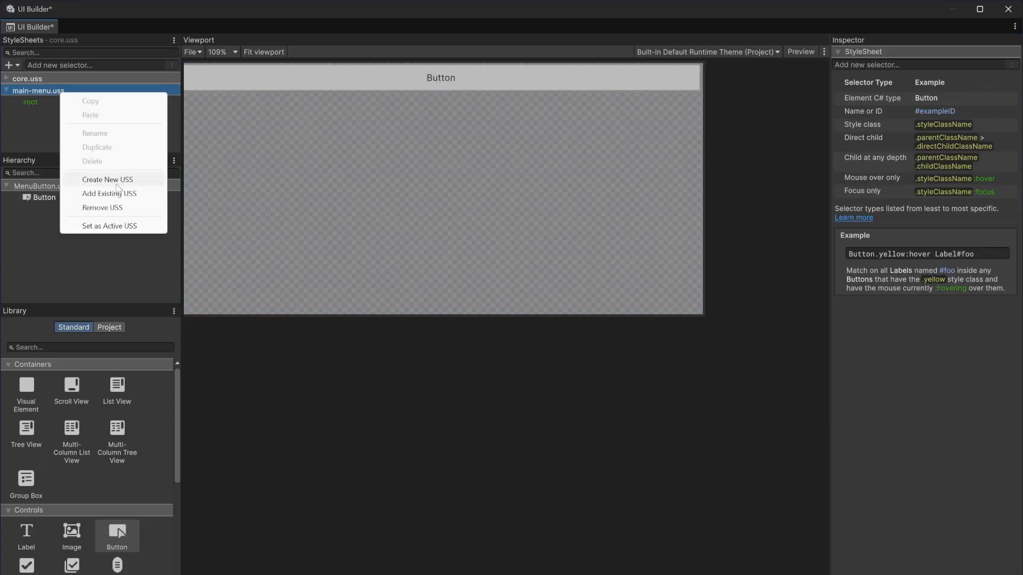
pyautogui.click(117, 224)
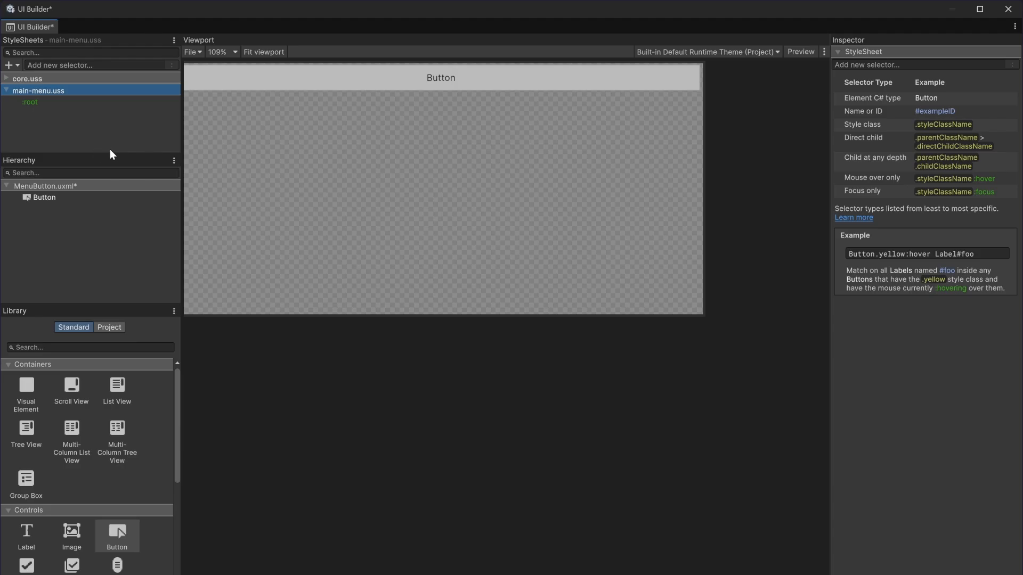
# Add the menu-button style class to the Button and create its matching selector in main-menu.uss.
pyautogui.click(94, 198)
pyautogui.click(875, 302)
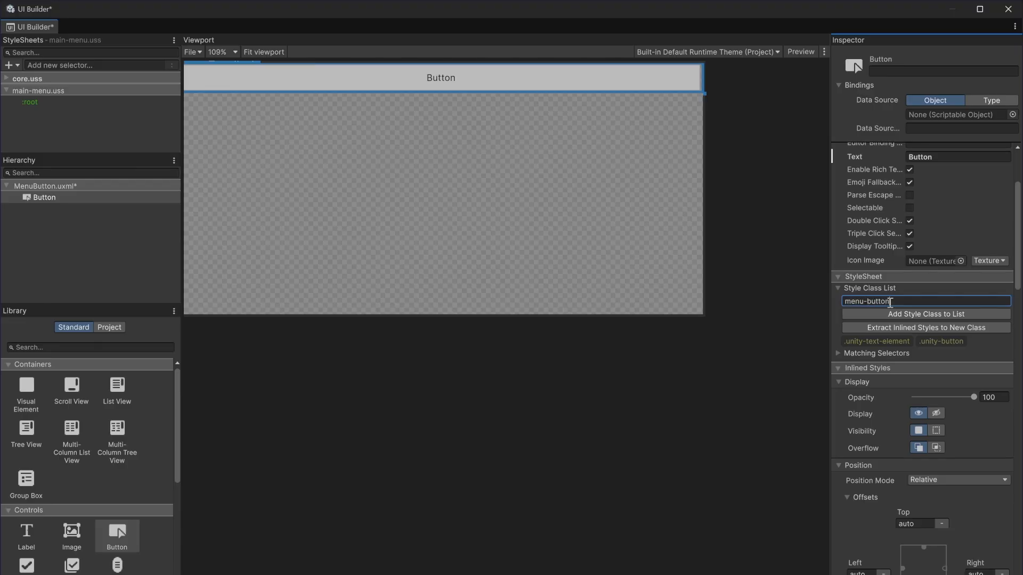
pyautogui.press('Return')
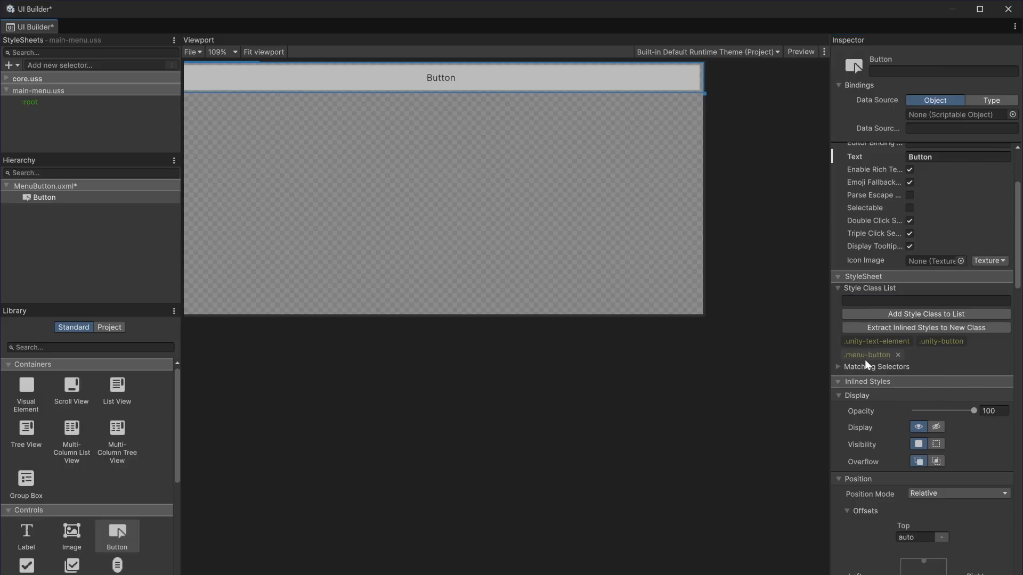
pyautogui.doubleClick(871, 359)
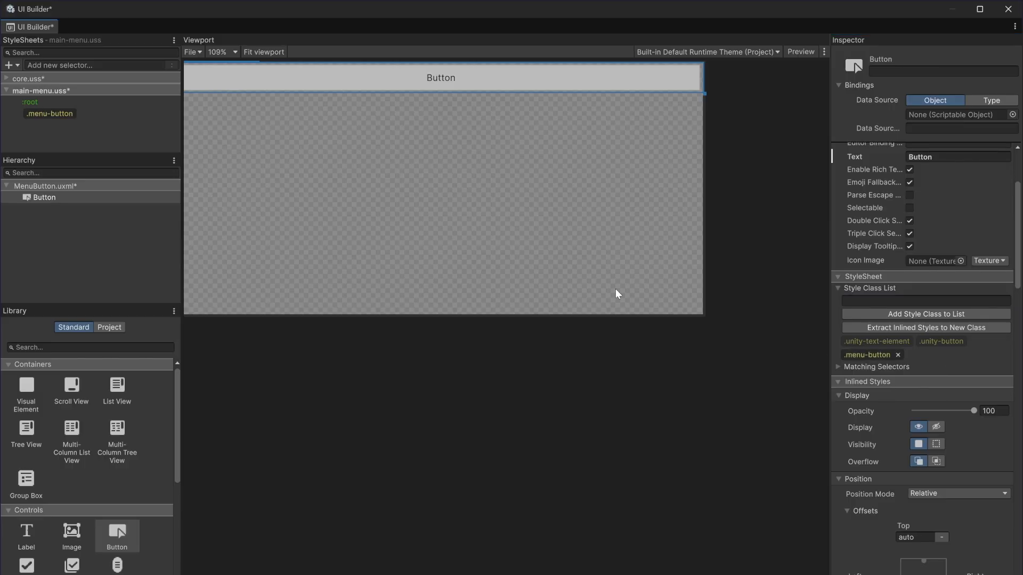
# Give the .menu-button selector a Vector background image, using the LinearFadeOut asset.
pyautogui.click(50, 114)
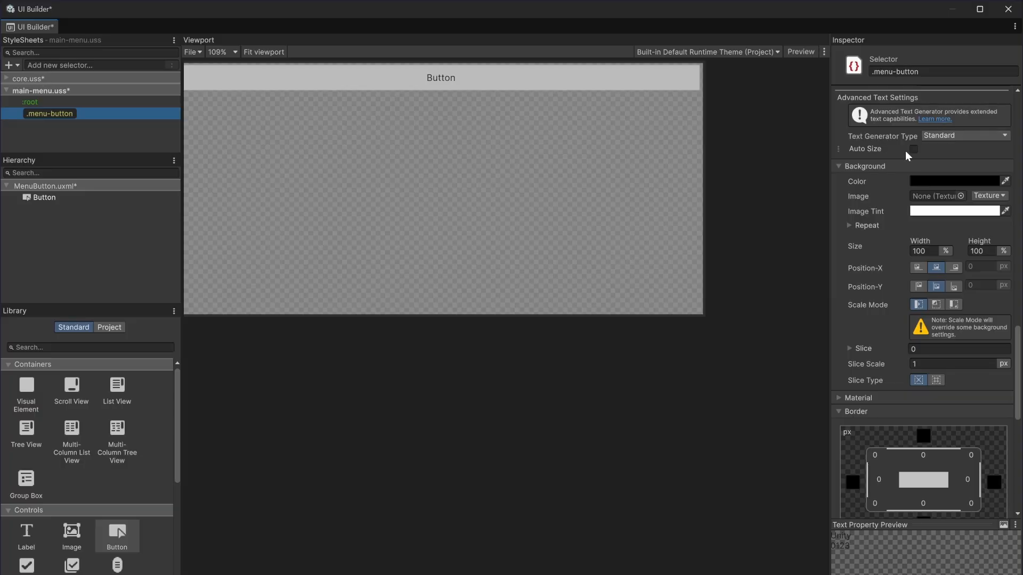
pyautogui.scroll(3, 871, 177)
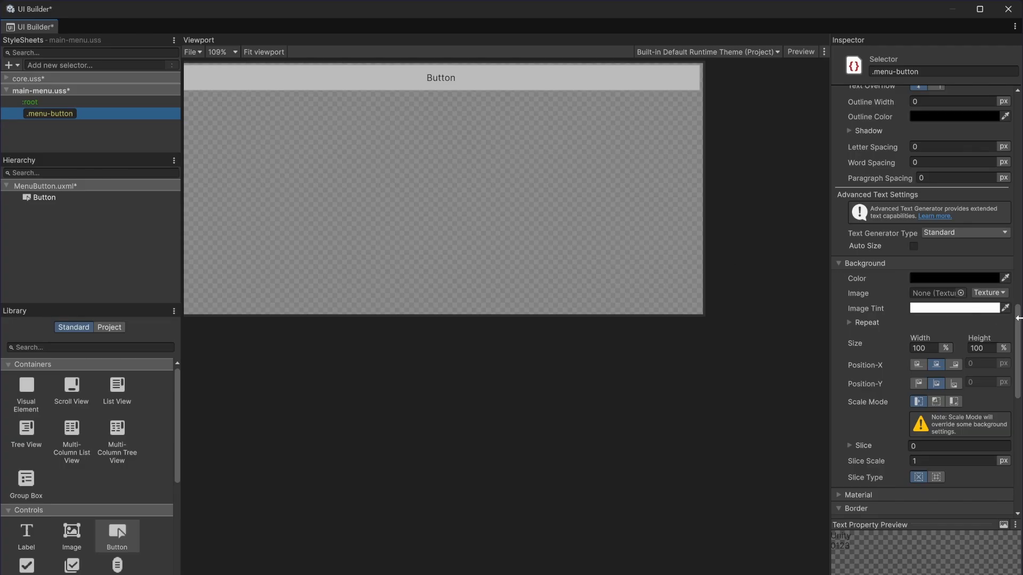
pyautogui.click(988, 293)
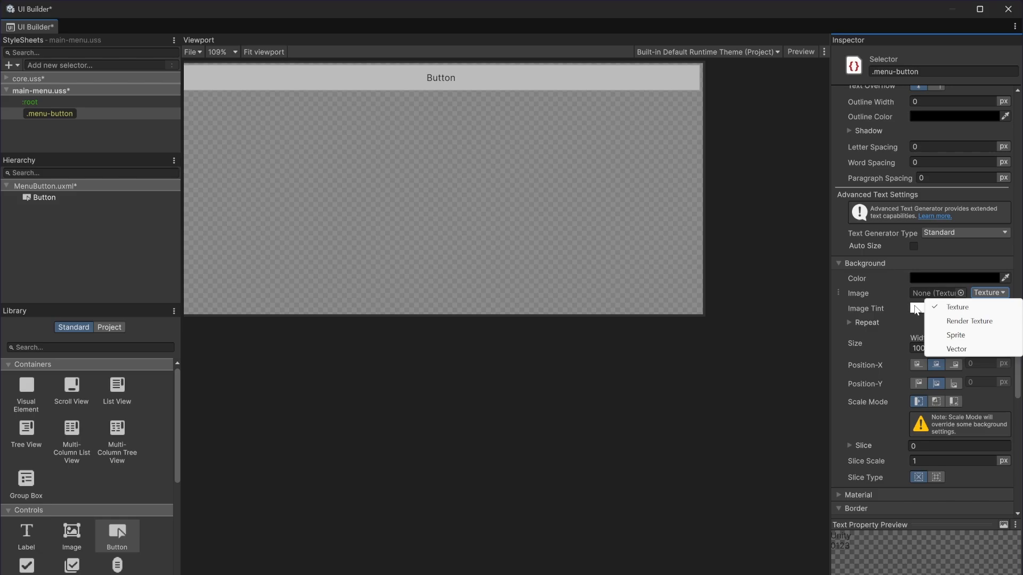
pyautogui.click(957, 349)
pyautogui.click(964, 293)
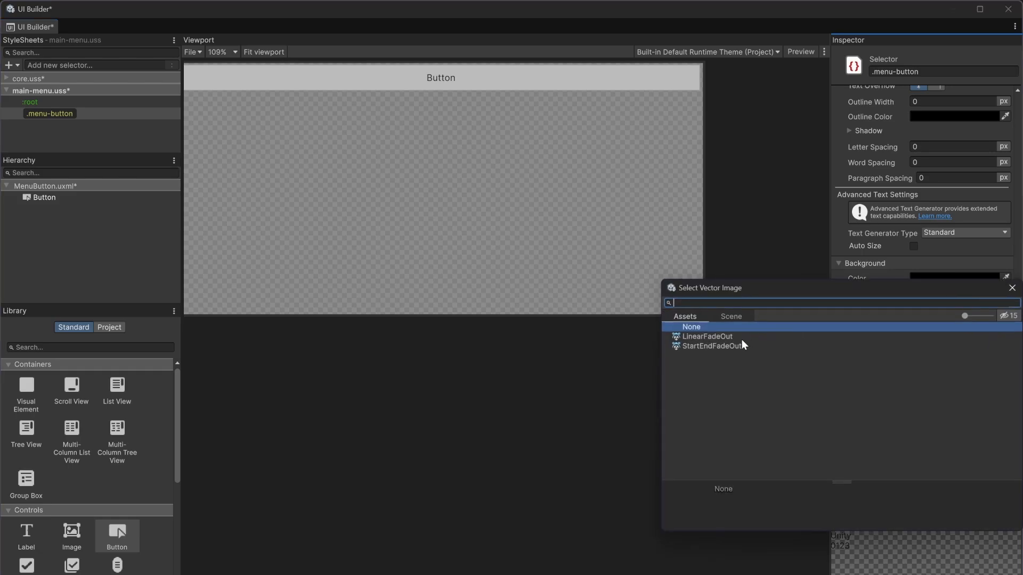
pyautogui.click(741, 339)
pyautogui.click(775, 303)
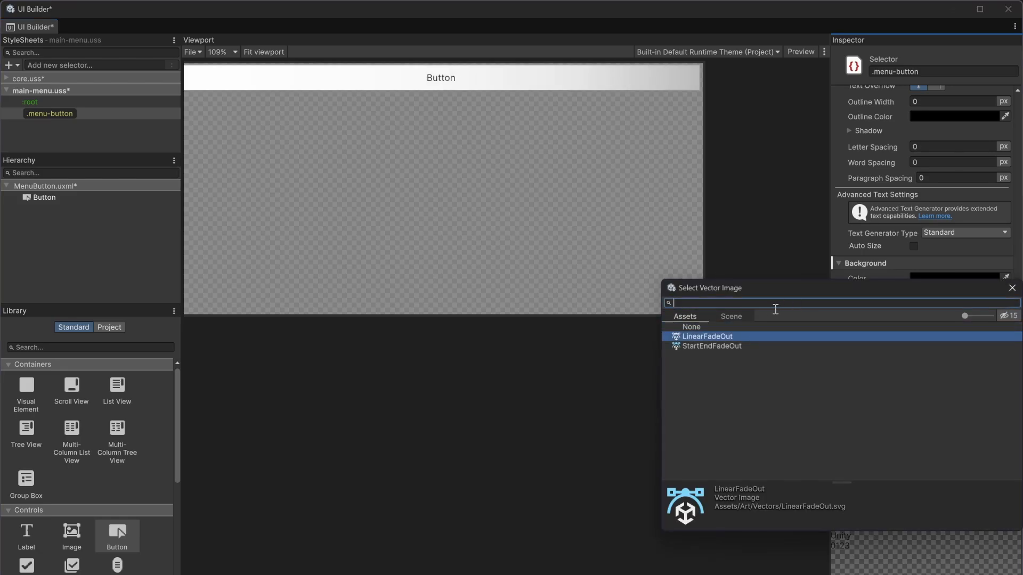
pyautogui.moveTo(799, 296); pyautogui.dragTo(657, 350)
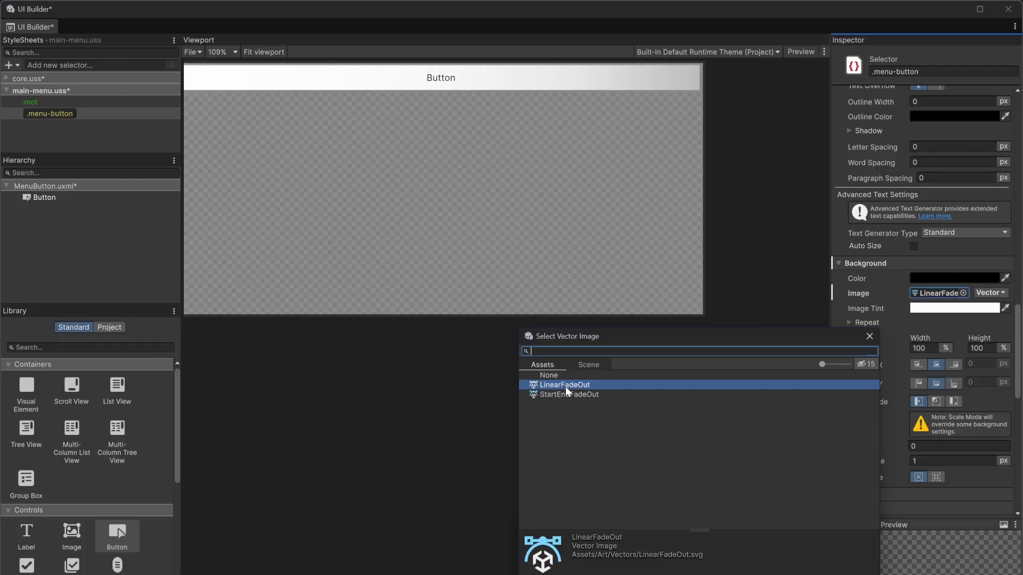
pyautogui.doubleClick(566, 385)
# Make the .menu-button background color fully transparent with an alpha of 0.
pyautogui.click(938, 278)
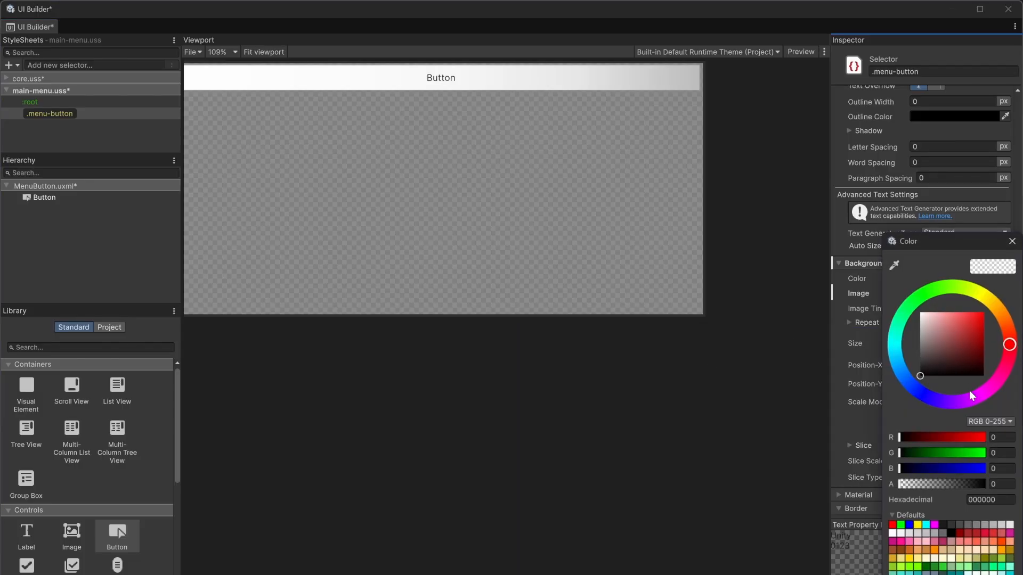
pyautogui.moveTo(968, 482); pyautogui.dragTo(863, 484)
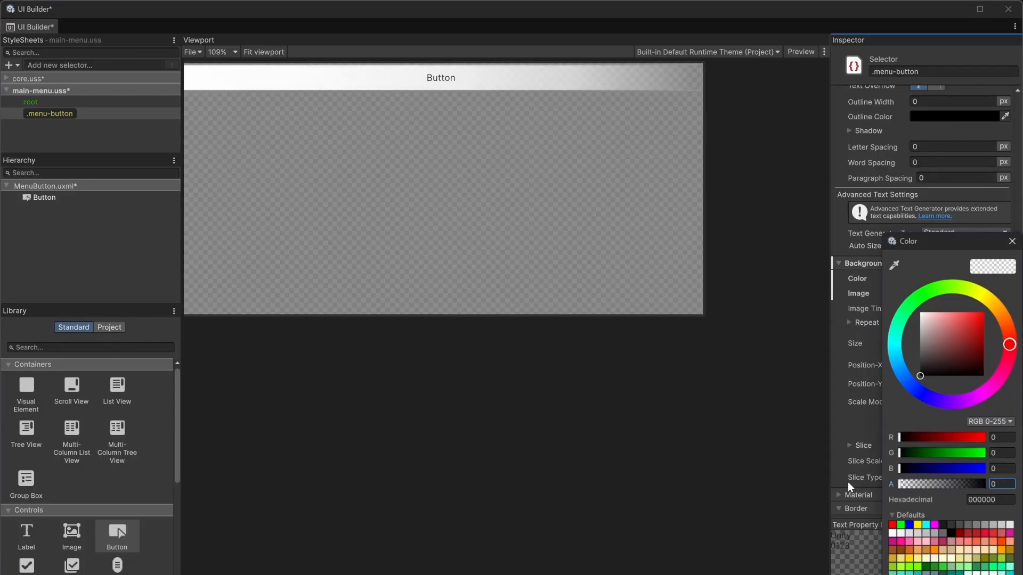
pyautogui.click(1012, 241)
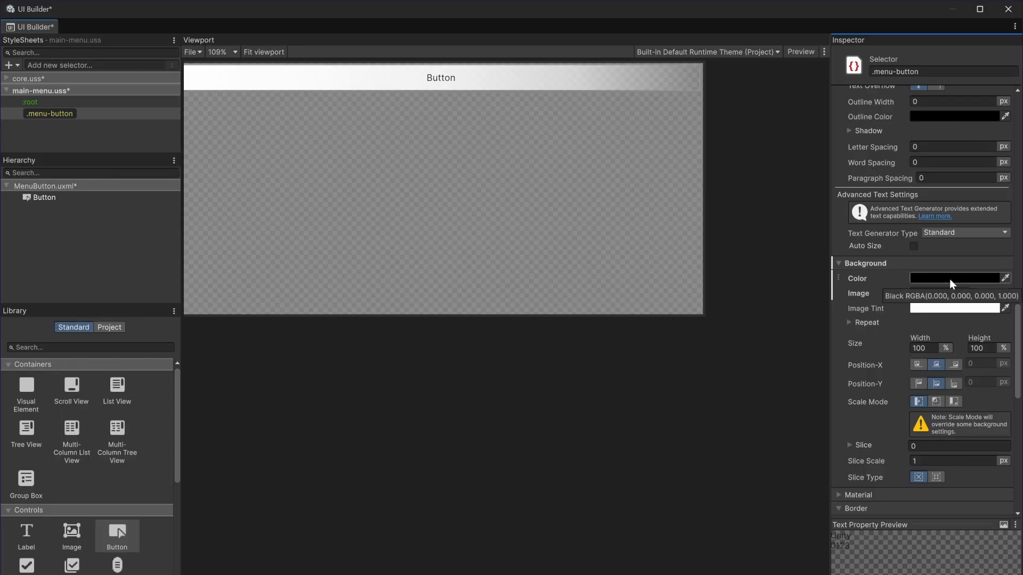
# Set the .menu-button background image tint to black (000000) with an alpha of 171.
pyautogui.click(944, 308)
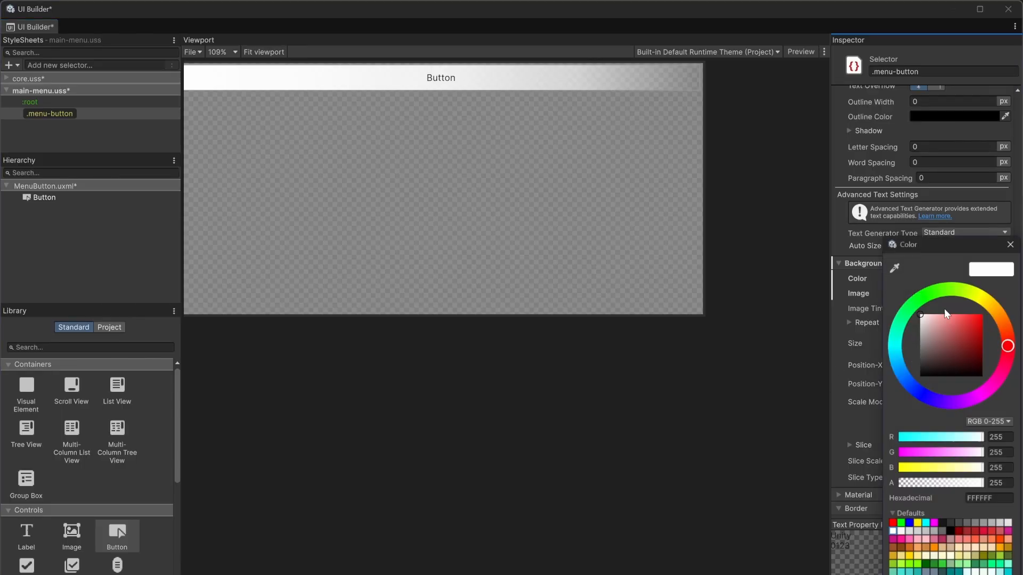
pyautogui.moveTo(931, 371)
pyautogui.mouseDown()
pyautogui.moveTo(919, 372)
pyautogui.moveTo(915, 399)
pyautogui.moveTo(901, 376)
pyautogui.mouseUp()
pyautogui.moveTo(951, 241)
pyautogui.mouseDown()
pyautogui.moveTo(846, 241)
pyautogui.moveTo(698, 181)
pyautogui.mouseUp()
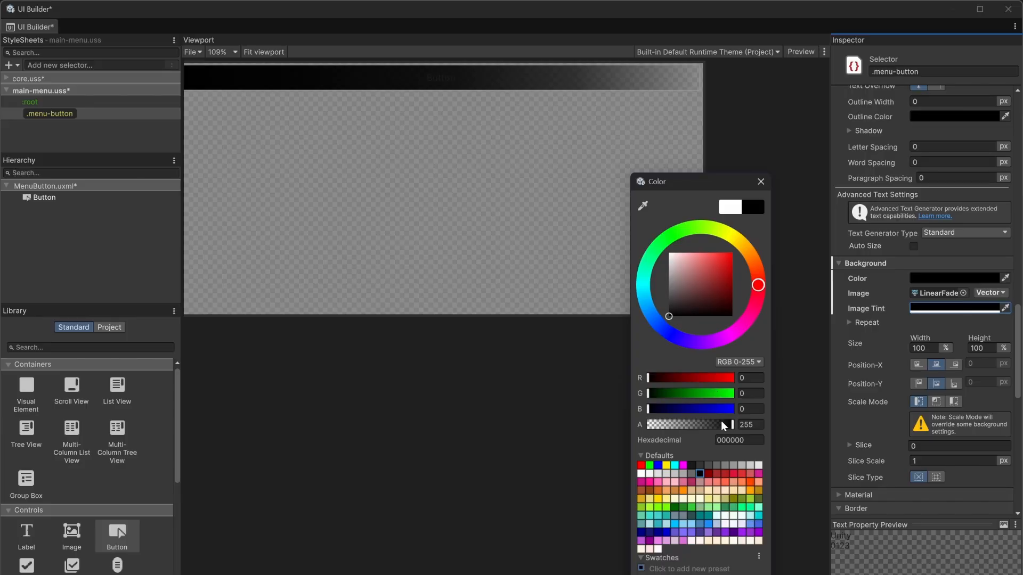
pyautogui.moveTo(722, 423); pyautogui.dragTo(704, 424)
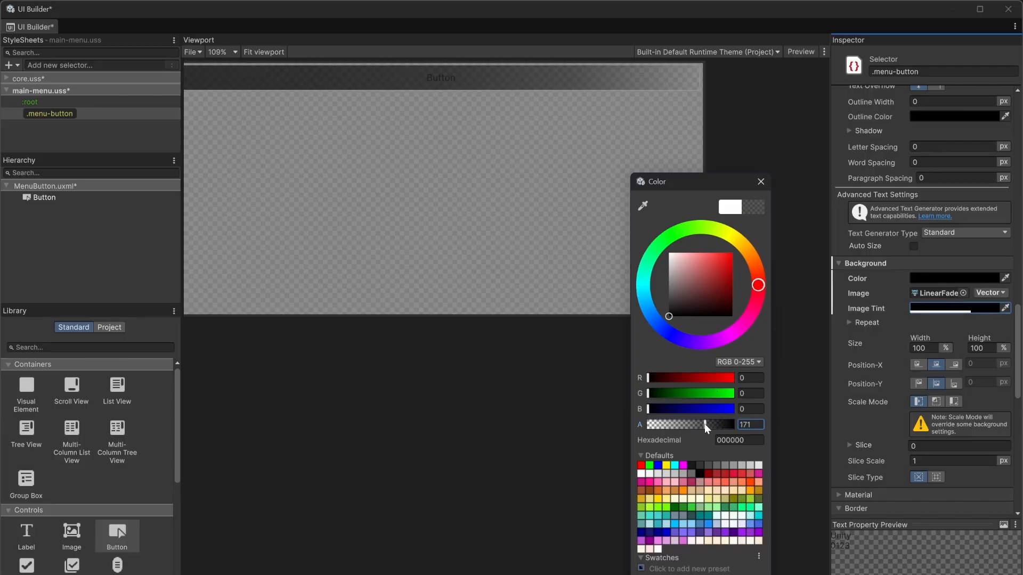
pyautogui.press('Escape')
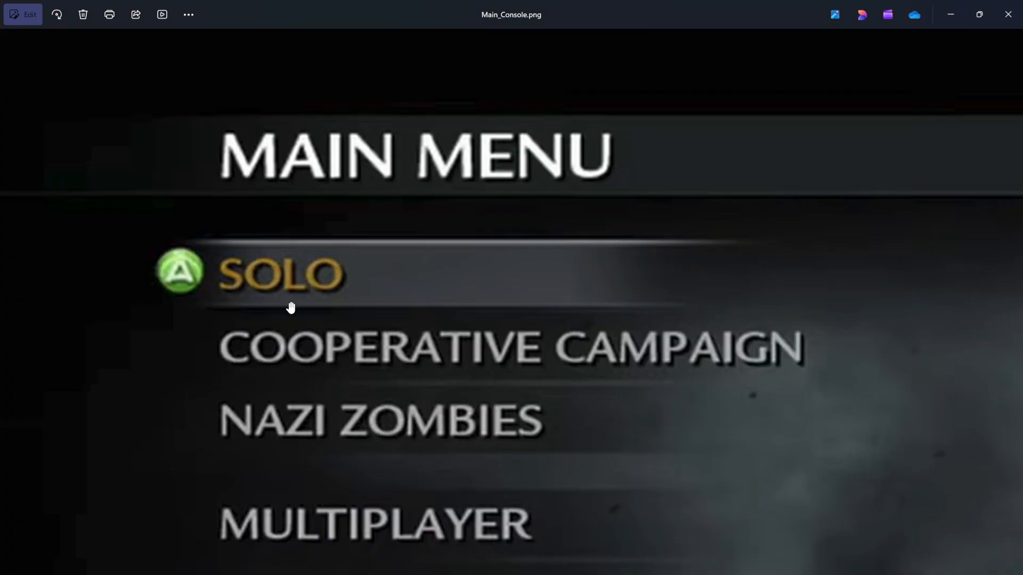
# Check the SOLO highlight in the Main_Console.png reference, and back in UI Builder lower the .menu-button image tint alpha to 115.
pyautogui.scroll(1, 352, 438)
pyautogui.scroll(-2, 427, 498)
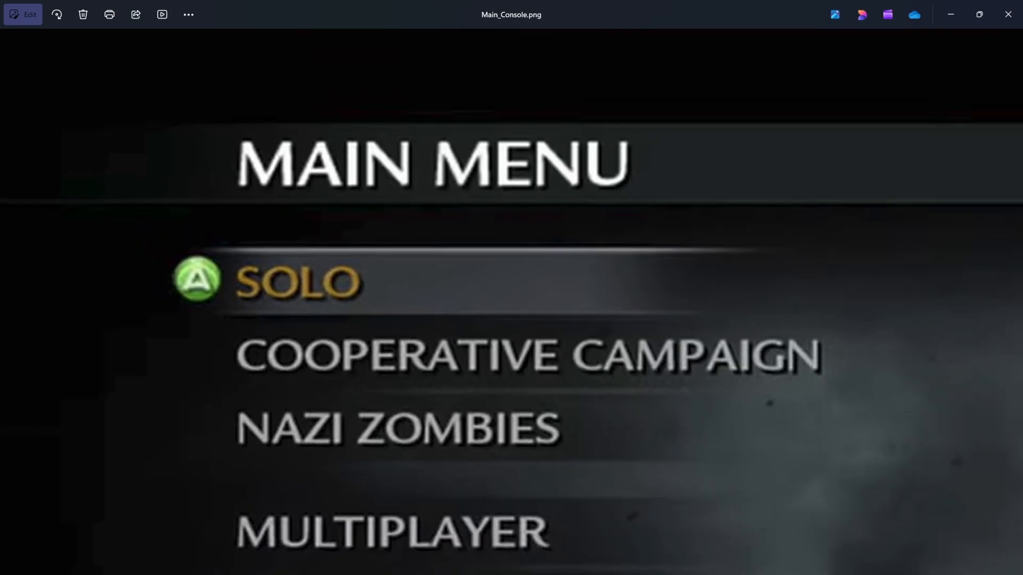
pyautogui.moveTo(410, 567)
pyautogui.click(411, 532)
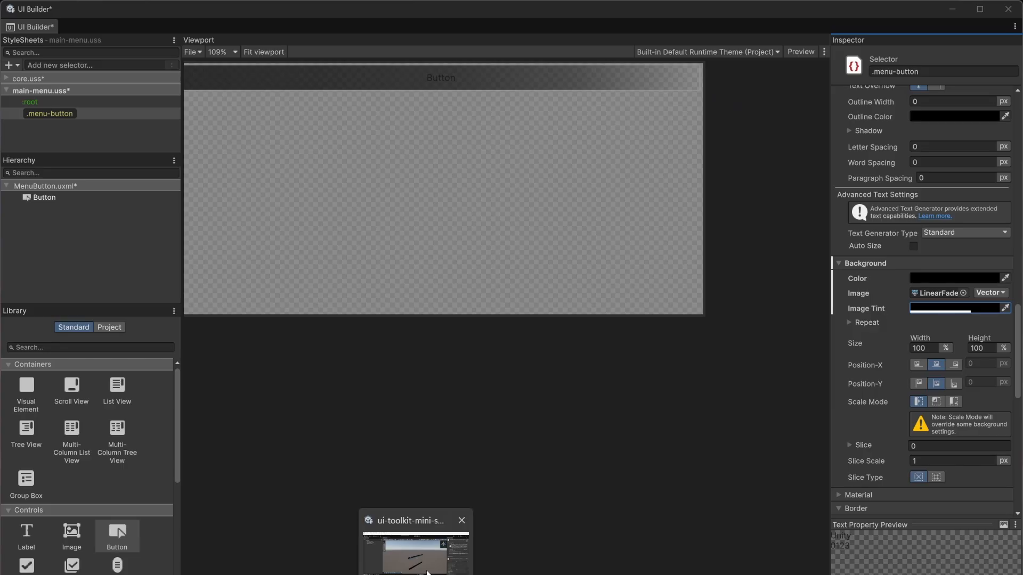
pyautogui.click(952, 280)
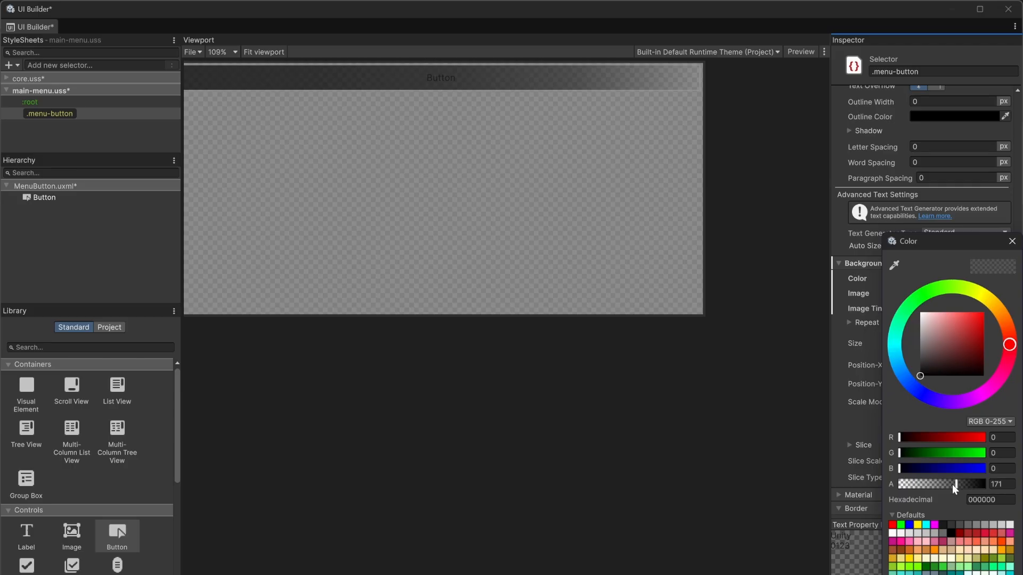
pyautogui.moveTo(952, 484); pyautogui.dragTo(937, 488)
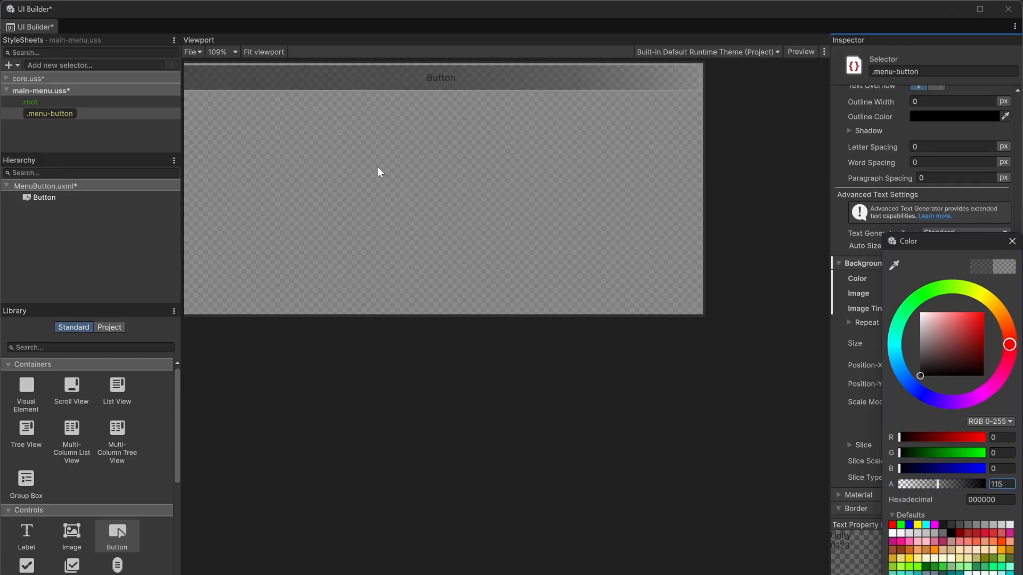
# Override the margin of the .menu-button selector with 0px on all sides.
pyautogui.moveTo(377, 167); pyautogui.dragTo(418, 253, button='middle')
pyautogui.scroll(2, 418, 252)
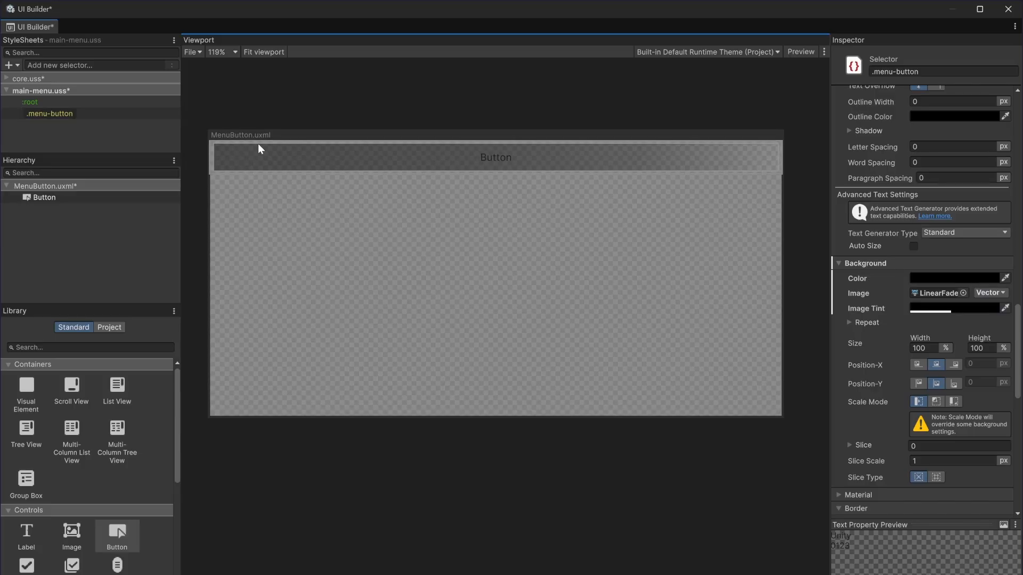
pyautogui.click(77, 114)
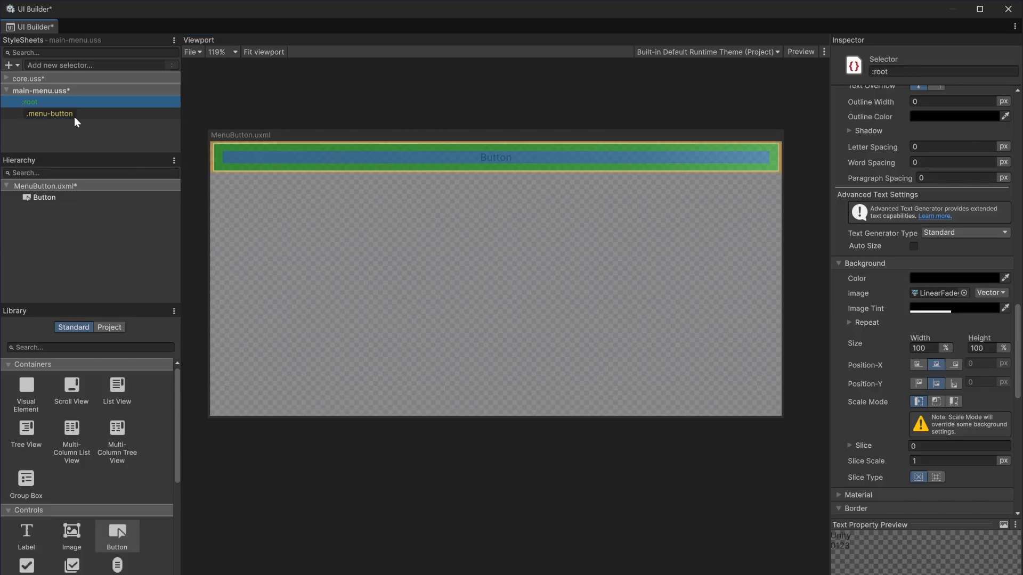
pyautogui.scroll(-3, 969, 368)
pyautogui.scroll(-4, 969, 366)
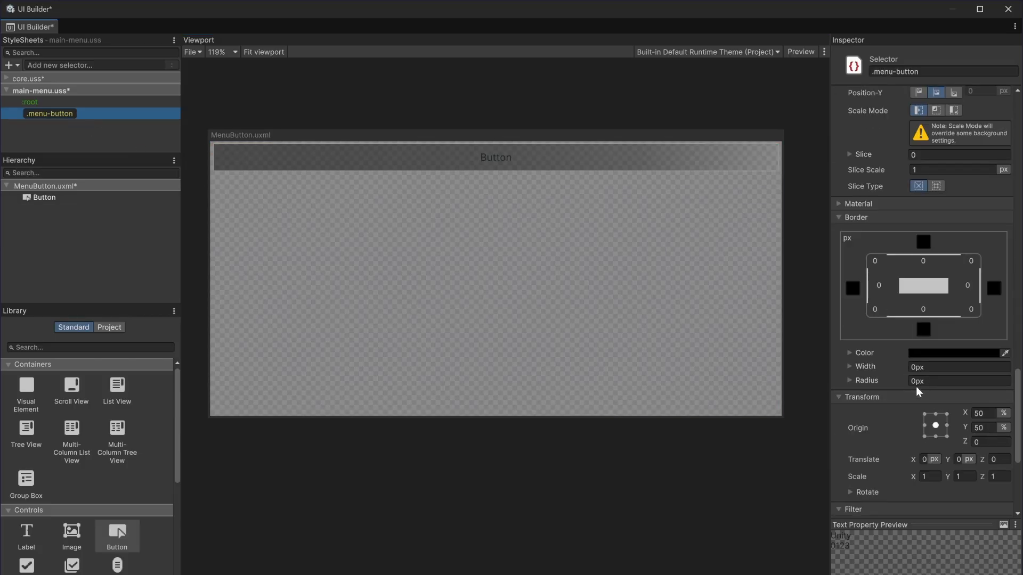
pyautogui.scroll(10, 915, 385)
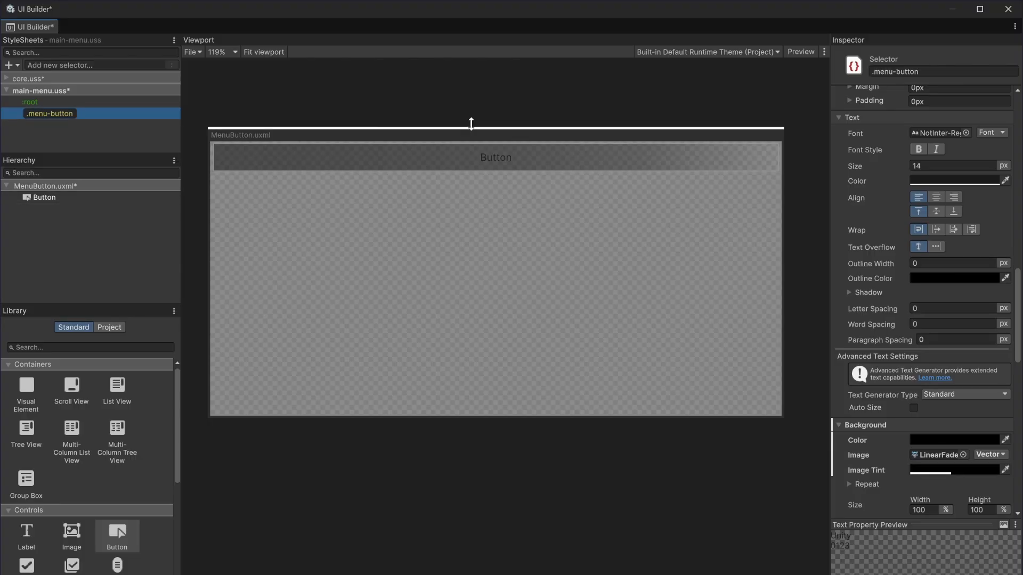
pyautogui.scroll(2, 985, 307)
pyautogui.scroll(3, 985, 302)
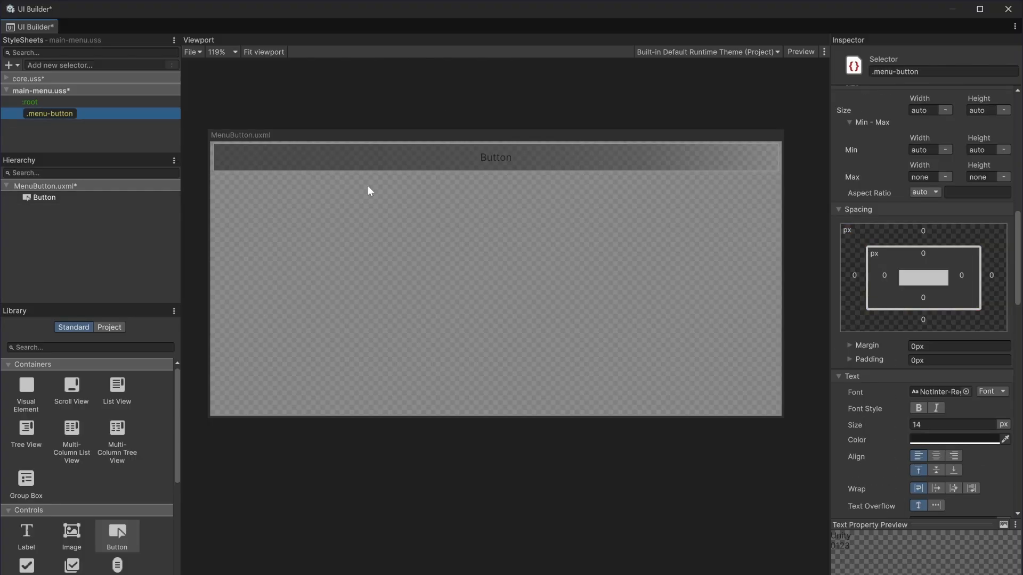
pyautogui.scroll(3, 929, 321)
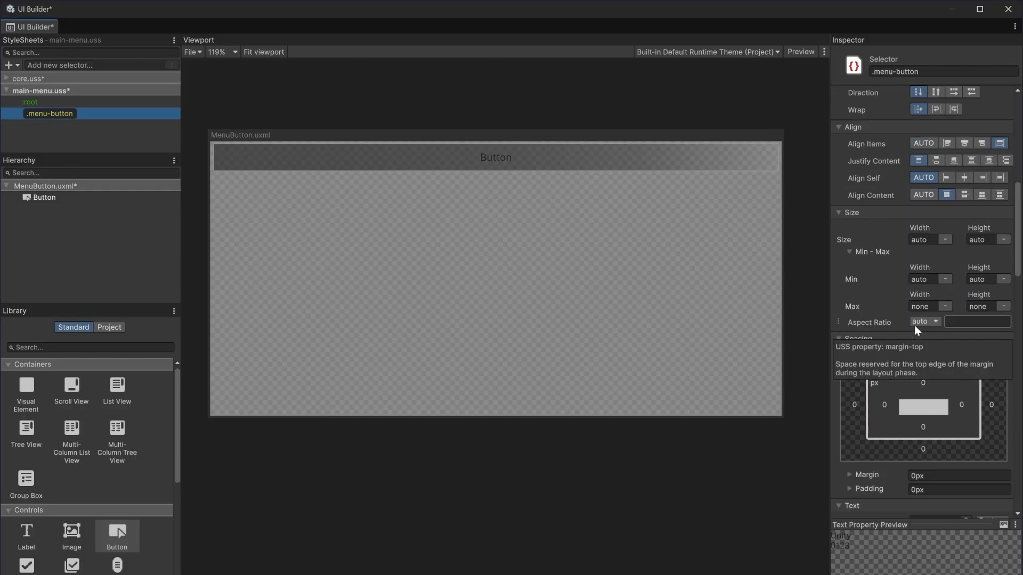
pyautogui.scroll(-3, 938, 314)
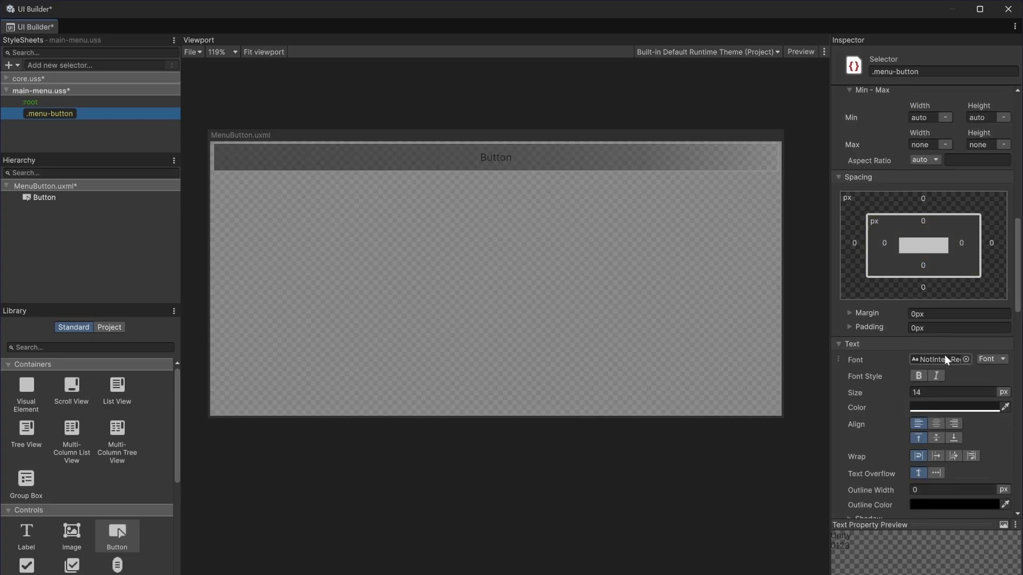
pyautogui.click(939, 315)
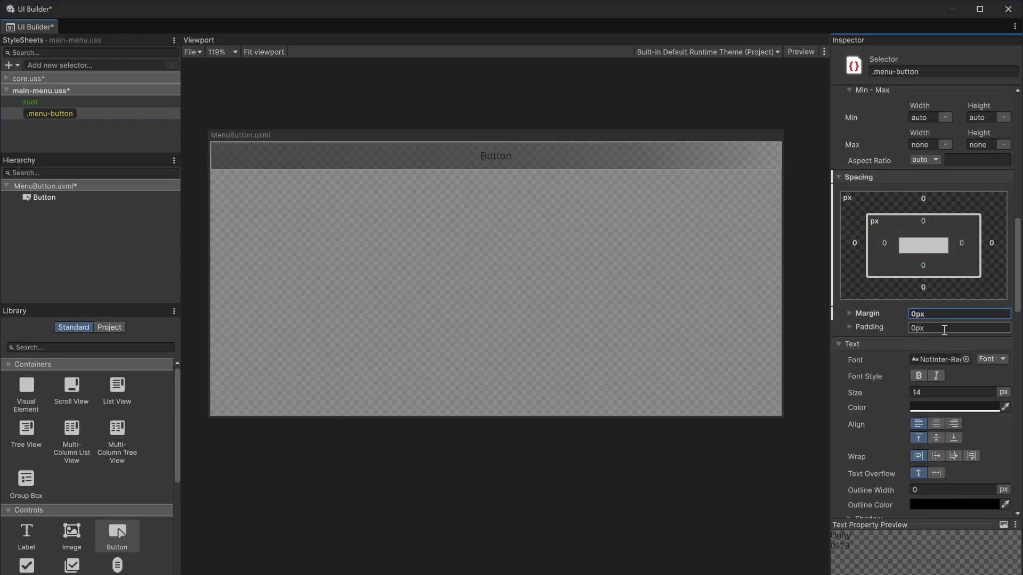
# Override the padding of the .menu-button selector with 0px on all sides.
pyautogui.click(944, 328)
pyautogui.write('0')
pyautogui.press('Return')
pyautogui.scroll(-1, 933, 347)
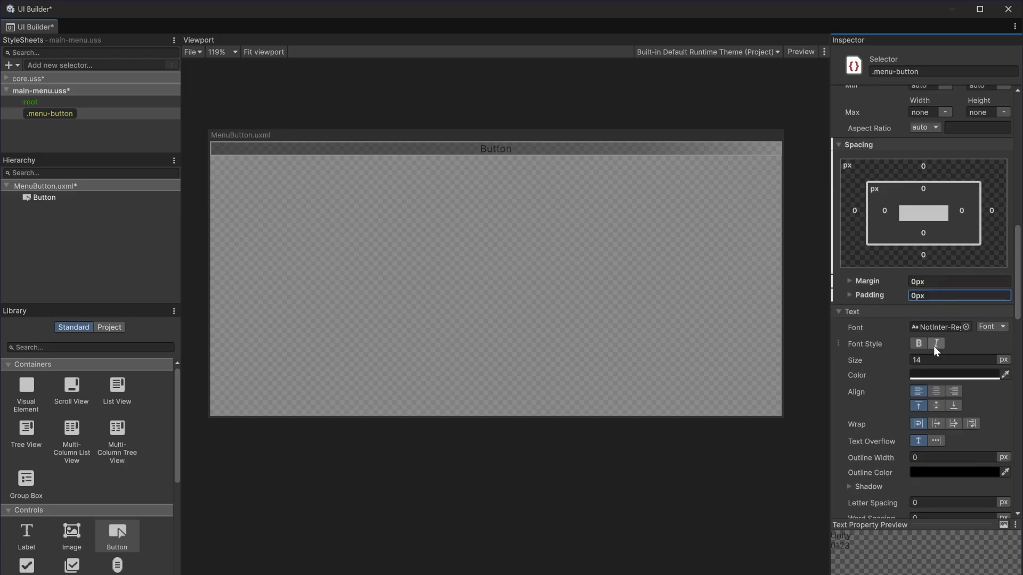
# Set the .menu-button height to 10 percent and check the resulting button in the canvas.
pyautogui.scroll(5, 935, 356)
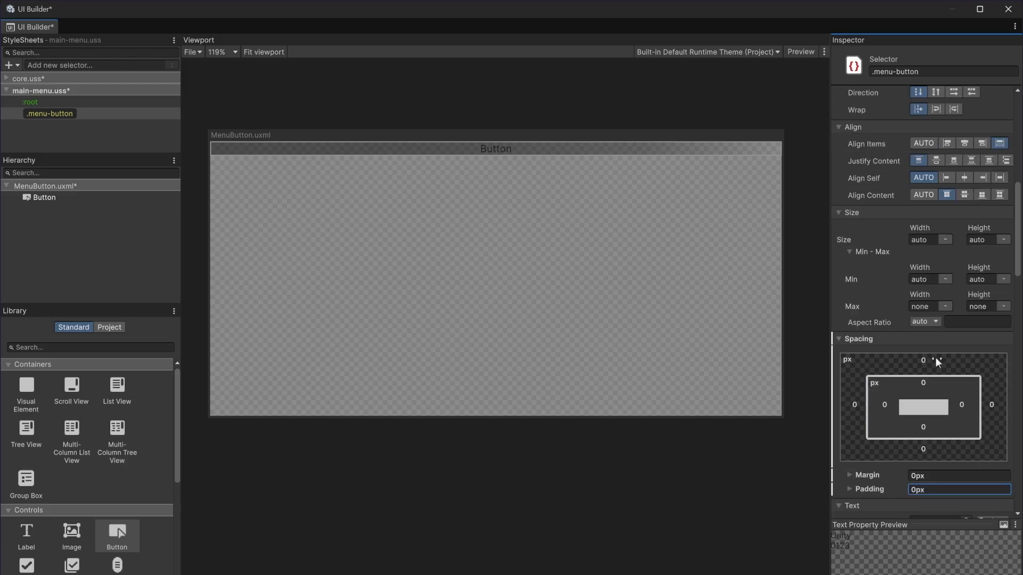
pyautogui.click(1001, 238)
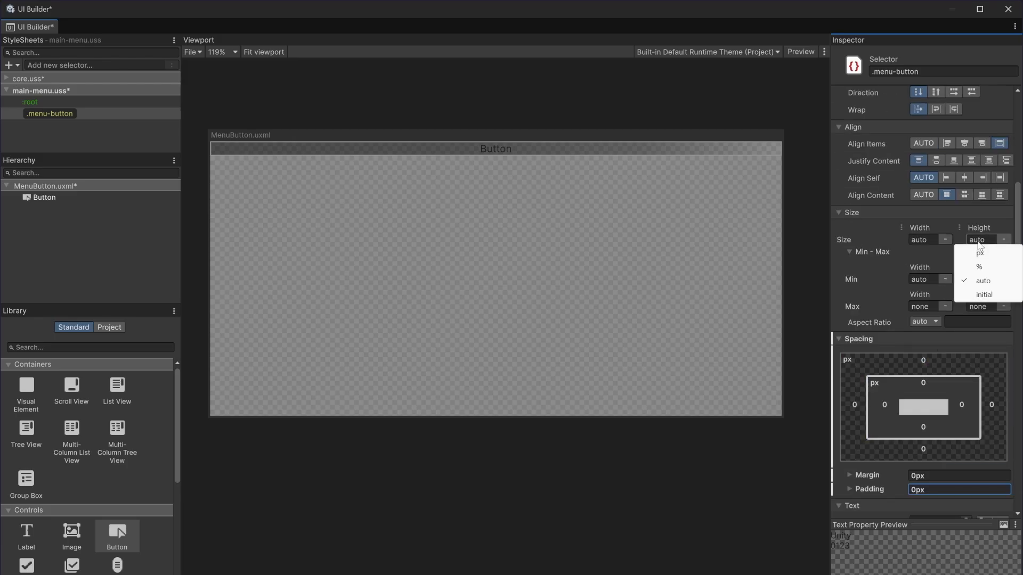
pyautogui.click(879, 229)
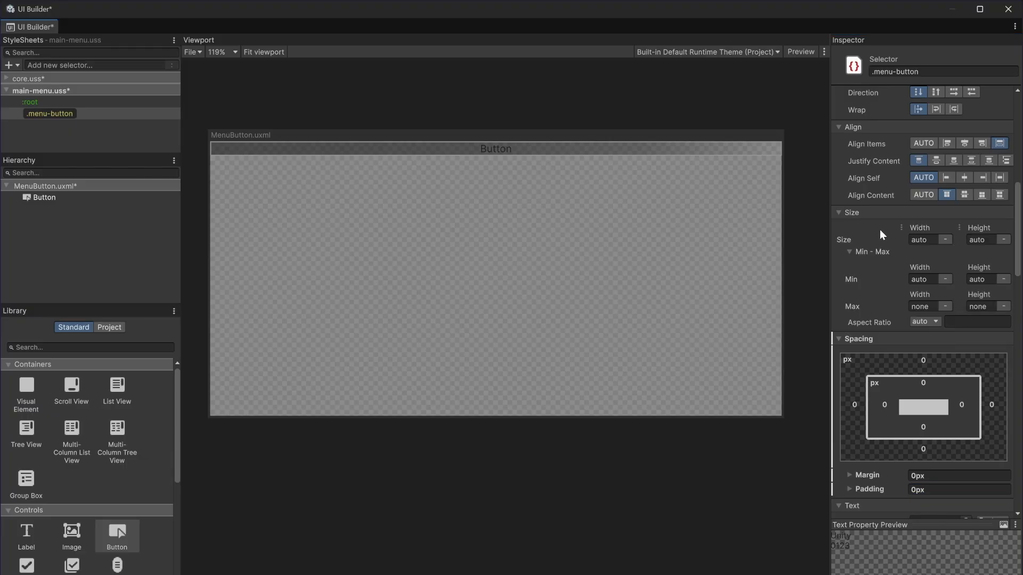
pyautogui.click(1000, 238)
pyautogui.click(979, 266)
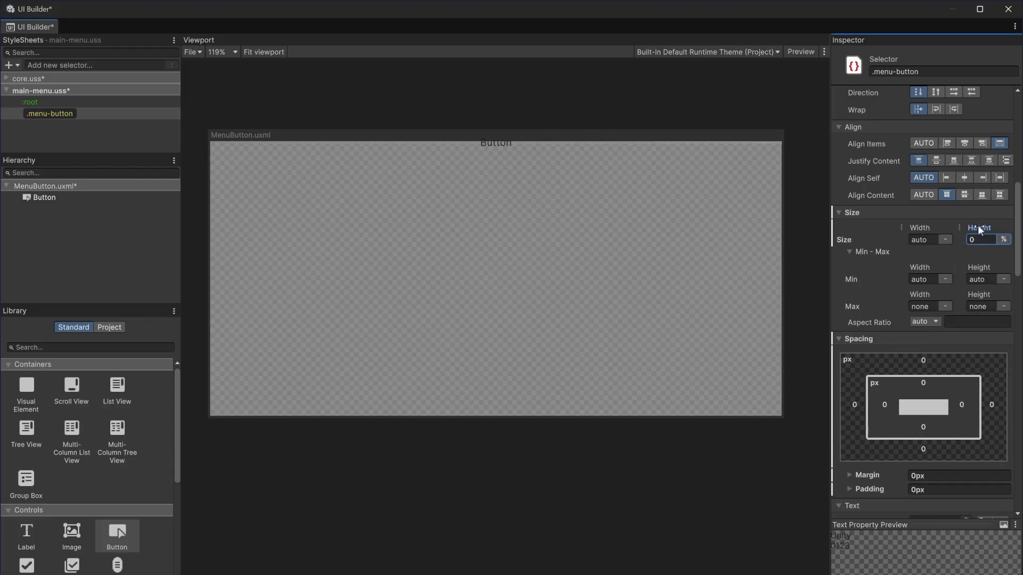
pyautogui.moveTo(977, 225); pyautogui.dragTo(986, 227)
pyautogui.click(986, 240)
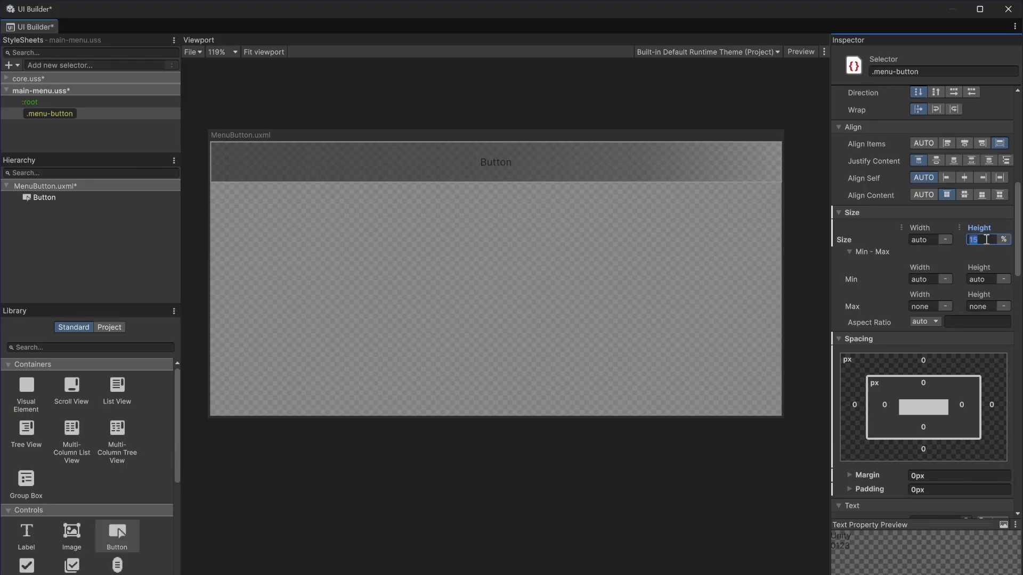
pyautogui.write('10')
pyautogui.press('Return')
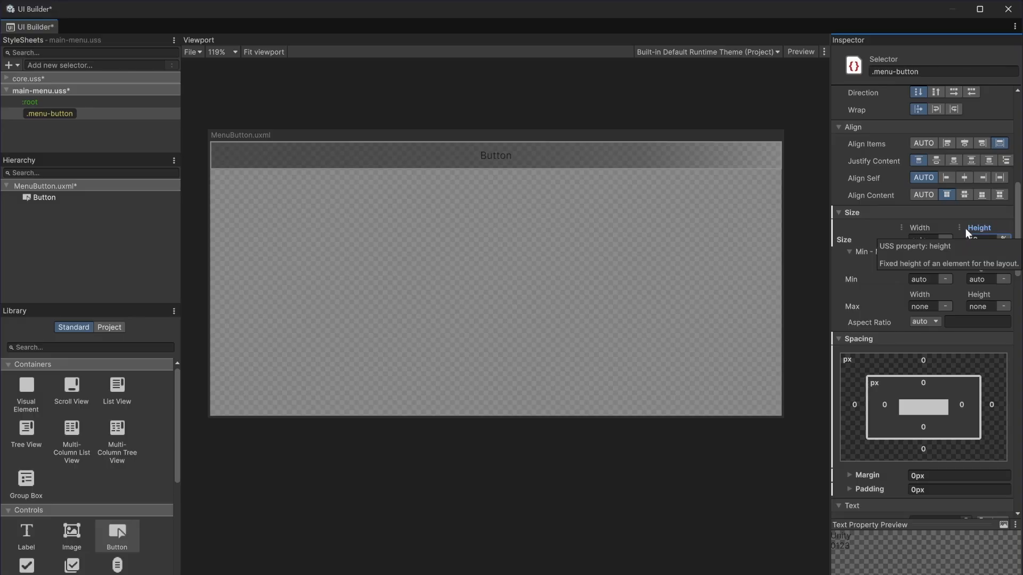
pyautogui.click(987, 239)
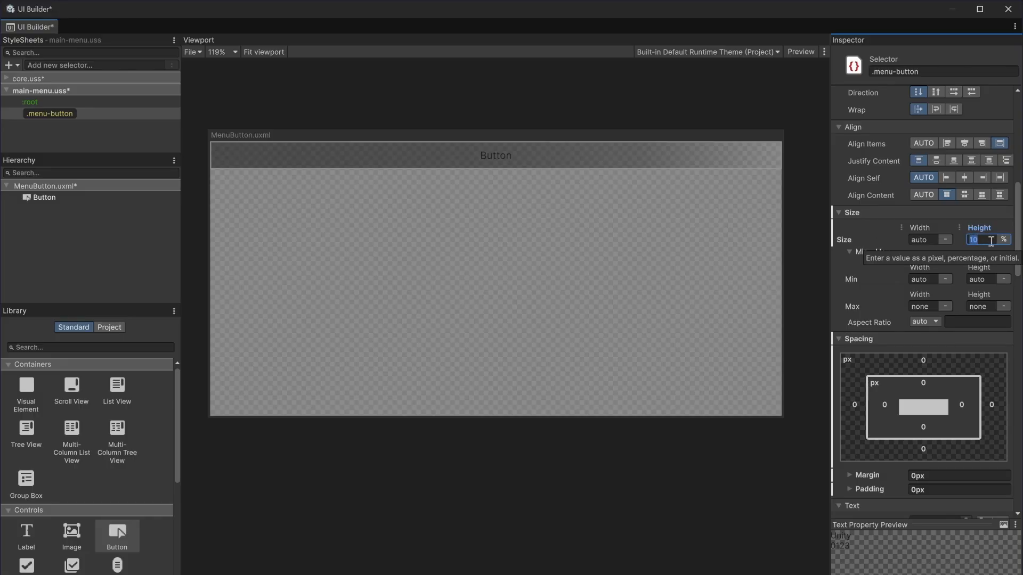
pyautogui.click(669, 418)
pyautogui.click(642, 162)
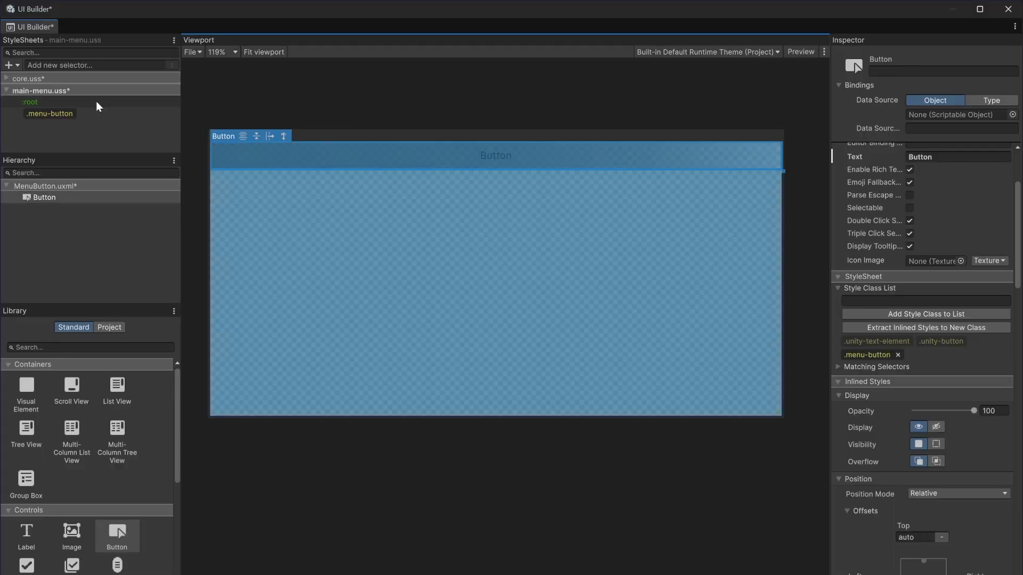
# Switch the .menu-button height to pixels and set it to 50 px.
pyautogui.click(110, 114)
pyautogui.click(1003, 239)
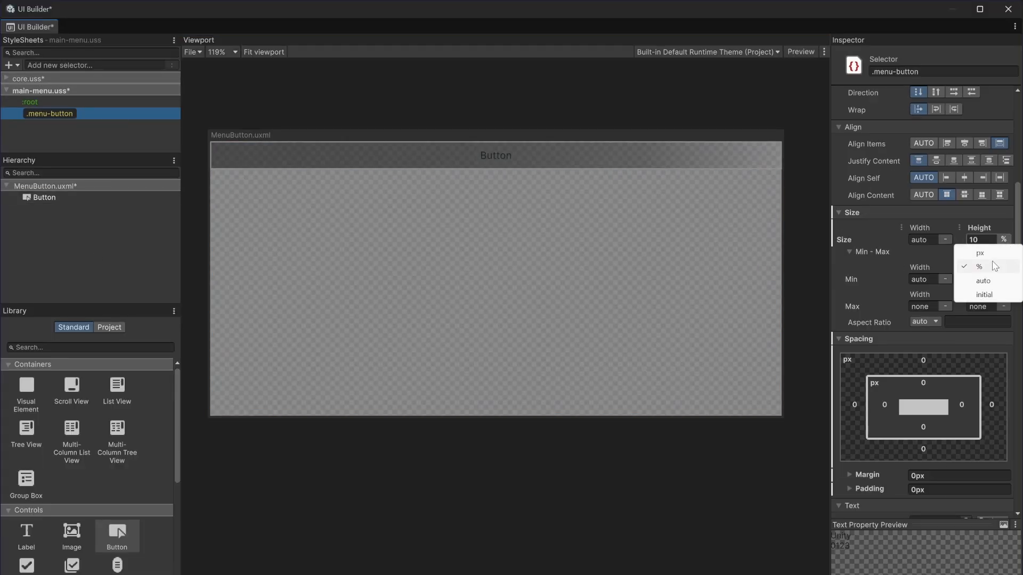
pyautogui.click(981, 253)
pyautogui.moveTo(980, 223); pyautogui.dragTo(999, 232)
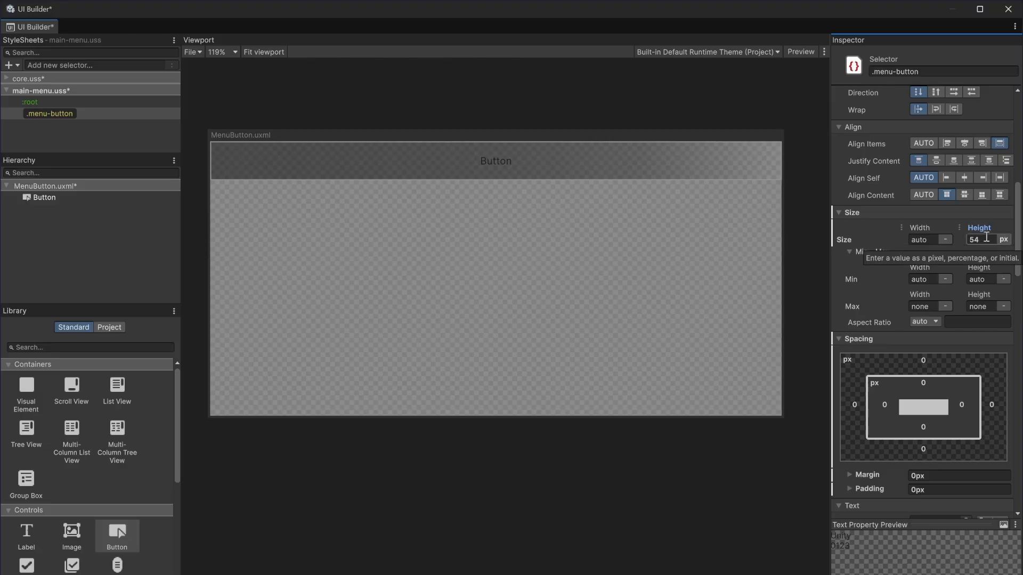
pyautogui.click(984, 238)
pyautogui.write('50')
pyautogui.press('Return')
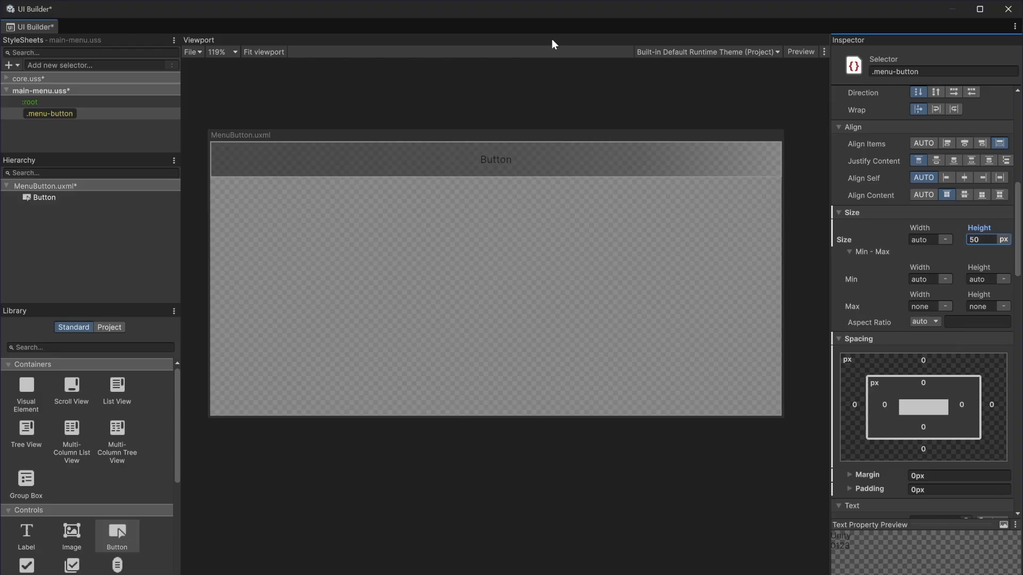
# Try a pixel-based width for .menu-button and return the width to auto.
pyautogui.click(945, 240)
pyautogui.click(967, 252)
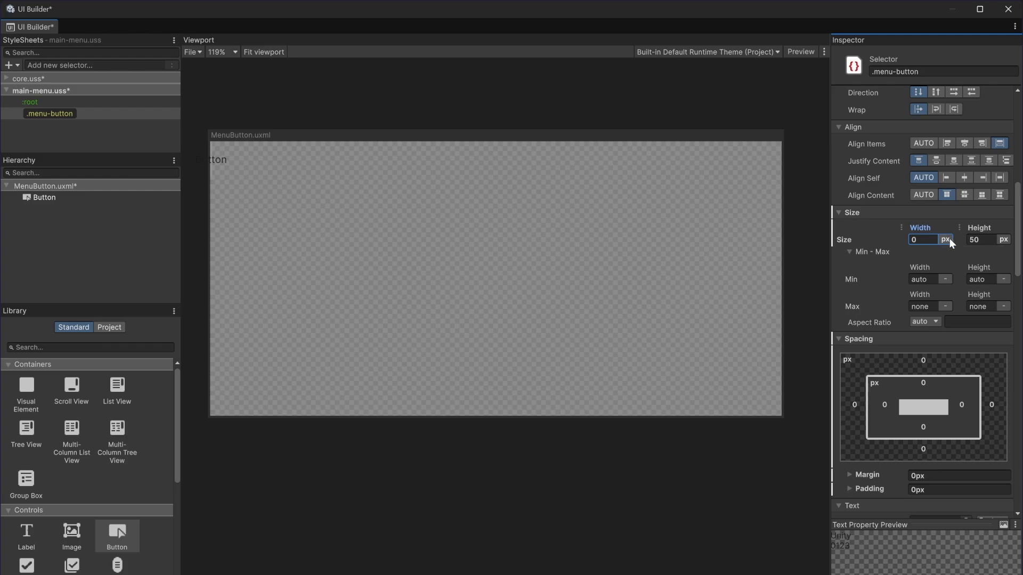
pyautogui.click(944, 239)
pyautogui.click(967, 276)
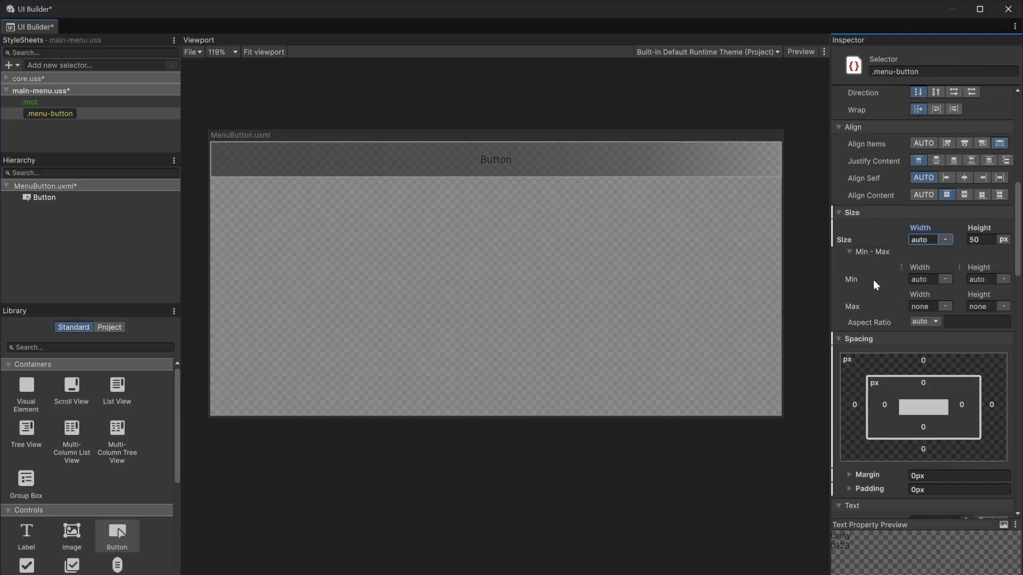
# Assign the Arsenal-Bold font to the .menu-button text.
pyautogui.scroll(-4, 1002, 347)
pyautogui.scroll(-3, 1002, 346)
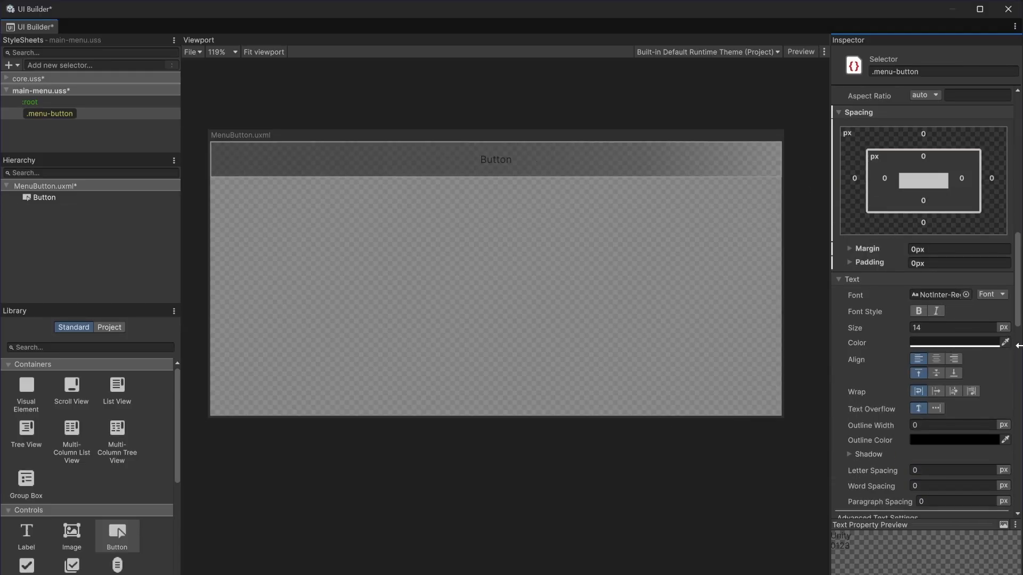
pyautogui.click(966, 296)
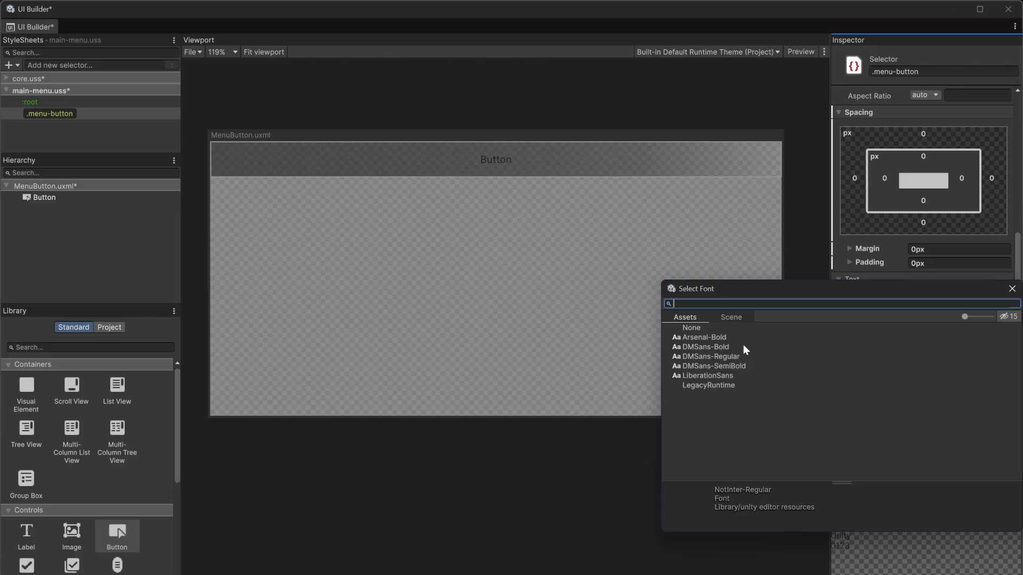
pyautogui.click(712, 336)
pyautogui.doubleClick(711, 335)
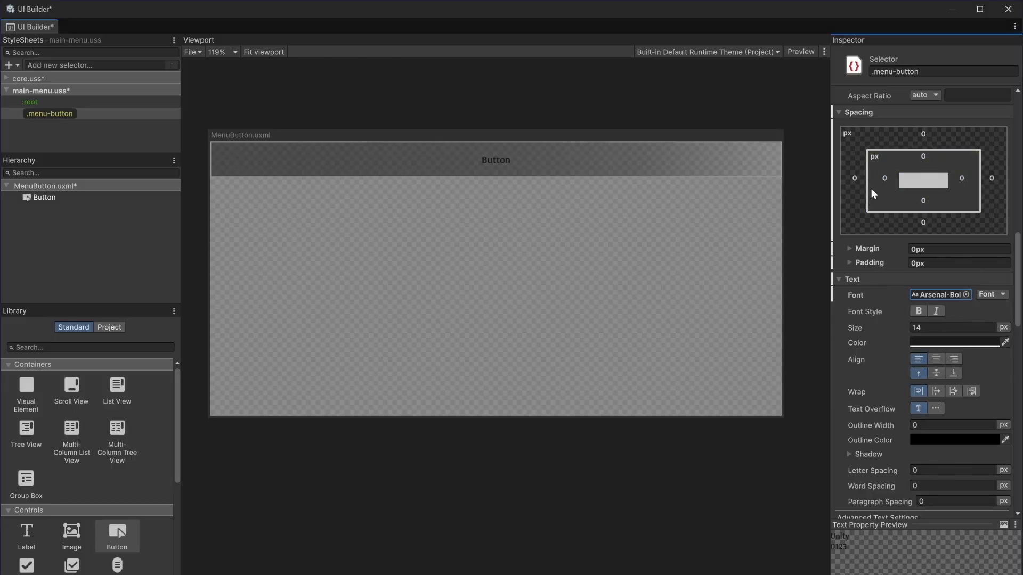
# Set the .menu-button text color to light gray (DBDBDB).
pyautogui.click(926, 345)
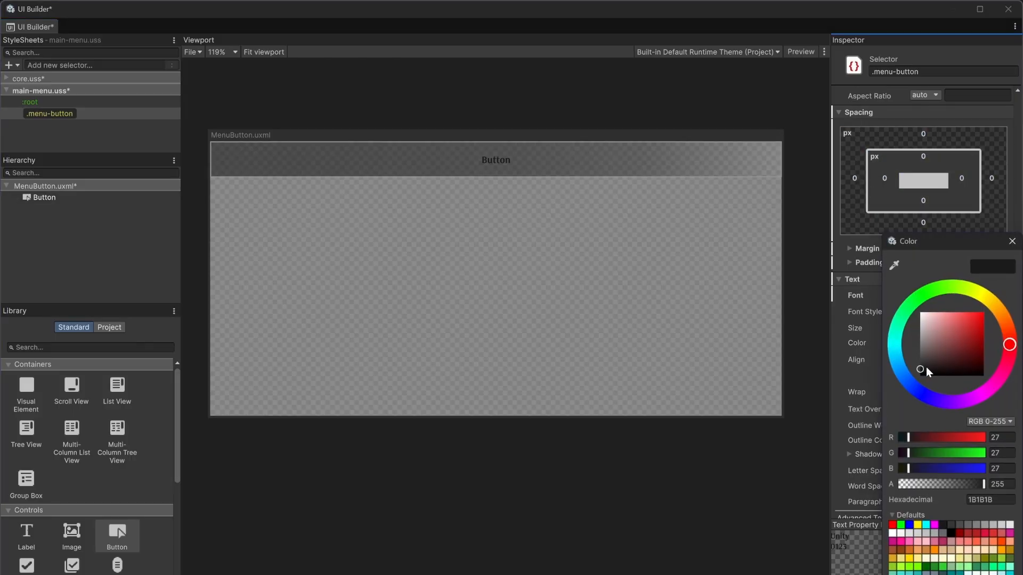
pyautogui.moveTo(926, 365); pyautogui.dragTo(913, 321)
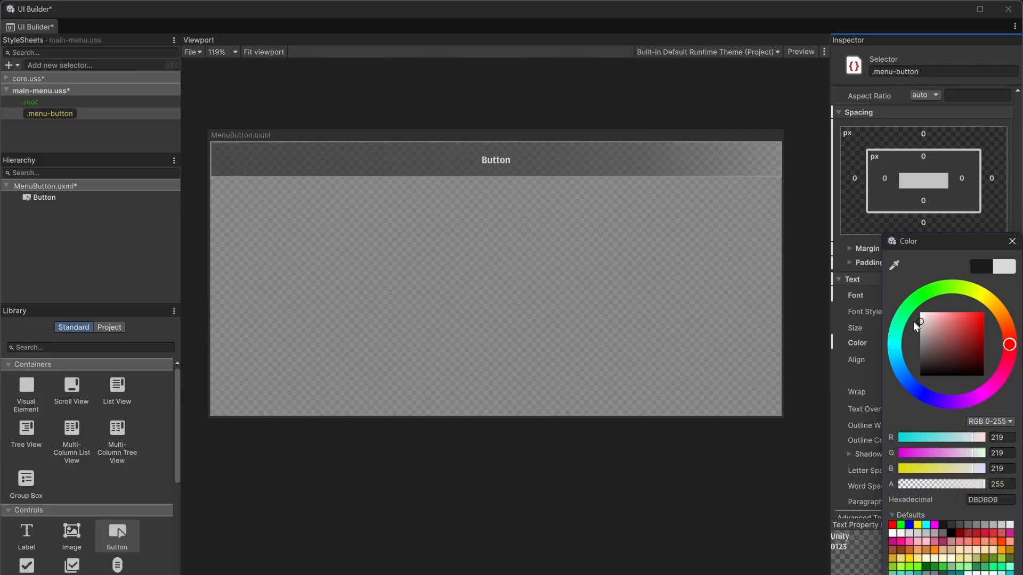
pyautogui.click(1011, 242)
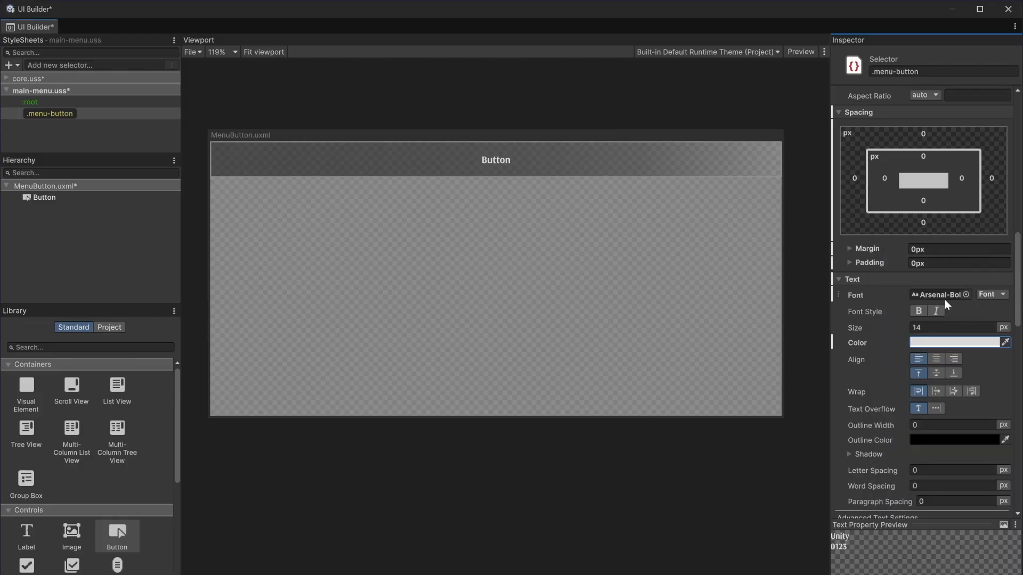
# Change the text of the Button element in MenuButton.uxml to SOLO, as in the reference menu.
pyautogui.scroll(10, 937, 293)
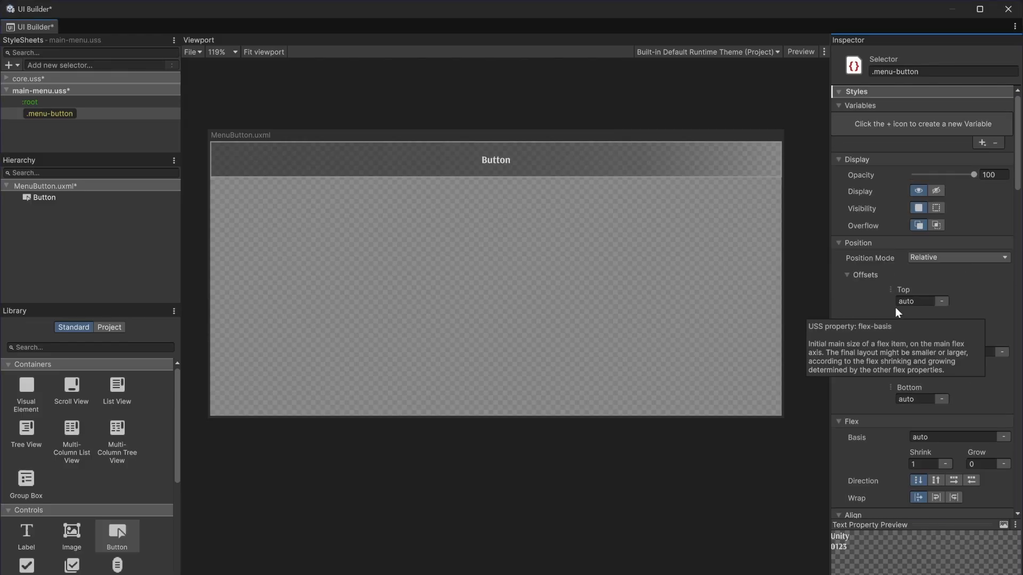
pyautogui.scroll(-5, 892, 308)
pyautogui.scroll(-5, 892, 309)
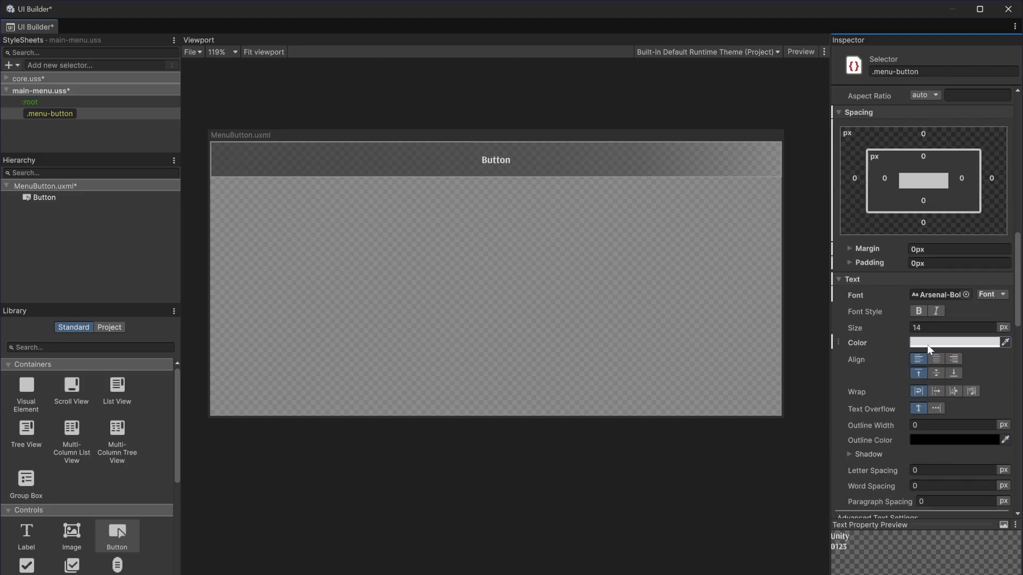
pyautogui.scroll(1, 890, 318)
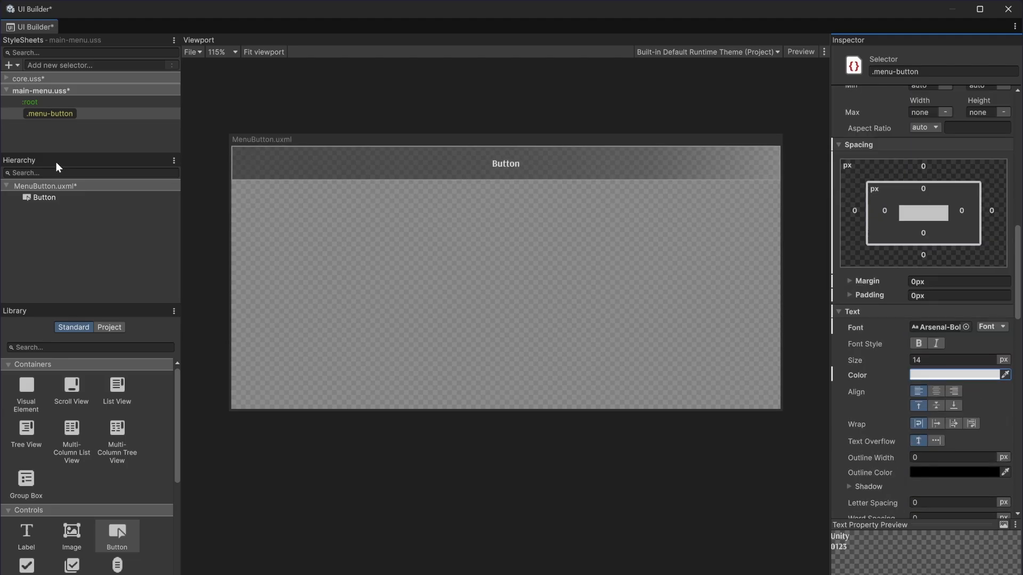
pyautogui.click(57, 194)
pyautogui.click(58, 197)
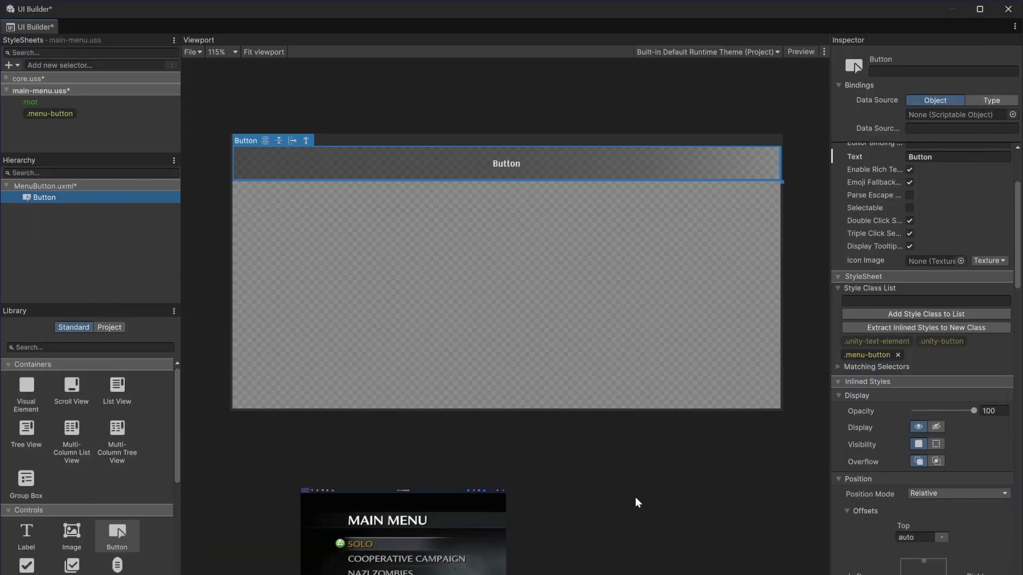
pyautogui.click(921, 157)
pyautogui.write('SOLO')
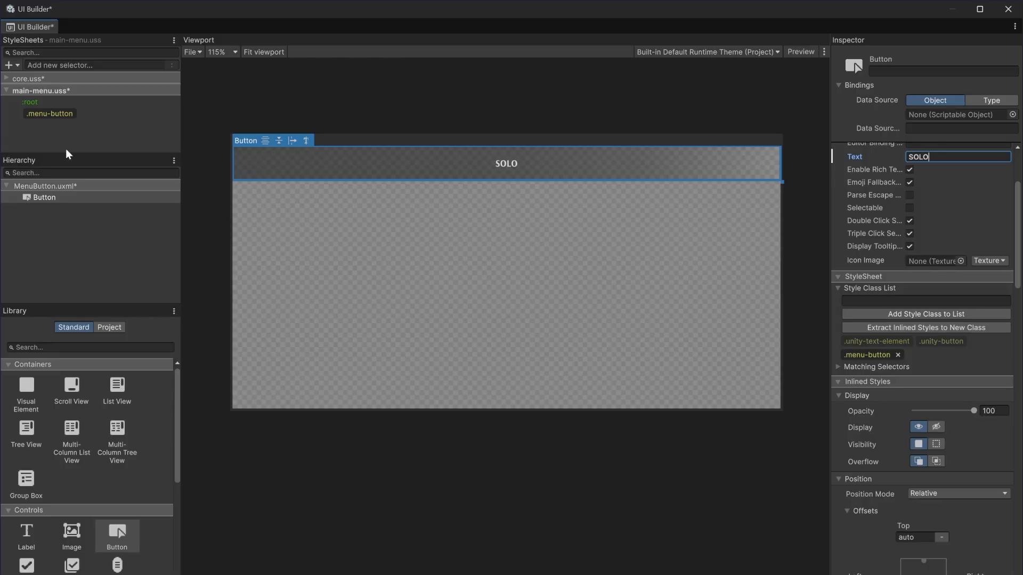
# Increase the .menu-button font size to 36 px.
pyautogui.click(50, 114)
pyautogui.scroll(-2, 906, 319)
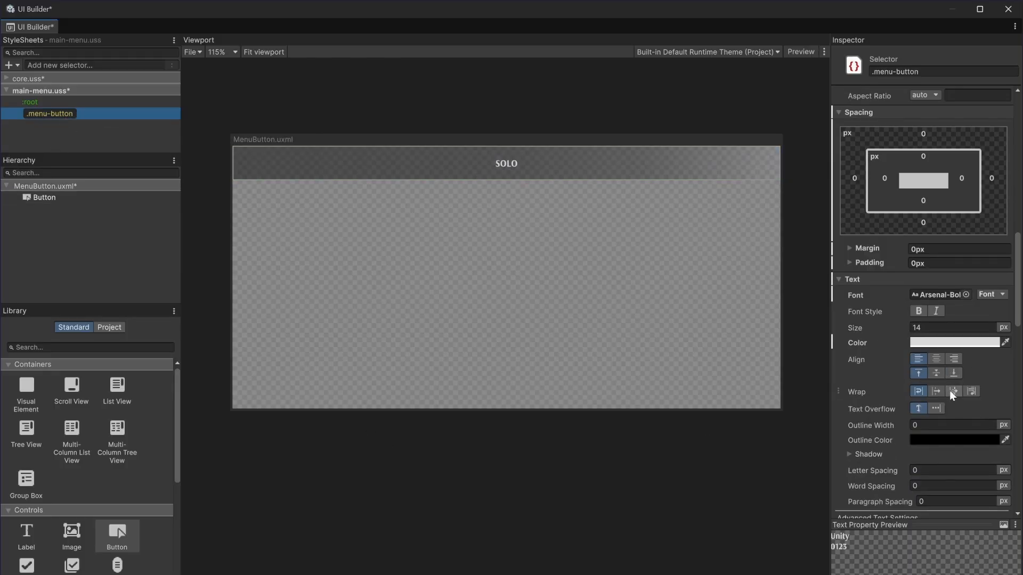
pyautogui.scroll(-1, 953, 384)
pyautogui.scroll(4, 465, 163)
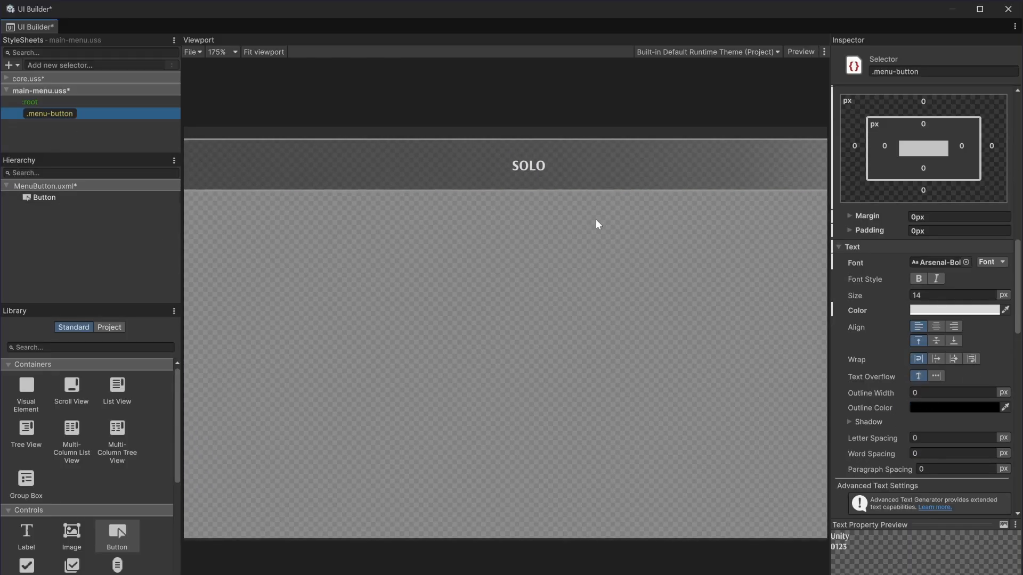
pyautogui.moveTo(898, 294); pyautogui.dragTo(906, 296)
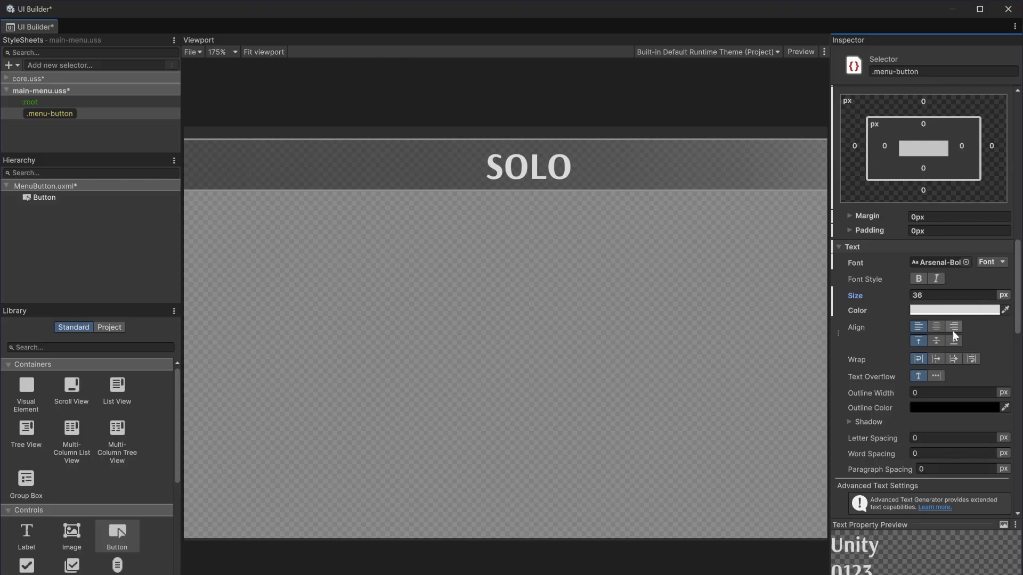
# Look through the .menu-button styles and the Button element's attributes for alignment options.
pyautogui.scroll(5, 955, 341)
pyautogui.scroll(-3, 957, 351)
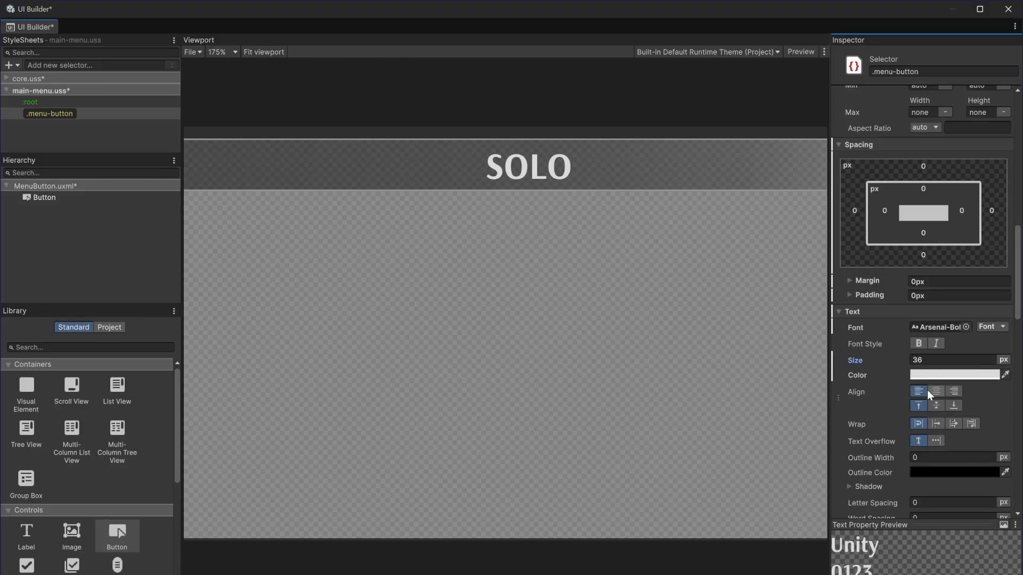
pyautogui.scroll(-2, 688, 346)
pyautogui.click(61, 195)
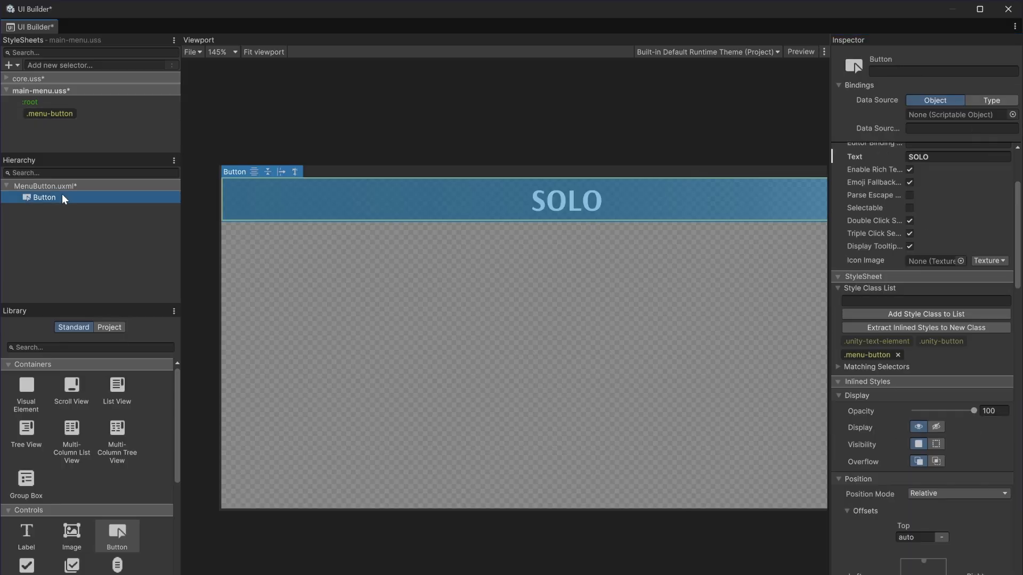
pyautogui.scroll(3, 940, 256)
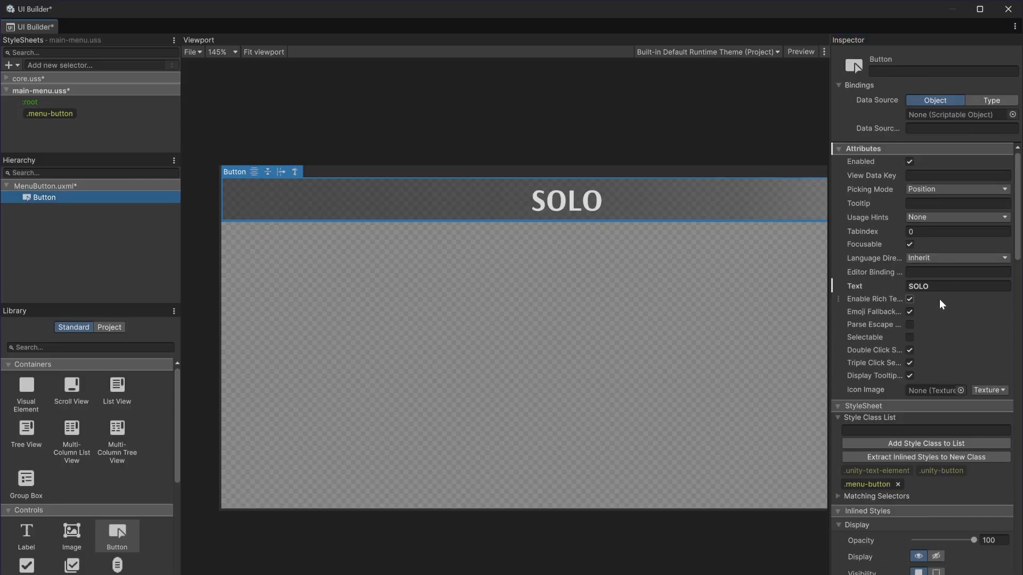
pyautogui.scroll(-6, 932, 320)
pyautogui.scroll(-2, 922, 337)
# Set Align Items of .menu-button to start, and try Align Self at start before returning it to auto.
pyautogui.click(93, 114)
pyautogui.scroll(-10, 985, 348)
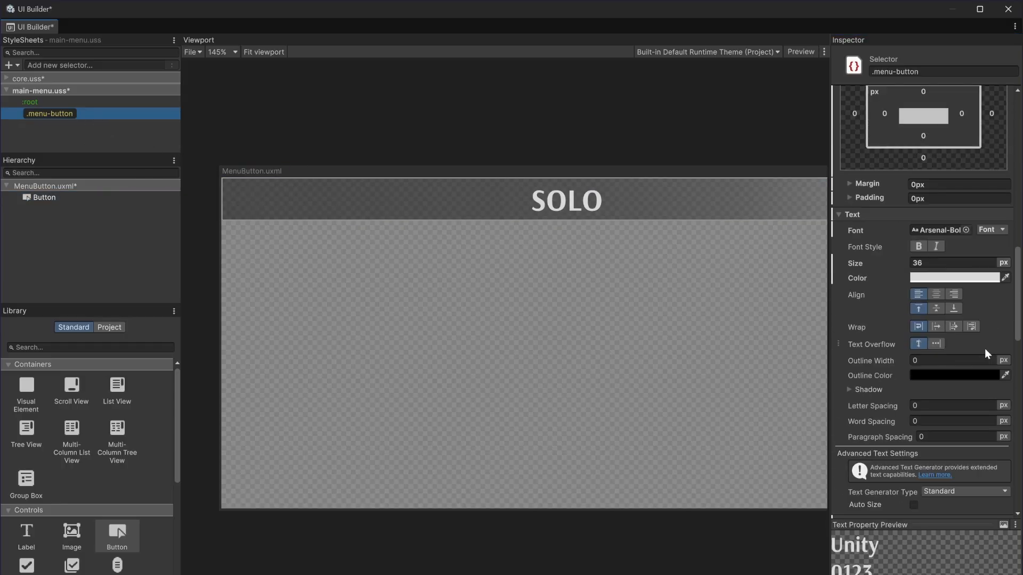
pyautogui.scroll(8, 983, 348)
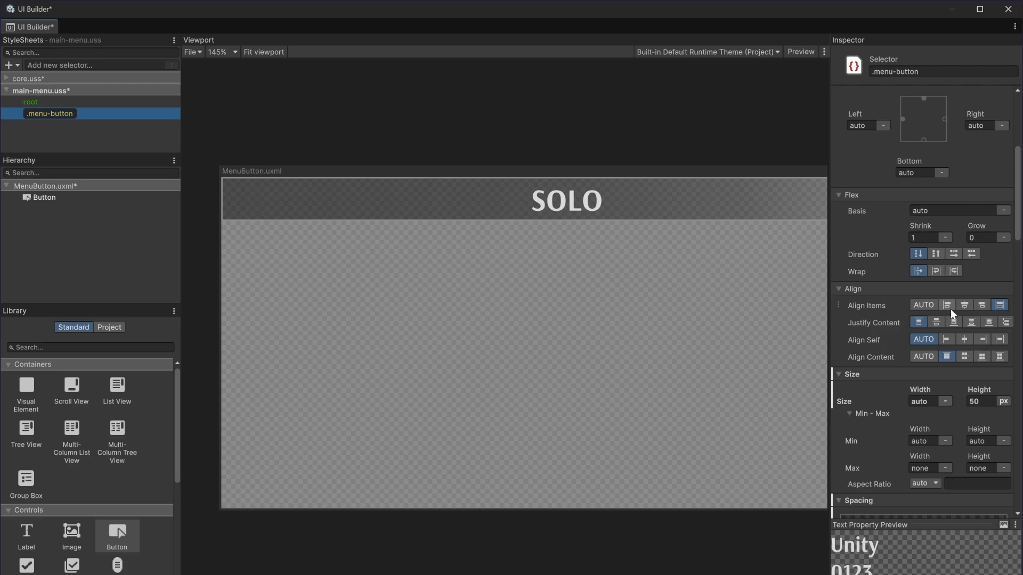
pyautogui.click(951, 308)
pyautogui.click(946, 340)
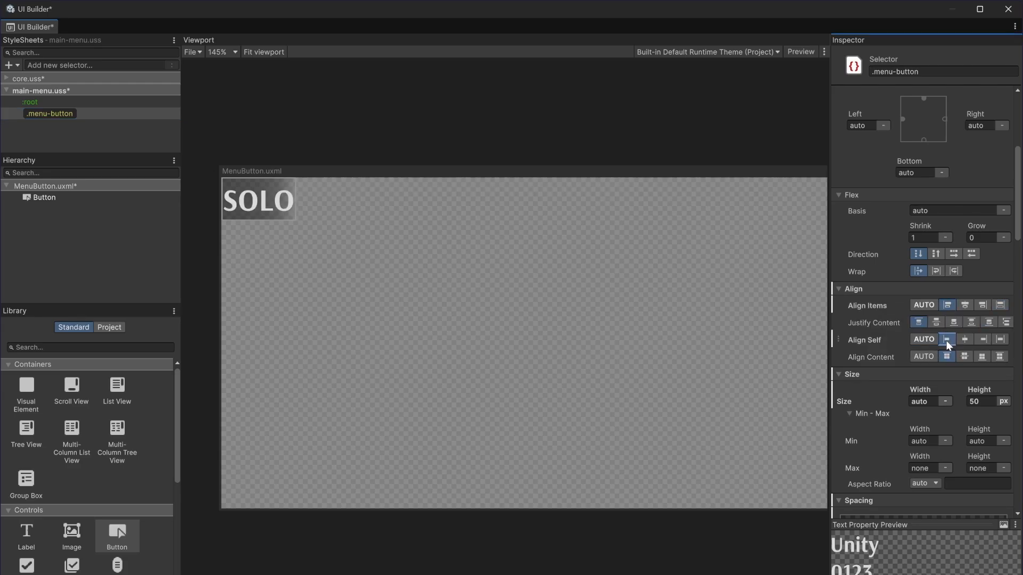
pyautogui.click(921, 341)
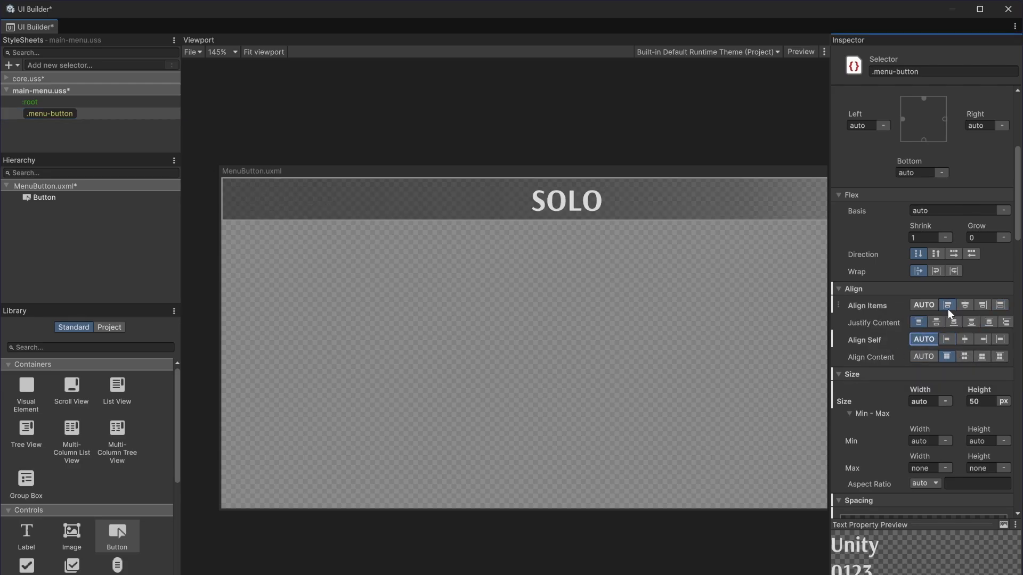
# Align the text of .menu-button to the left after trying right alignment.
pyautogui.scroll(-10, 955, 257)
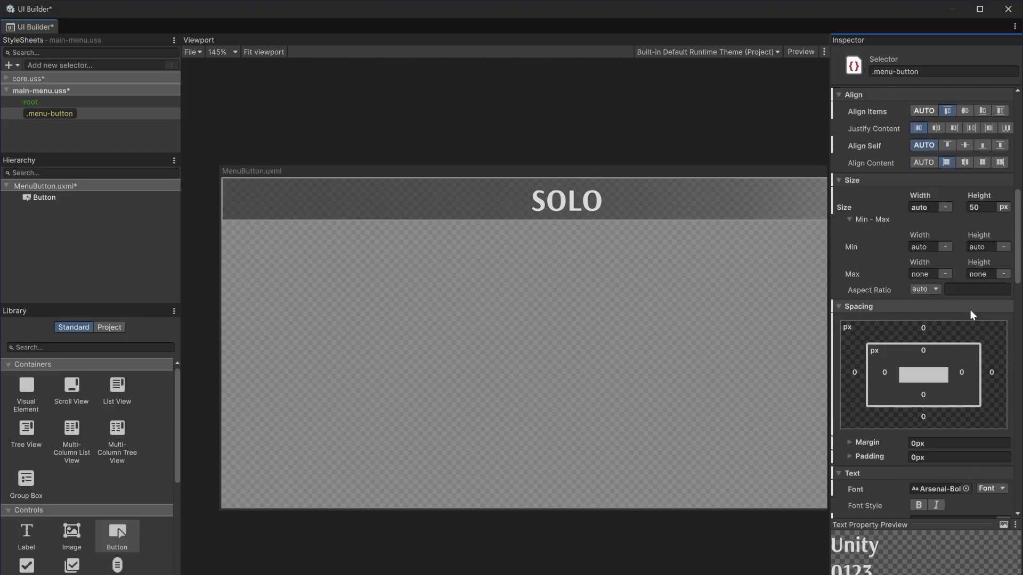
pyautogui.click(950, 296)
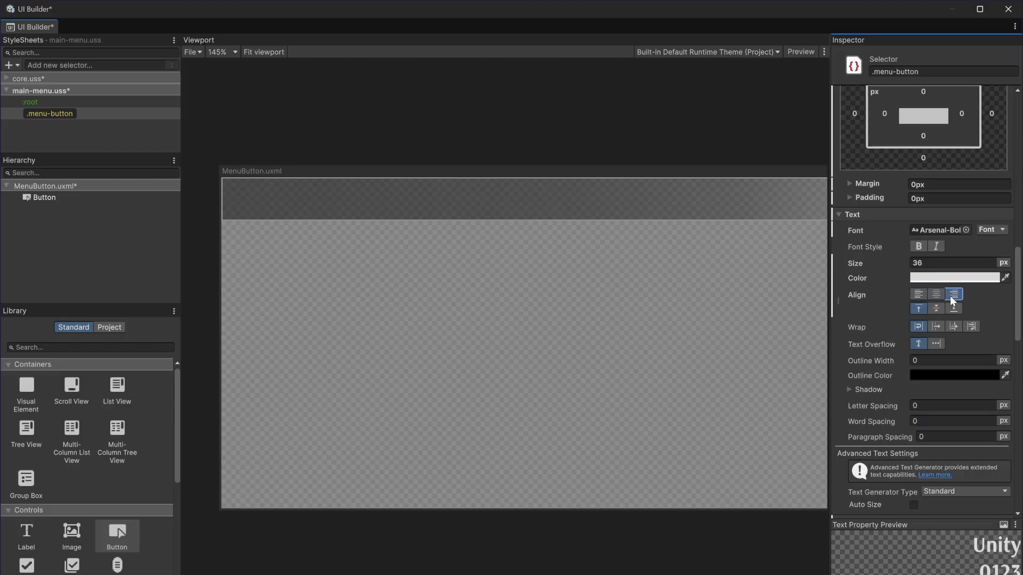
pyautogui.click(923, 296)
pyautogui.scroll(-2, 359, 306)
pyautogui.scroll(3, 845, 300)
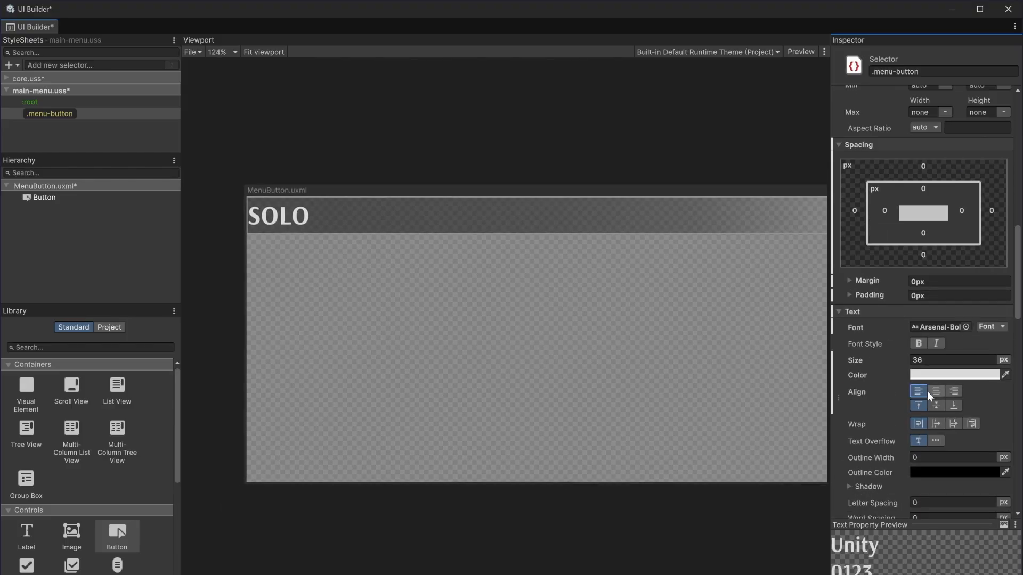
# Set the left padding of .menu-button to 2%, after trying 5 px and 5%.
pyautogui.scroll(-2, 927, 391)
pyautogui.scroll(3, 919, 411)
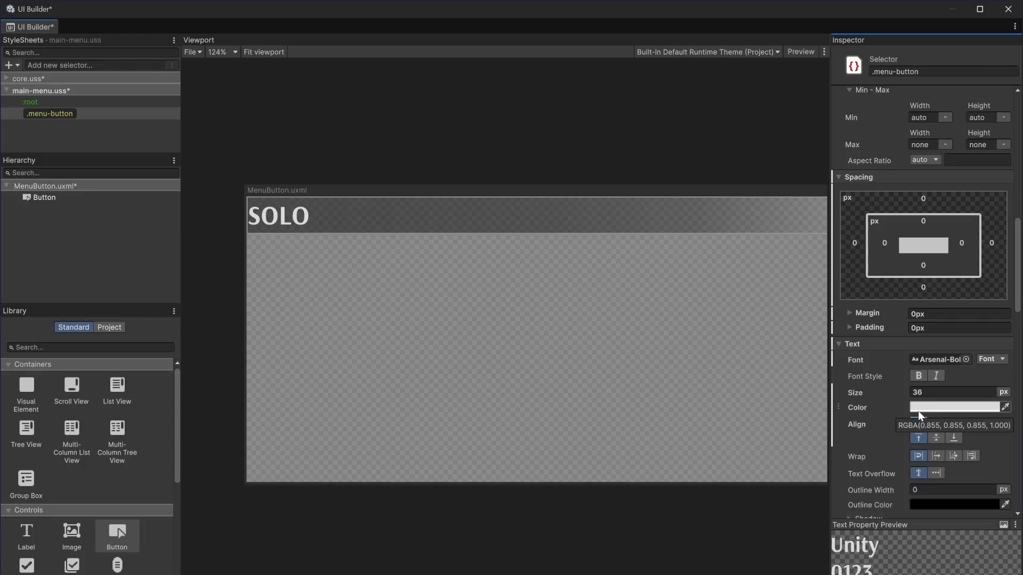
pyautogui.click(888, 244)
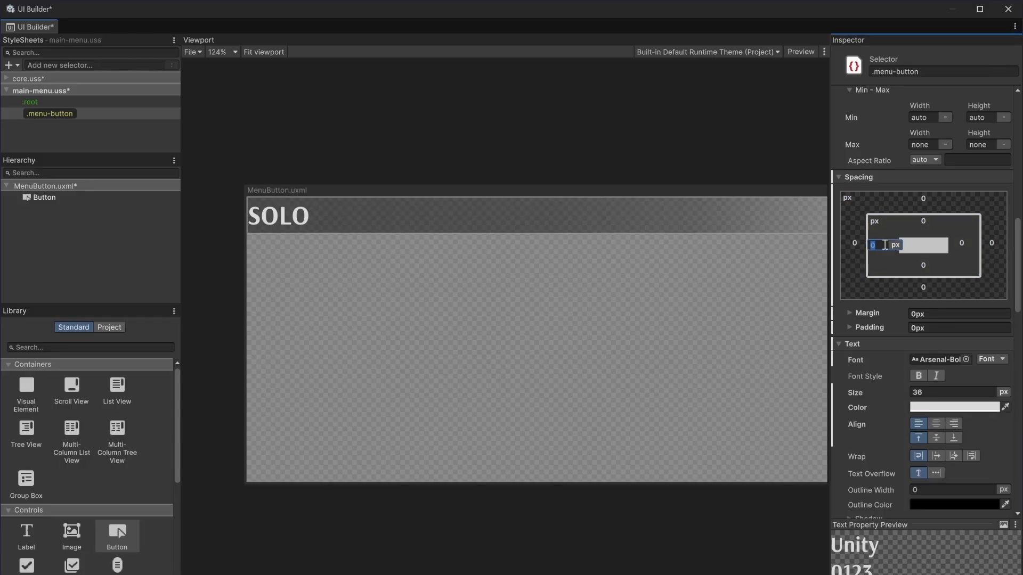
pyautogui.write('5')
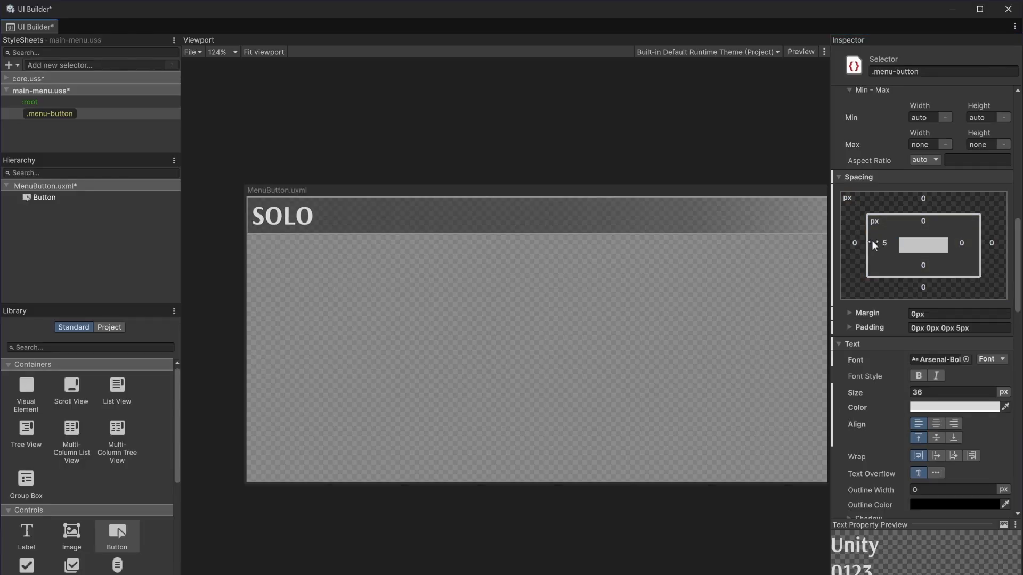
pyautogui.click(896, 246)
pyautogui.click(913, 272)
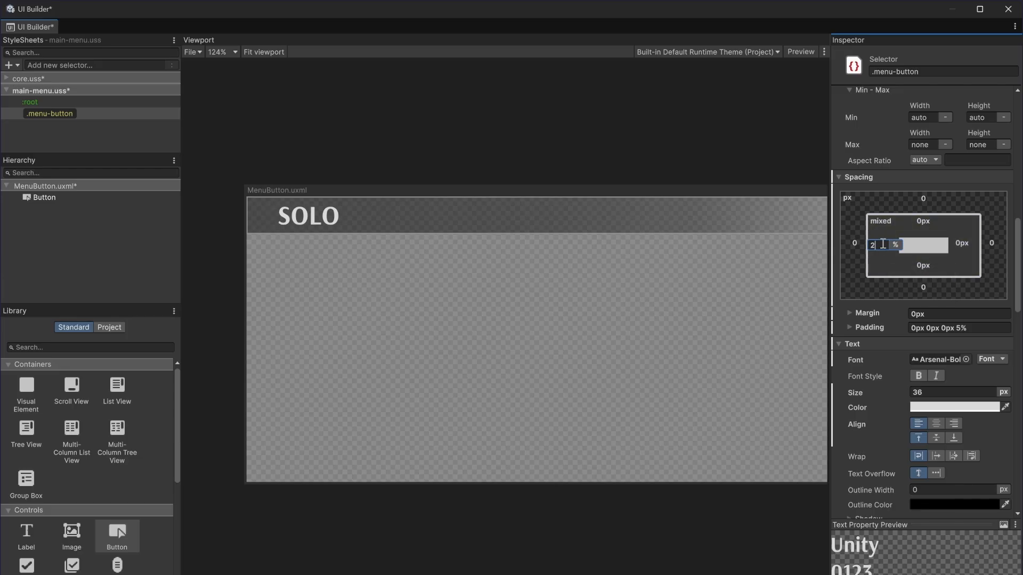
pyautogui.press('Return')
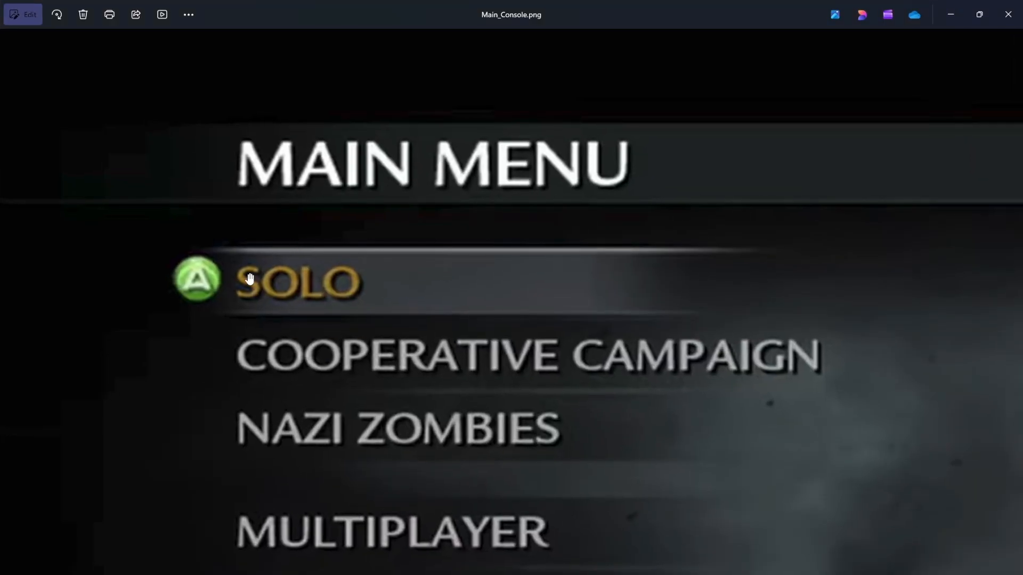
# Compare the indentation of the SOLO text in the template with the reference image Main_Console.png.
pyautogui.scroll(5, 211, 239)
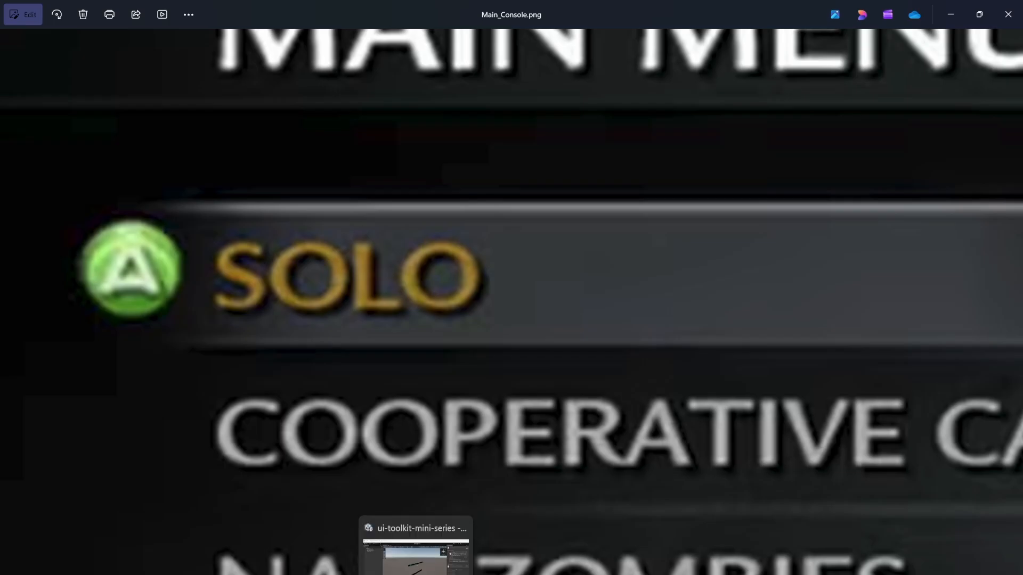
pyautogui.click(394, 556)
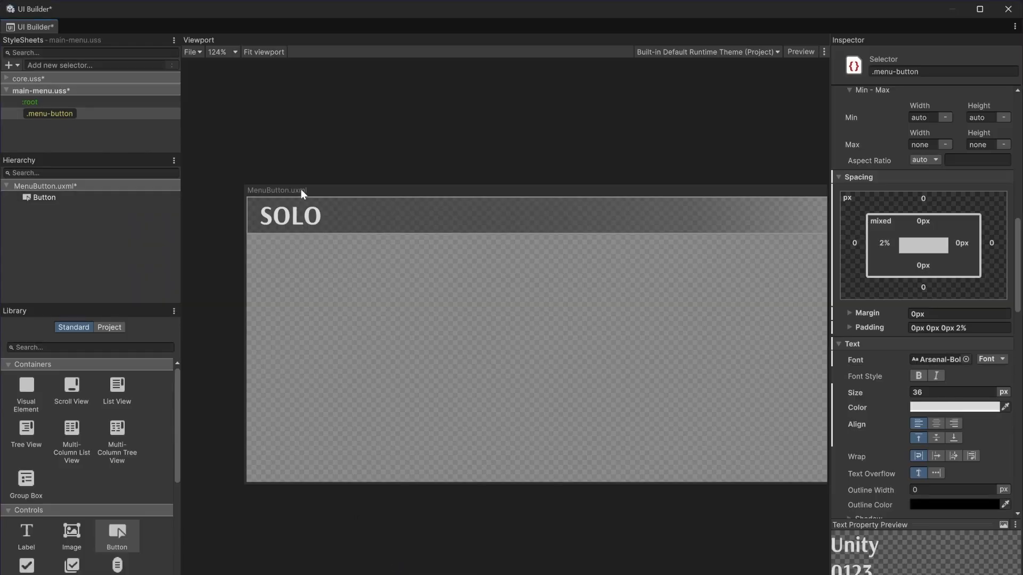
pyautogui.click(884, 243)
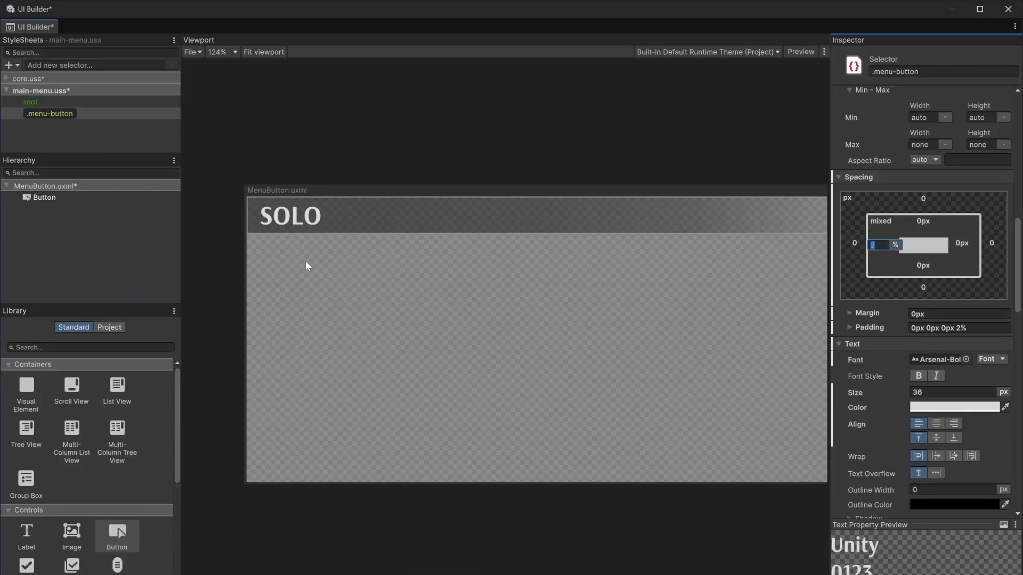
pyautogui.scroll(1, 277, 274)
pyautogui.scroll(-1, 426, 309)
pyautogui.scroll(-2, 462, 322)
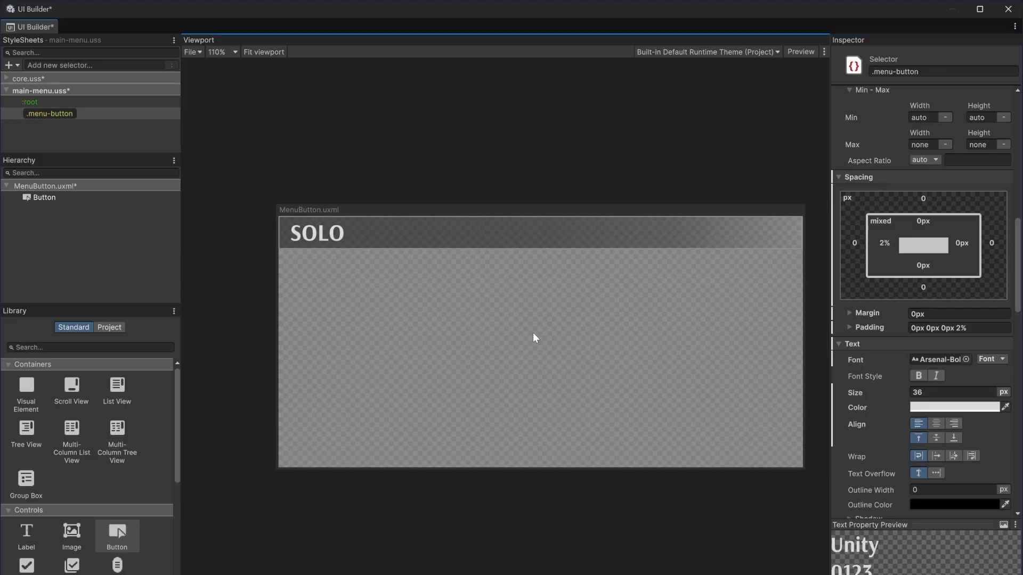
pyautogui.click(373, 145)
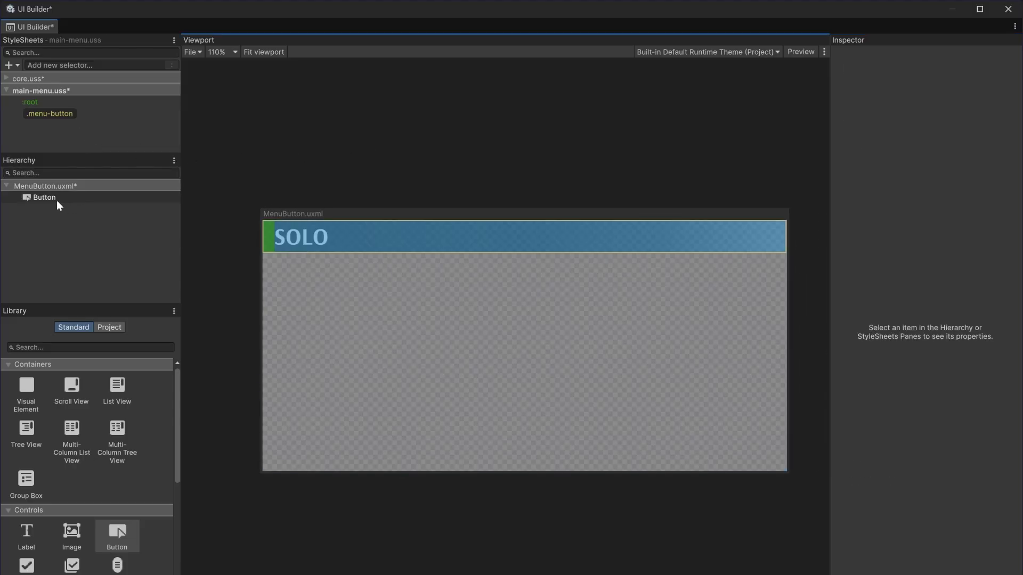
# Set the .menu-button font size to 35 px.
pyautogui.click(63, 113)
pyautogui.scroll(-3, 909, 408)
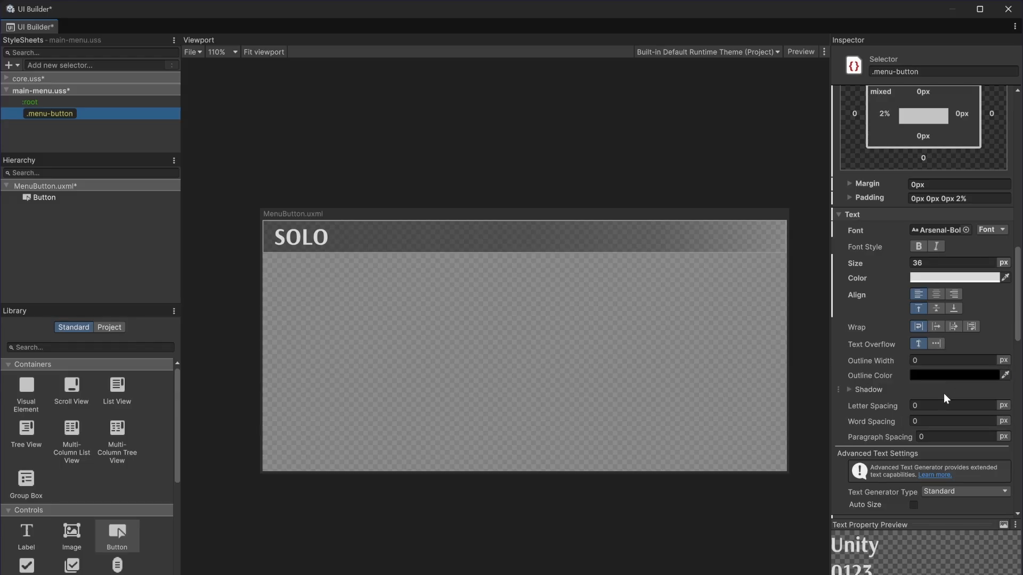
pyautogui.click(934, 264)
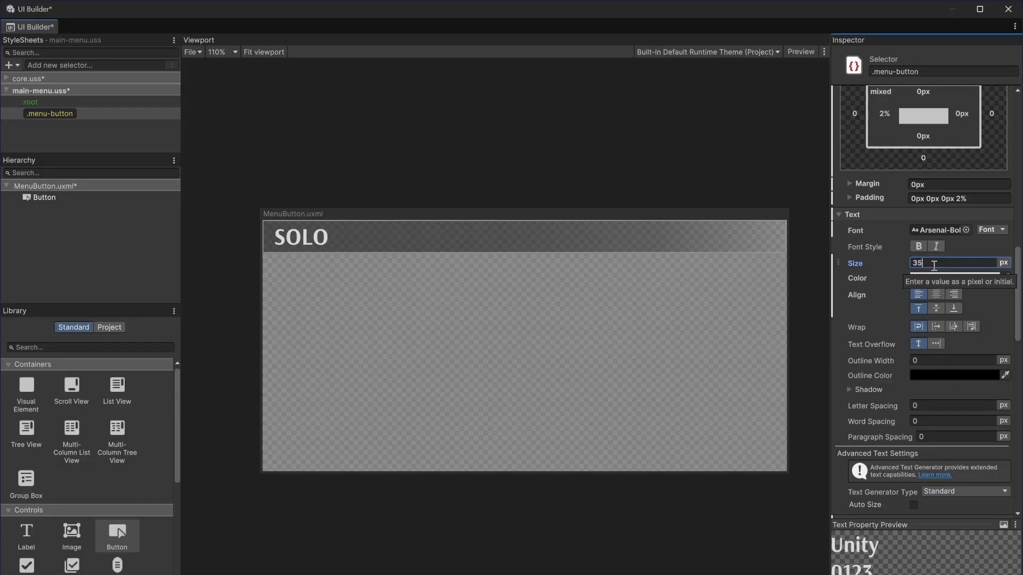
pyautogui.press('Return')
# Give the .menu-button text shadow an opaque near-black color.
pyautogui.scroll(-3, 969, 360)
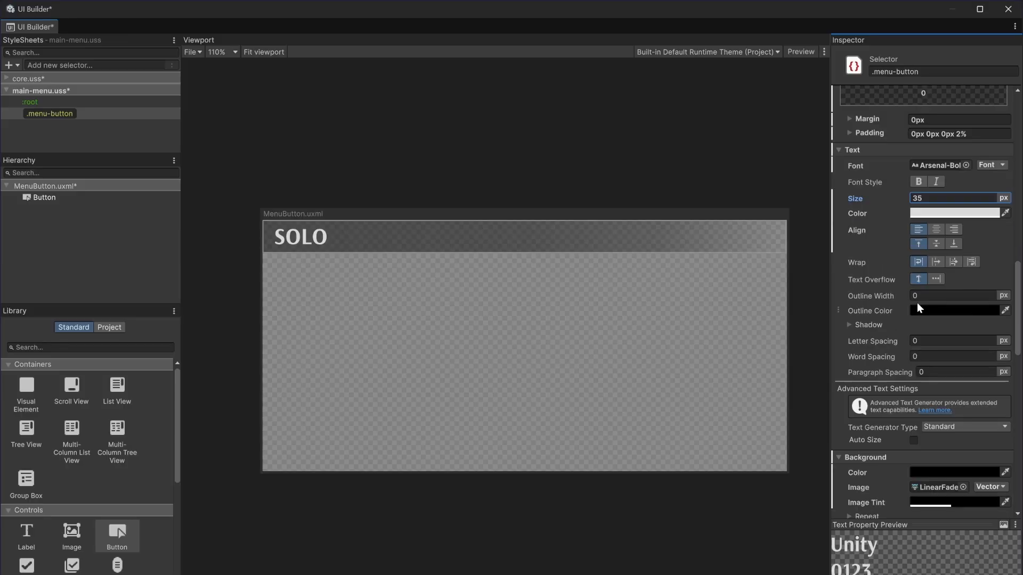
pyautogui.click(849, 325)
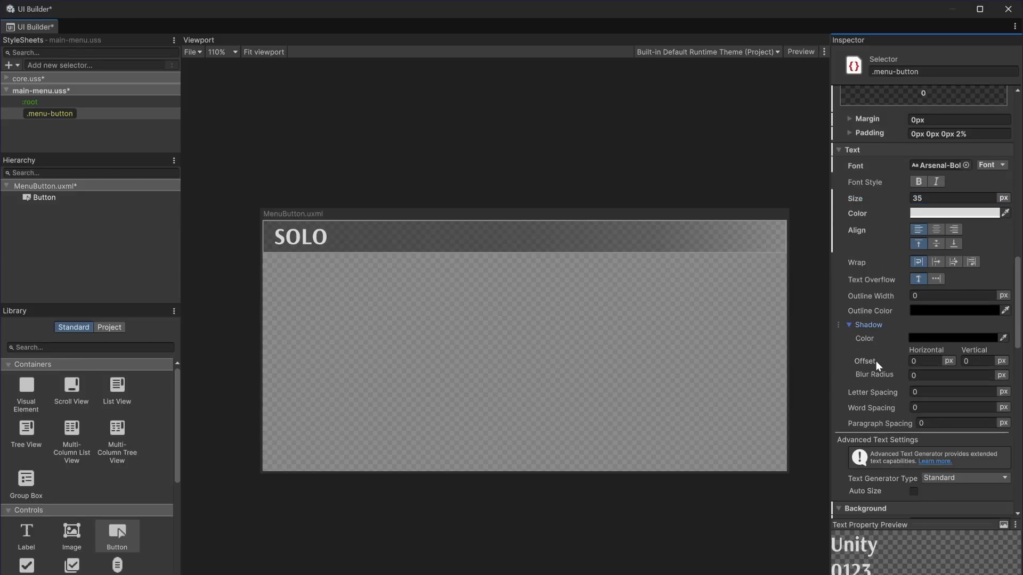
pyautogui.scroll(5, 286, 239)
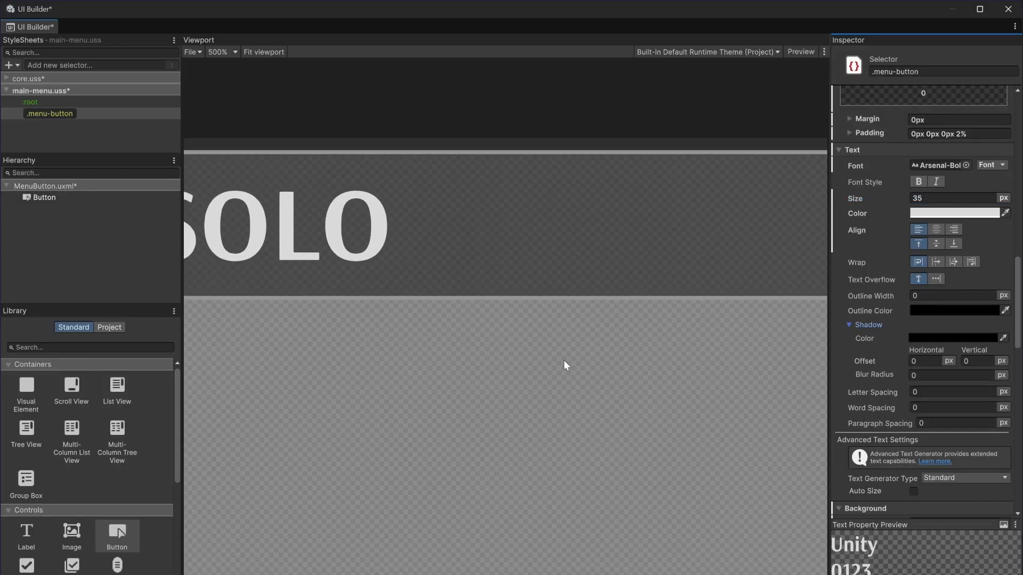
pyautogui.click(930, 338)
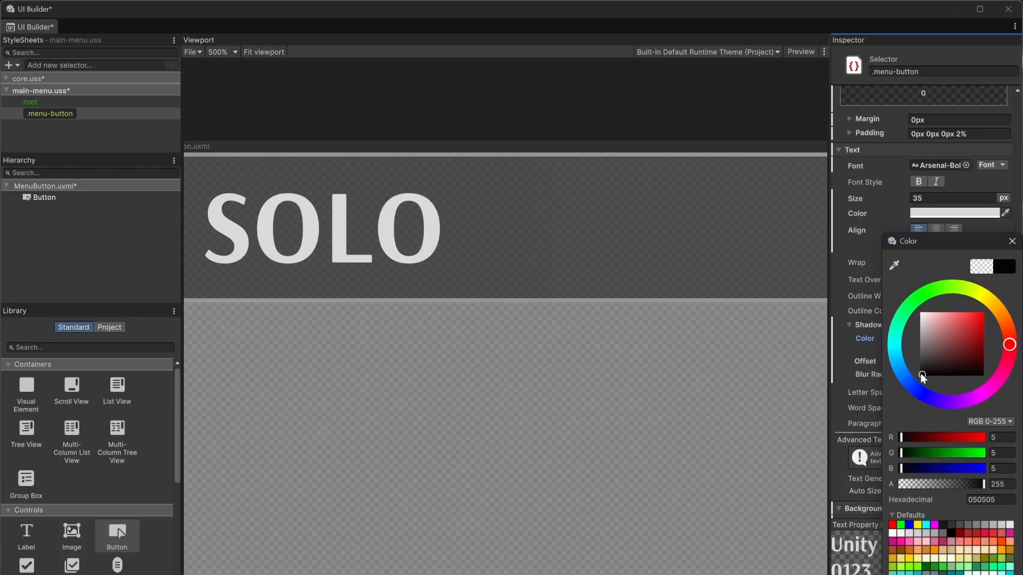
pyautogui.click(1012, 241)
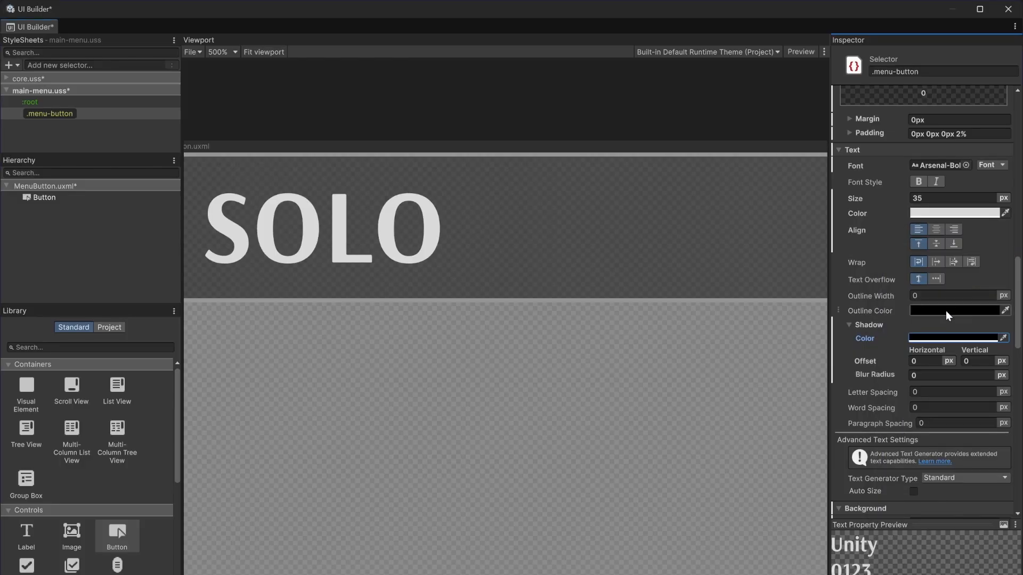
# Offset the .menu-button text shadow by 2 px horizontally and vertically, trying 3 px horizontally in between.
pyautogui.click(910, 361)
pyautogui.moveTo(918, 349); pyautogui.dragTo(979, 351)
pyautogui.click(920, 361)
pyautogui.write('2')
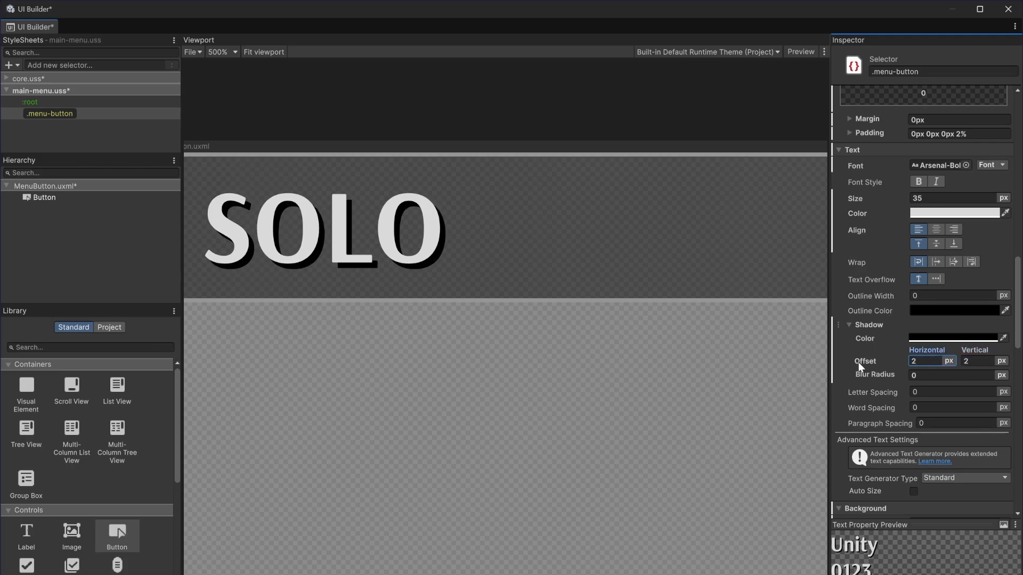
pyautogui.click(927, 361)
pyautogui.press('Return')
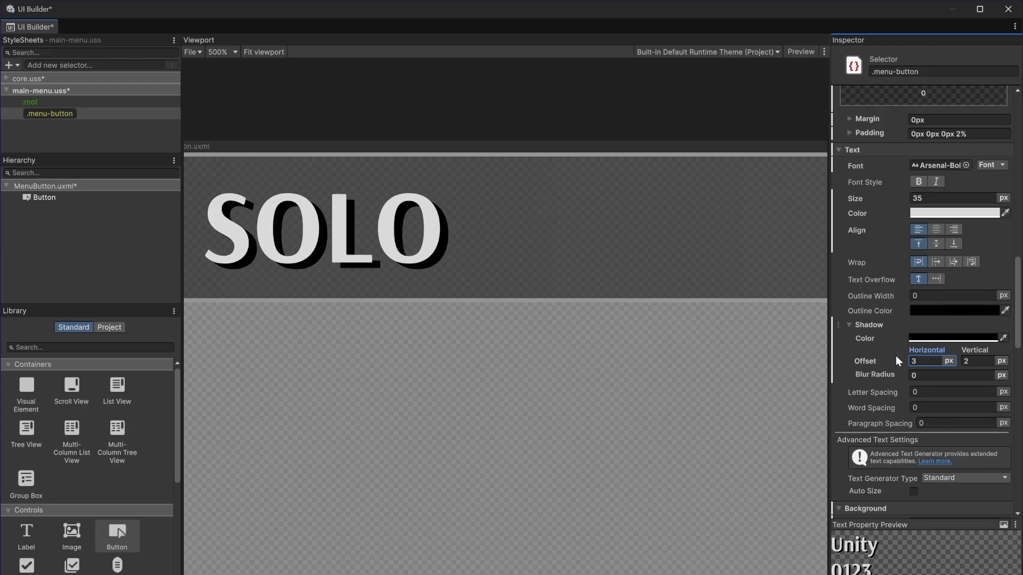
pyautogui.press('BackSpace')
pyautogui.write('2')
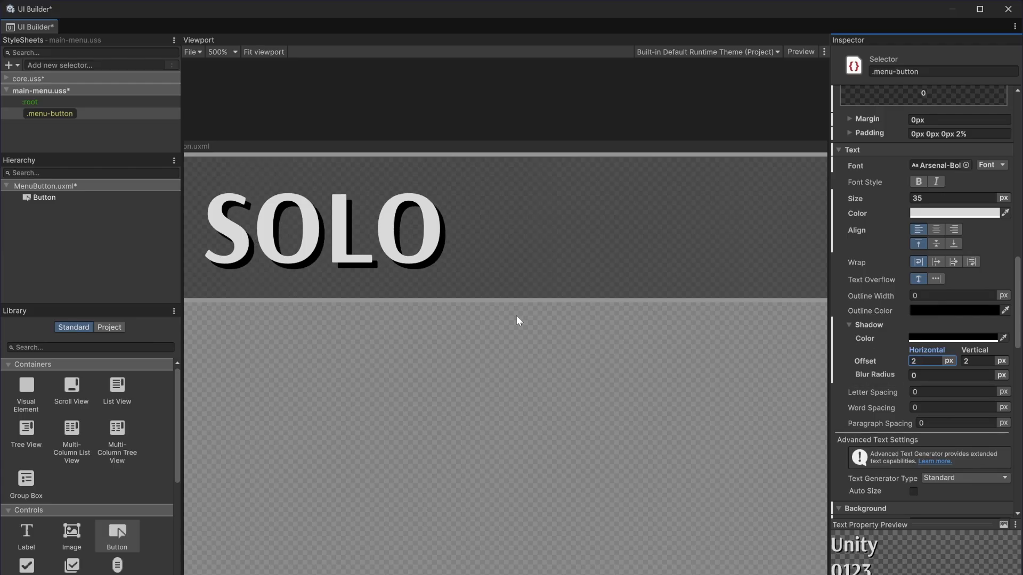
# Set the blur radius of the .menu-button text shadow to 1 px and check it on the SOLO text.
pyautogui.scroll(-2, 493, 304)
pyautogui.click(937, 376)
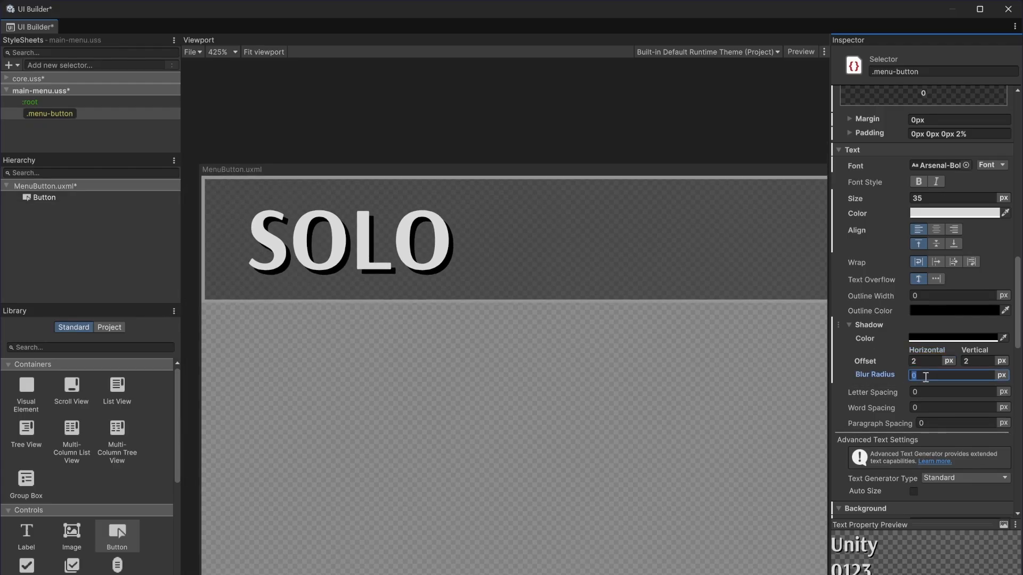
pyautogui.write('1')
pyautogui.scroll(5, 373, 299)
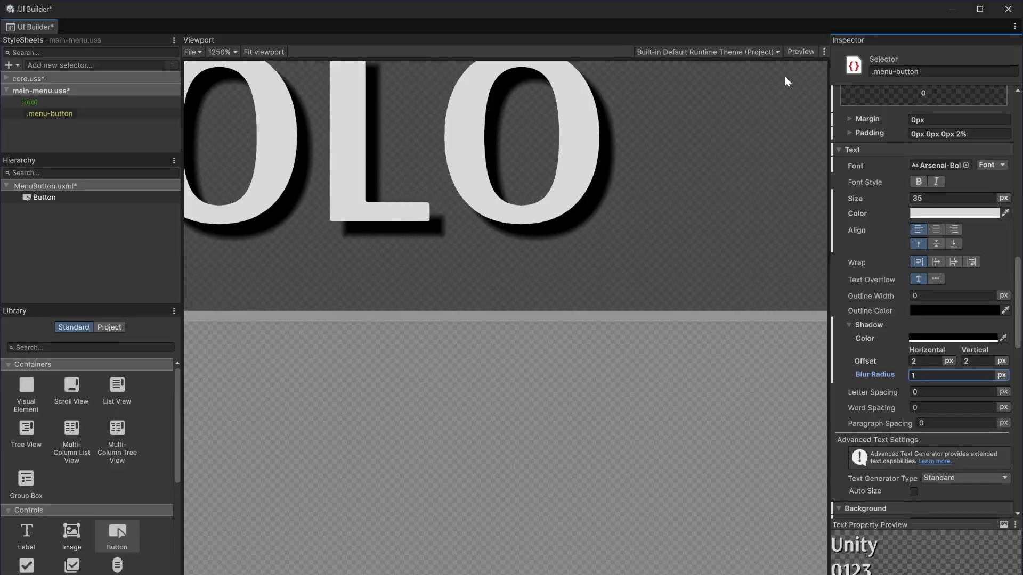
pyautogui.scroll(-5, 626, 351)
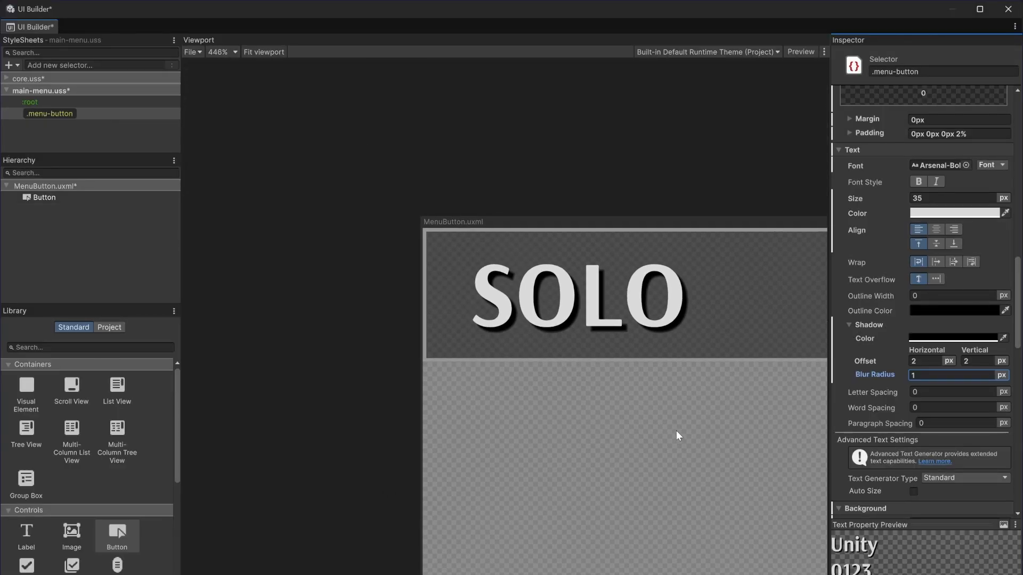
pyautogui.scroll(-1, 677, 434)
# Switch to Main_Console.png to examine the letter shapes and shadow of its SOLO entry, and return to UI Builder.
pyautogui.click(479, 558)
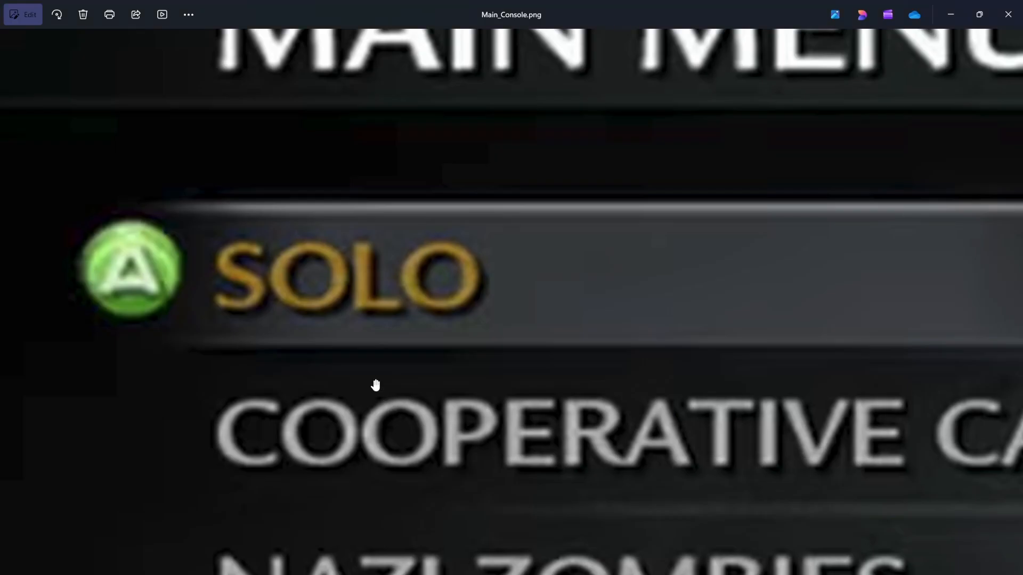
pyautogui.scroll(-3, 289, 309)
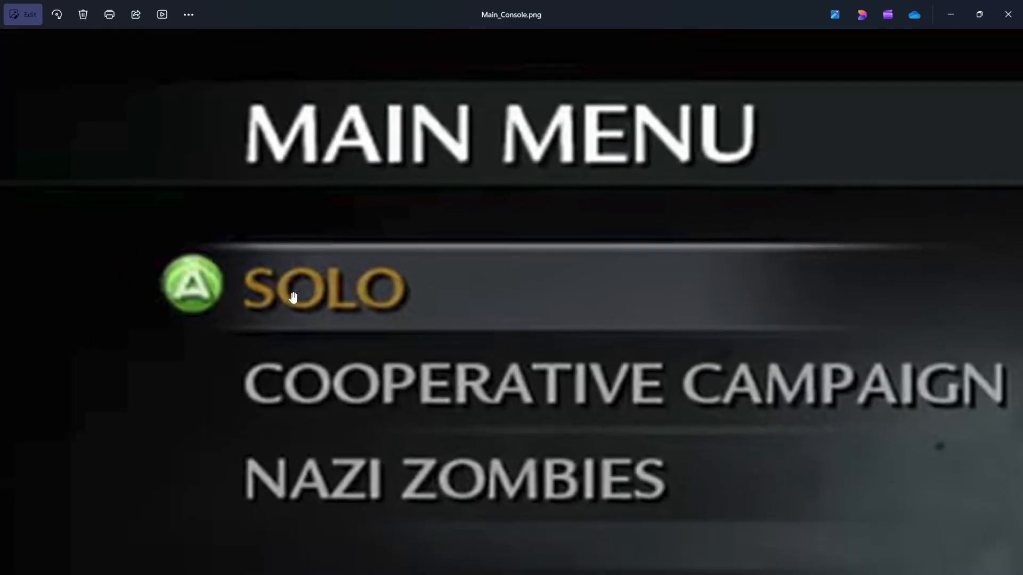
pyautogui.scroll(3, 292, 306)
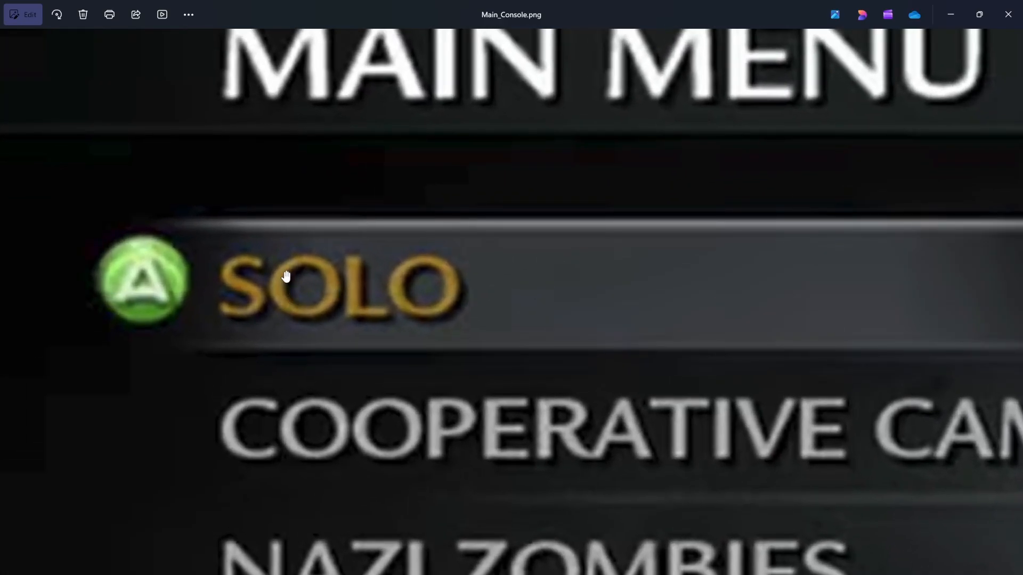
pyautogui.hotkey('alt', 'Tab')
# Try a different Y scale in the .menu-button transform settings and undo it.
pyautogui.scroll(-10, 887, 408)
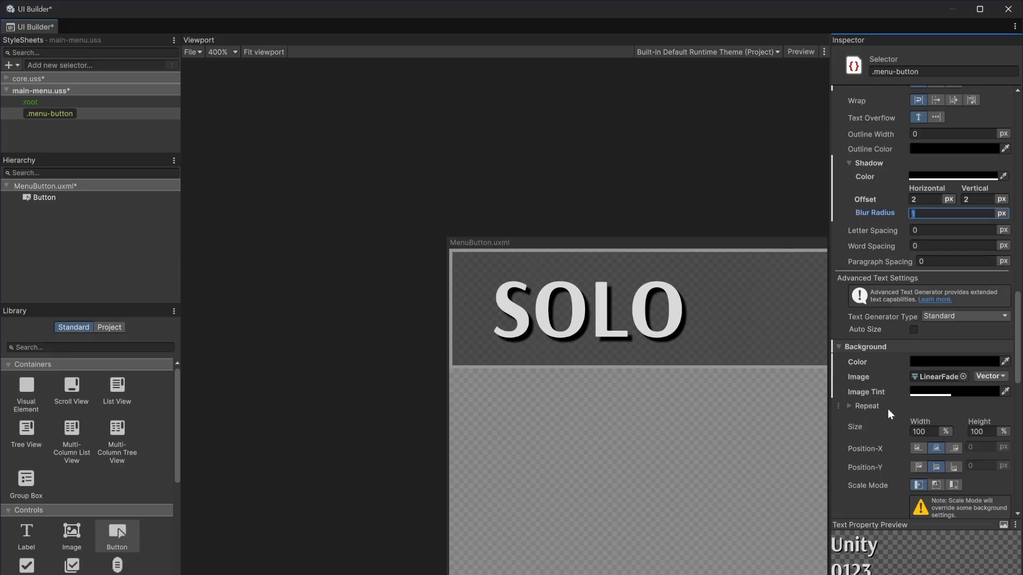
pyautogui.scroll(-3, 880, 466)
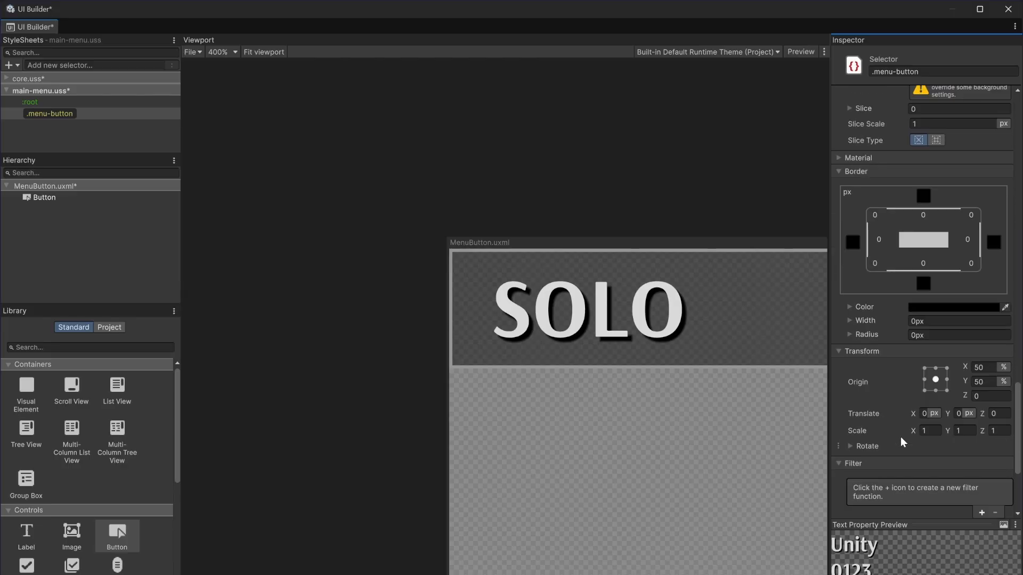
pyautogui.moveTo(952, 436); pyautogui.dragTo(950, 436)
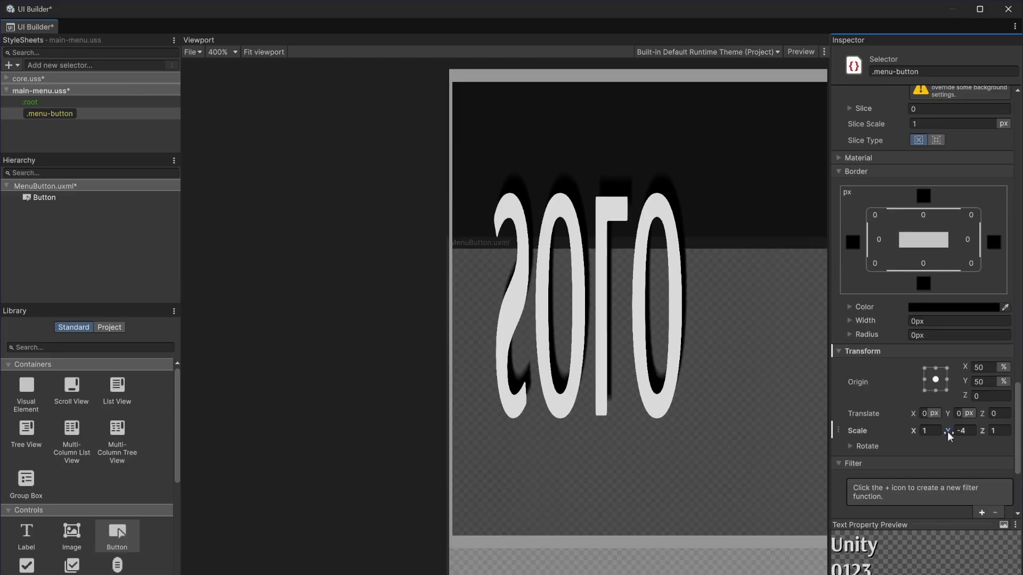
pyautogui.hotkey('ctrl', 'z')
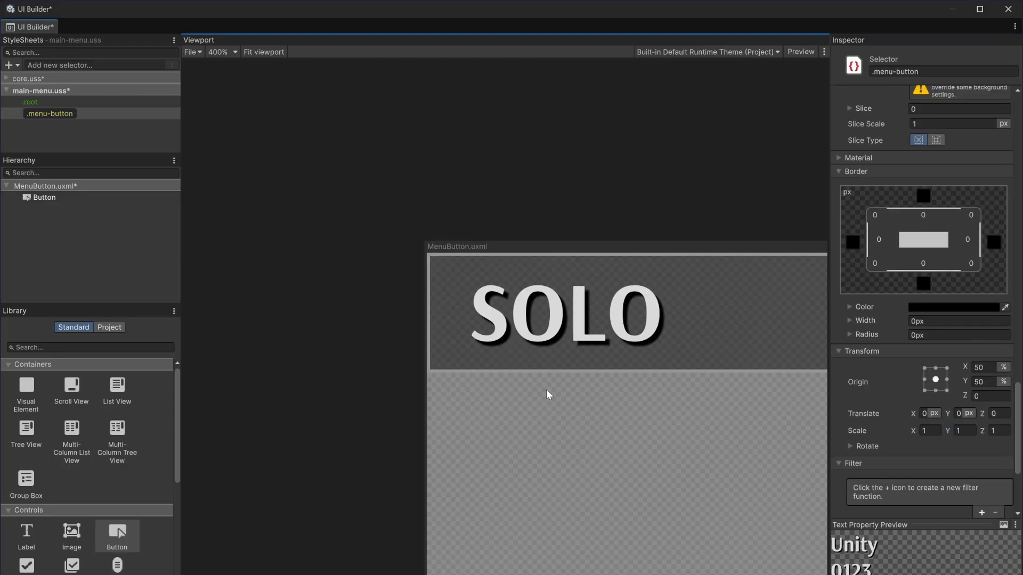
# Save MenuButton.uxml with its style sheets and view the finished SOLO button without a selection.
pyautogui.click(91, 227)
pyautogui.hotkey('ctrl', 's')
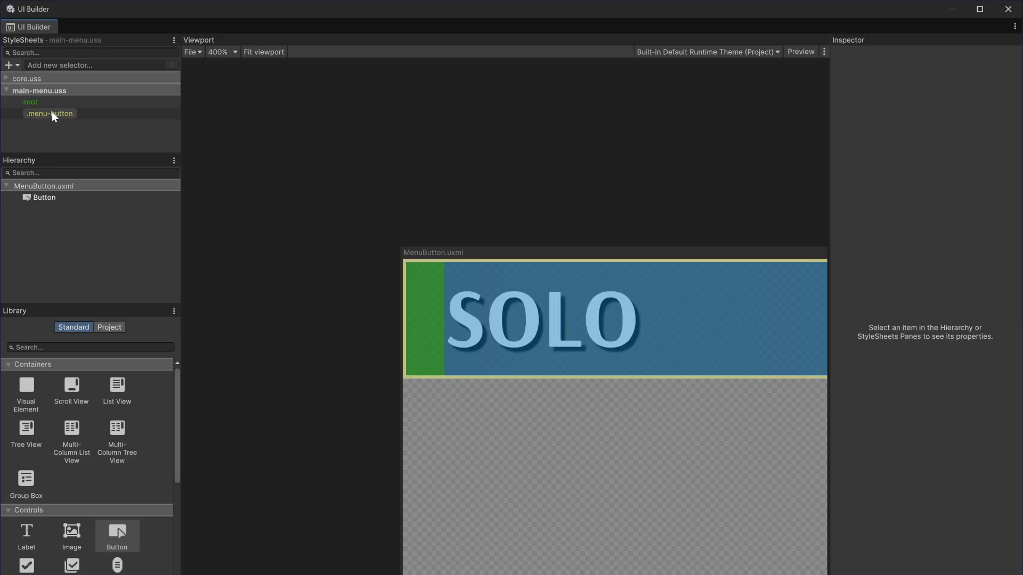
pyautogui.click(52, 113)
pyautogui.click(507, 194)
pyautogui.scroll(-6, 662, 369)
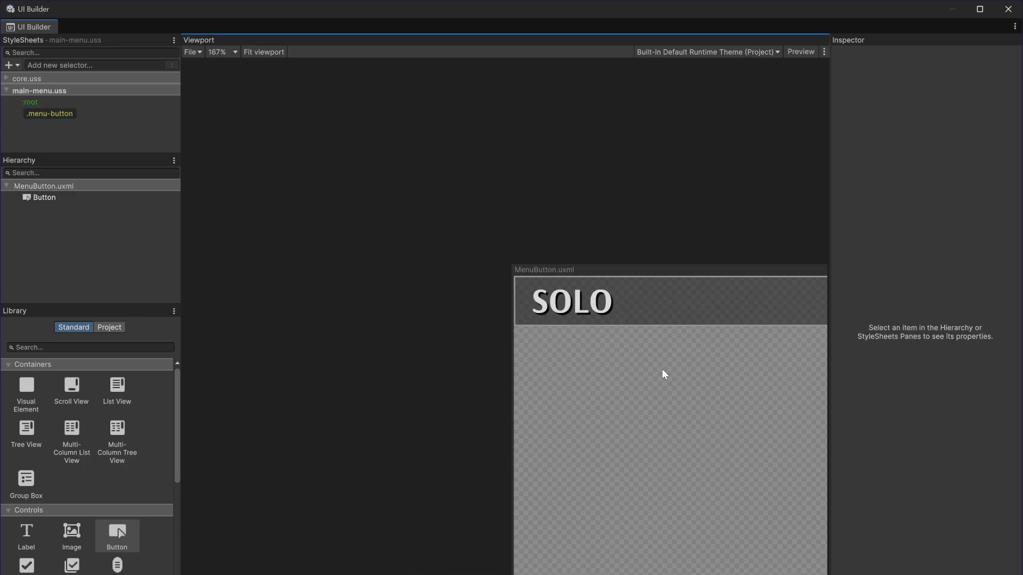
# Set the top border width of the .menu-button selector to 2 px and check the edge around the SOLO button.
pyautogui.moveTo(661, 366); pyautogui.dragTo(632, 364, button='middle')
pyautogui.scroll(2, 348, 315)
pyautogui.click(82, 113)
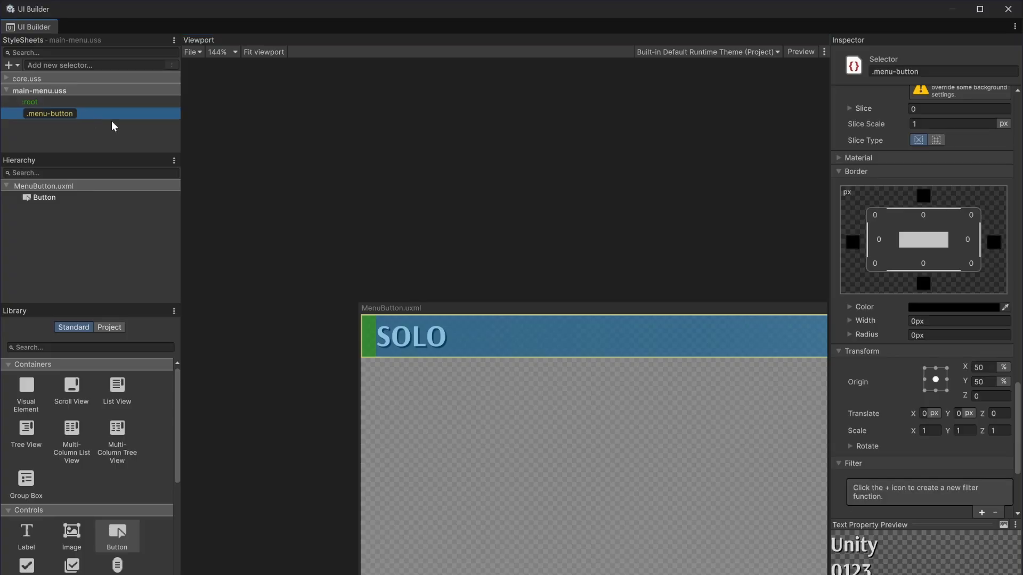
pyautogui.scroll(5, 457, 385)
pyautogui.moveTo(292, 371); pyautogui.dragTo(311, 386, button='middle')
pyautogui.scroll(3, 857, 320)
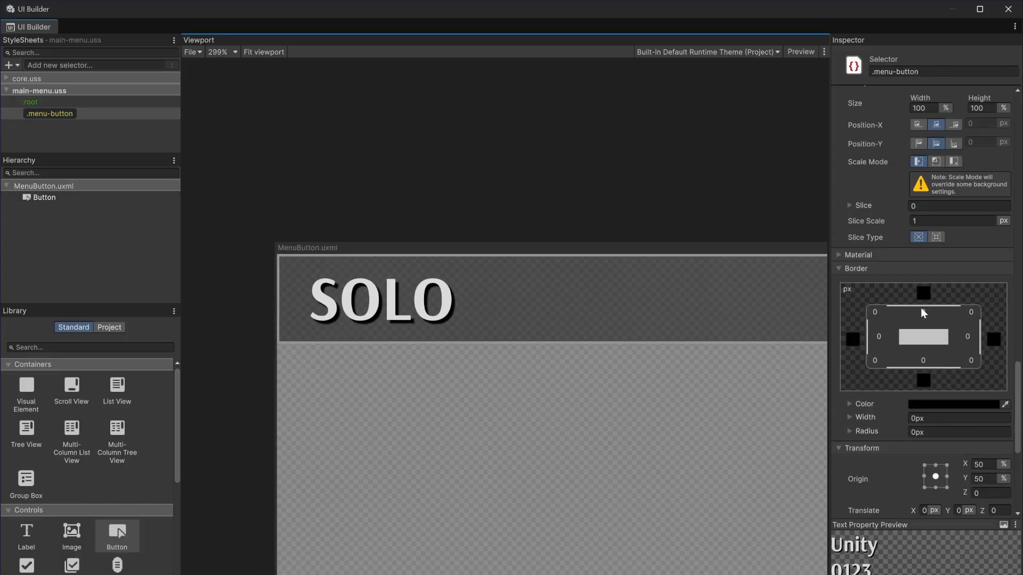
pyautogui.click(923, 310)
pyautogui.click(935, 315)
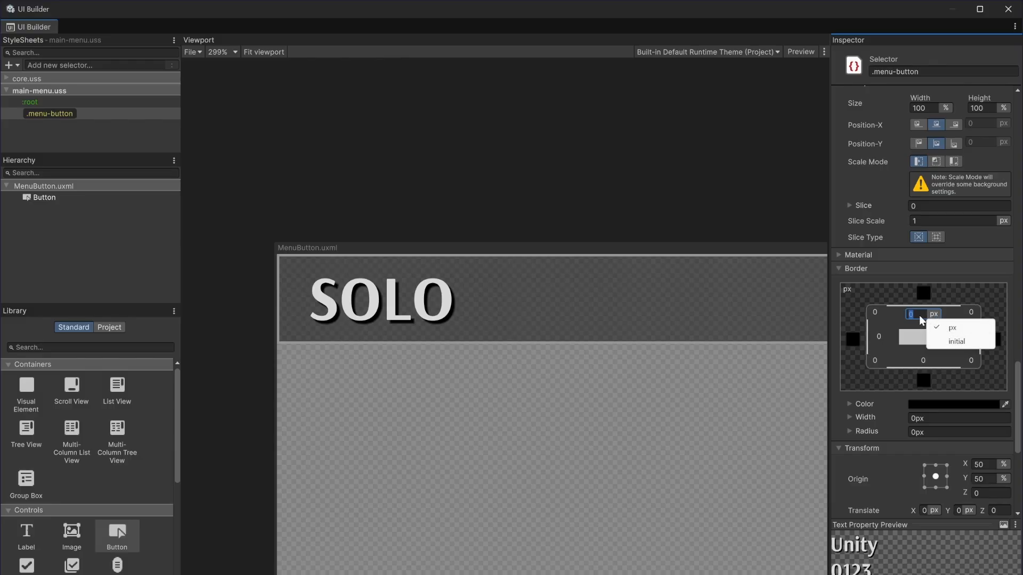
pyautogui.click(918, 315)
pyautogui.write('2')
pyautogui.press('Return')
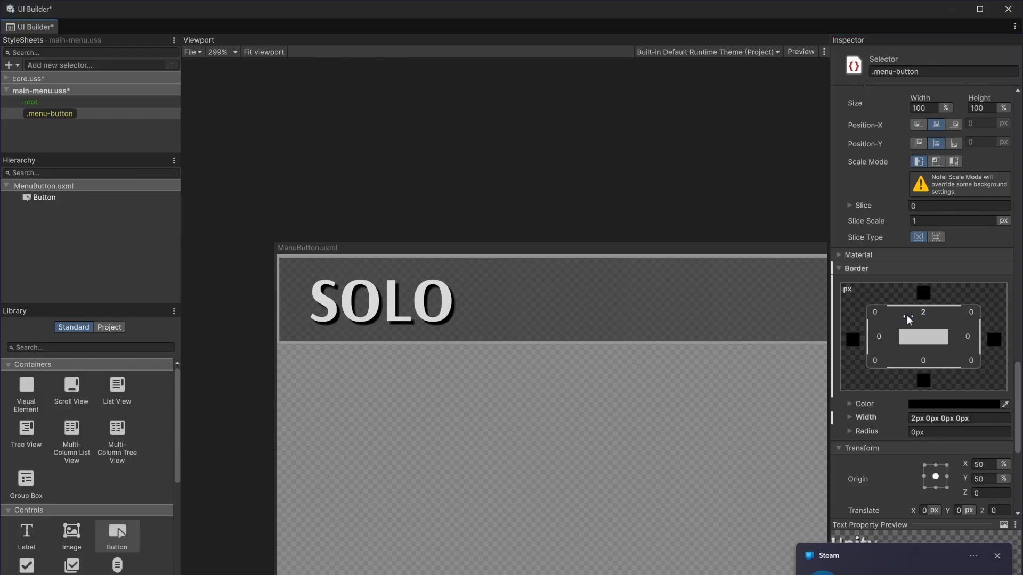
pyautogui.scroll(3, 545, 338)
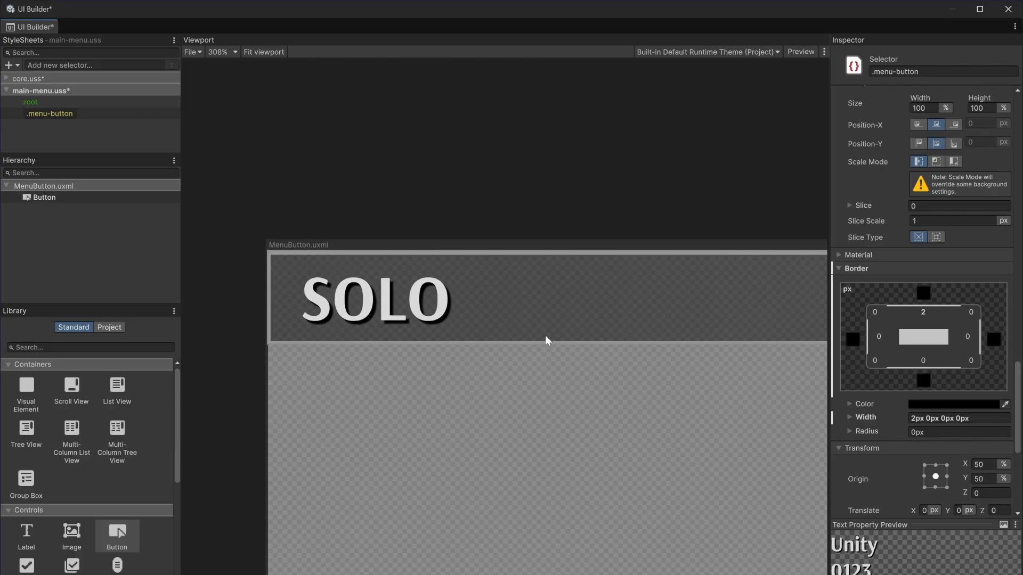
# Set the border colour of .menu-button to opaque white on all sides.
pyautogui.click(938, 407)
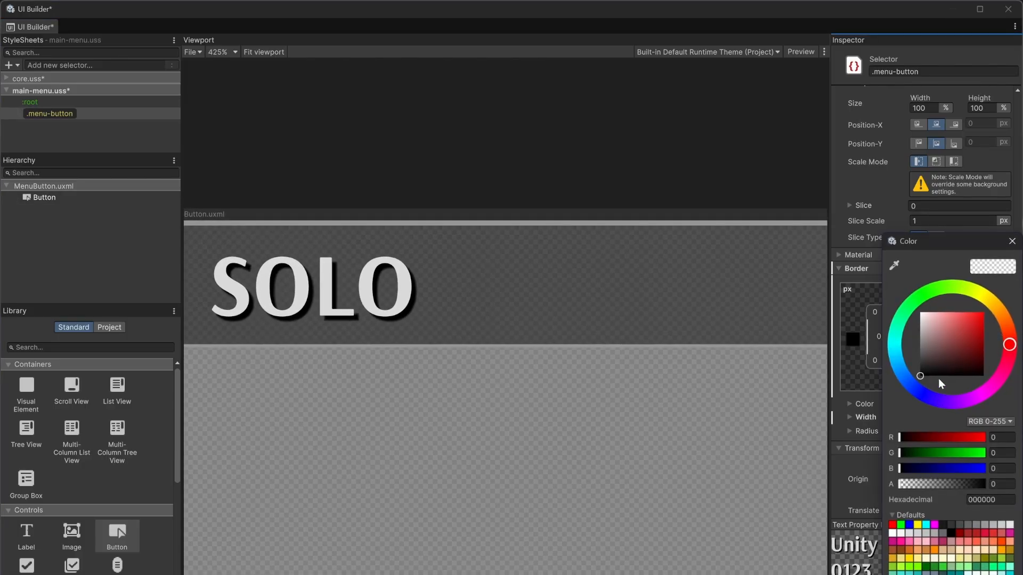
pyautogui.moveTo(938, 378); pyautogui.dragTo(906, 295)
pyautogui.click(1013, 243)
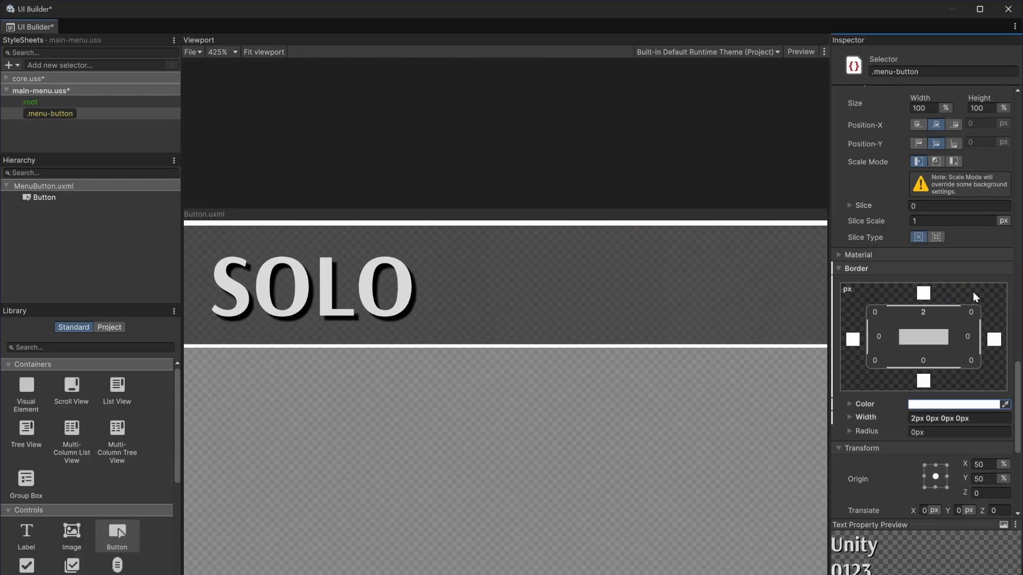
pyautogui.scroll(-3, 569, 421)
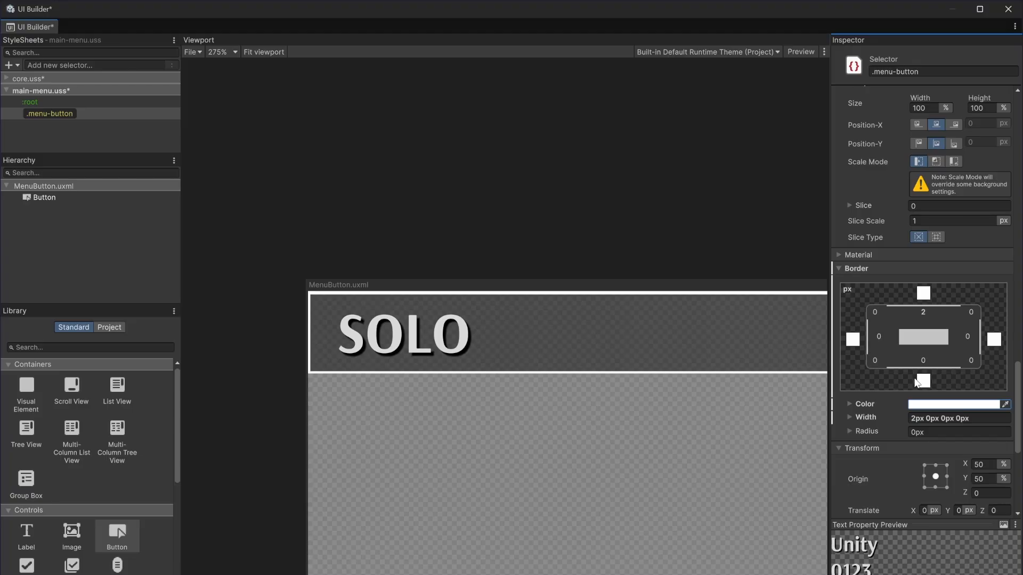
# Reset all .menu-button border widths to 0 px, then give only the top border a width of 2 px.
pyautogui.click(944, 418)
pyautogui.write('0')
pyautogui.press('Return')
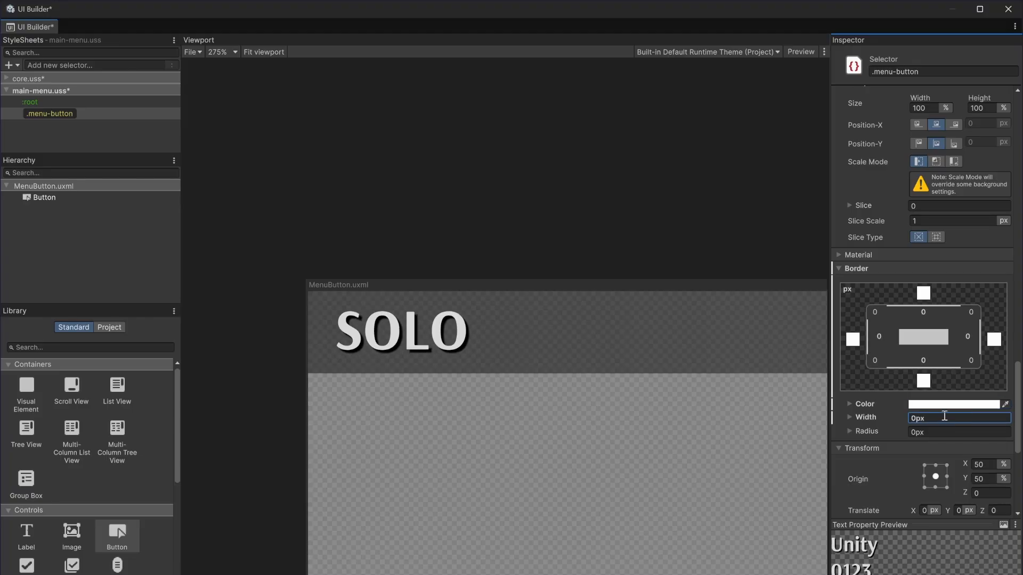
pyautogui.click(922, 312)
pyautogui.press('Return')
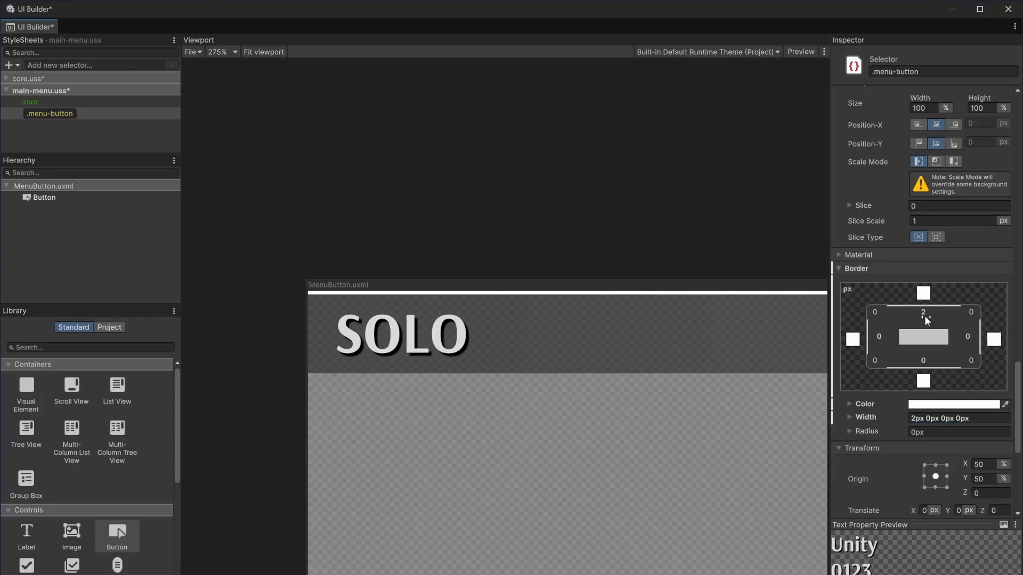
# Compare the top edge with the highlighted SOLO entry in Main_Console.png and set the .menu-button border colour's alpha to 0.
pyautogui.scroll(-4, 604, 376)
pyautogui.scroll(5, 367, 362)
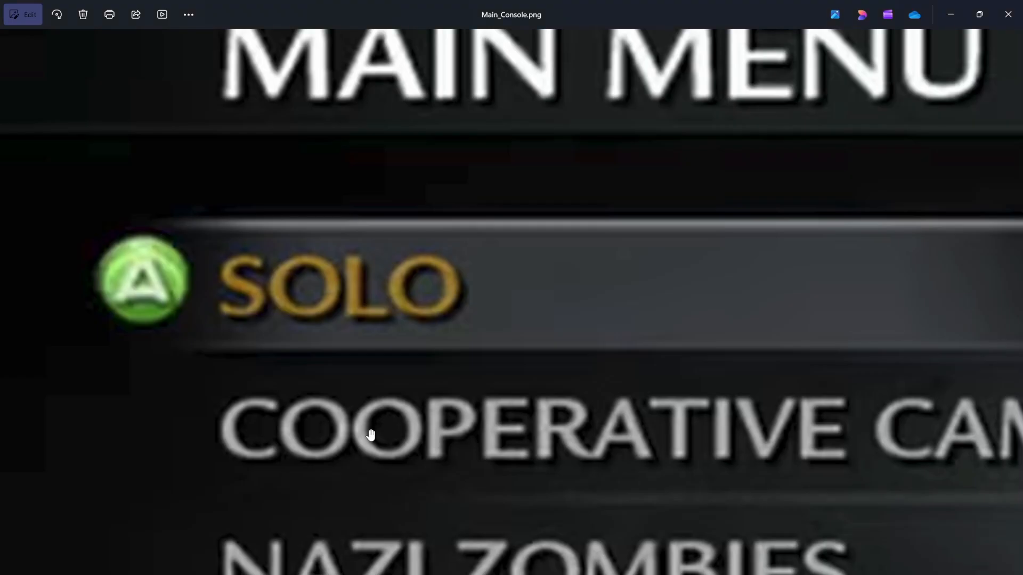
pyautogui.scroll(2, 550, 383)
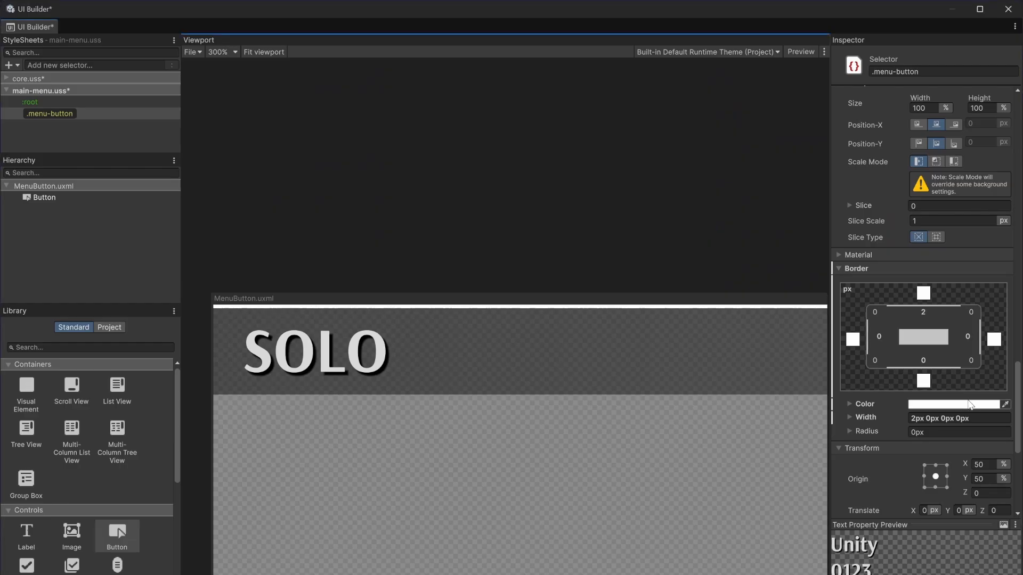
pyautogui.click(965, 402)
pyautogui.moveTo(932, 486); pyautogui.dragTo(849, 472)
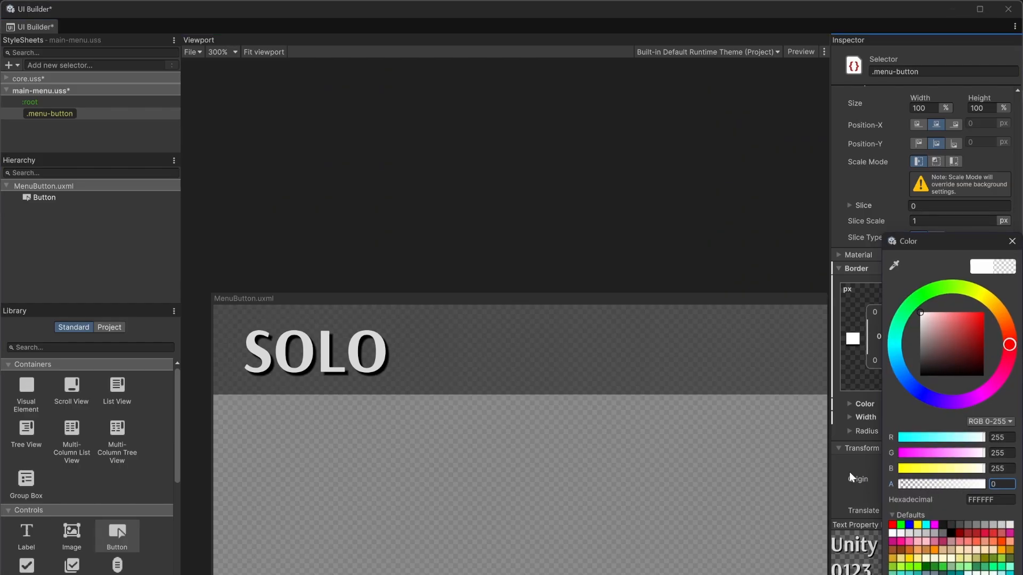
pyautogui.click(1012, 241)
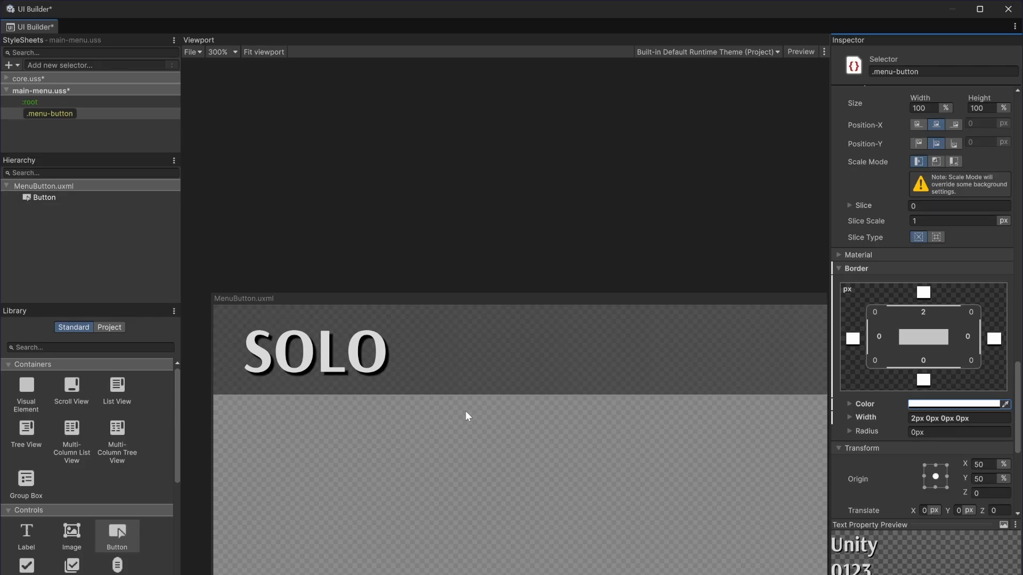
# Clear the selection, view the whole SOLO button and save the document with its style sheets.
pyautogui.scroll(-4, 468, 414)
pyautogui.click(472, 256)
pyautogui.scroll(-2, 606, 383)
pyautogui.moveTo(607, 433); pyautogui.dragTo(432, 380, button='middle')
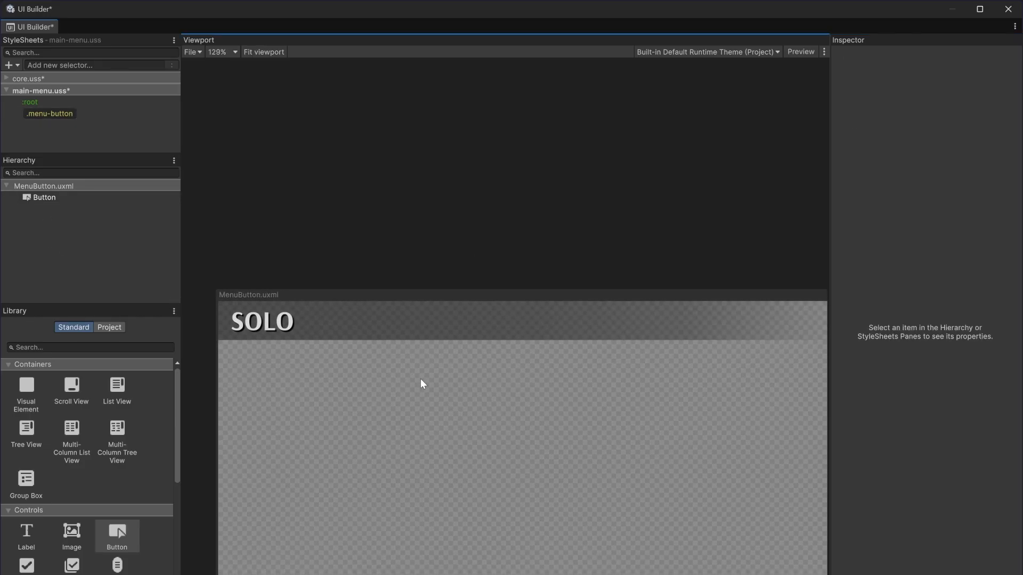
pyautogui.scroll(-2, 422, 382)
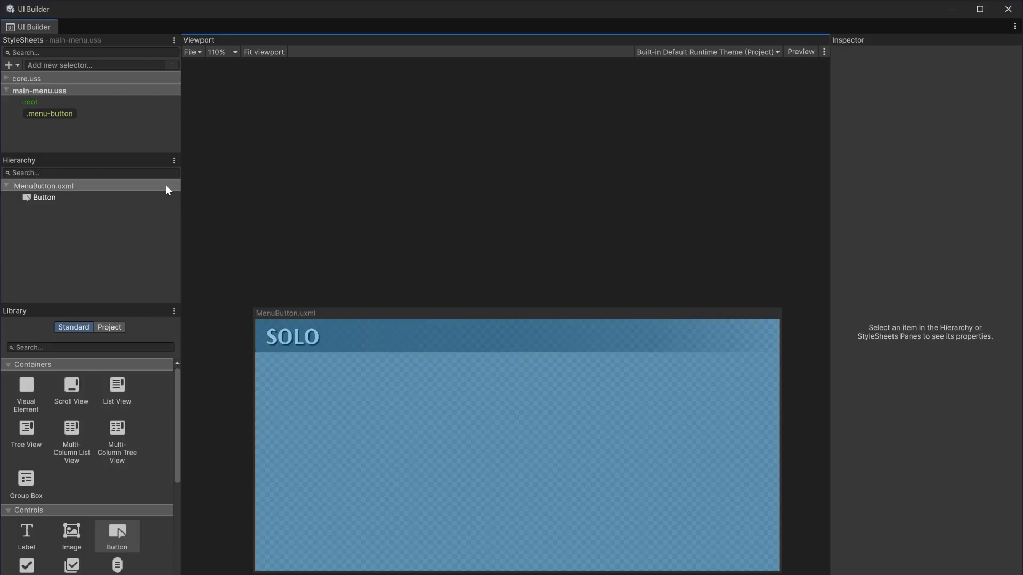
# Name the Button element in MenuButton.uxml btn and save the template.
pyautogui.click(103, 200)
pyautogui.click(947, 72)
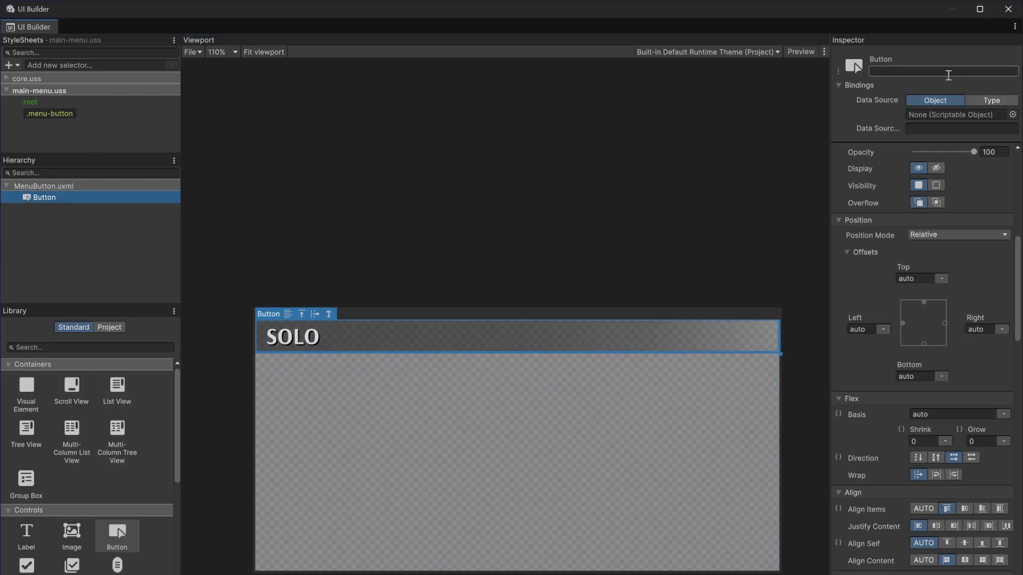
pyautogui.write('btn')
pyautogui.press('Return')
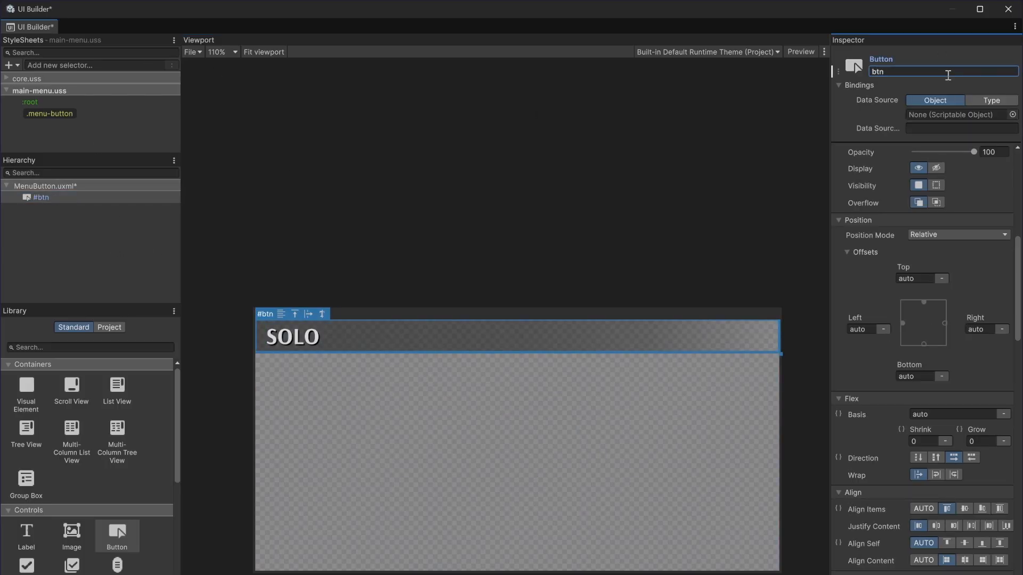
pyautogui.click(46, 294)
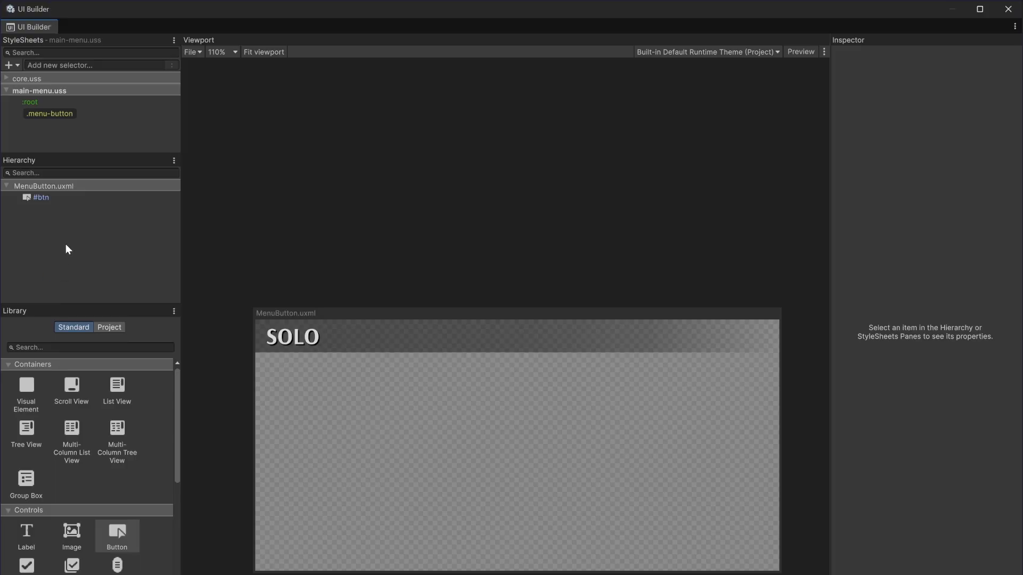
# Try the SOLO button in preview mode and return to editing.
pyautogui.click(62, 115)
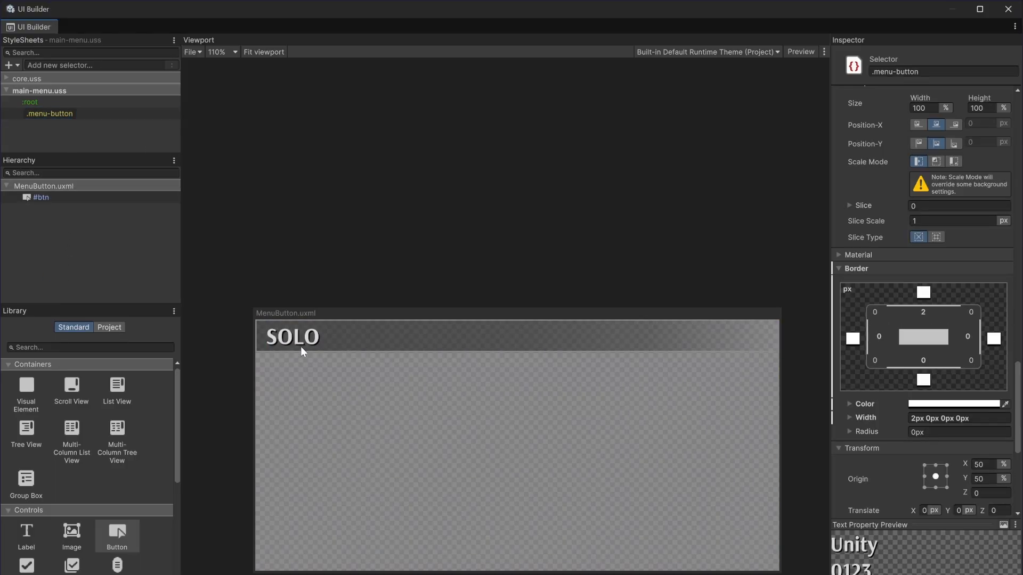
pyautogui.click(804, 55)
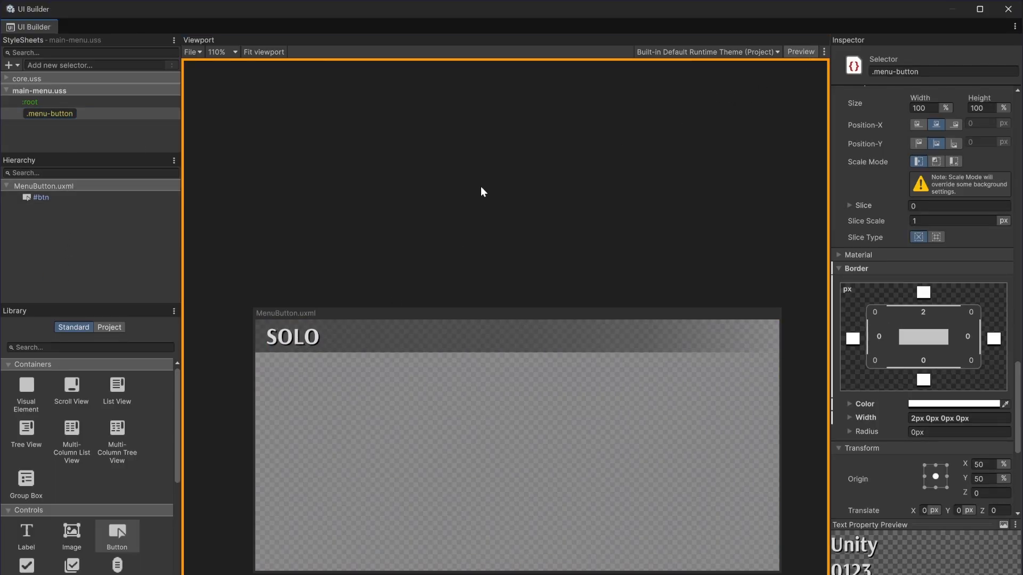
pyautogui.click(804, 51)
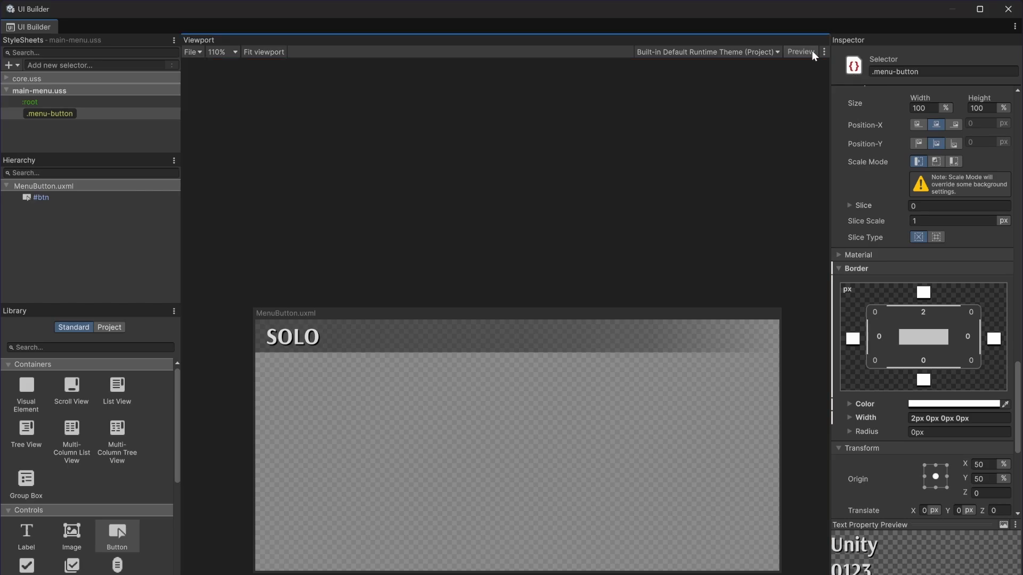
# Duplicate the .menu-button selector and rename the copy .menu-button:hover.
pyautogui.click(62, 114)
pyautogui.click(79, 111)
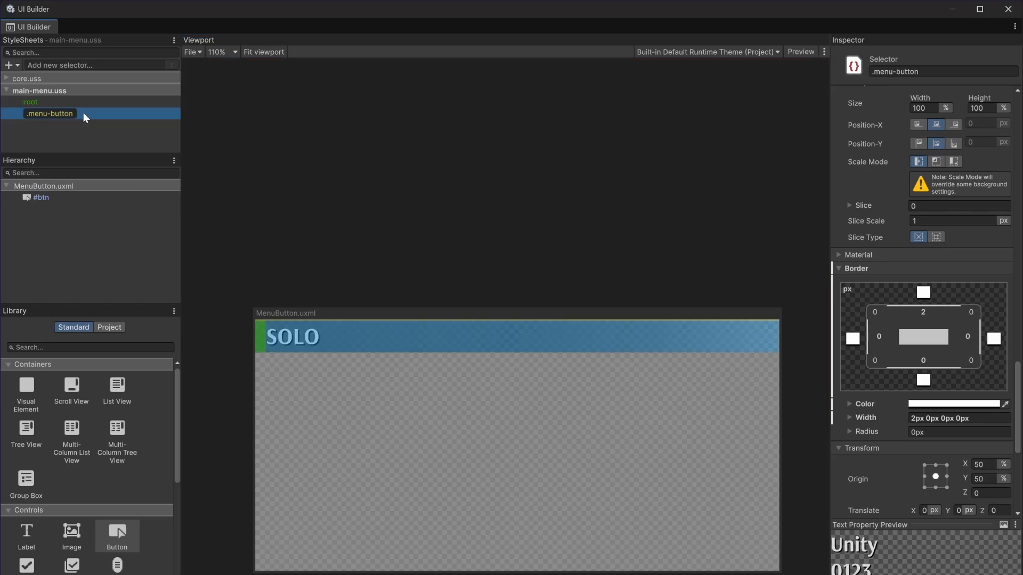
pyautogui.hotkey('ctrl', 'd')
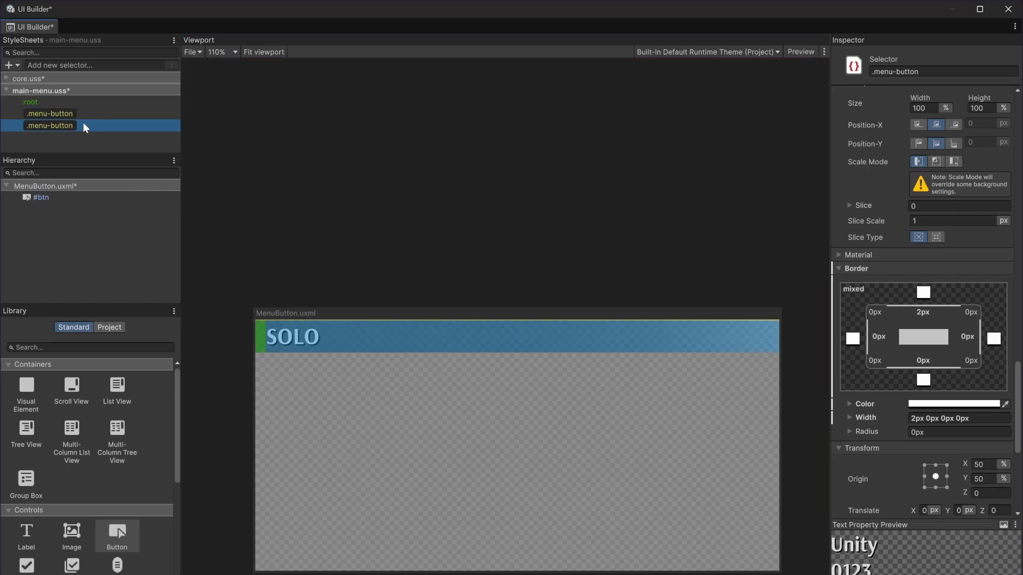
pyautogui.click(959, 72)
pyautogui.click(954, 72)
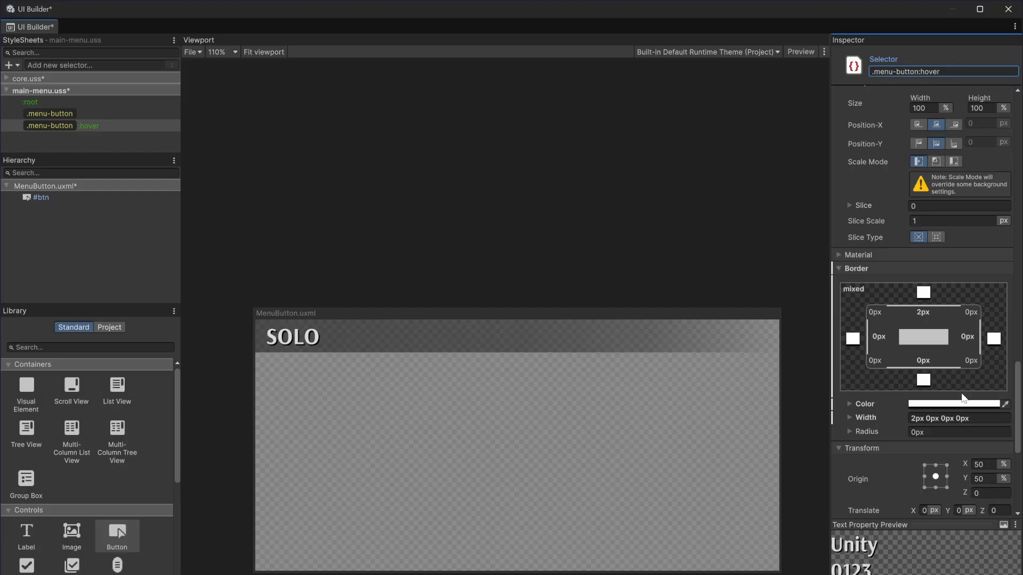
# Set the border colour of .menu-button:hover to grey B5B5B5 with an alpha of 166.
pyautogui.scroll(-2, 944, 378)
pyautogui.scroll(6, 287, 362)
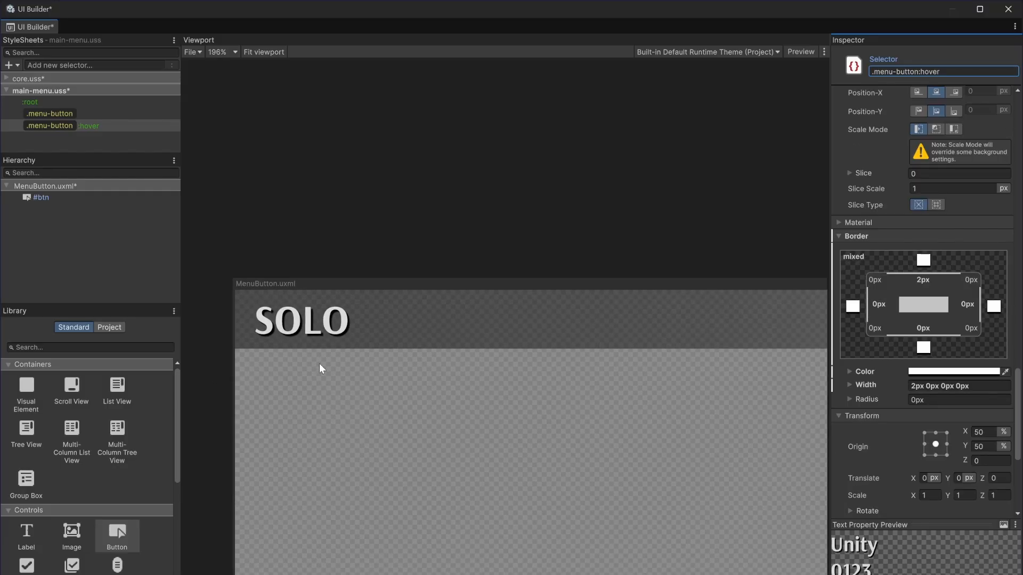
pyautogui.click(995, 373)
pyautogui.moveTo(931, 332); pyautogui.dragTo(907, 331)
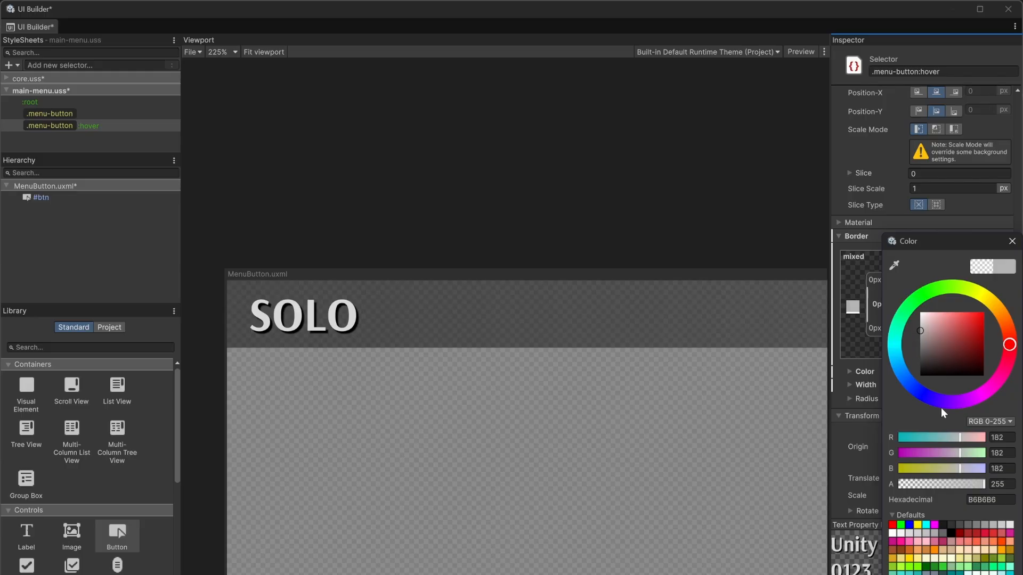
pyautogui.moveTo(961, 489); pyautogui.dragTo(956, 486)
pyautogui.click(1012, 241)
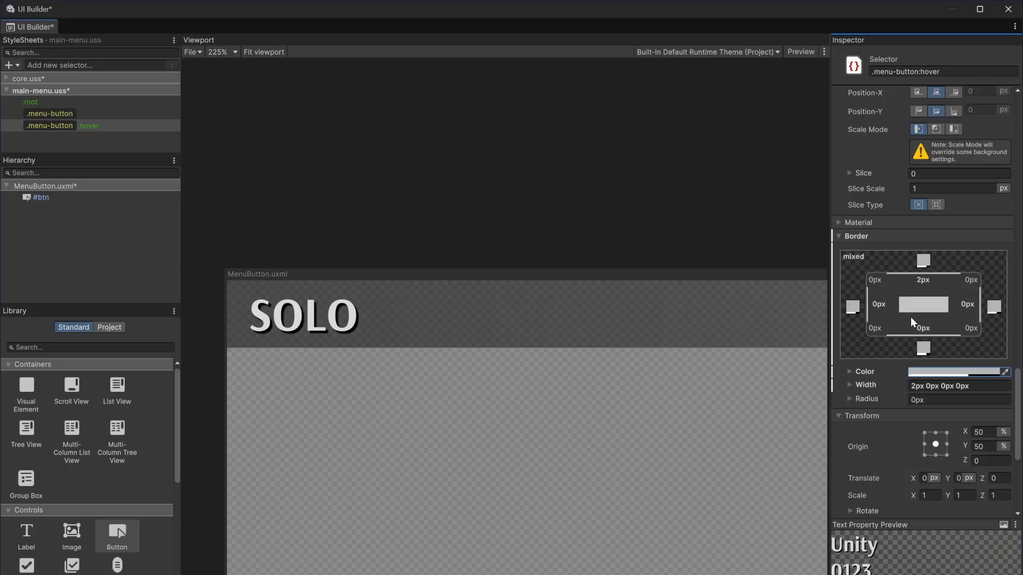
# Set the background image tint of .menu-button:hover to grey 929292 with an alpha of 115.
pyautogui.scroll(10, 910, 318)
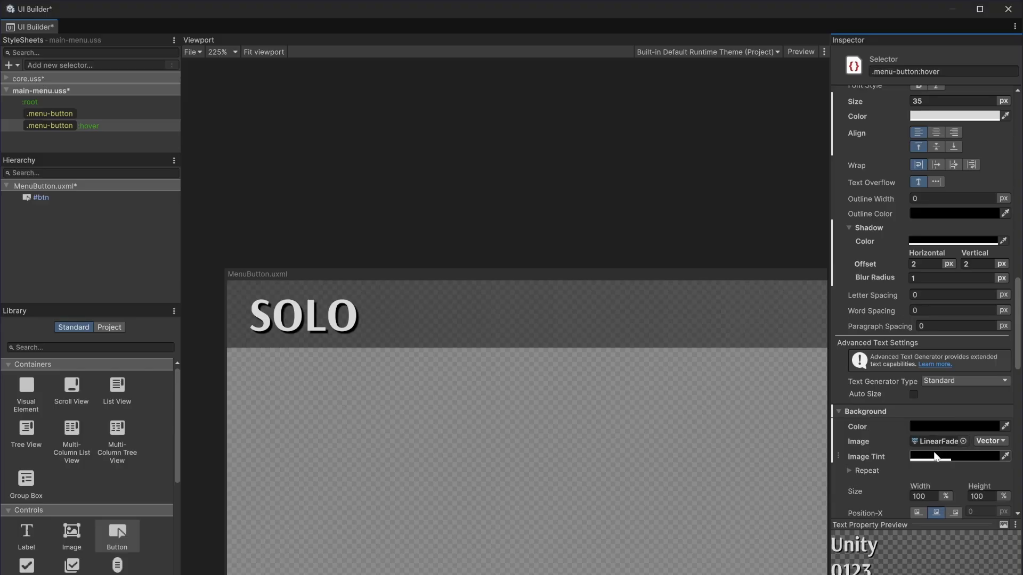
pyautogui.click(935, 456)
pyautogui.moveTo(933, 347)
pyautogui.mouseDown()
pyautogui.moveTo(915, 331)
pyautogui.moveTo(912, 343)
pyautogui.mouseUp()
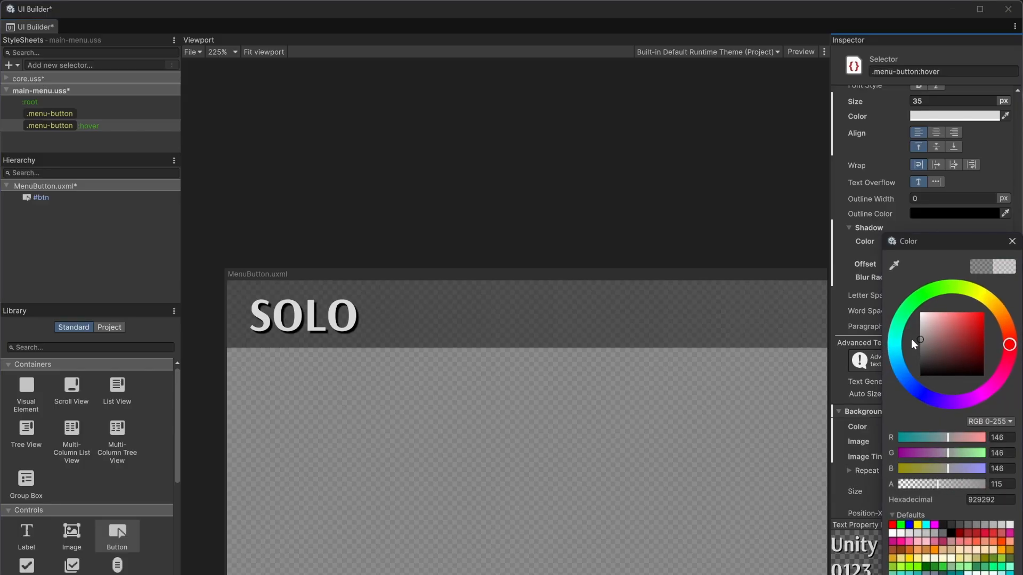
pyautogui.click(1011, 241)
# Review the .menu-button:hover settings and inspect its border colour values.
pyautogui.scroll(7, 933, 309)
pyautogui.scroll(-10, 933, 309)
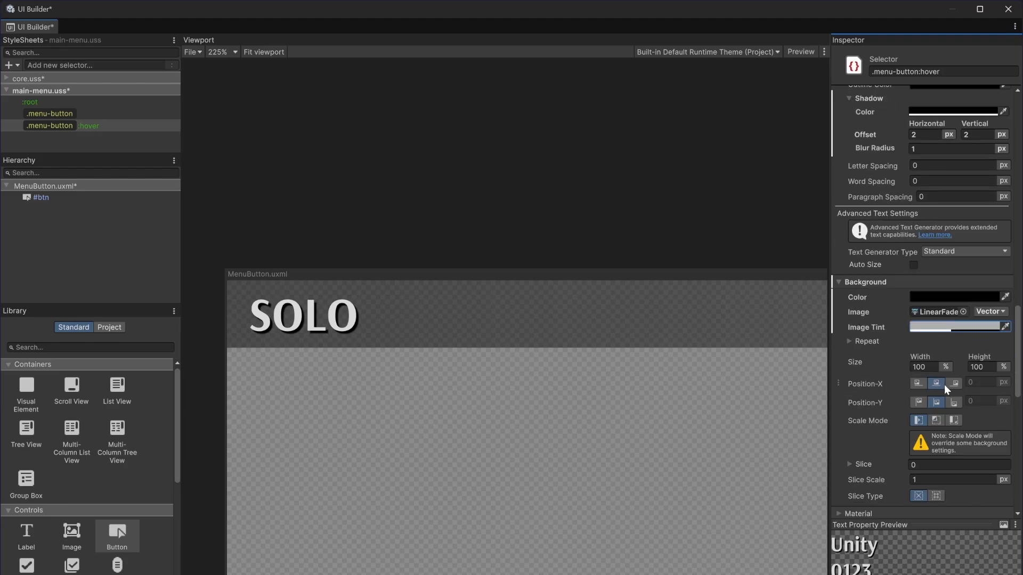
pyautogui.click(958, 469)
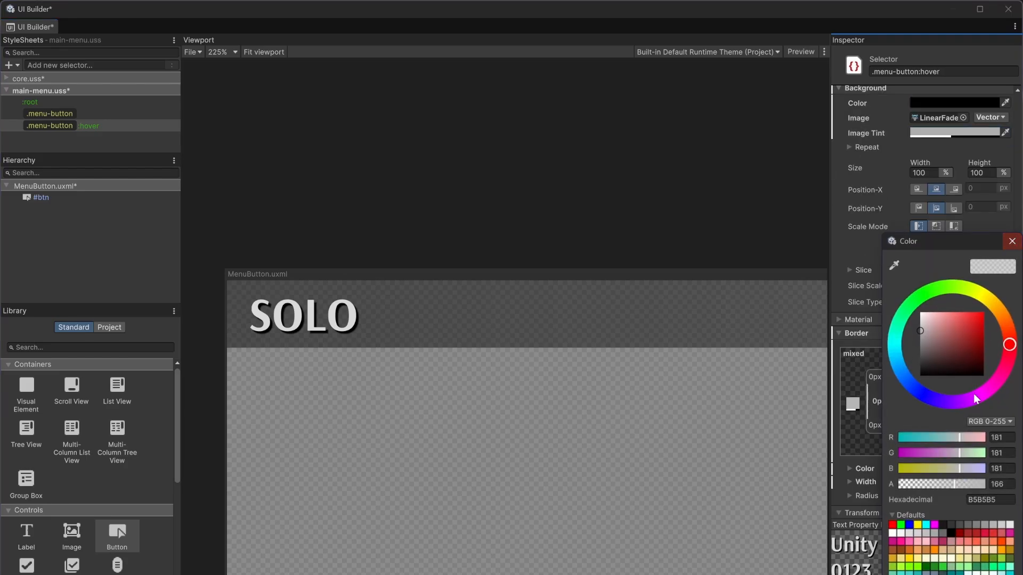
pyautogui.click(1011, 241)
# Set the text colour of .menu-button:hover to orange FF8300.
pyautogui.scroll(14, 959, 305)
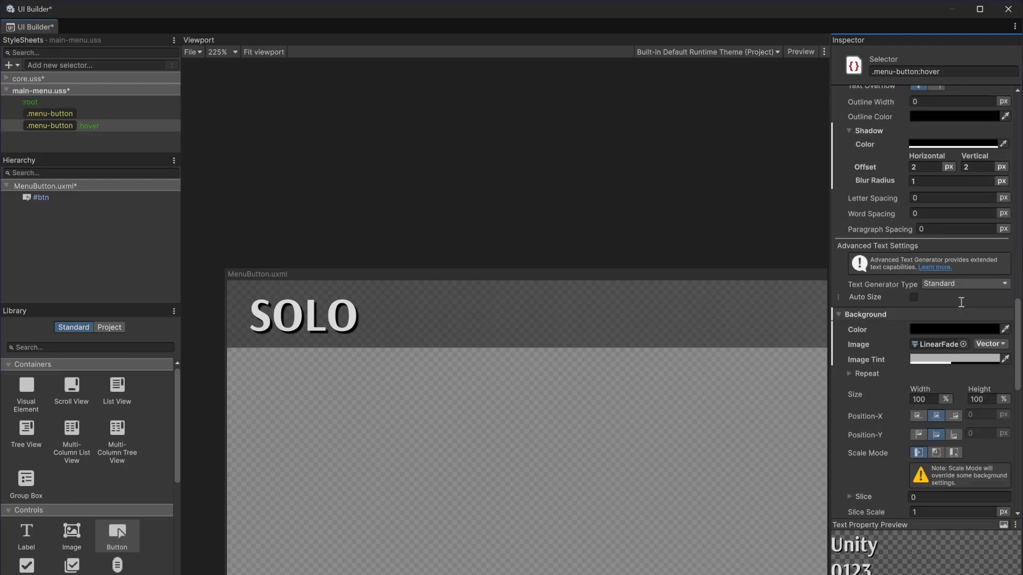
pyautogui.click(953, 245)
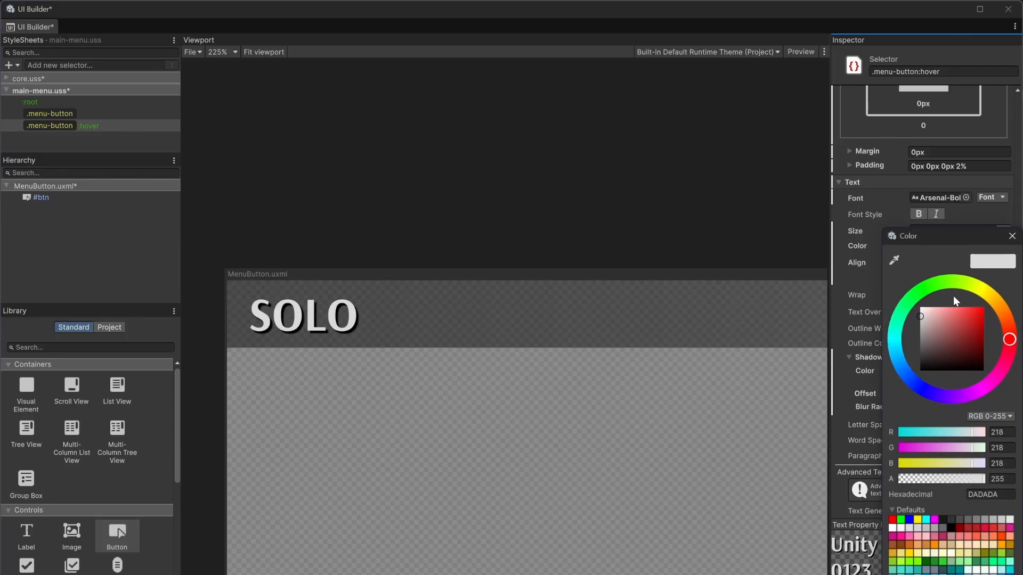
pyautogui.moveTo(1009, 321); pyautogui.dragTo(989, 306)
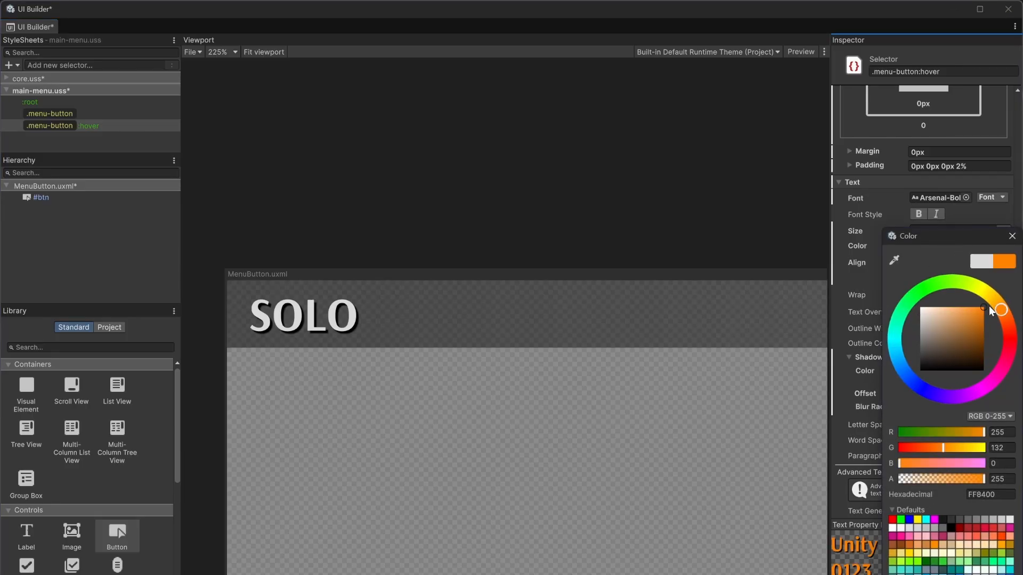
pyautogui.click(1011, 236)
# Start the viewport preview and test the SOLO button's hover styling at several zoom levels.
pyautogui.click(637, 186)
pyautogui.click(807, 50)
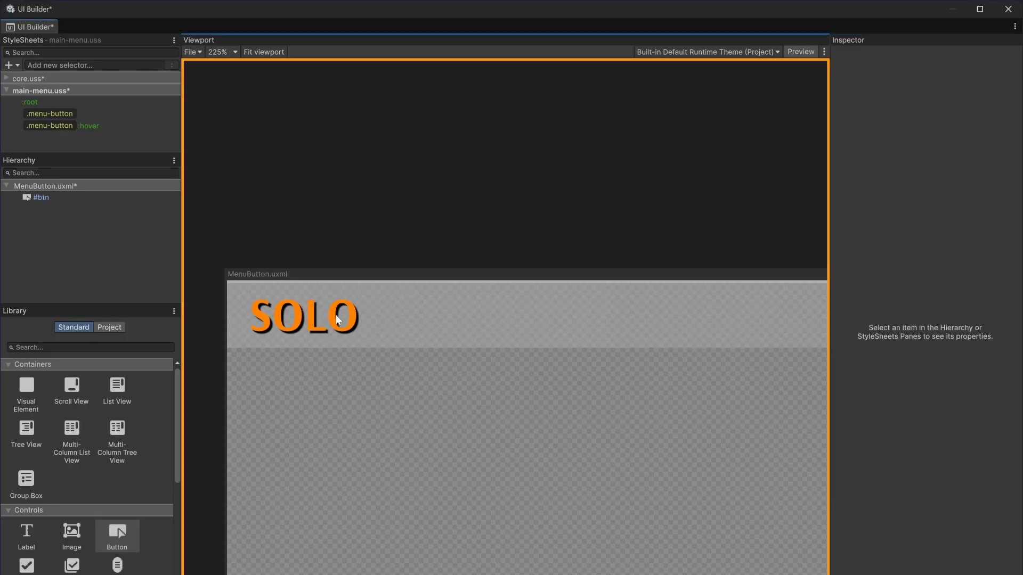
pyautogui.scroll(-4, 424, 161)
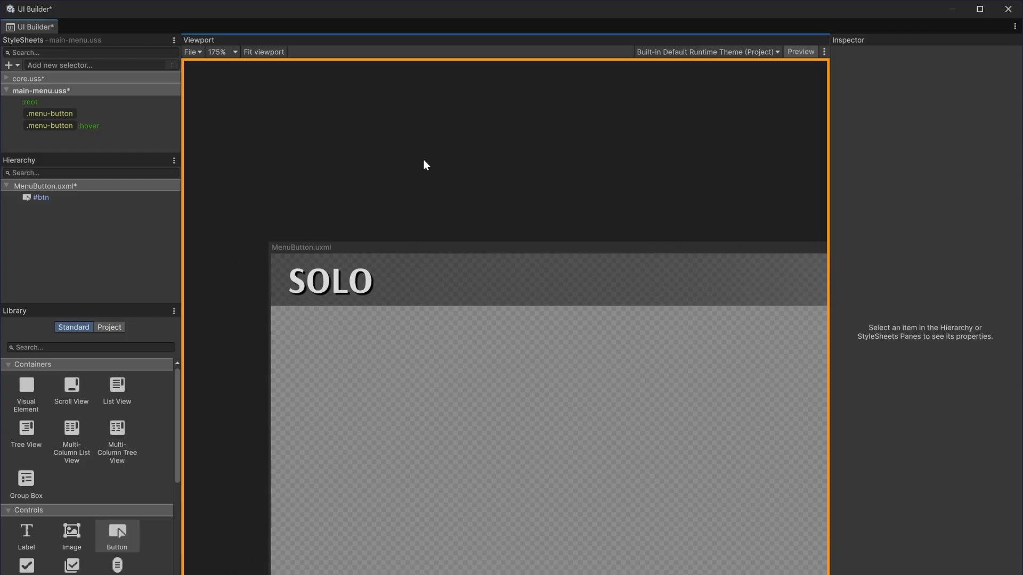
pyautogui.scroll(2, 369, 183)
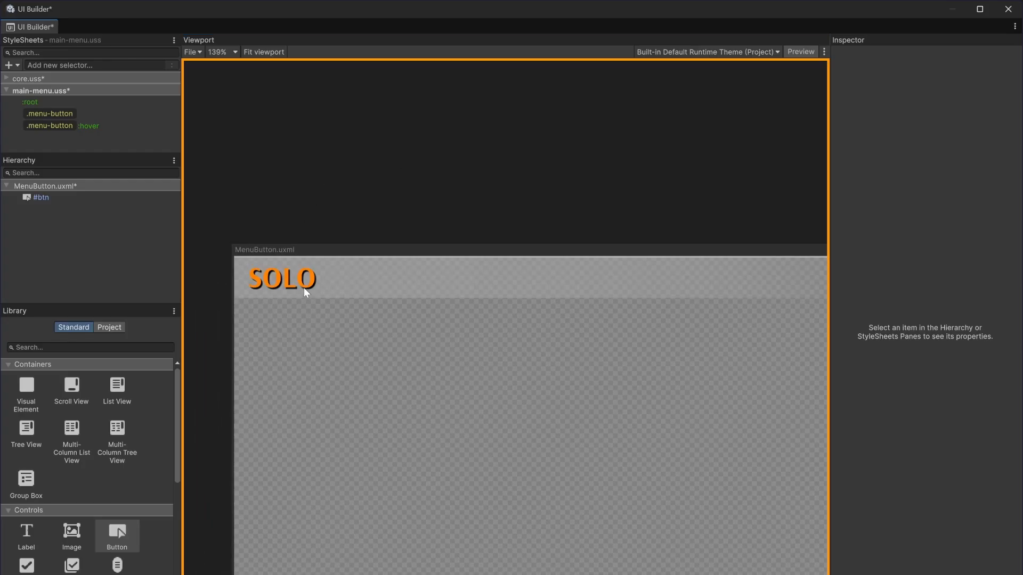
pyautogui.scroll(3, 305, 290)
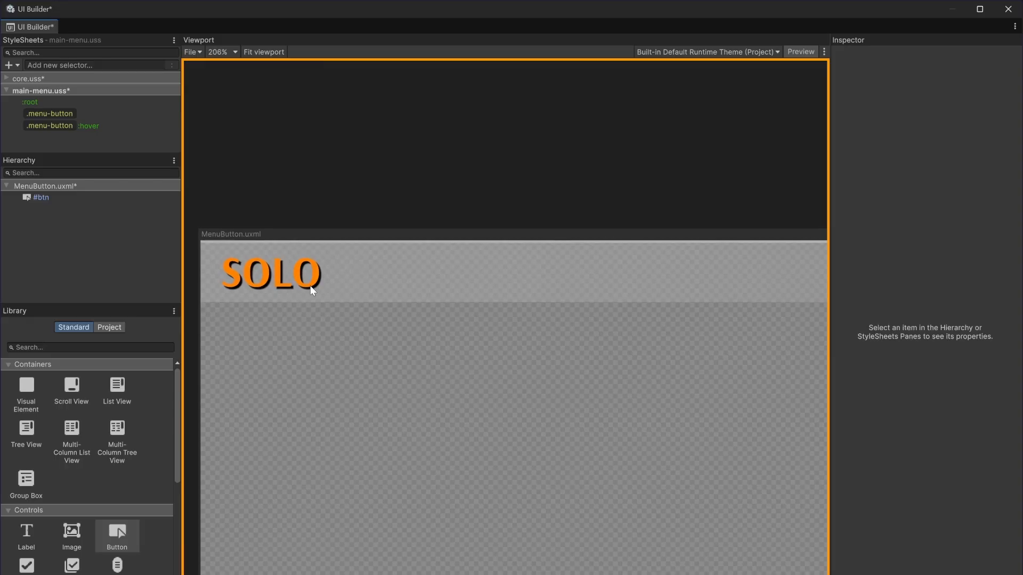
pyautogui.scroll(2, 310, 286)
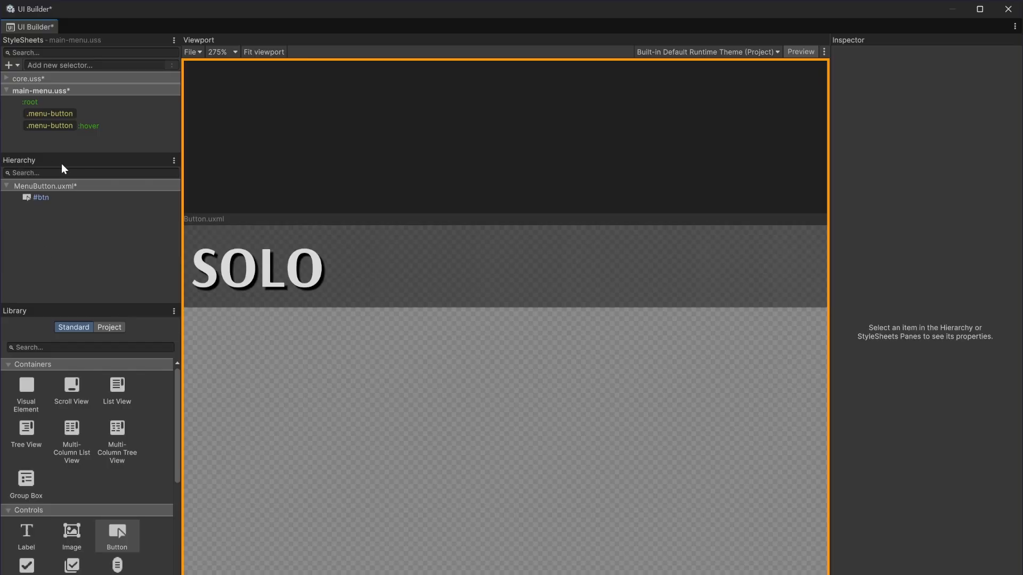
# Set the text colour of .menu-button:hover to a yellower orange, FFA200.
pyautogui.click(88, 126)
pyautogui.click(969, 245)
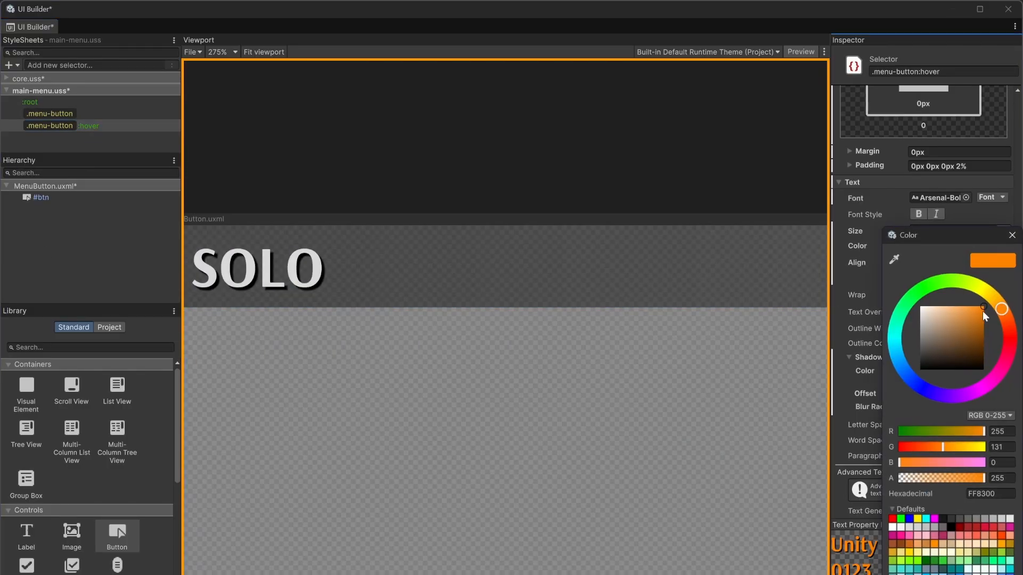
pyautogui.moveTo(1003, 310); pyautogui.dragTo(993, 314)
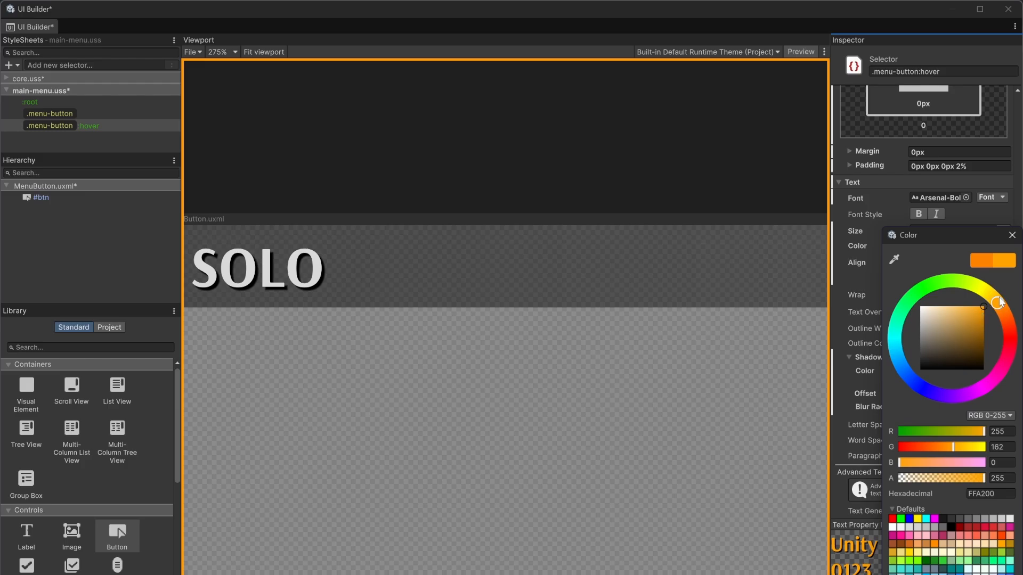
pyautogui.click(1011, 235)
# Set the background image tint of .menu-button:hover to grey 6E6E6E with an alpha of 117.
pyautogui.scroll(-6, 972, 376)
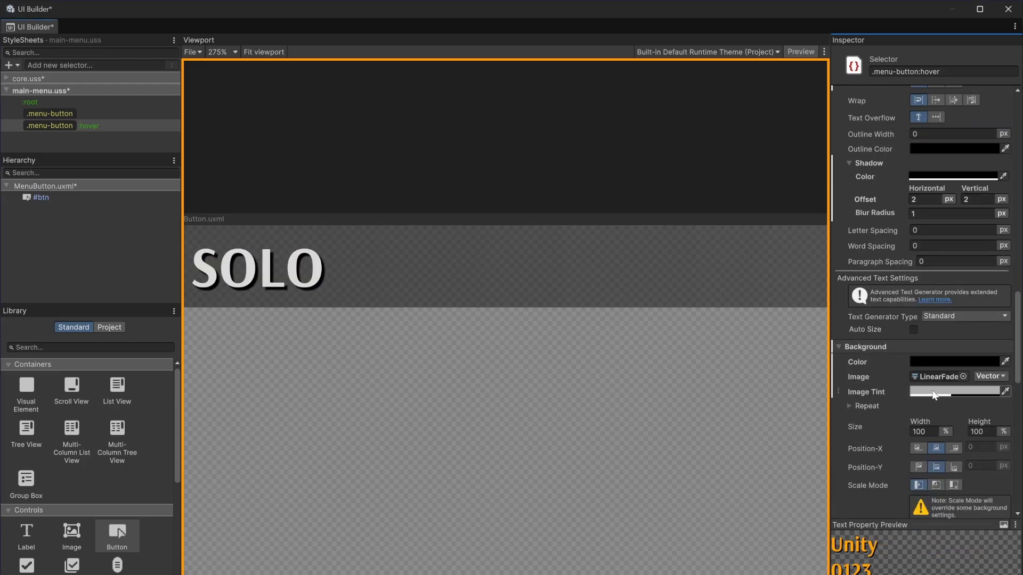
pyautogui.click(937, 393)
pyautogui.click(933, 484)
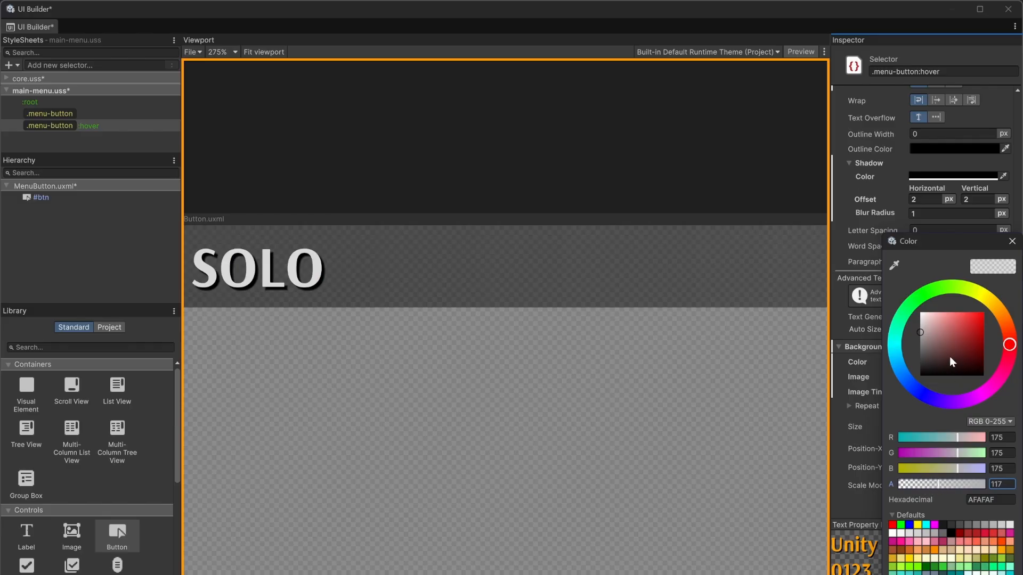
pyautogui.moveTo(949, 357); pyautogui.dragTo(912, 349)
# Check the hover styling in the preview, leave preview mode and close the saved MenuButton template.
pyautogui.scroll(-1, 690, 298)
pyautogui.scroll(-5, 690, 298)
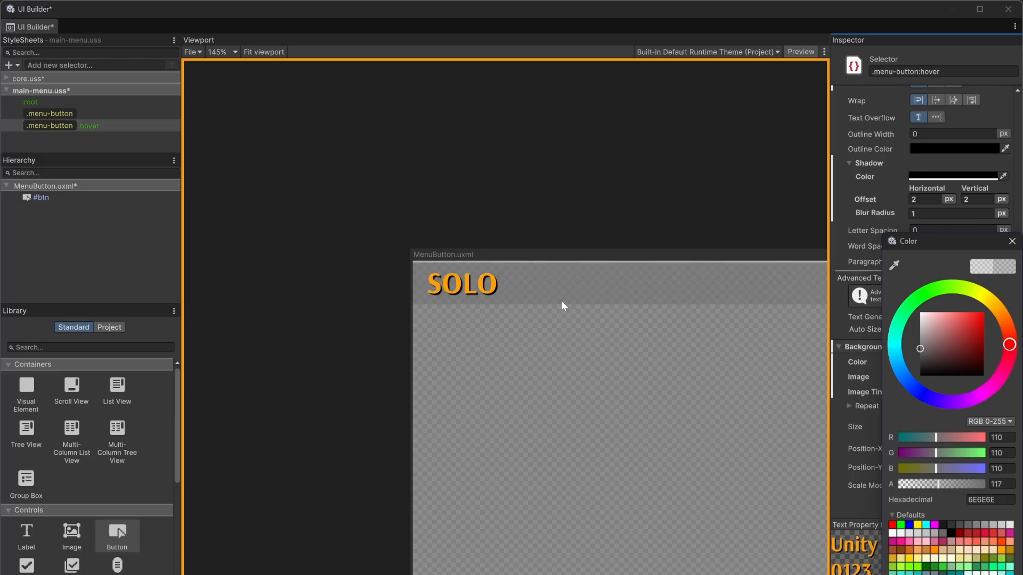
pyautogui.click(802, 34)
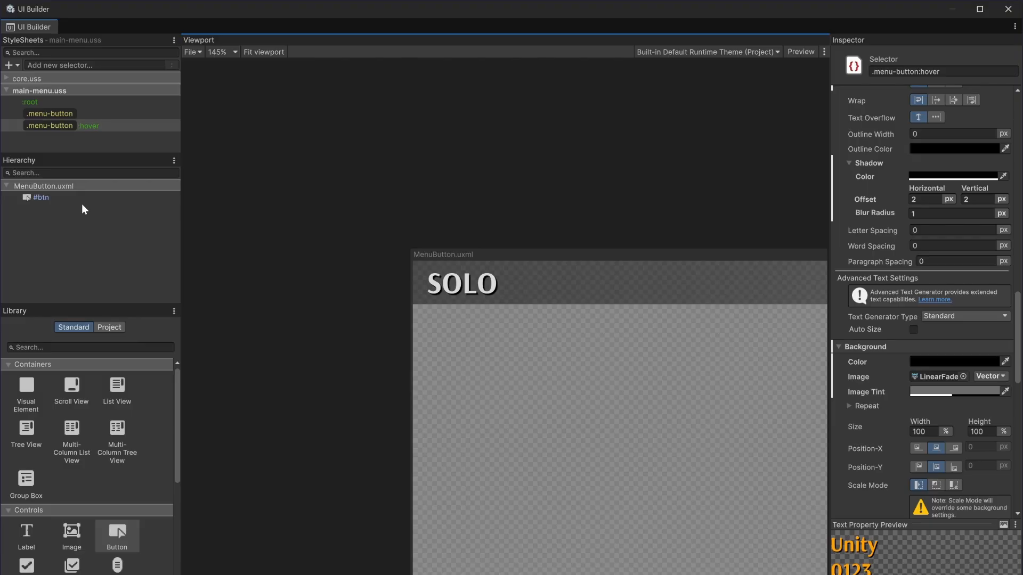
pyautogui.scroll(-1, 446, 212)
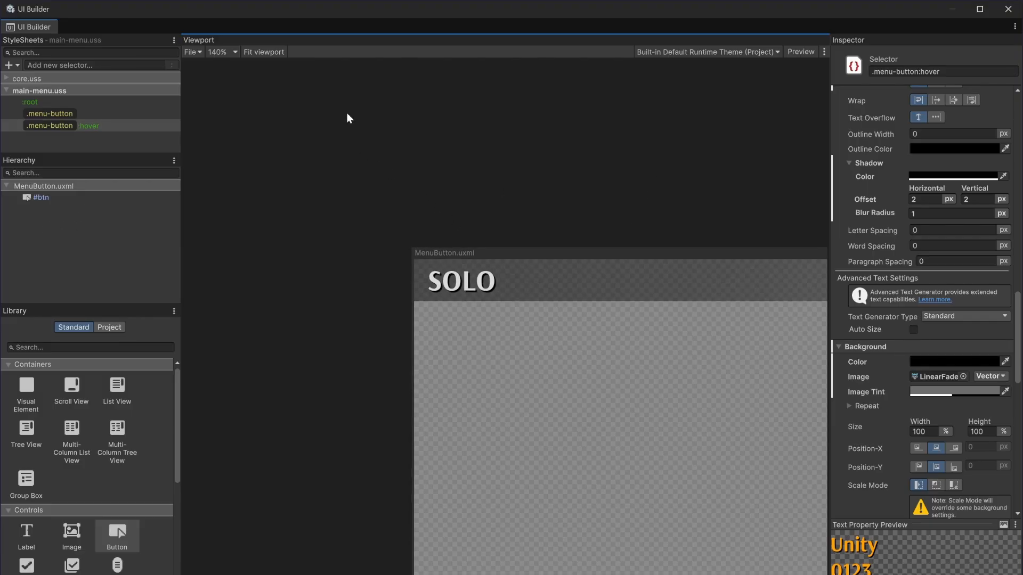
pyautogui.click(1010, 9)
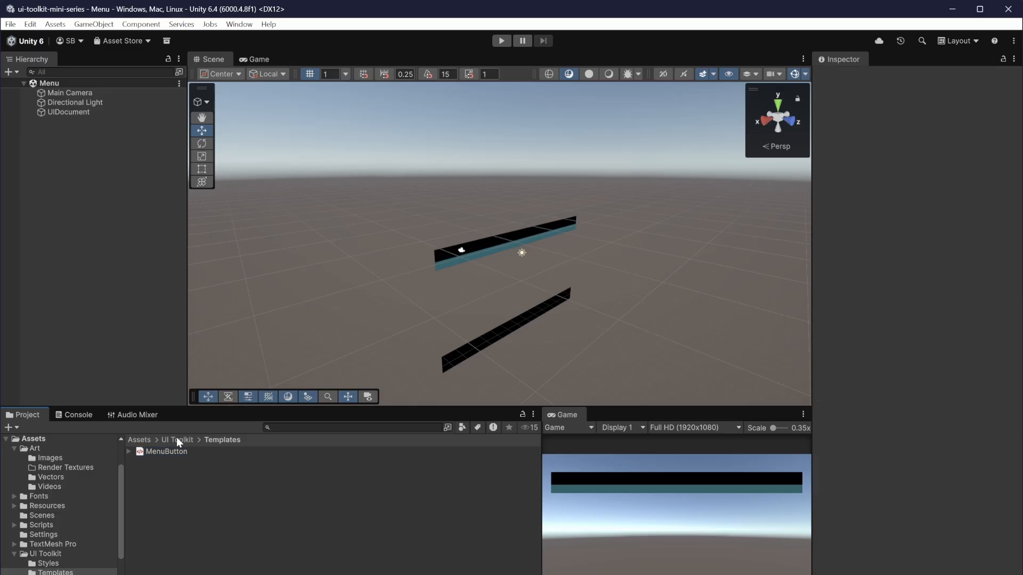
# Create a UI Document (UXML) named Divider in the Templates folder.
pyautogui.rightClick(157, 485)
pyautogui.moveTo(264, 137)
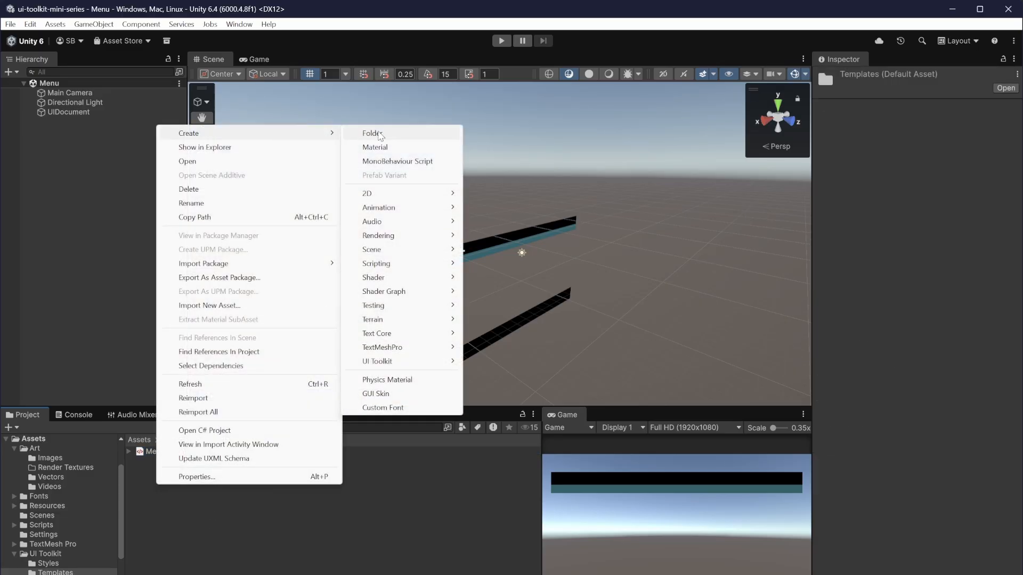
pyautogui.moveTo(416, 366)
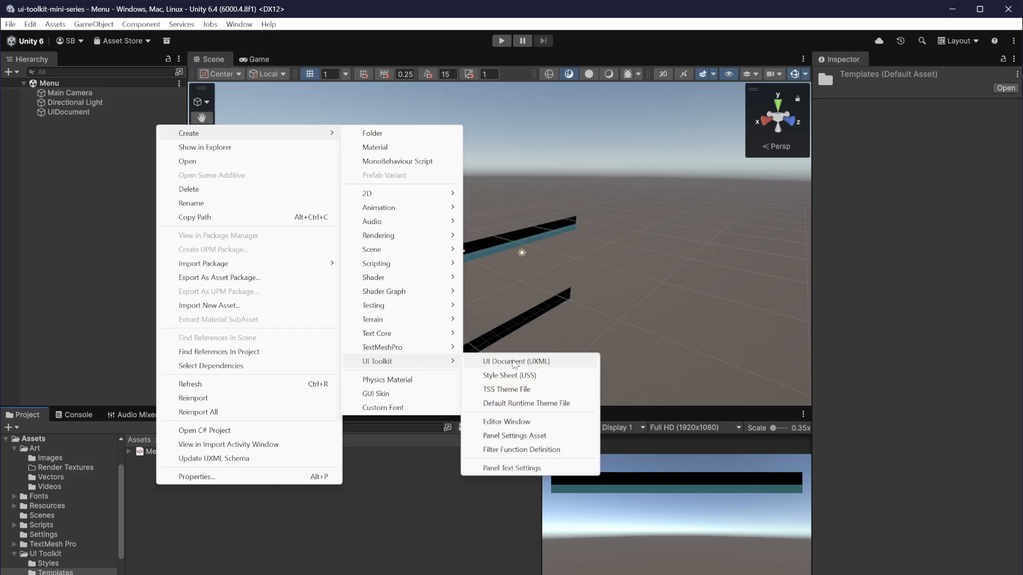
pyautogui.click(515, 365)
pyautogui.write('Divid')
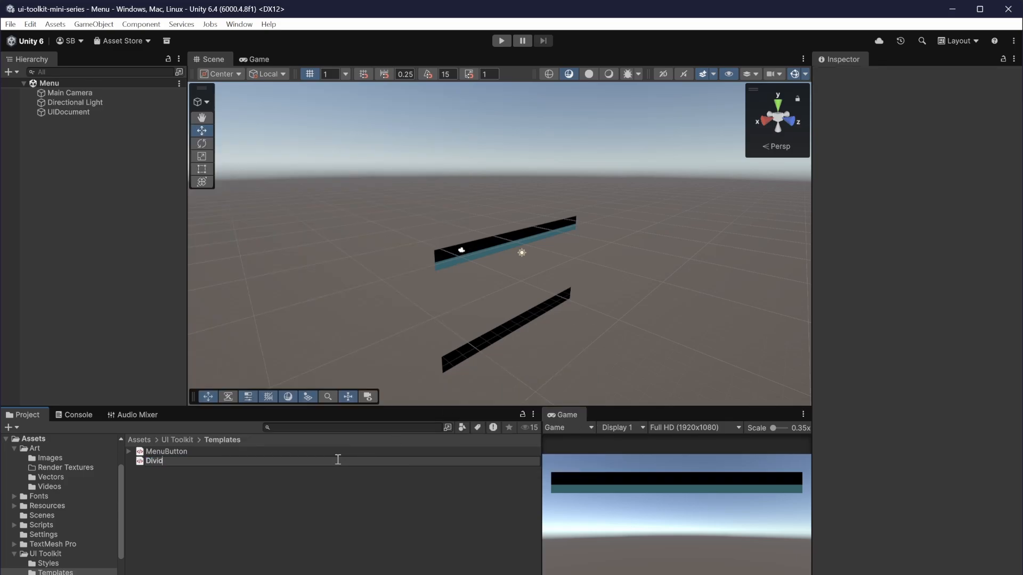
pyautogui.write('er')
pyautogui.press('Return')
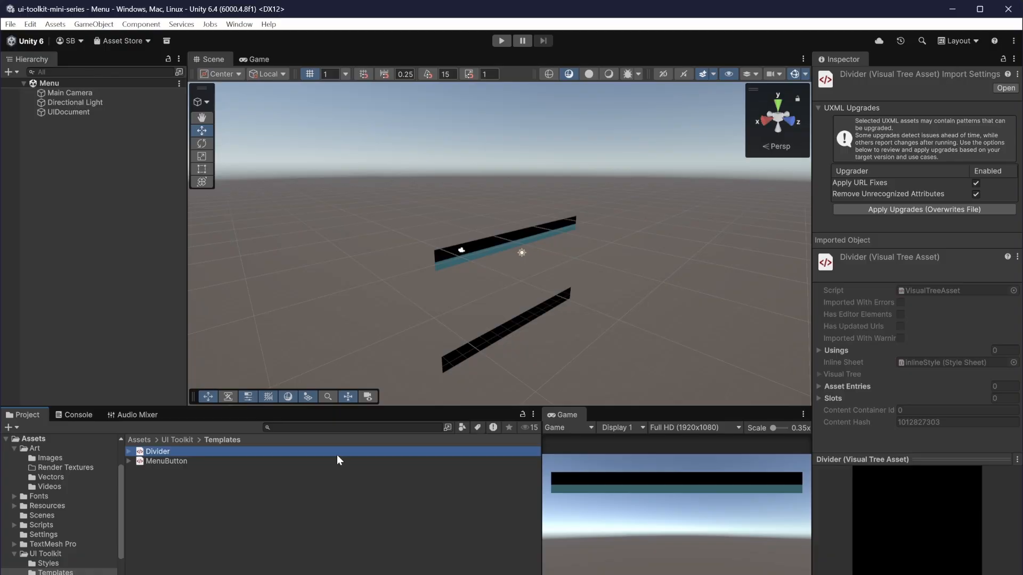
# Open the Divider template, add a VisualElement named divider to it and save.
pyautogui.doubleClick(337, 455)
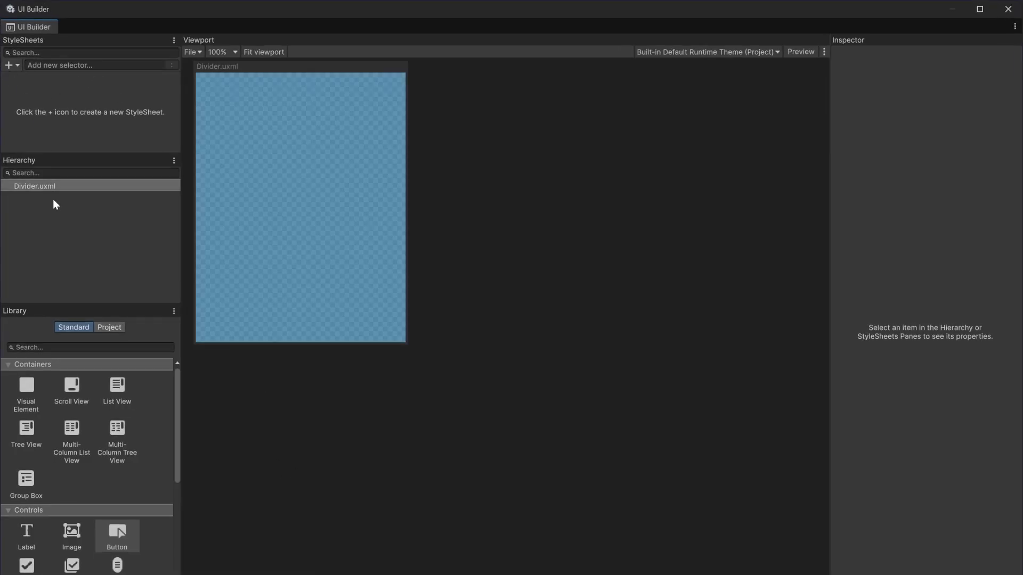
pyautogui.moveTo(32, 397); pyautogui.dragTo(46, 183)
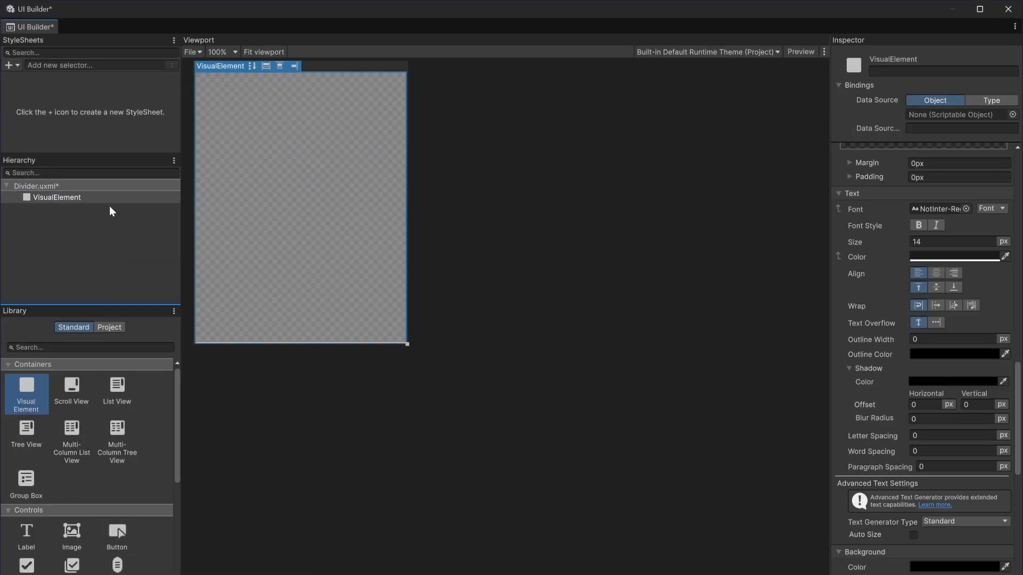
pyautogui.click(940, 74)
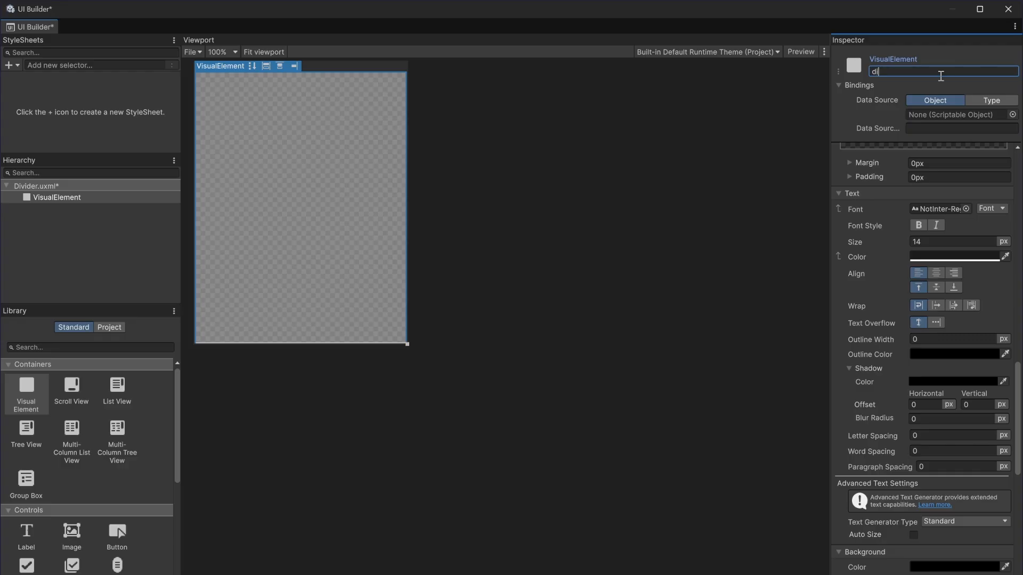
pyautogui.write('er')
pyautogui.press('Return')
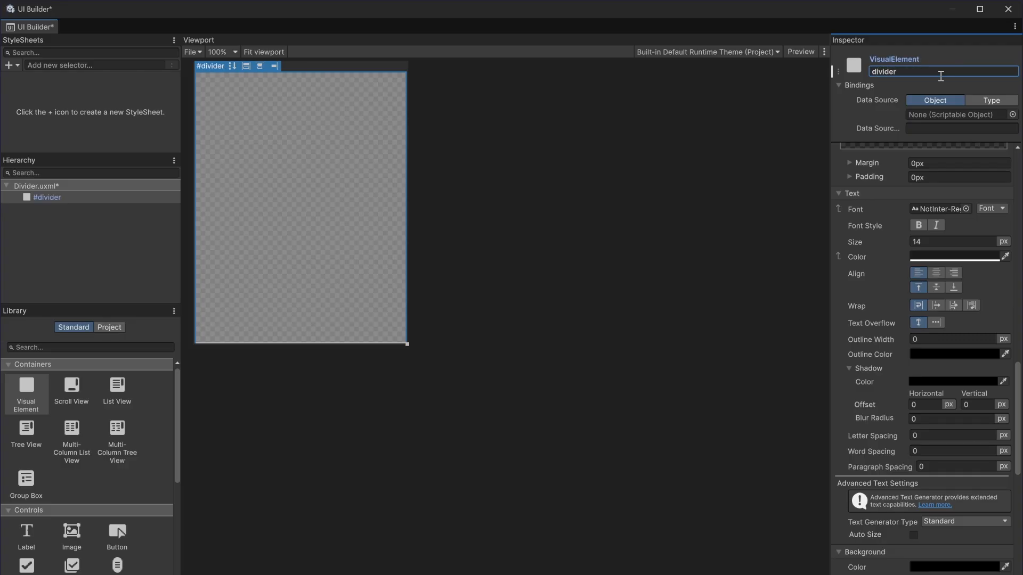
pyautogui.hotkey('ctrl', 's')
# Set the height of the #divider element to 15 px.
pyautogui.scroll(3, 927, 354)
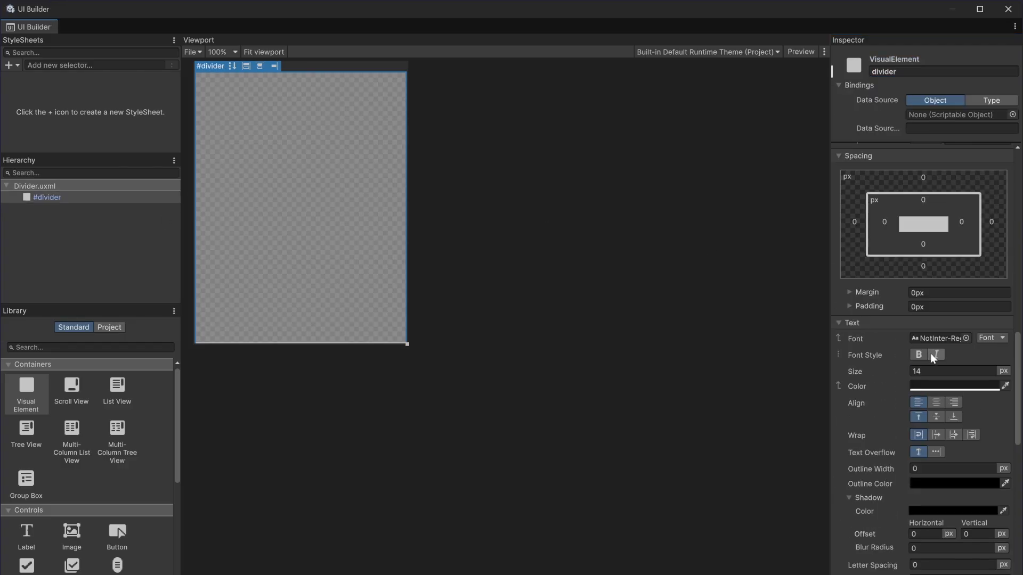
pyautogui.scroll(5, 927, 376)
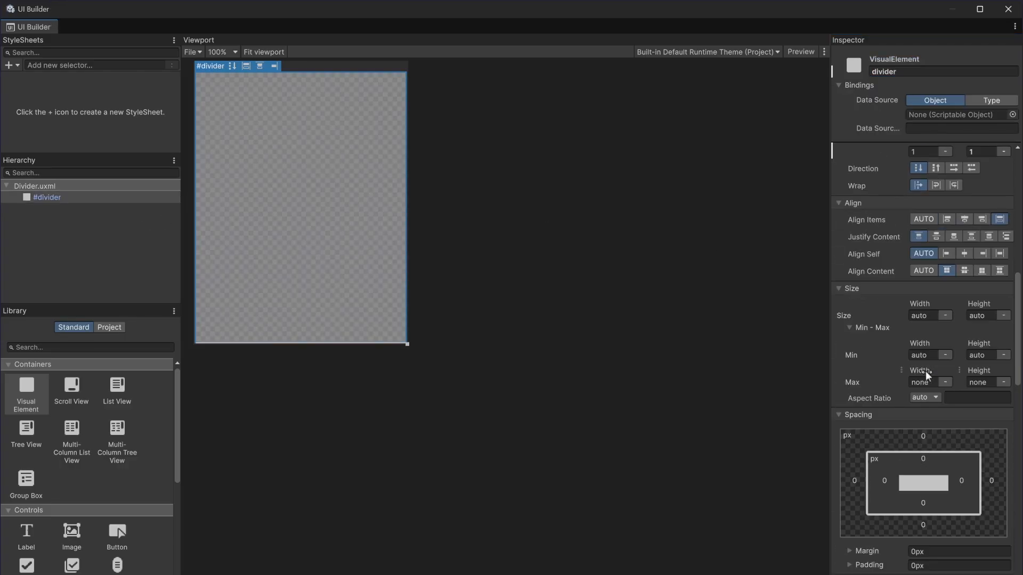
pyautogui.click(9, 65)
pyautogui.click(899, 342)
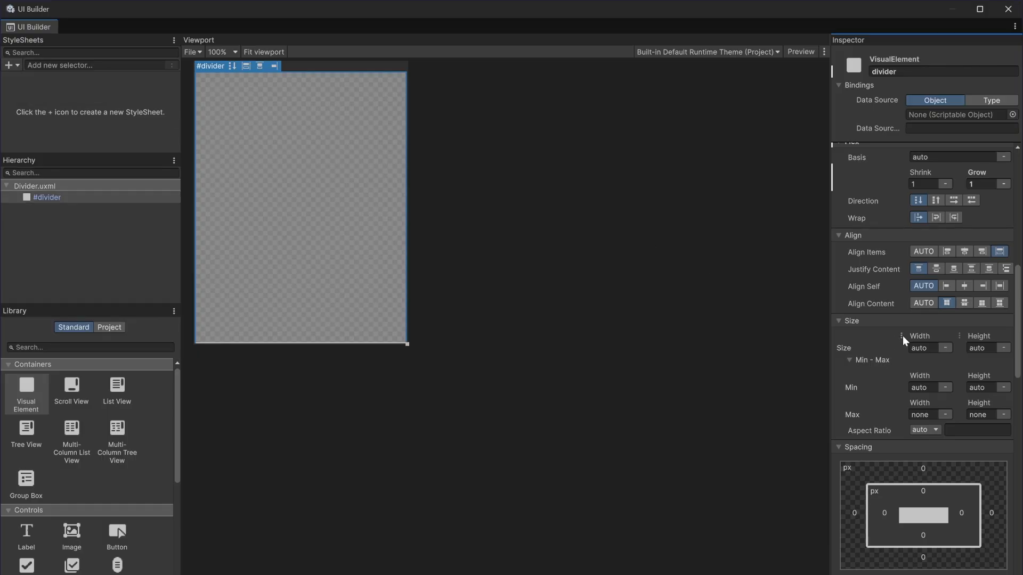
pyautogui.click(1003, 348)
pyautogui.click(980, 362)
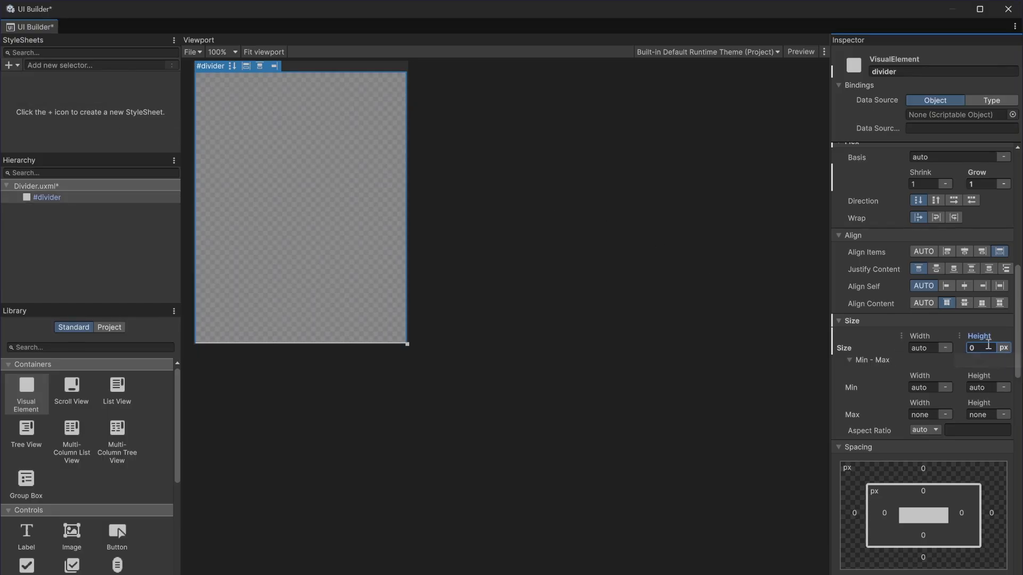
pyautogui.click(985, 347)
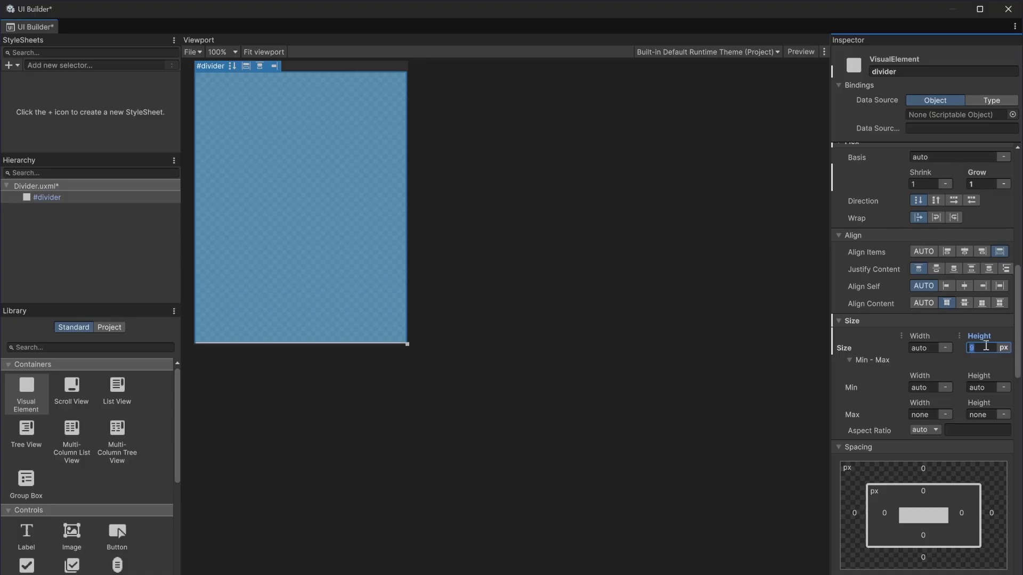
pyautogui.write('1')
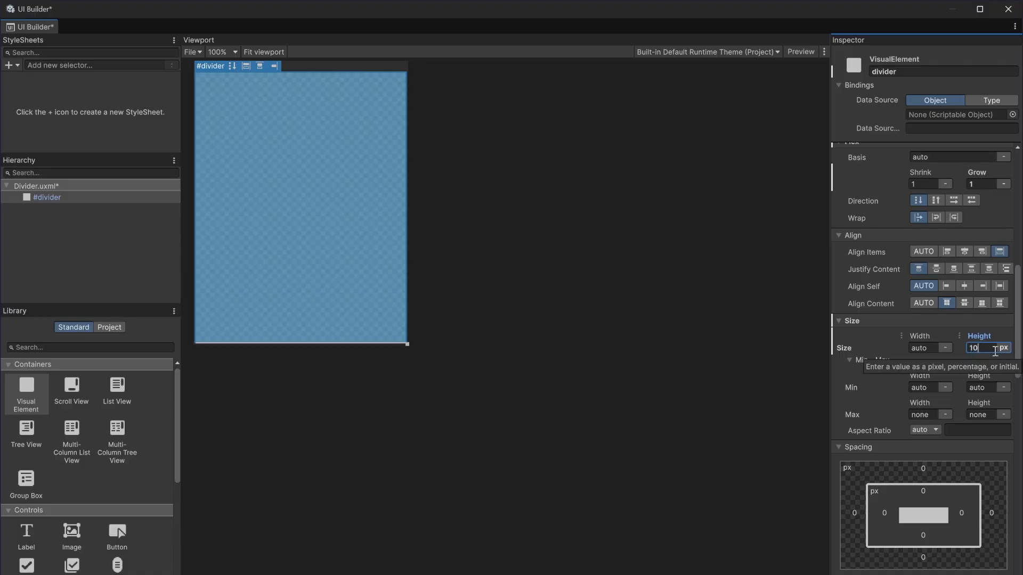
pyautogui.moveTo(991, 352); pyautogui.dragTo(965, 349)
pyautogui.write('15')
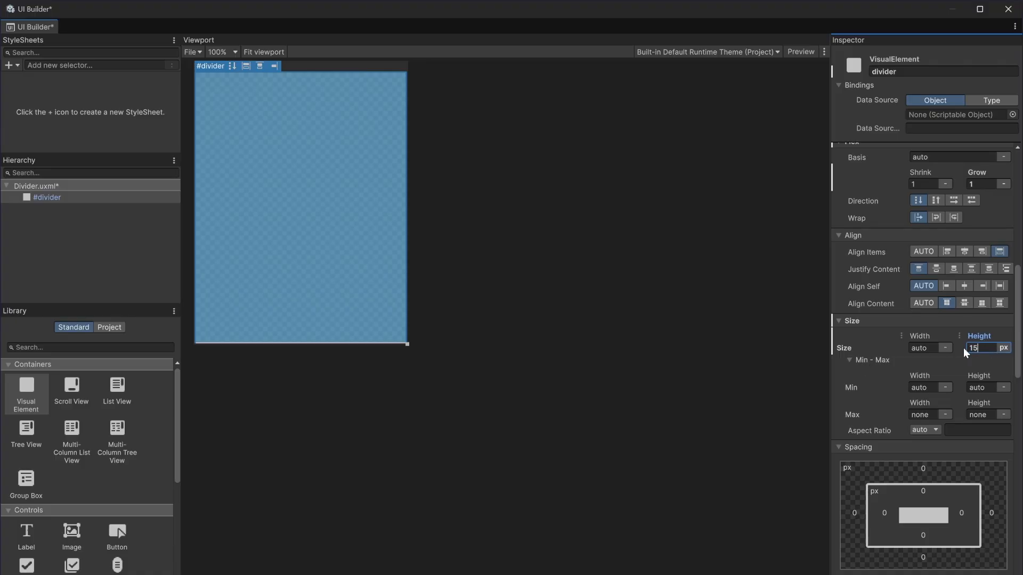
pyautogui.write('%')
pyautogui.press('BackSpace')
# Attach the existing style sheet main-menu.uss from UI Toolkit/Styles to the Divider template.
pyautogui.click(10, 65)
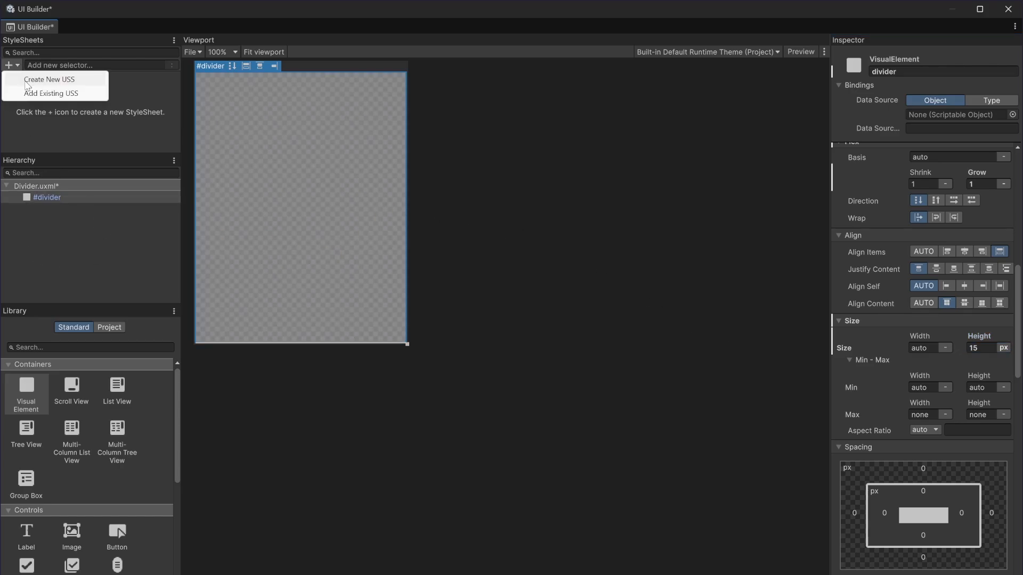
pyautogui.click(33, 92)
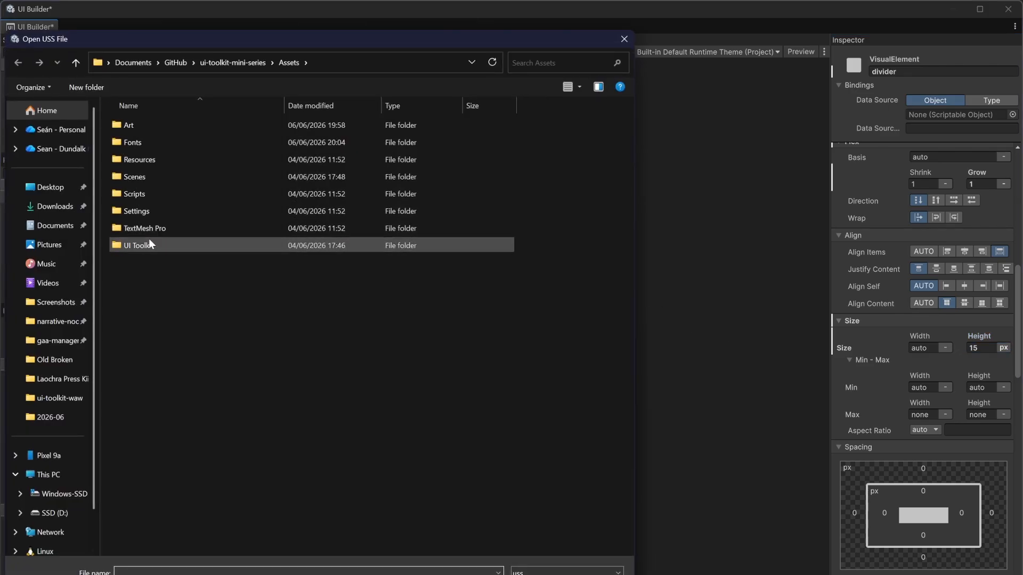
pyautogui.doubleClick(228, 245)
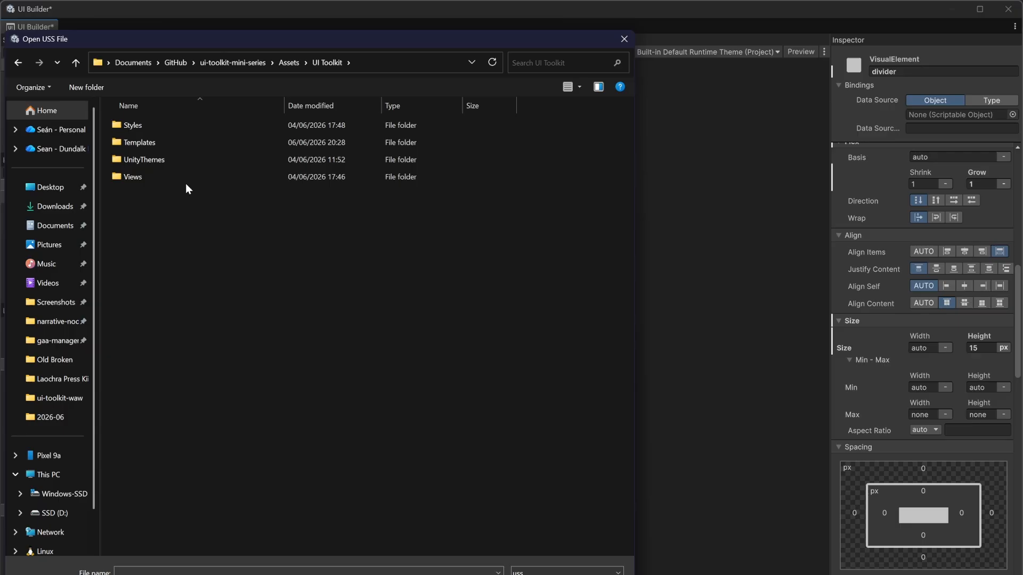
pyautogui.doubleClick(160, 128)
pyautogui.doubleClick(151, 142)
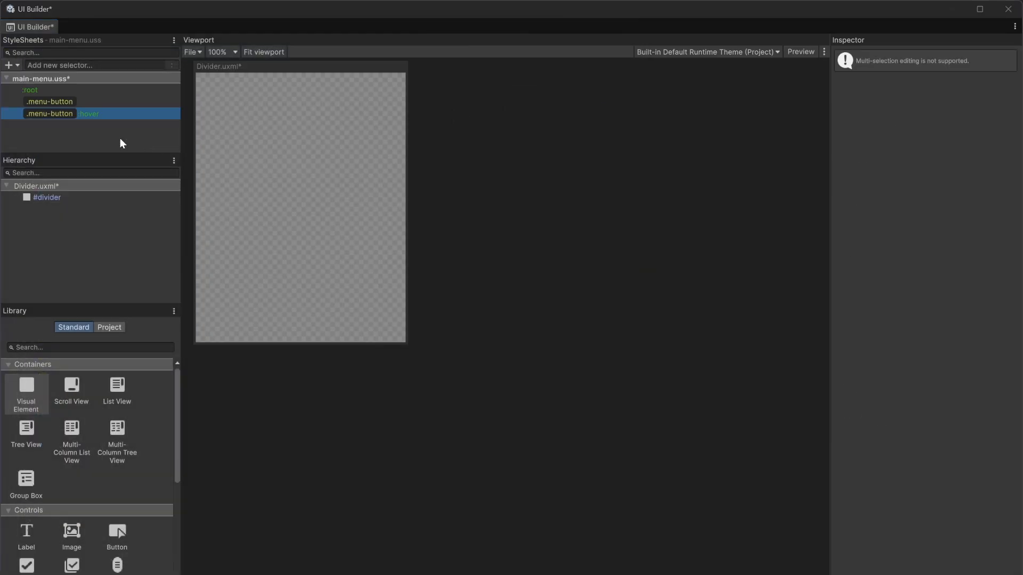
# Extract the inlined styles of the #divider element into a new class named divider and save the Divider template.
pyautogui.hotkey('ctrl', 's')
pyautogui.click(30, 199)
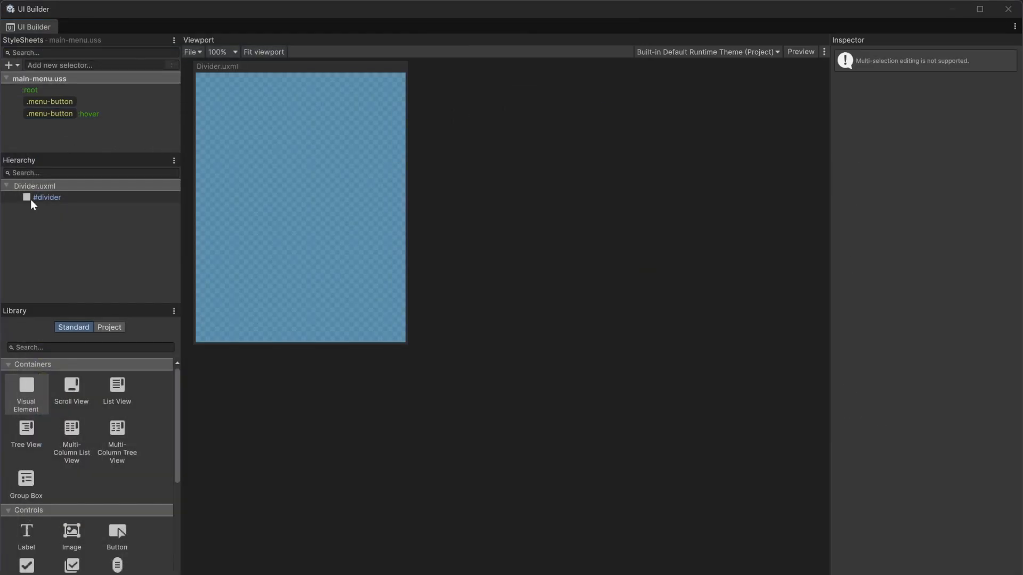
pyautogui.scroll(10, 954, 278)
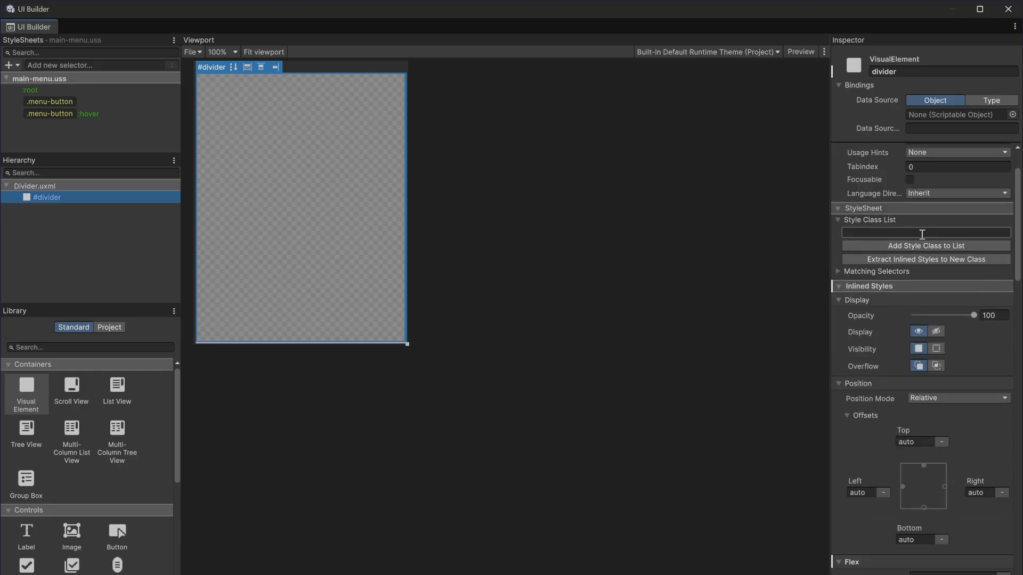
pyautogui.click(922, 233)
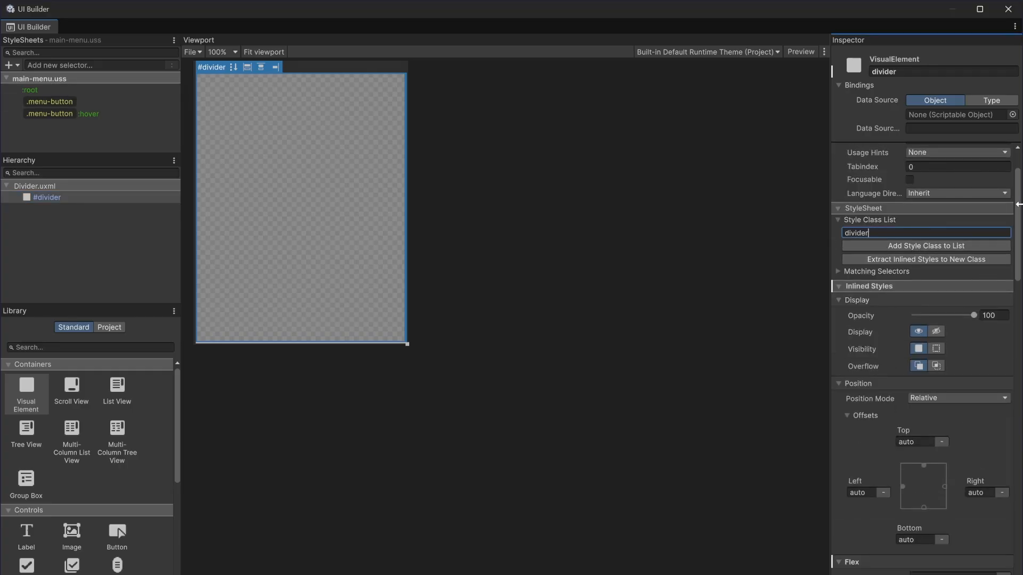
pyautogui.click(945, 260)
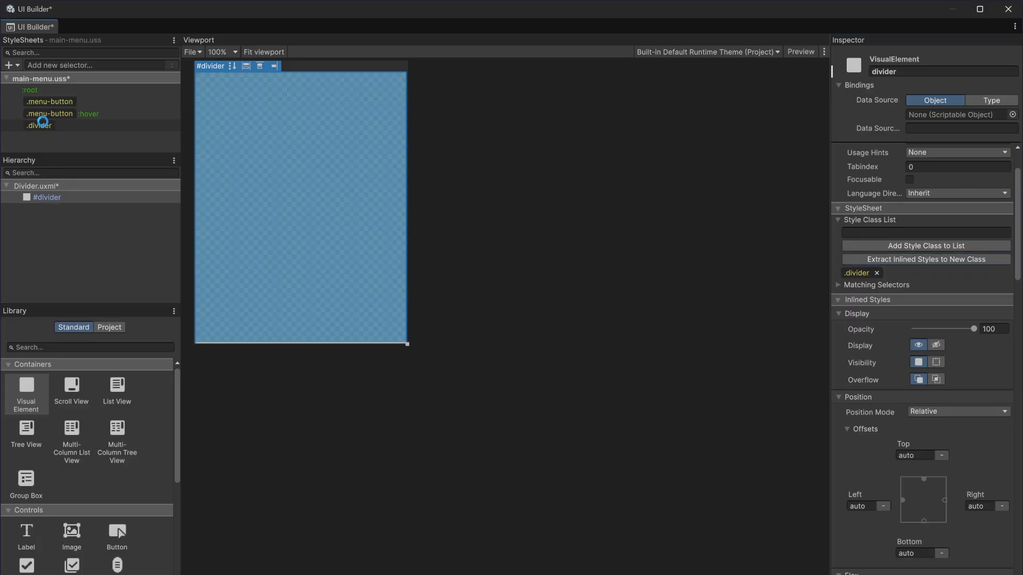
pyautogui.hotkey('ctrl', 's')
pyautogui.click(48, 197)
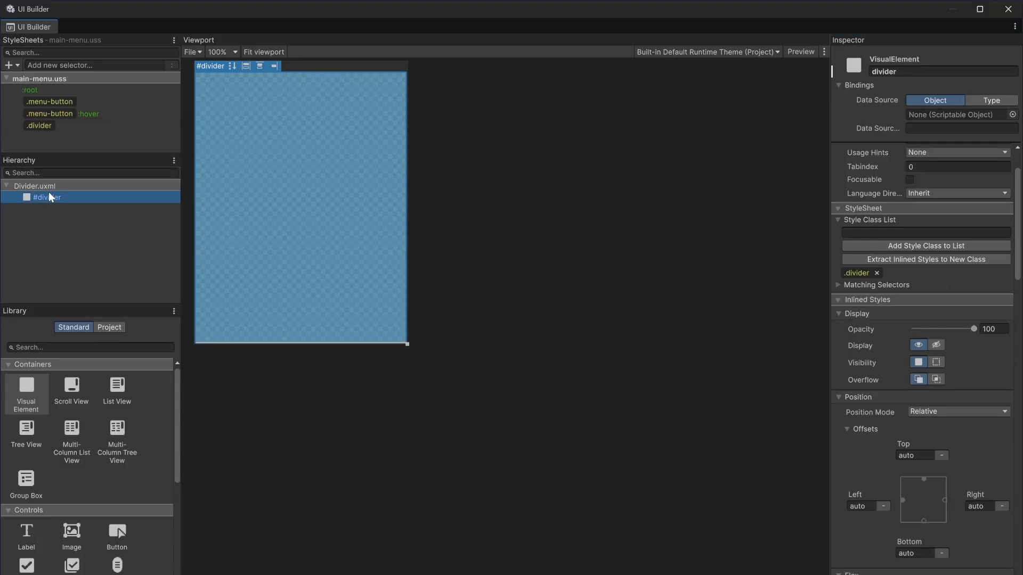
# Open LayoutView from the UI Toolkit/Views folder and select #menu-list-ctr inside #left-ctr.
pyautogui.click(1007, 10)
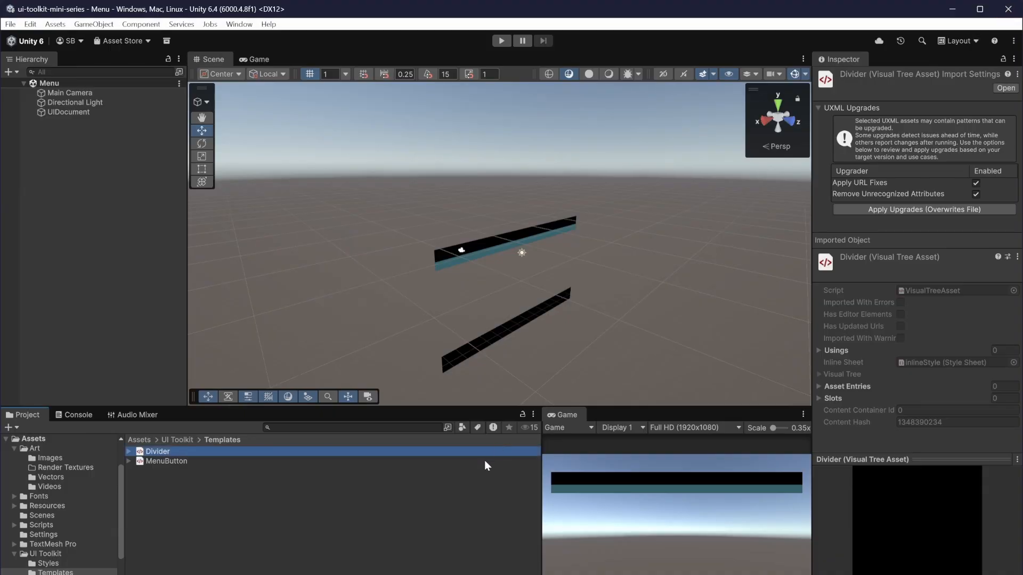
pyautogui.click(181, 460)
pyautogui.click(170, 454)
pyautogui.click(180, 440)
pyautogui.doubleClick(156, 480)
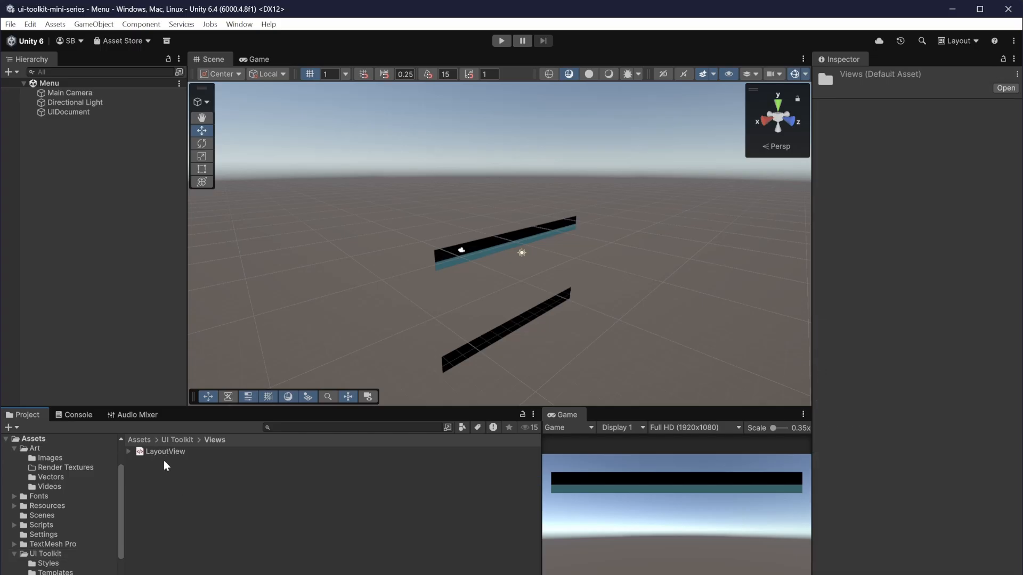
pyautogui.doubleClick(163, 452)
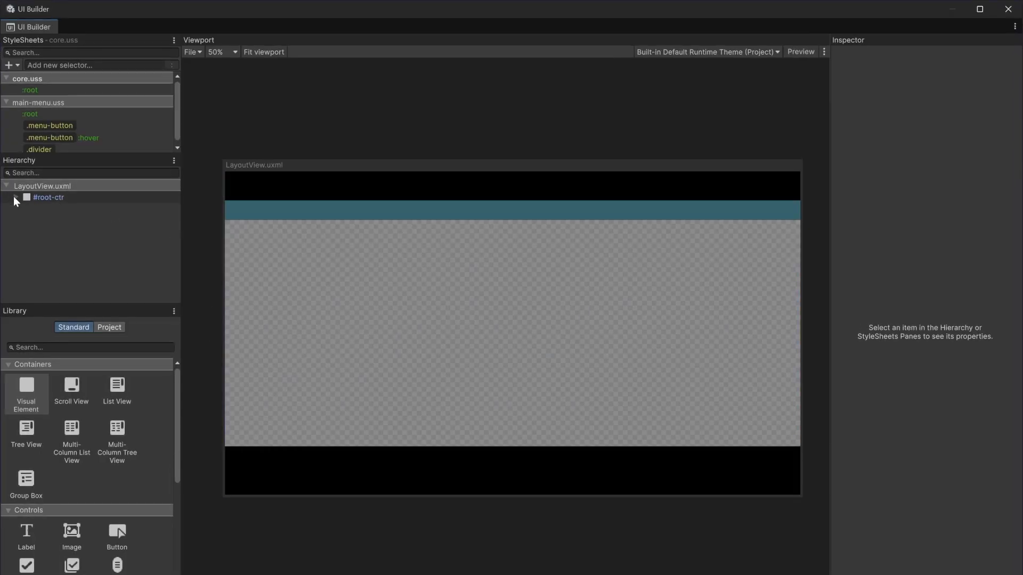
pyautogui.click(16, 197)
pyautogui.click(25, 220)
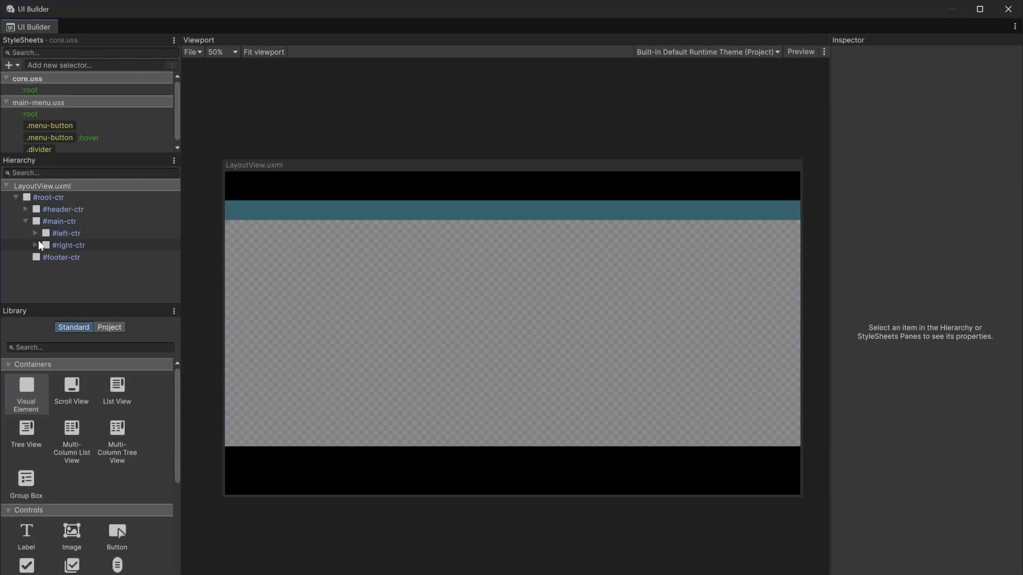
pyautogui.click(36, 233)
pyautogui.click(60, 245)
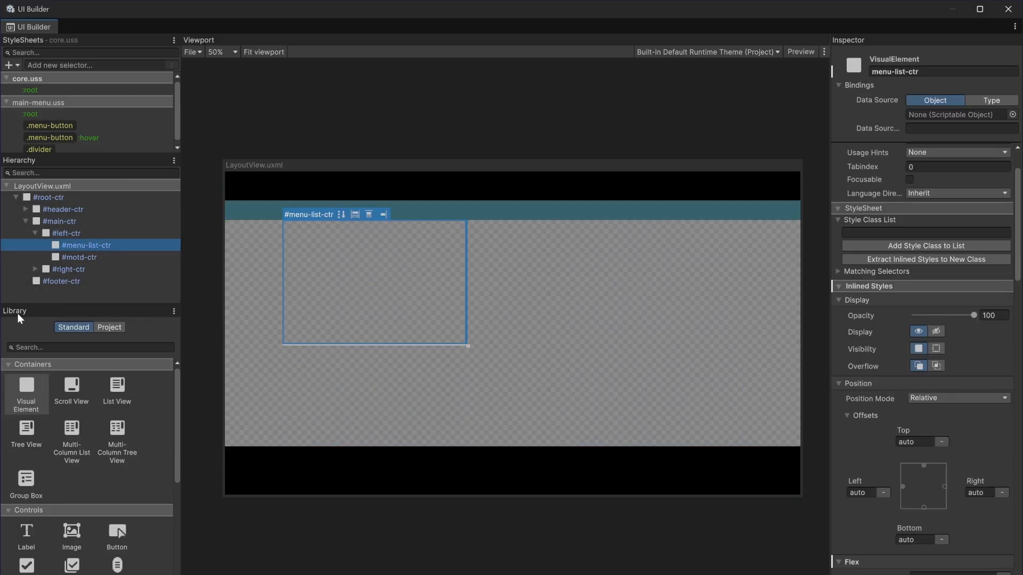
# Place an instance of the project's MenuButton template inside #menu-list-ctr and a Divider instance above it.
pyautogui.click(98, 327)
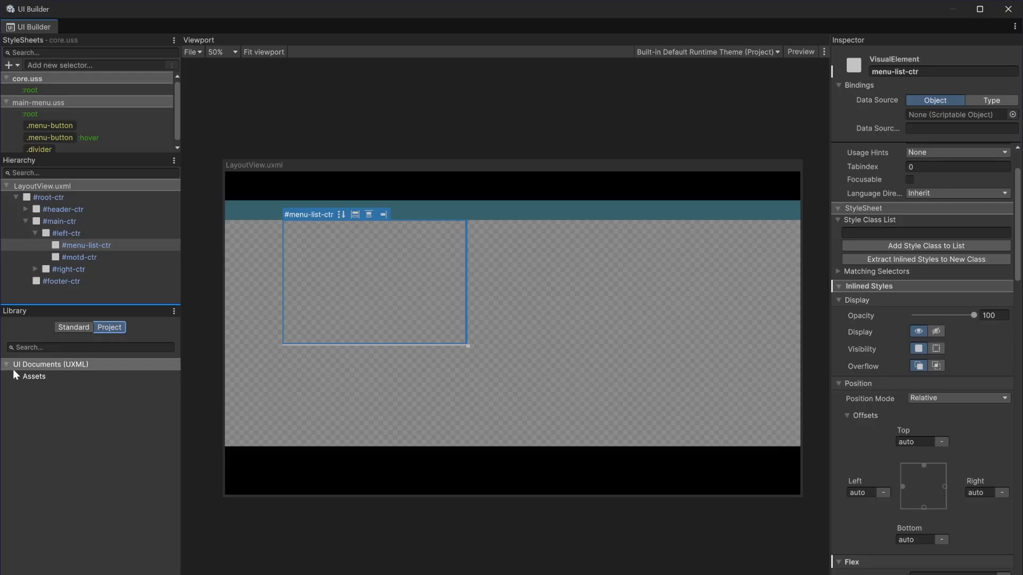
pyautogui.click(26, 389)
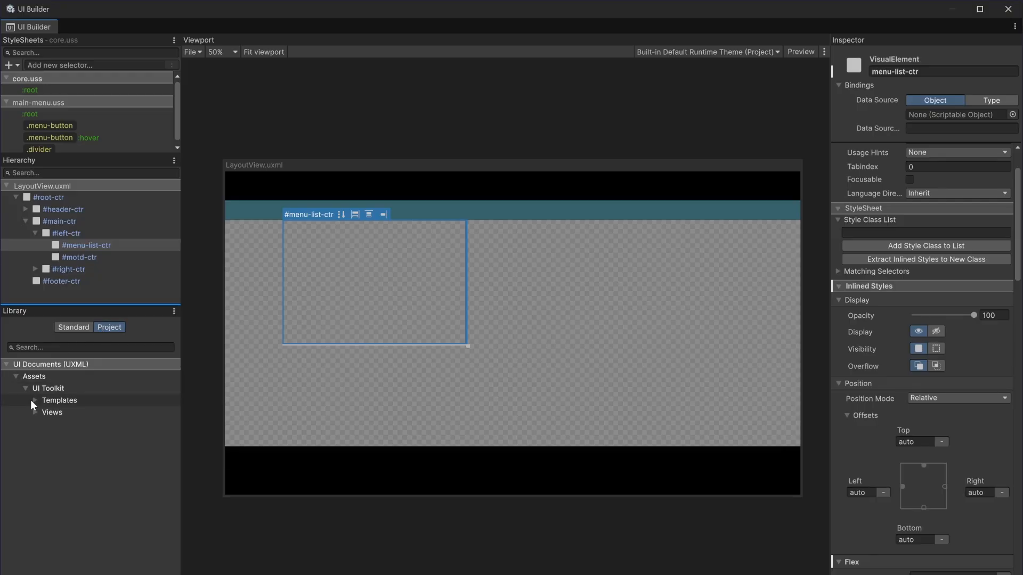
pyautogui.click(35, 400)
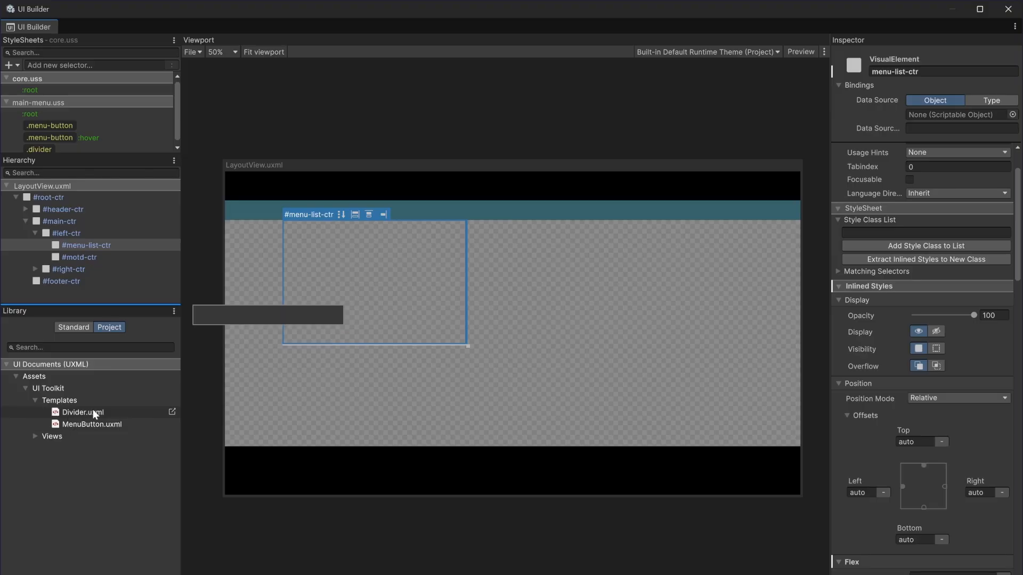
pyautogui.click(492, 543)
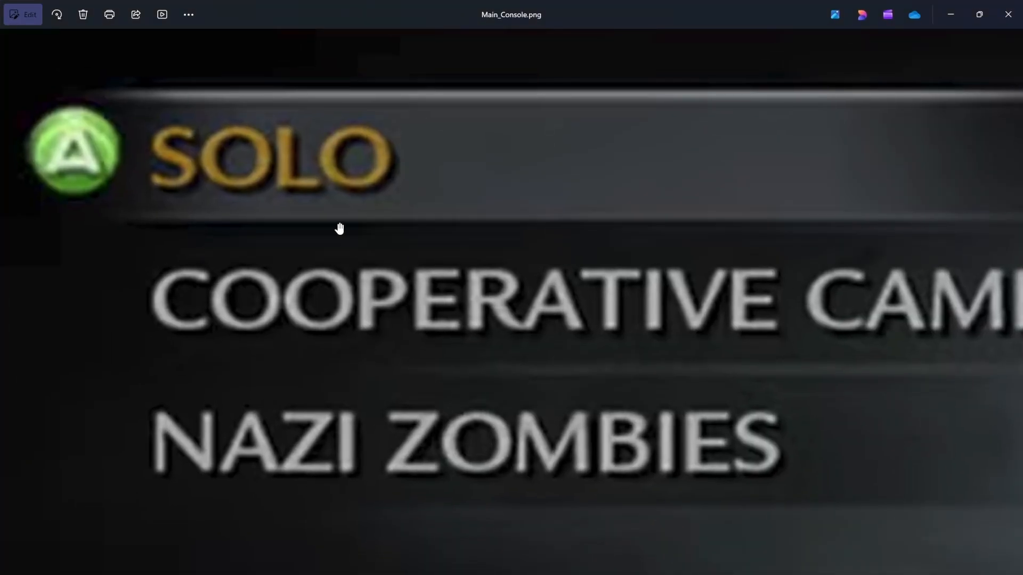
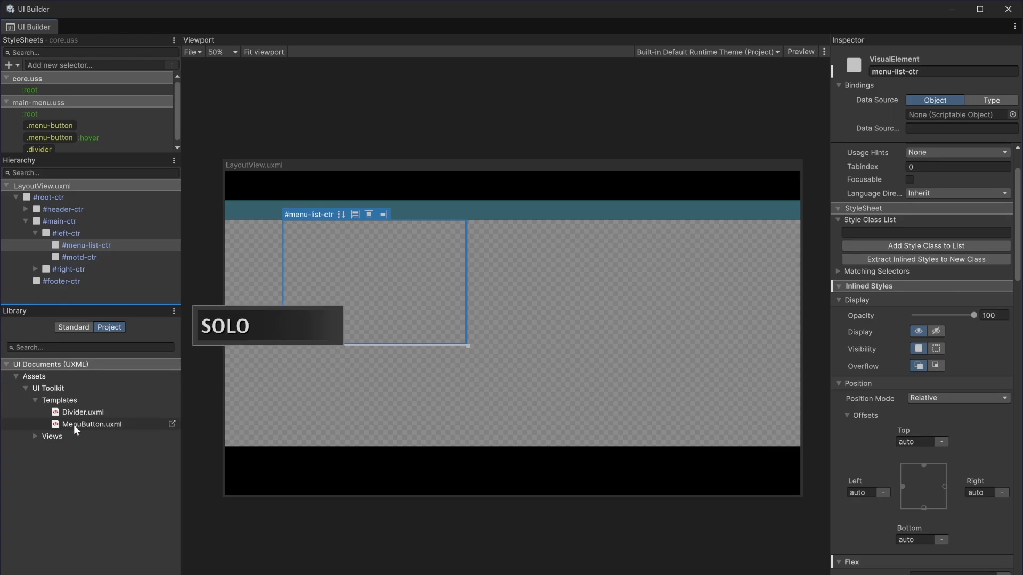
pyautogui.moveTo(74, 424); pyautogui.dragTo(104, 245)
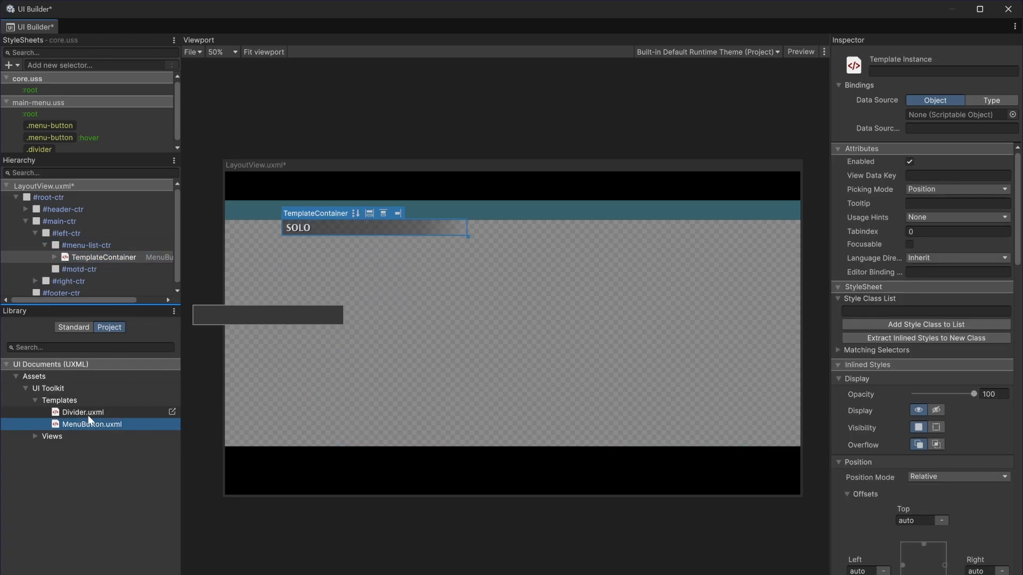
pyautogui.moveTo(80, 413); pyautogui.dragTo(83, 251)
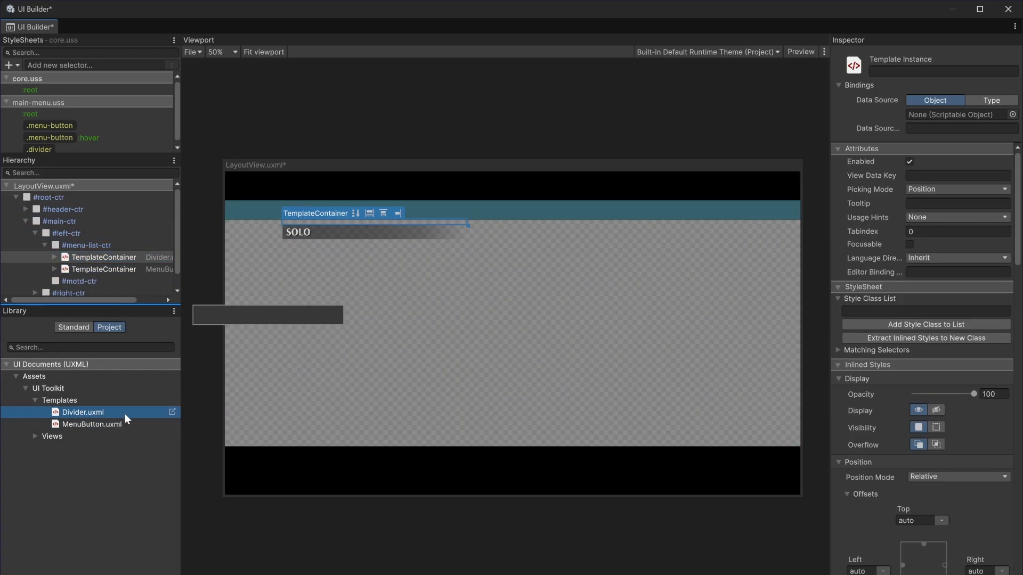
# Add four more MenuButton instances to #menu-list-ctr, with a second Divider instance after the third button.
pyautogui.moveTo(92, 426)
pyautogui.moveTo(92, 427); pyautogui.dragTo(98, 274)
pyautogui.moveTo(80, 420); pyautogui.dragTo(95, 295)
pyautogui.moveTo(90, 412); pyautogui.dragTo(107, 286)
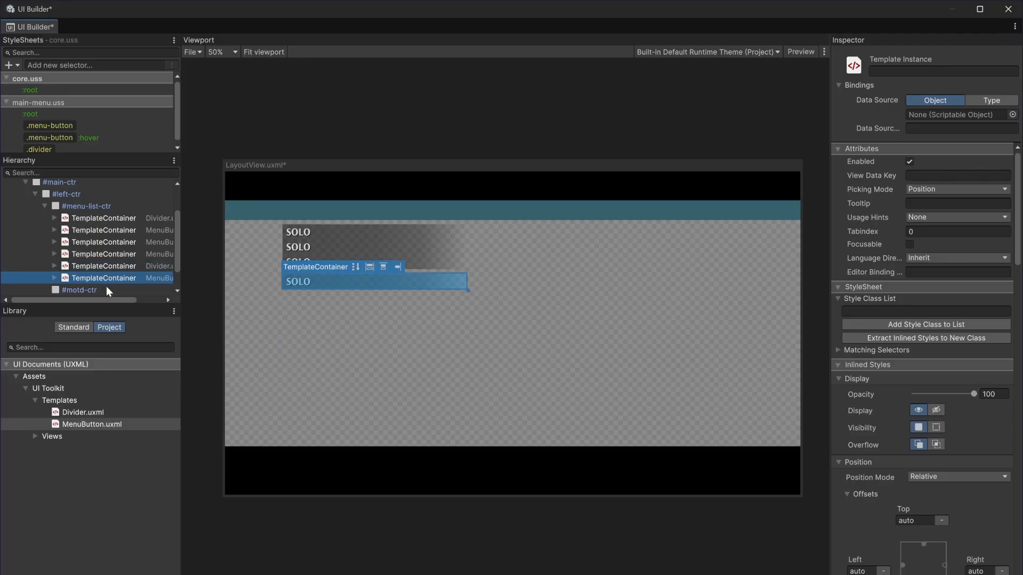
pyautogui.moveTo(88, 420)
pyautogui.moveTo(87, 420); pyautogui.dragTo(101, 251)
pyautogui.click(103, 265)
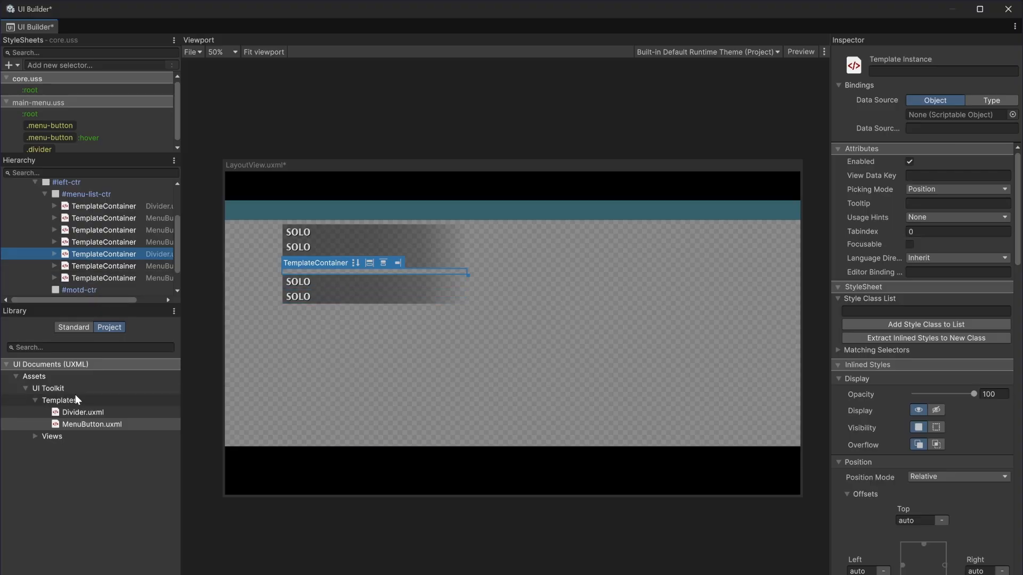
# Add a Divider instance and a sixth MenuButton to #menu-list-ctr, grouping the buttons as two, three and one.
pyautogui.moveTo(81, 417)
pyautogui.moveTo(81, 418); pyautogui.dragTo(101, 283)
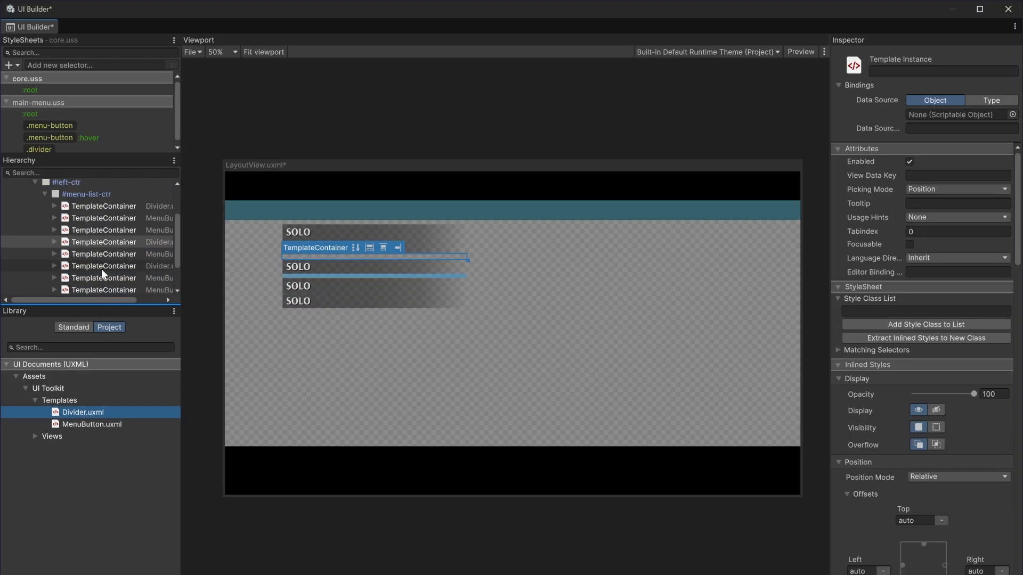
pyautogui.moveTo(91, 424); pyautogui.dragTo(121, 261)
pyautogui.click(391, 362)
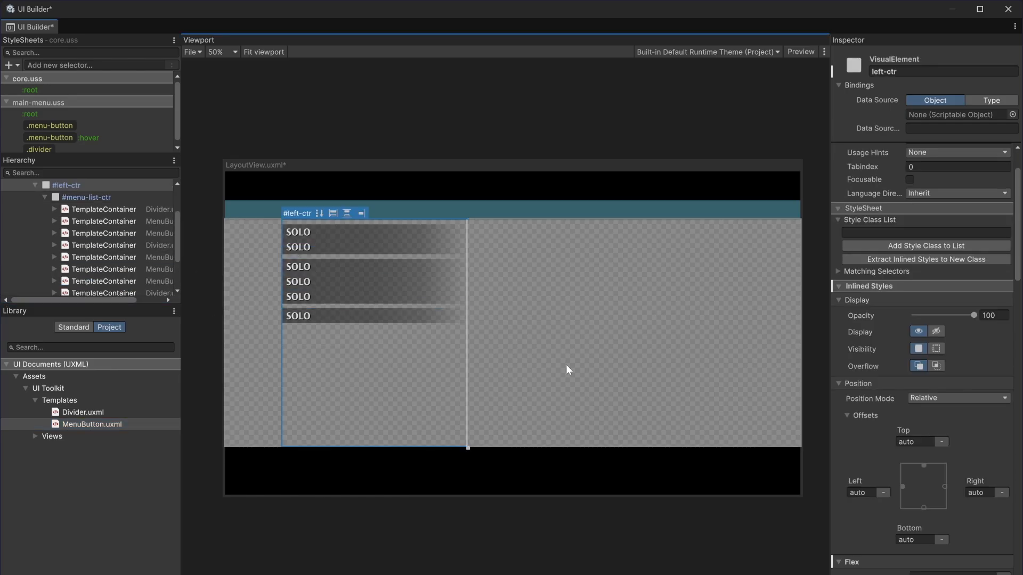
pyautogui.click(566, 365)
pyautogui.scroll(3, 374, 254)
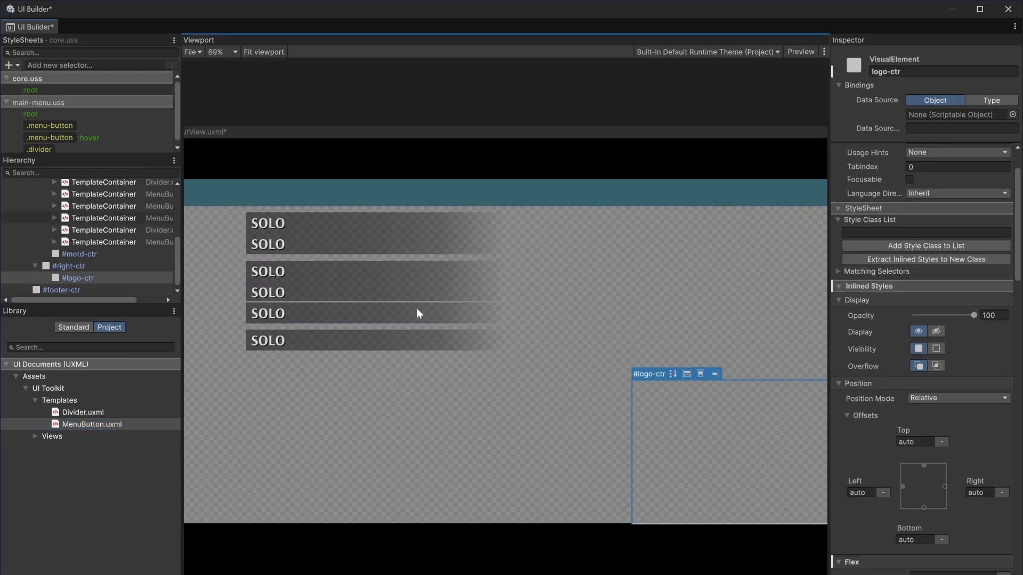
pyautogui.moveTo(87, 410); pyautogui.dragTo(117, 230)
pyautogui.scroll(2, 129, 249)
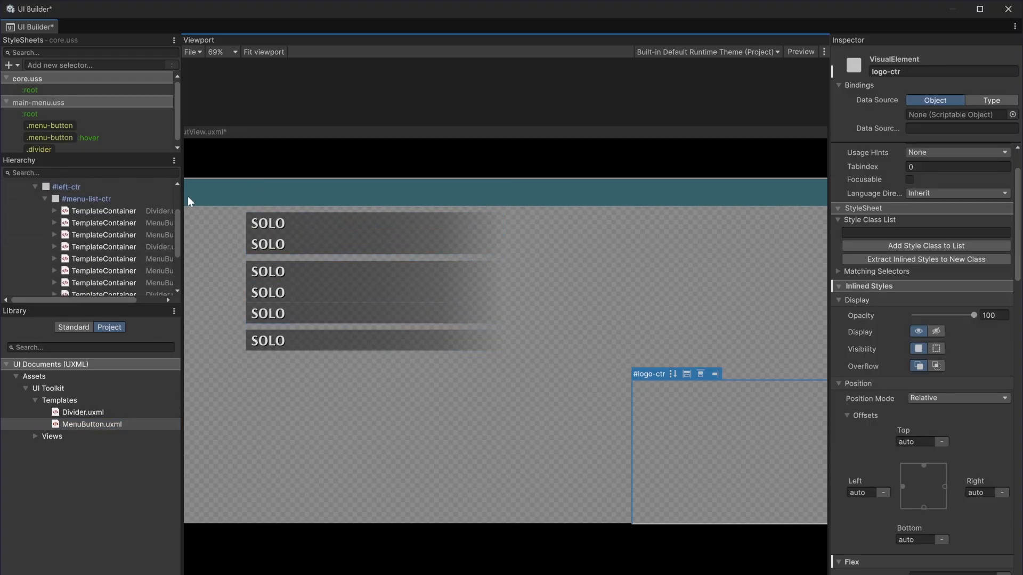
# Set Justify Content of #menu-list-ctr to space-evenly.
pyautogui.click(107, 199)
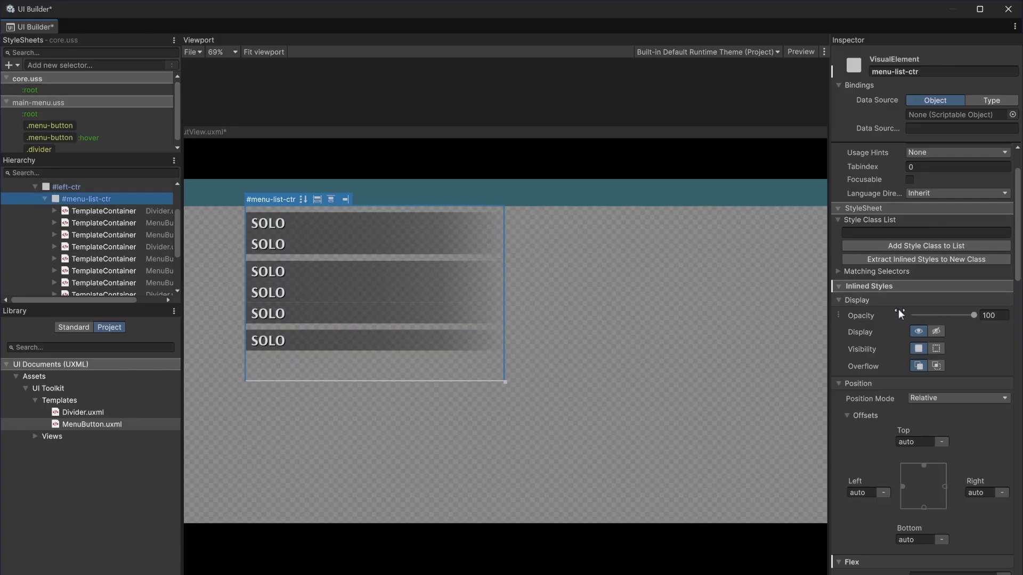
pyautogui.scroll(3, 937, 326)
pyautogui.scroll(-5, 938, 333)
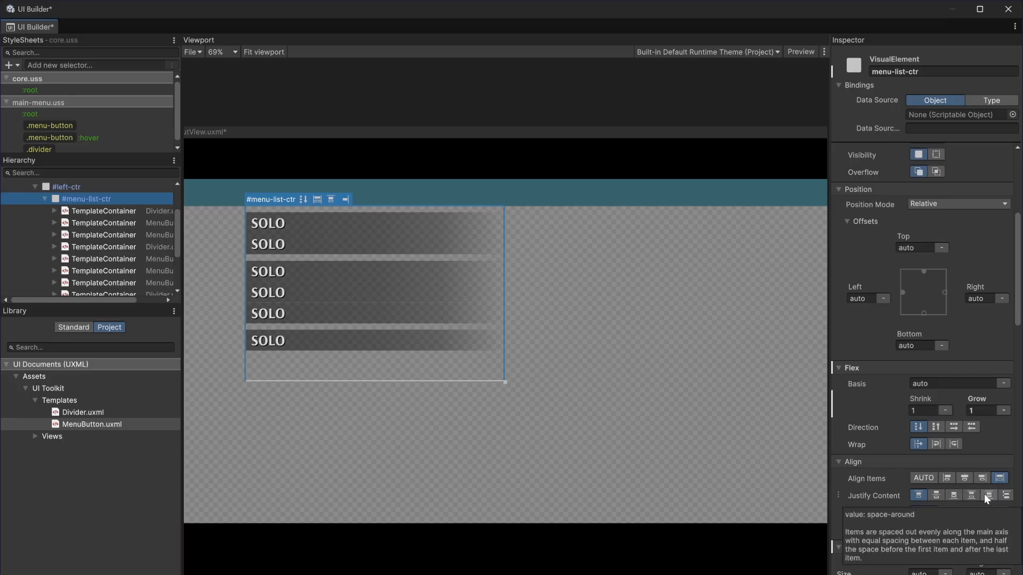
pyautogui.click(1005, 496)
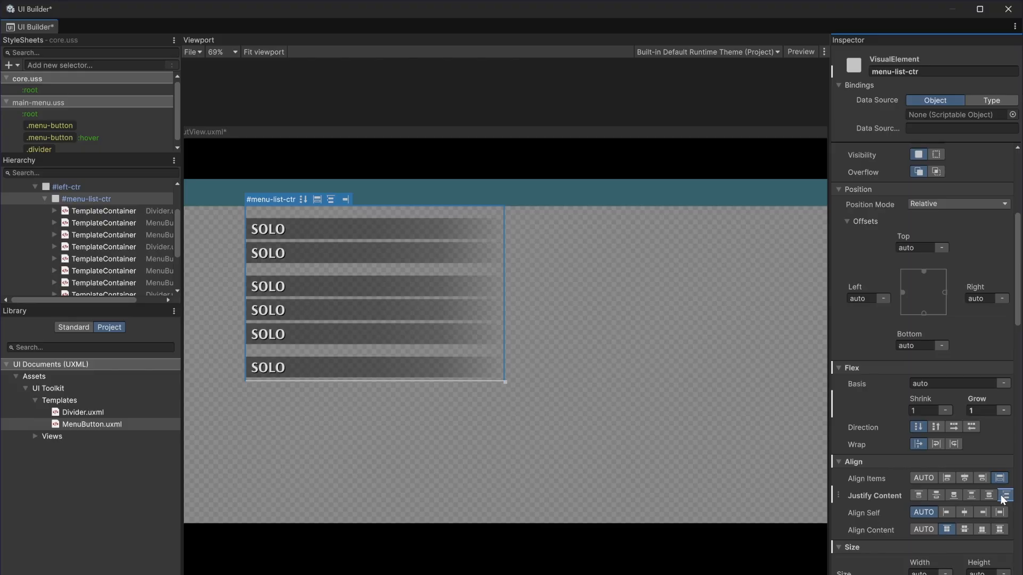
pyautogui.click(541, 424)
pyautogui.scroll(-1, 299, 330)
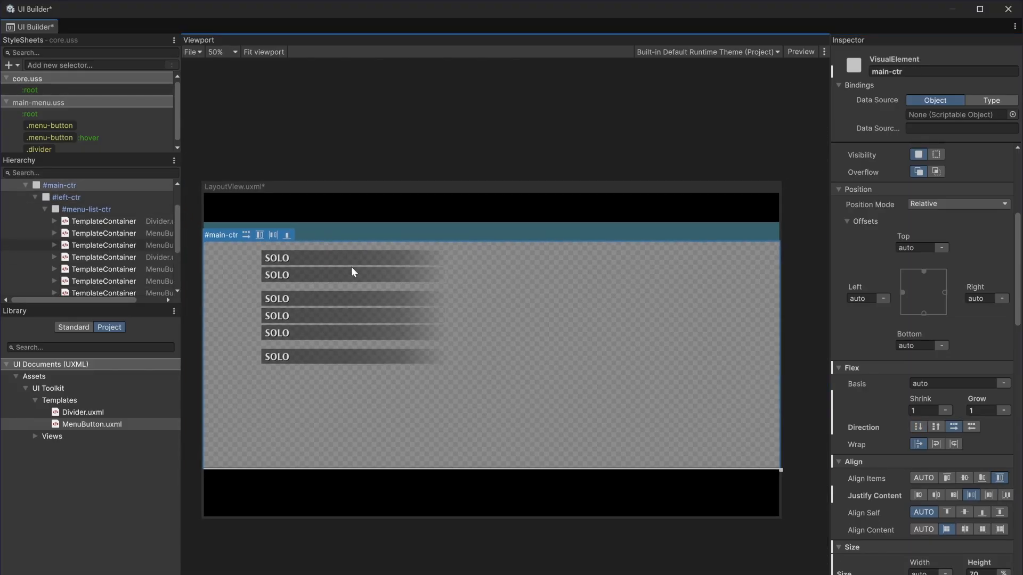
pyautogui.scroll(2, 351, 266)
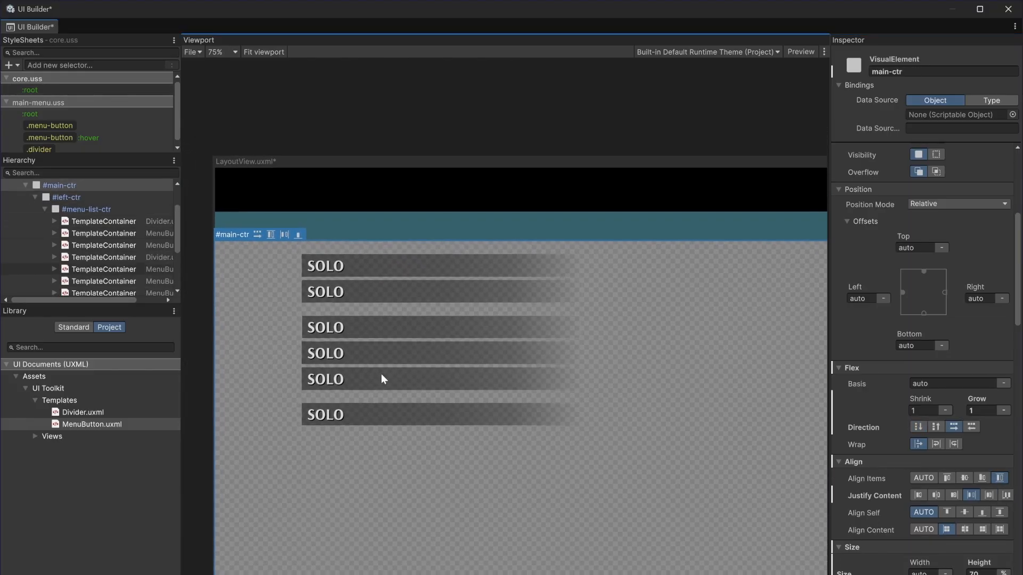
# Move the divider under the second menu button below the third one, following the grouping in the Main_Console.png reference image.
pyautogui.hotkey('alt', 'Tab')
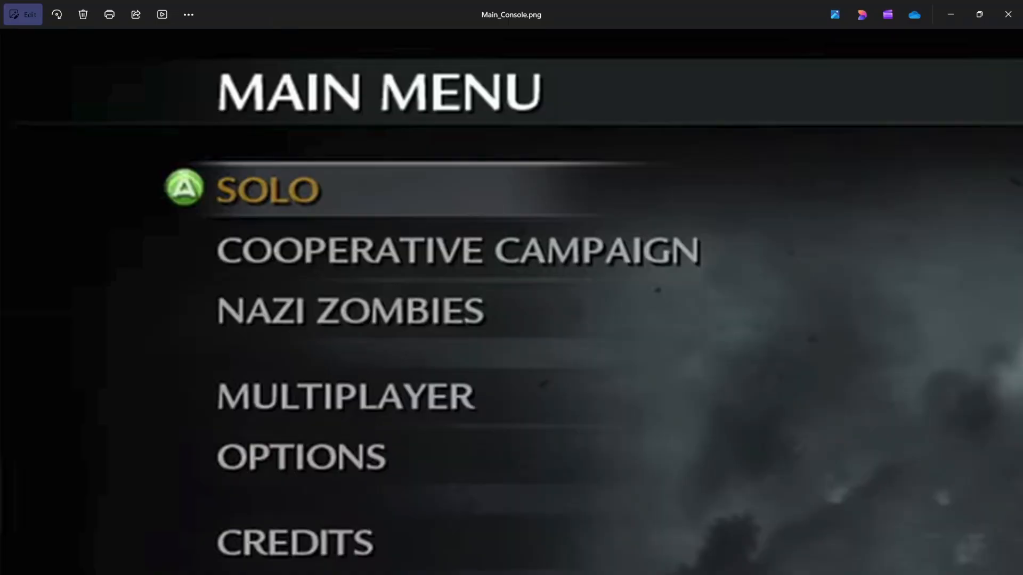
pyautogui.hotkey('alt', 'Tab')
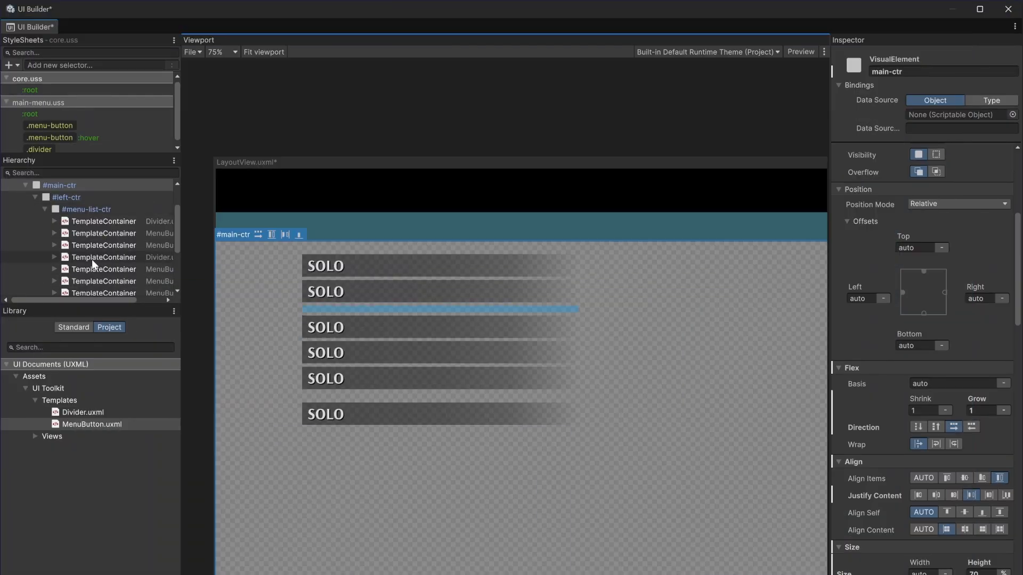
pyautogui.moveTo(92, 258); pyautogui.dragTo(91, 275)
pyautogui.click(550, 437)
pyautogui.hotkey('alt', 'Tab')
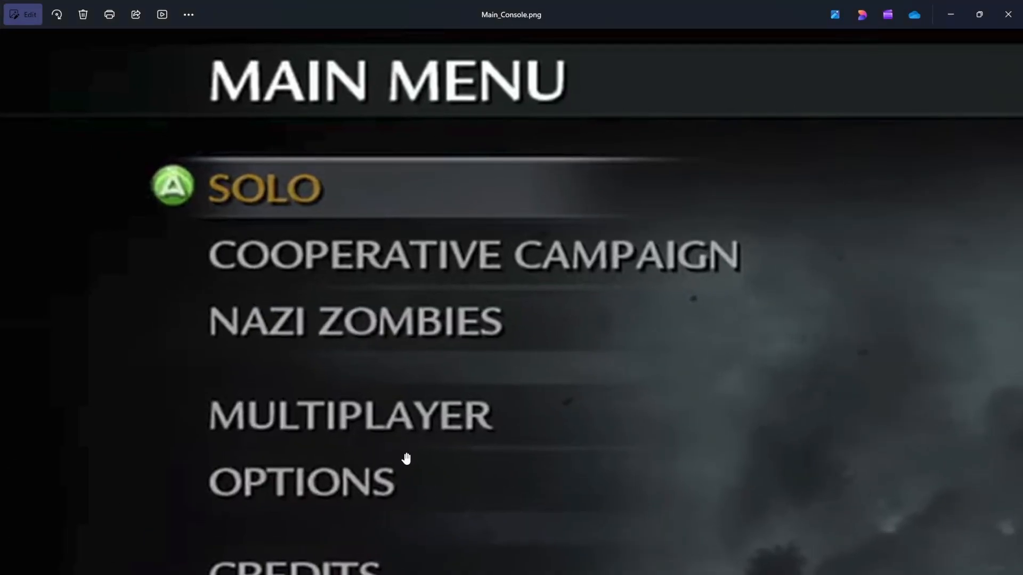
pyautogui.moveTo(409, 414); pyautogui.dragTo(434, 270)
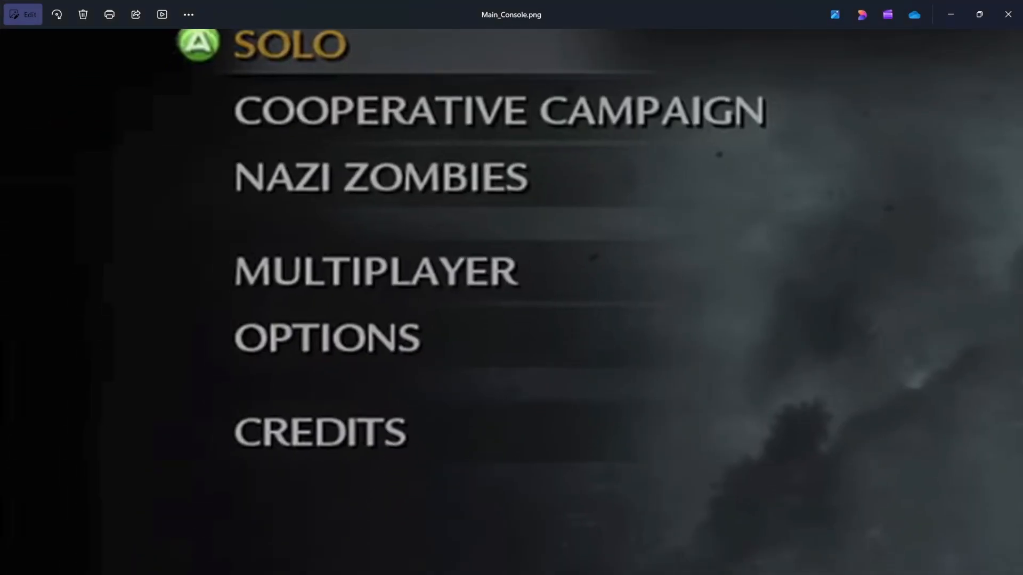
pyautogui.hotkey('alt', 'Tab')
# Name the top Divider instance in #menu-list-ctr solo-btn and select the first MenuButton instance below it.
pyautogui.click(103, 226)
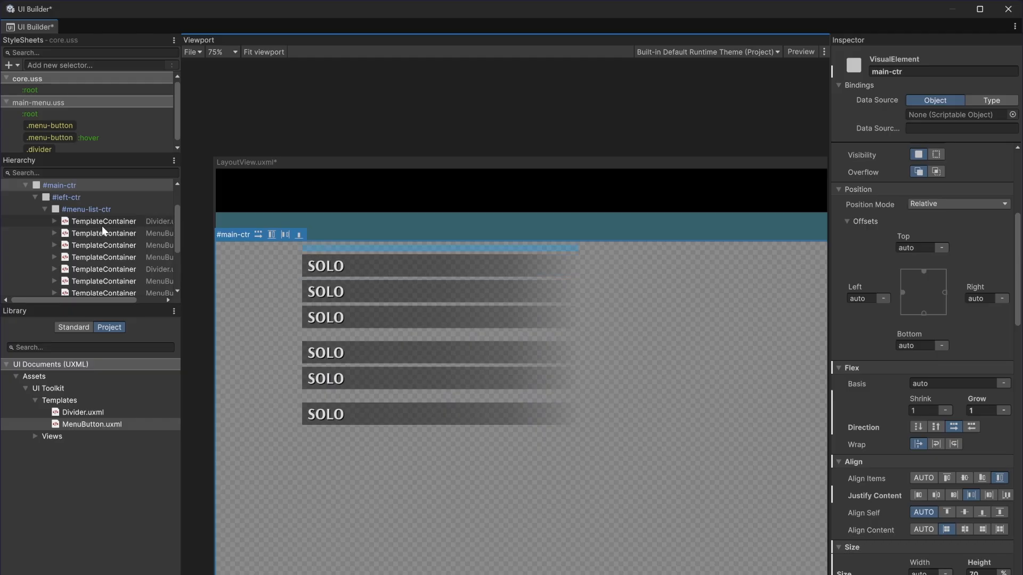
pyautogui.click(931, 71)
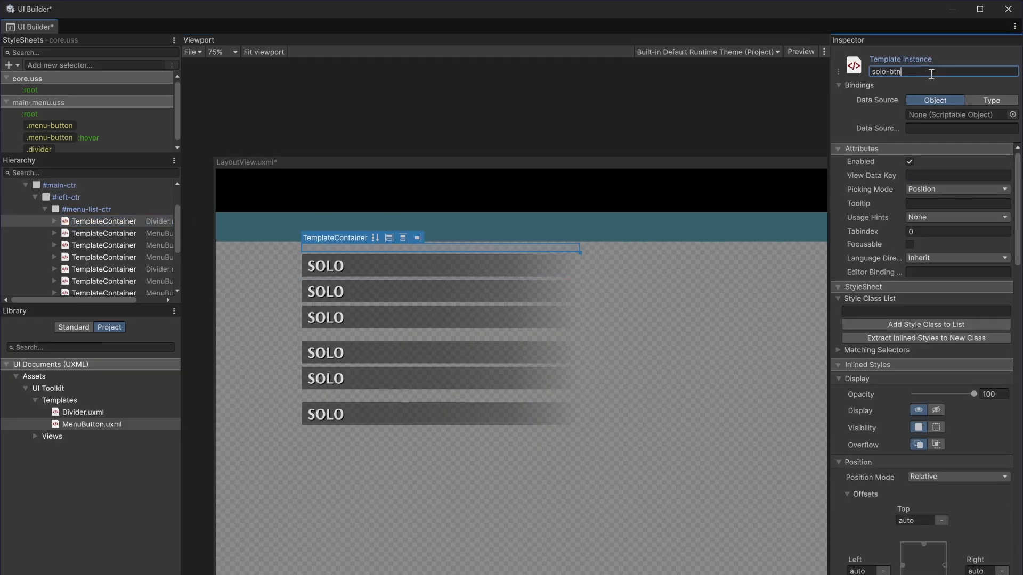
pyautogui.press('Return')
pyautogui.click(103, 233)
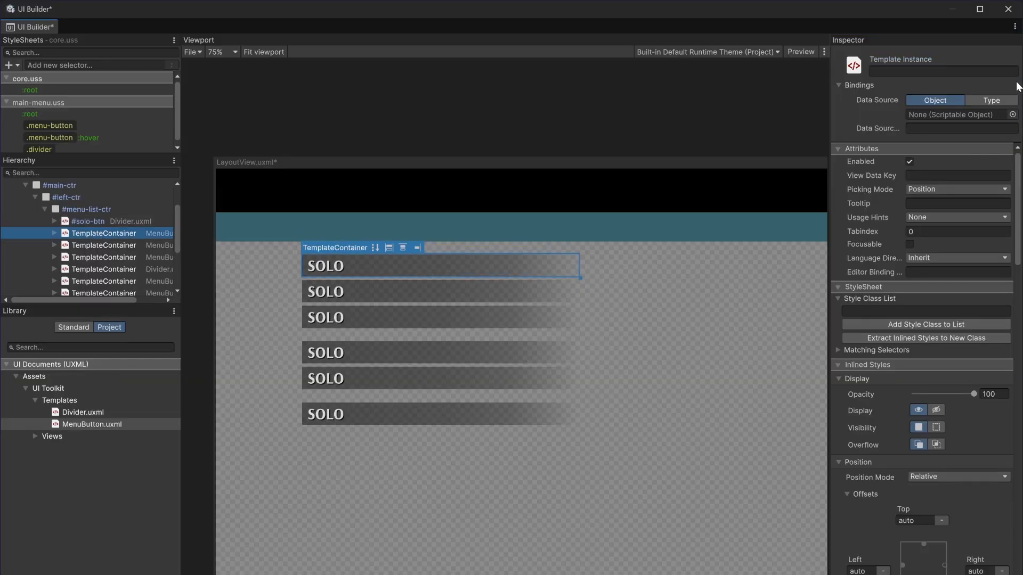
# Name the first MenuButton instance in #menu-list-ctr coop-btn and the second one multi-btn.
pyautogui.click(928, 71)
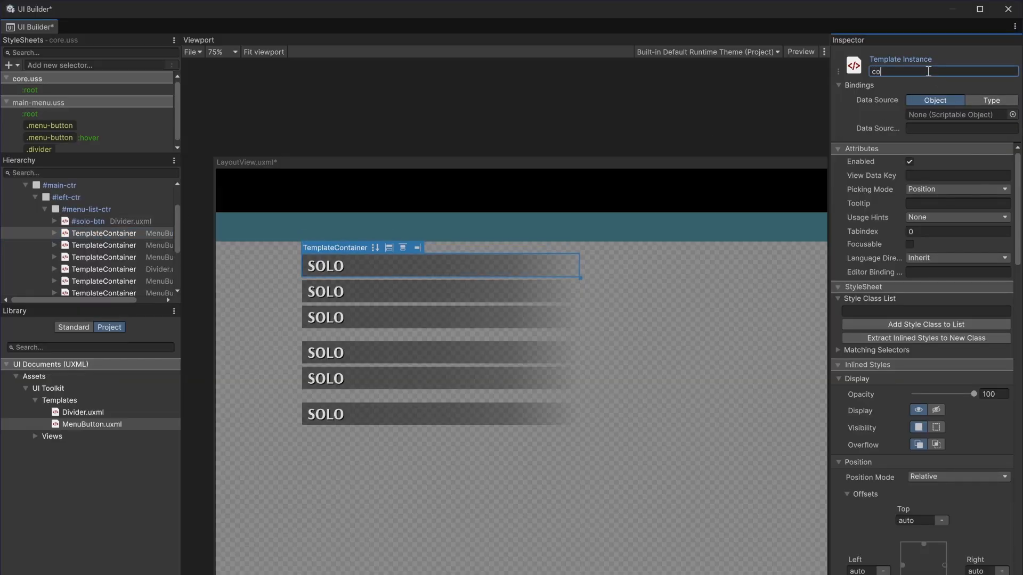
pyautogui.press('Return')
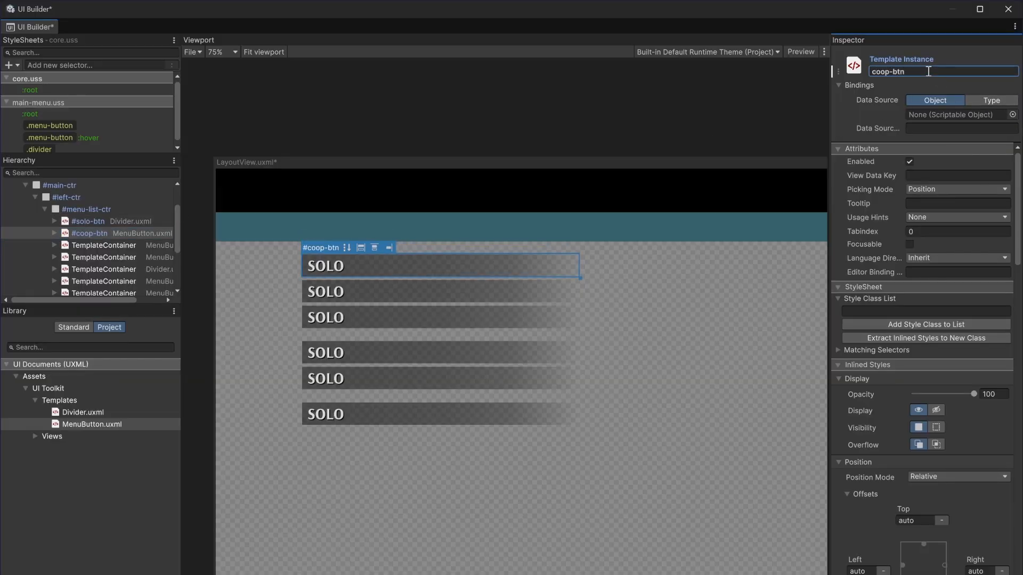
pyautogui.click(135, 246)
pyautogui.click(956, 66)
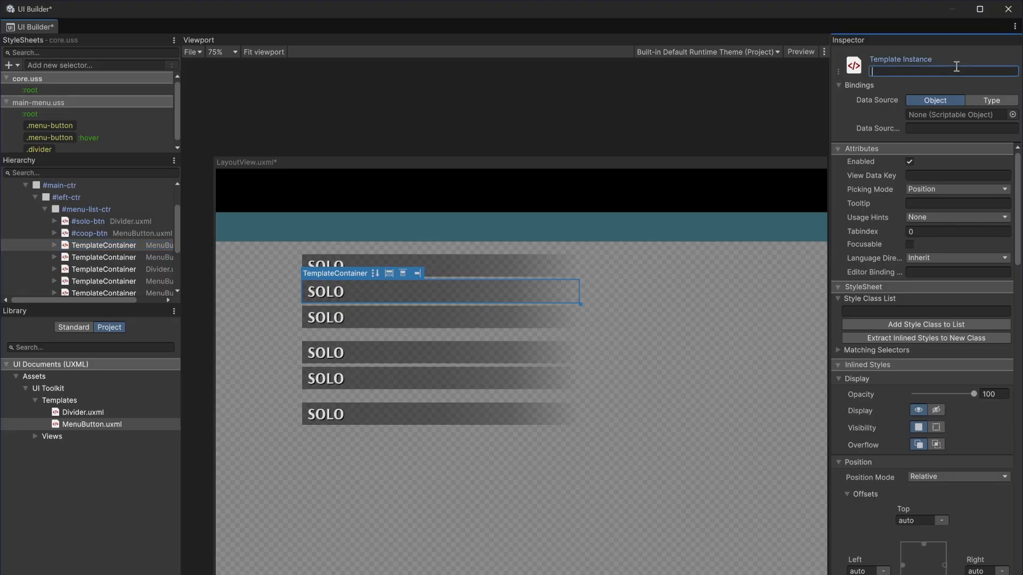
pyautogui.write('multi-btn')
pyautogui.press('Return')
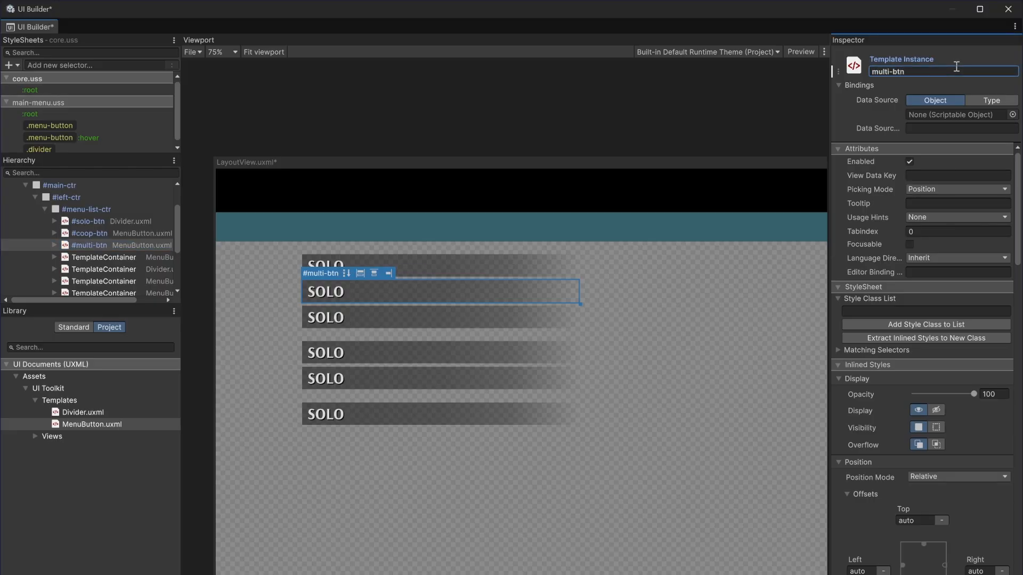
# Check the button order in the Main_Console.png reference and rename the second MenuButton instance zombies-btn.
pyautogui.hotkey('alt', 'Tab')
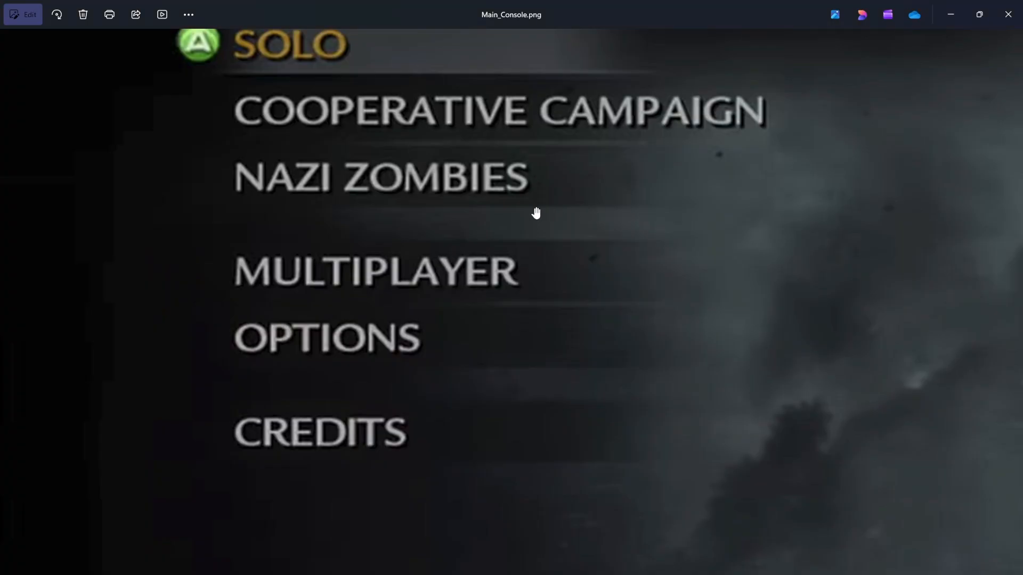
pyautogui.hotkey('alt', 'Tab')
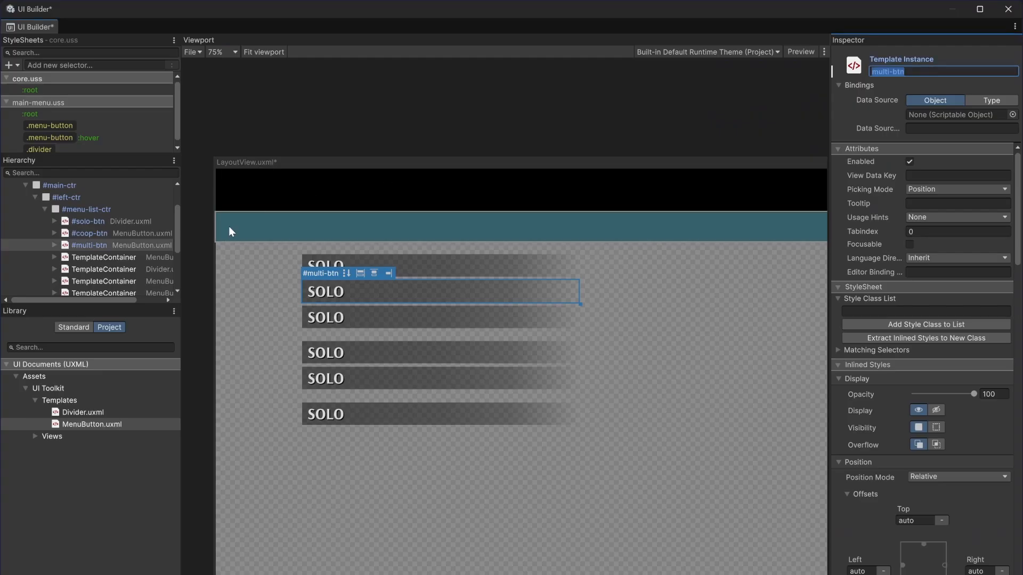
pyautogui.click(913, 72)
pyautogui.hotkey('ctrl', 'a')
pyautogui.write('zombies-btn')
pyautogui.press('Return')
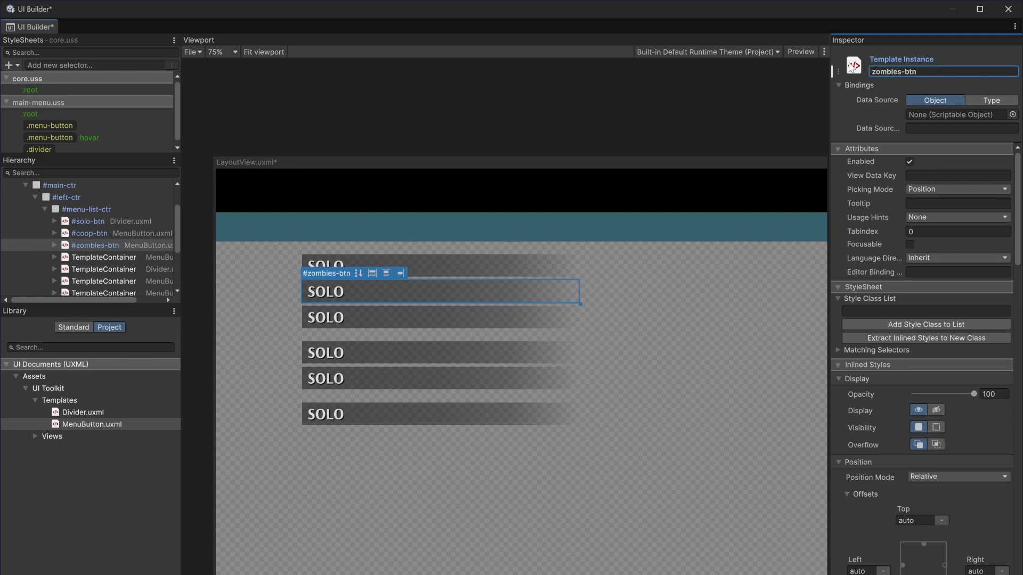
# Clear the name of the top Divider instance in #menu-list-ctr.
pyautogui.click(127, 260)
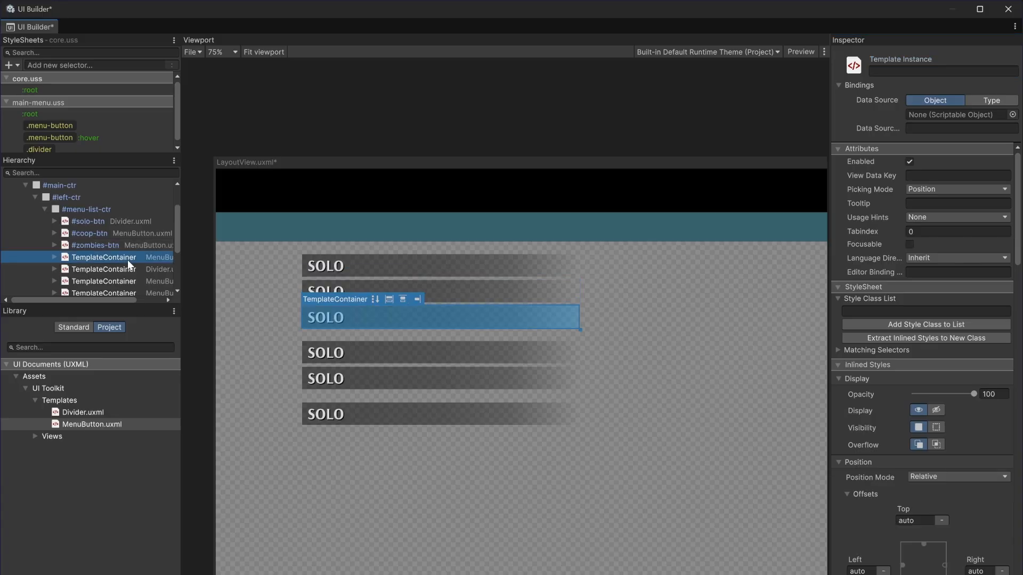
pyautogui.click(127, 222)
pyautogui.click(876, 72)
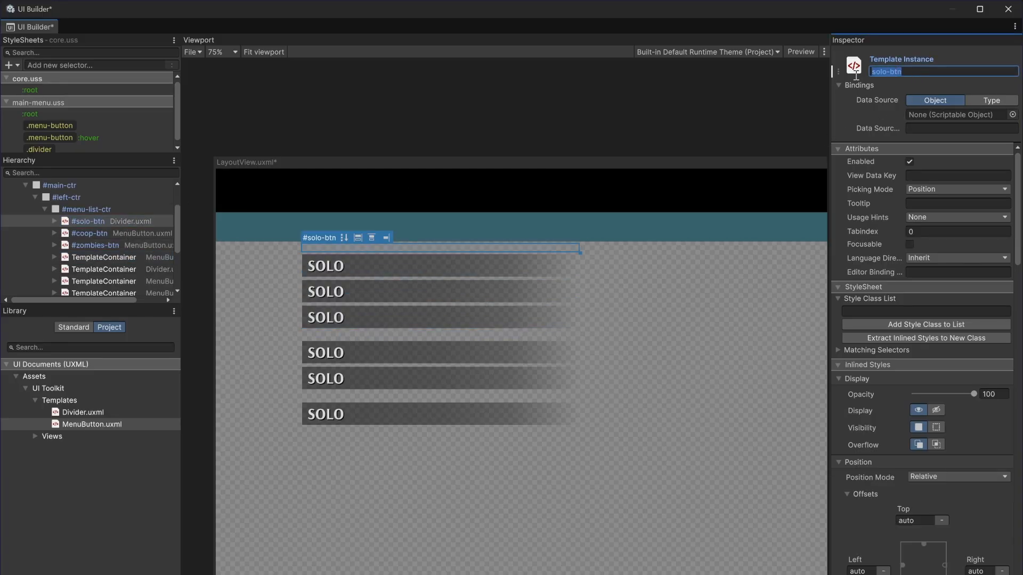
pyautogui.press('BackSpace')
# Rename the first MenuButton instance in #menu-list-ctr solo-btn and the second one coop-btn.
pyautogui.click(143, 233)
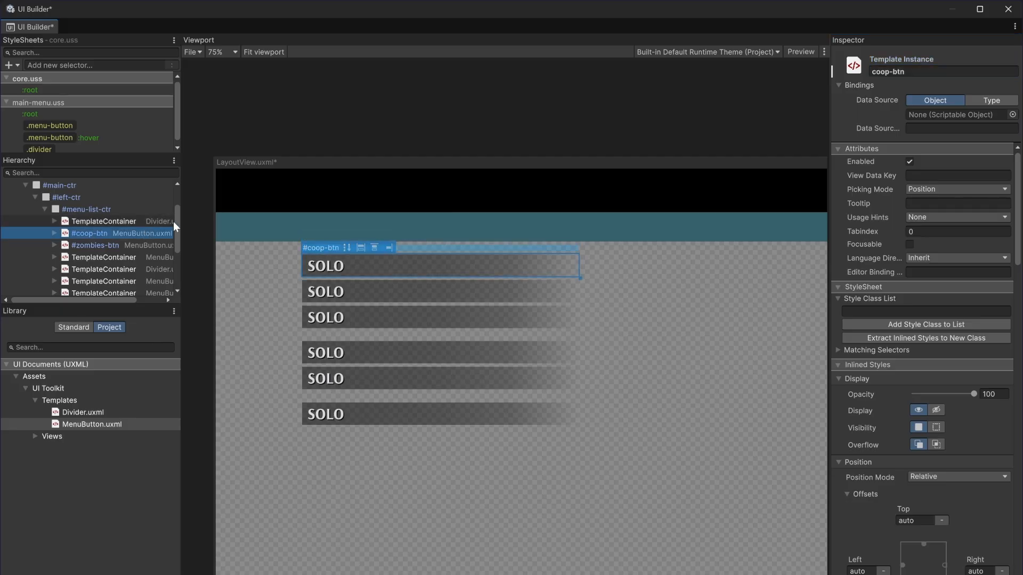
pyautogui.click(981, 75)
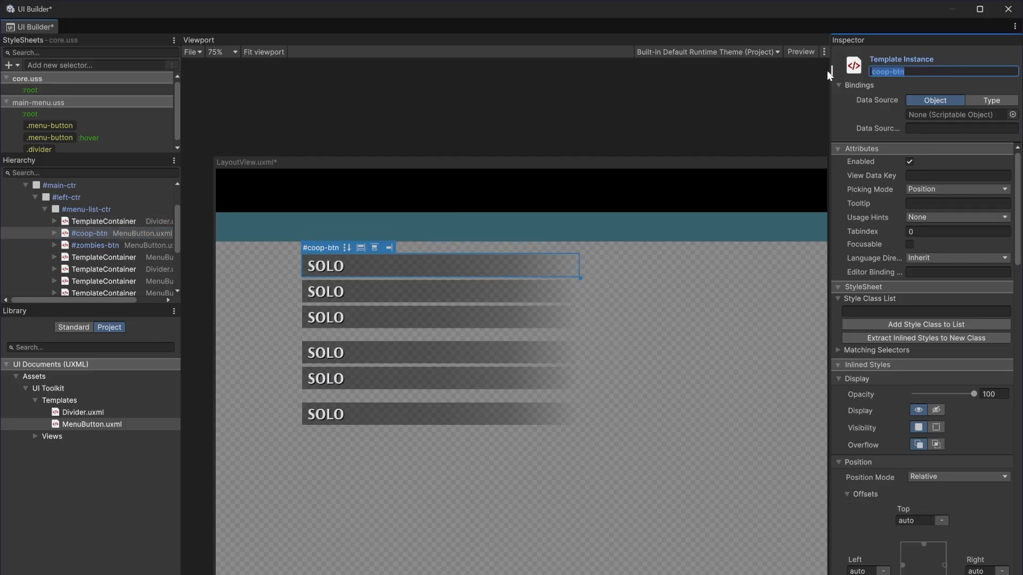
pyautogui.write('solo-btn')
pyautogui.press('Return')
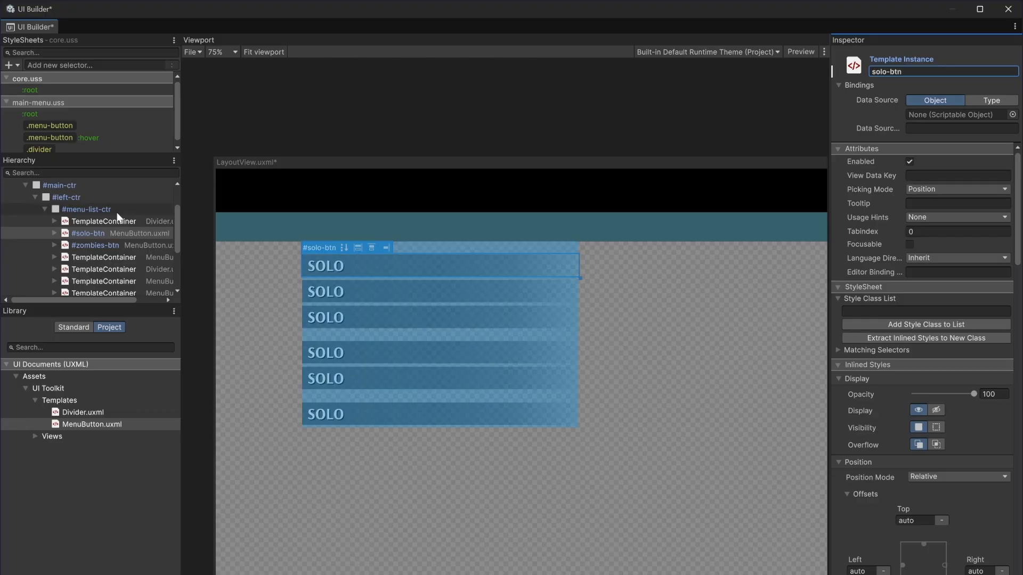
pyautogui.click(96, 245)
pyautogui.click(954, 72)
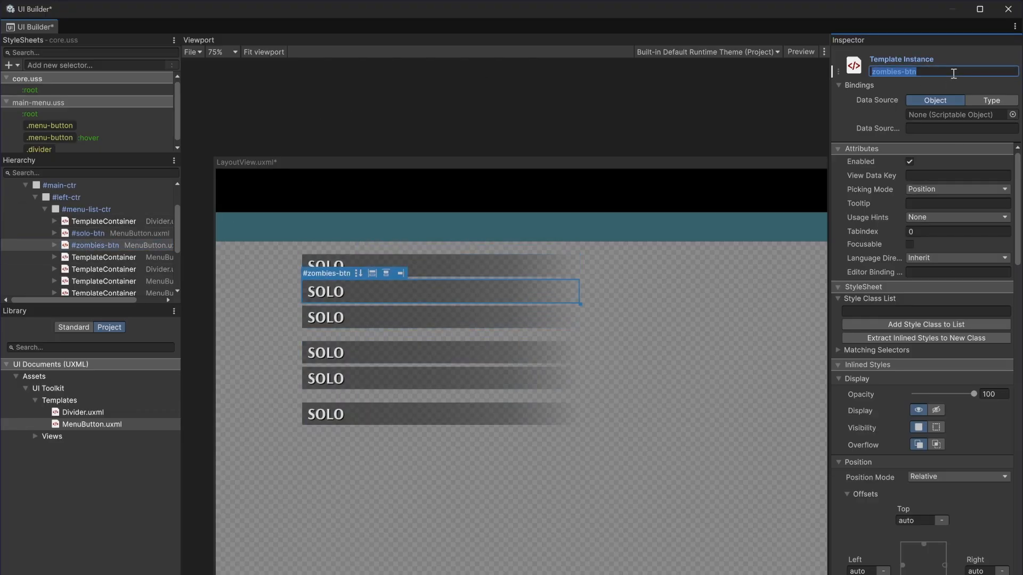
pyautogui.write('coop-btn')
pyautogui.press('Return')
# Name the third MenuButton instance zombies-btn and the fourth one, below the middle divider, multi-btn.
pyautogui.click(131, 254)
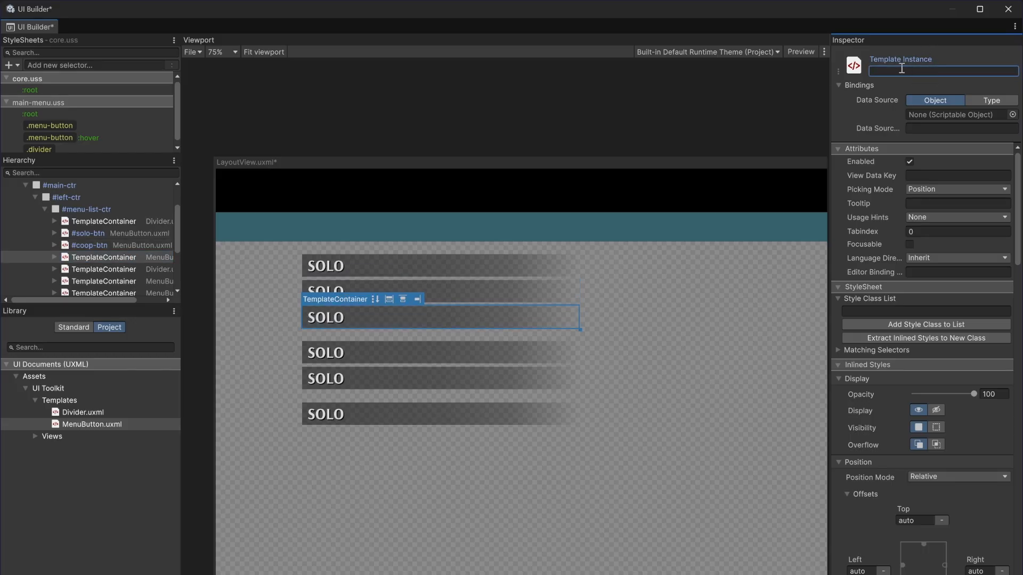
pyautogui.write('zombies-btn')
pyautogui.press('Return')
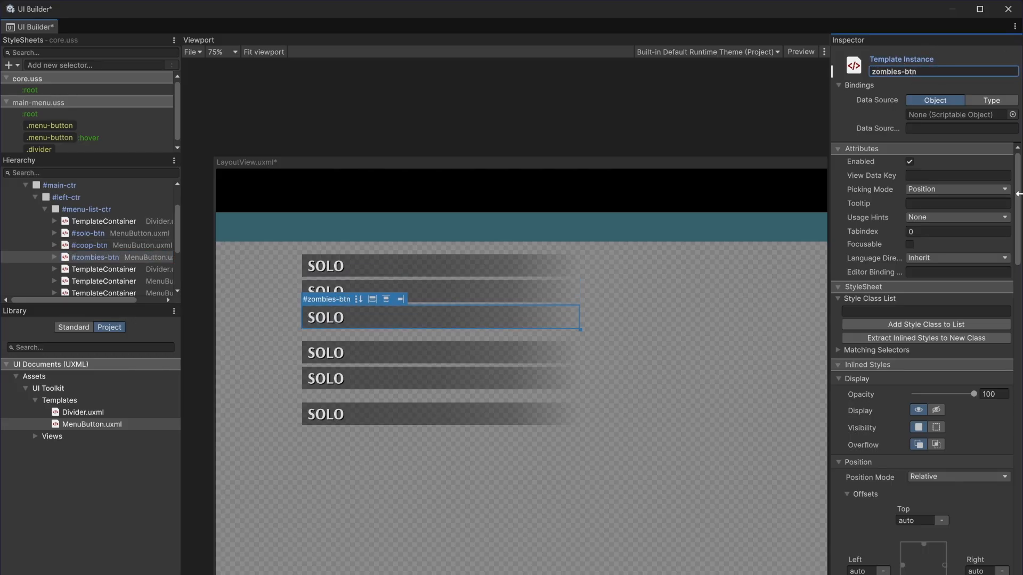
pyautogui.click(109, 281)
pyautogui.scroll(-1, 109, 267)
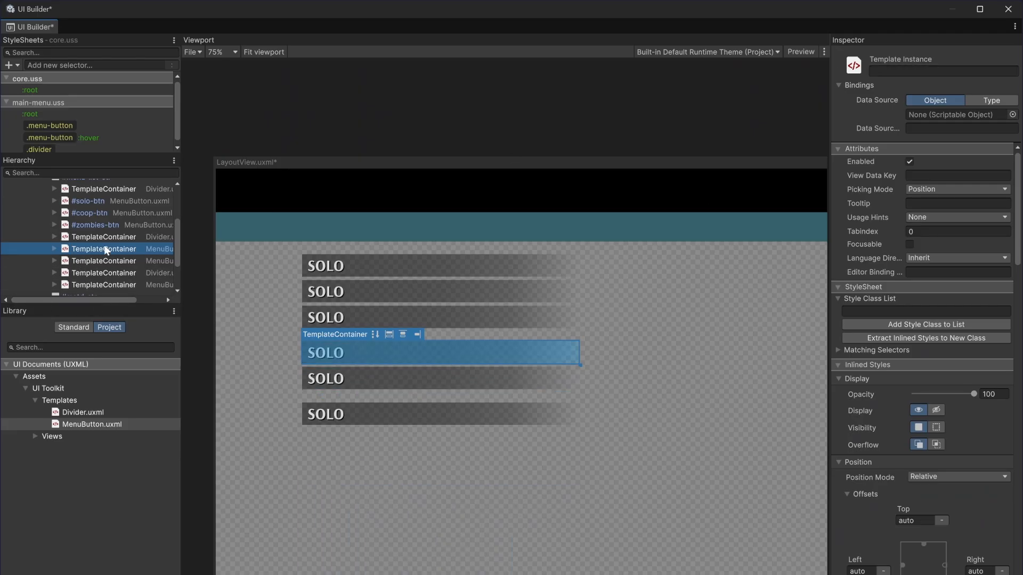
pyautogui.click(890, 71)
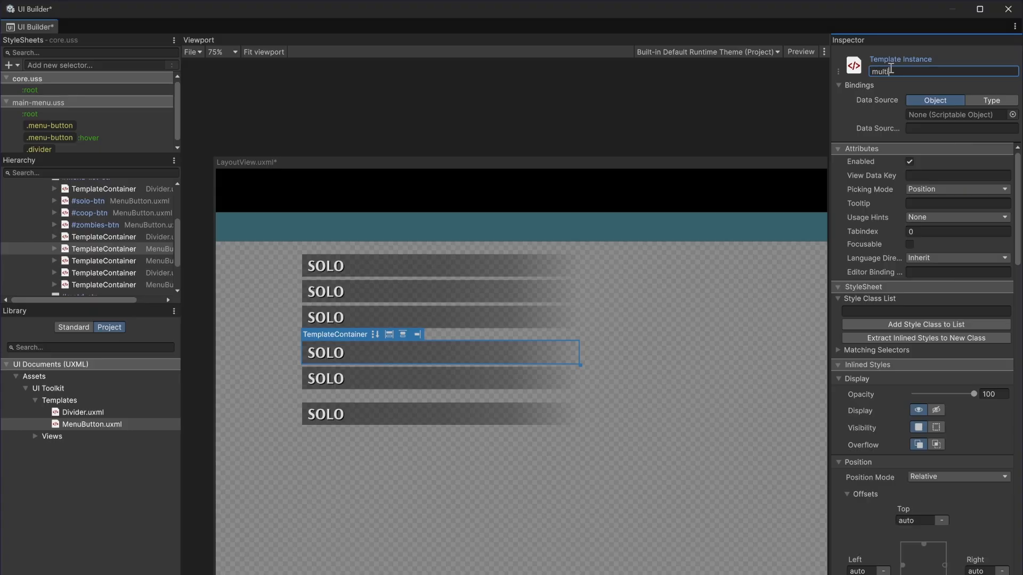
pyautogui.write('multi-btn')
pyautogui.press('Return')
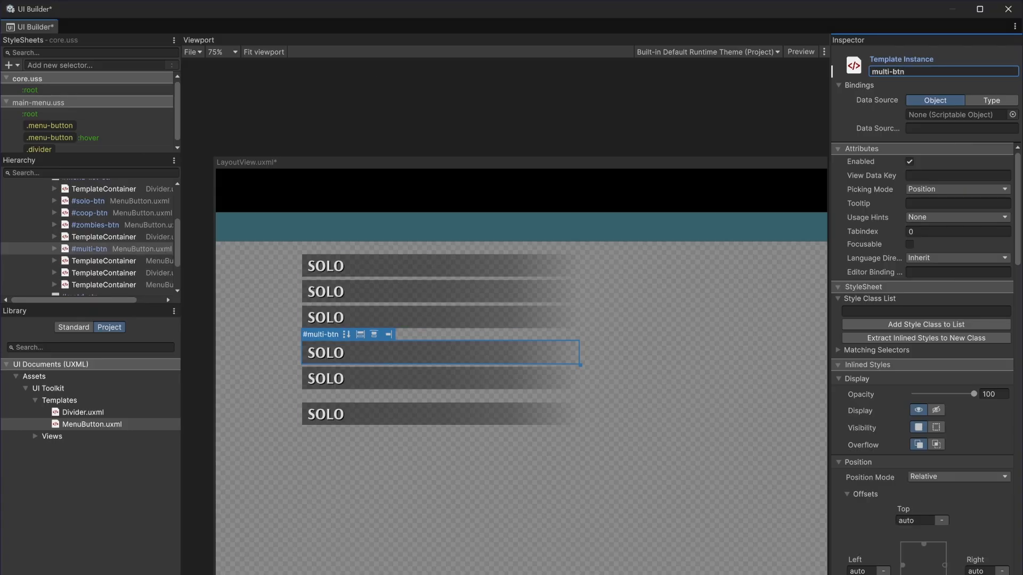
# Name the fifth MenuButton instance, directly below #multi-btn, options-btn.
pyautogui.click(120, 260)
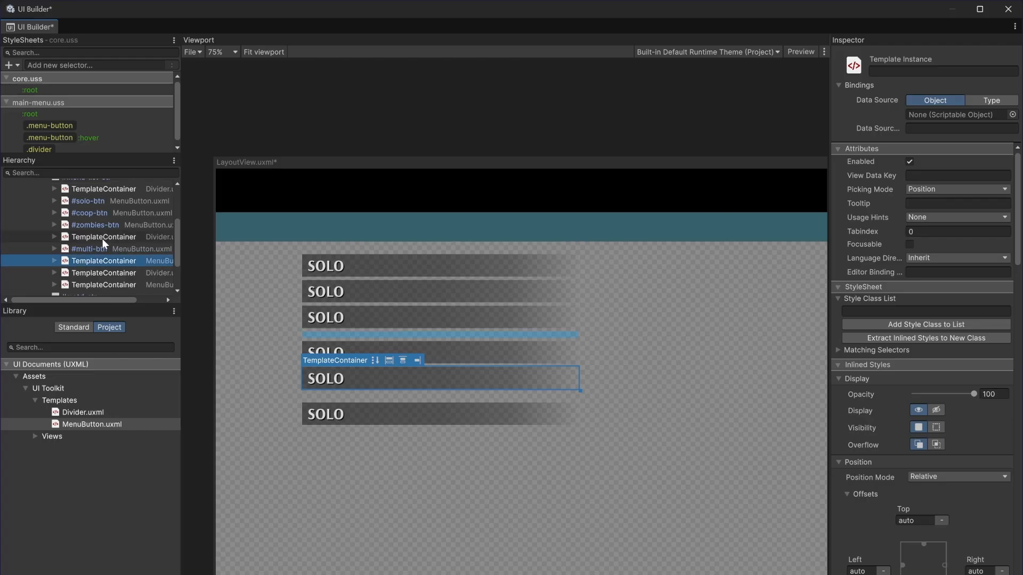
pyautogui.click(104, 221)
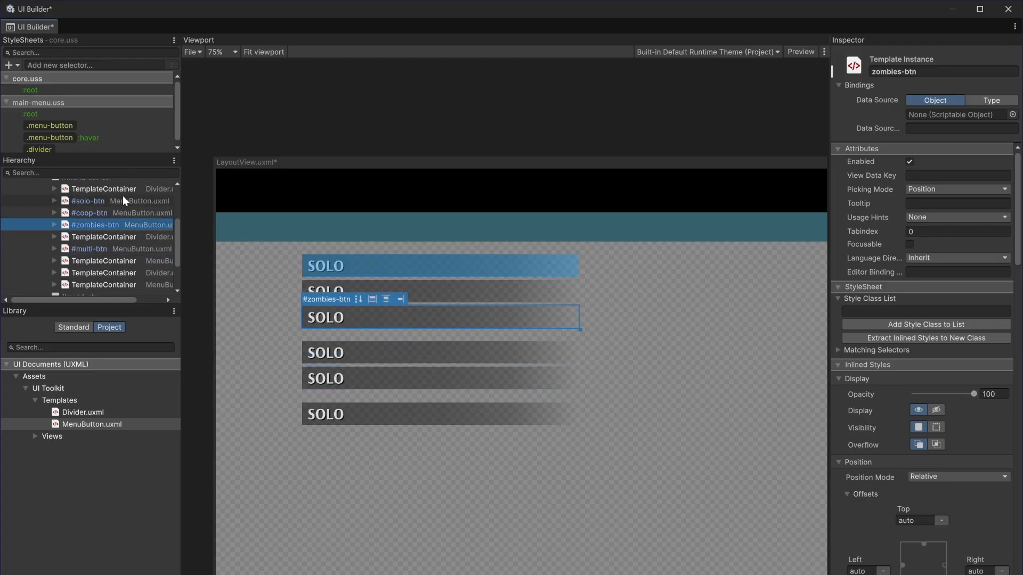
pyautogui.click(97, 264)
pyautogui.click(905, 71)
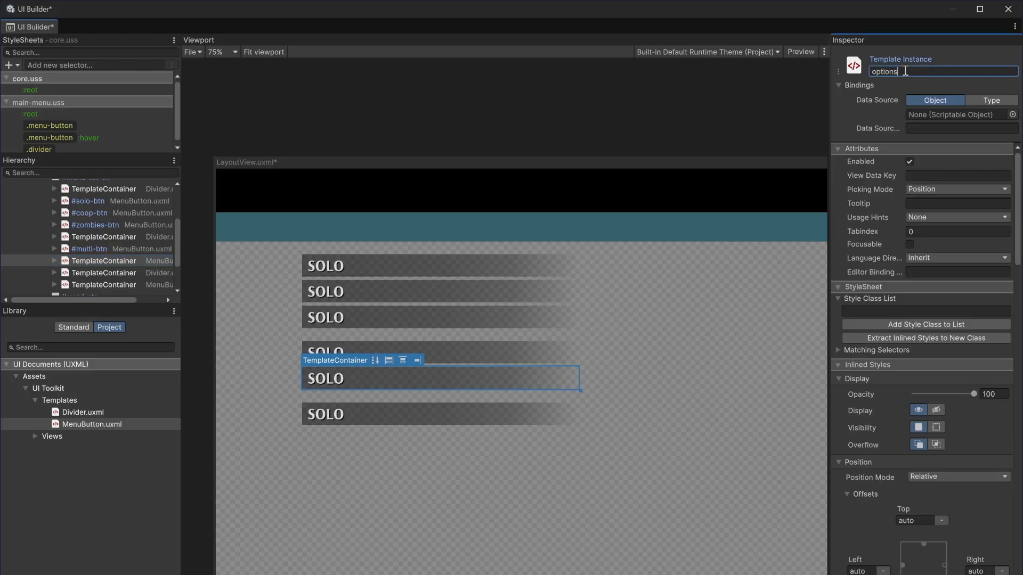
pyautogui.press('Return')
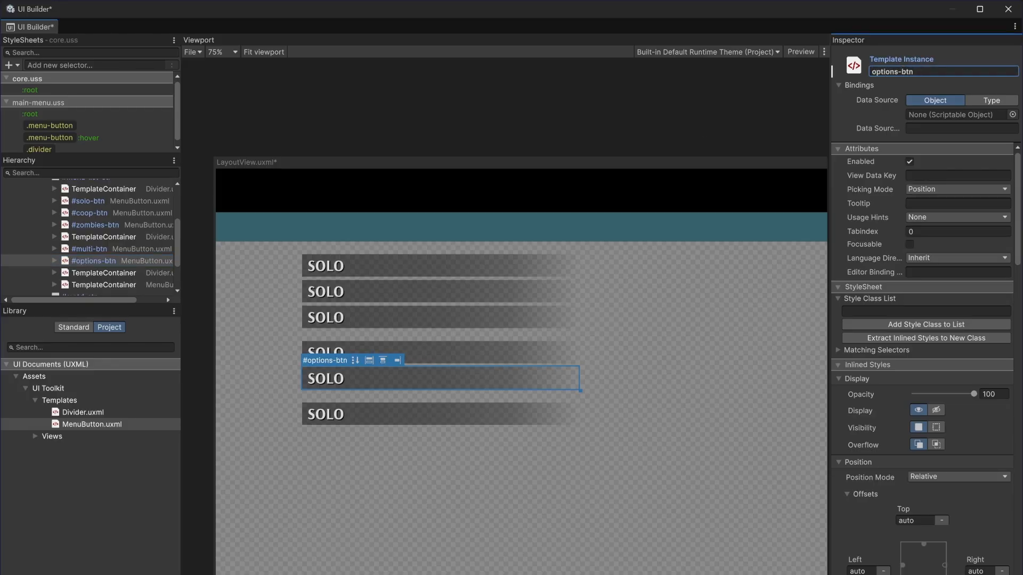
# Name the last MenuButton instance in #menu-list-ctr credits-btn and save the layout.
pyautogui.click(129, 285)
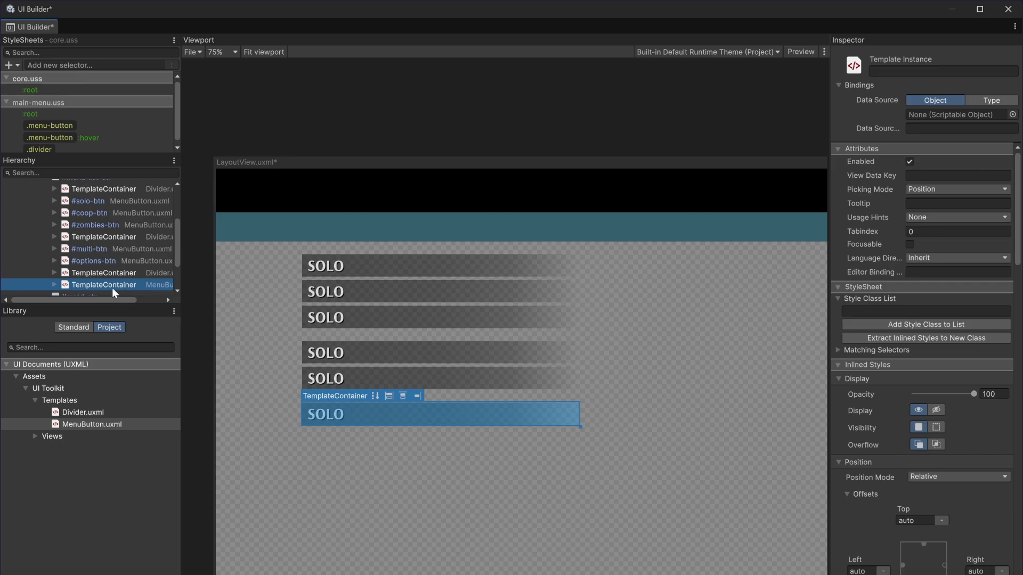
pyautogui.scroll(-3, 114, 292)
pyautogui.click(933, 75)
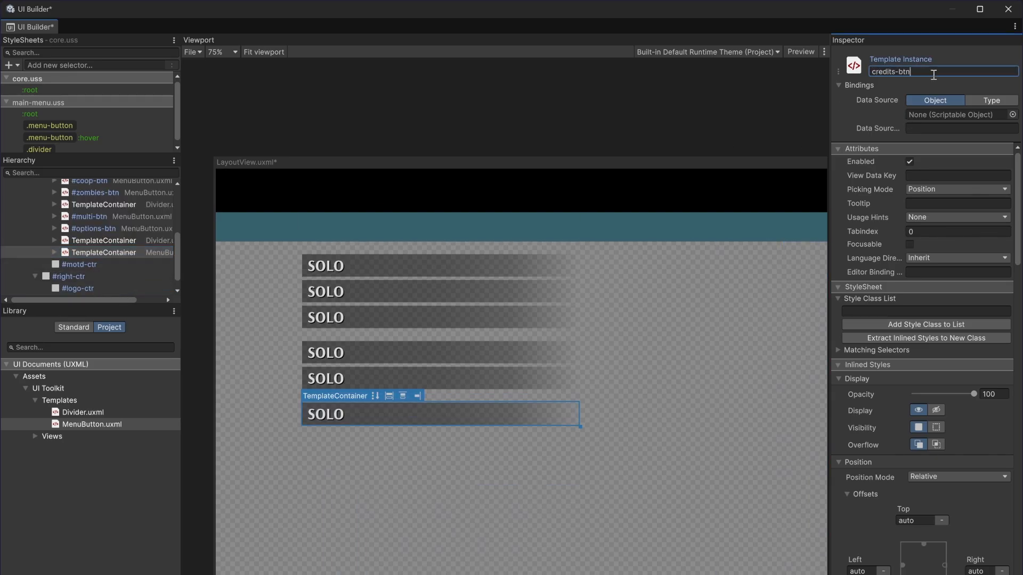
pyautogui.press('Return')
pyautogui.hotkey('ctrl', 's')
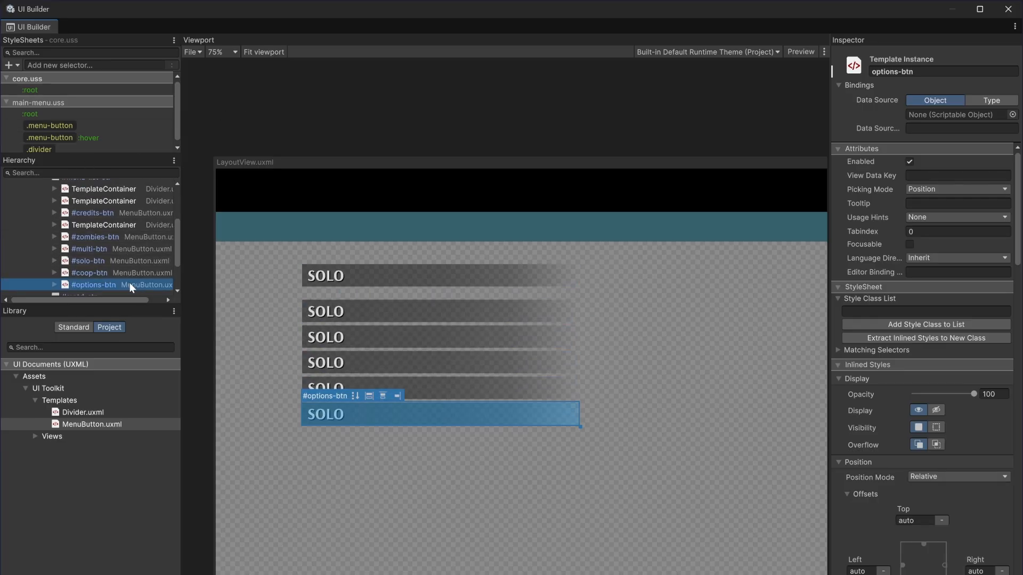
# Reorder #menu-list-ctr as divider, solo-btn, coop-btn, zombies-btn, divider, multi-btn, options-btn, divider, credits-btn, and save the layout.
pyautogui.scroll(3, 125, 281)
pyautogui.scroll(-3, 122, 269)
pyautogui.moveTo(111, 205); pyautogui.dragTo(92, 283)
pyautogui.scroll(2, 105, 205)
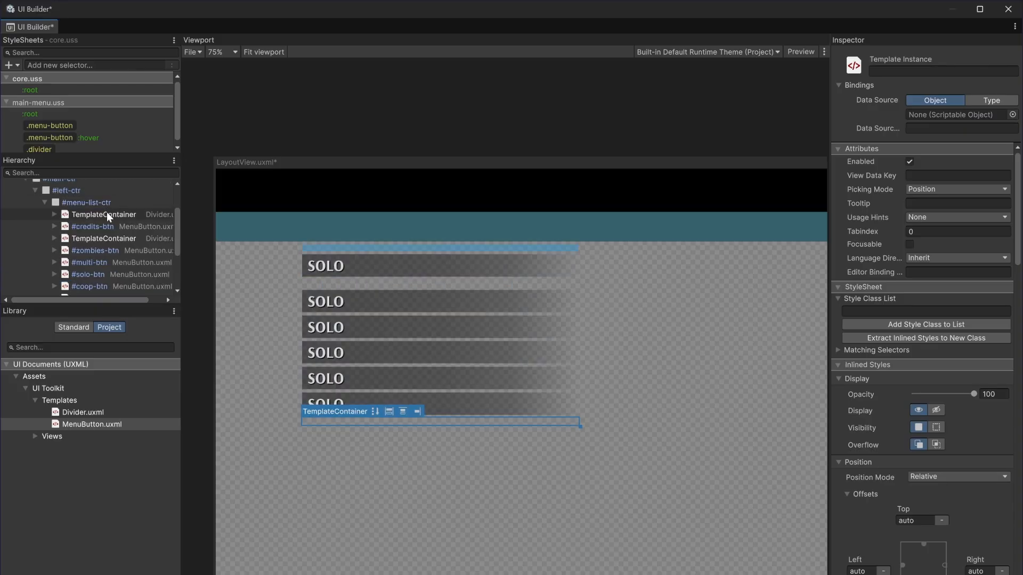
pyautogui.moveTo(106, 238); pyautogui.dragTo(94, 201)
pyautogui.scroll(-3, 118, 278)
pyautogui.click(105, 195)
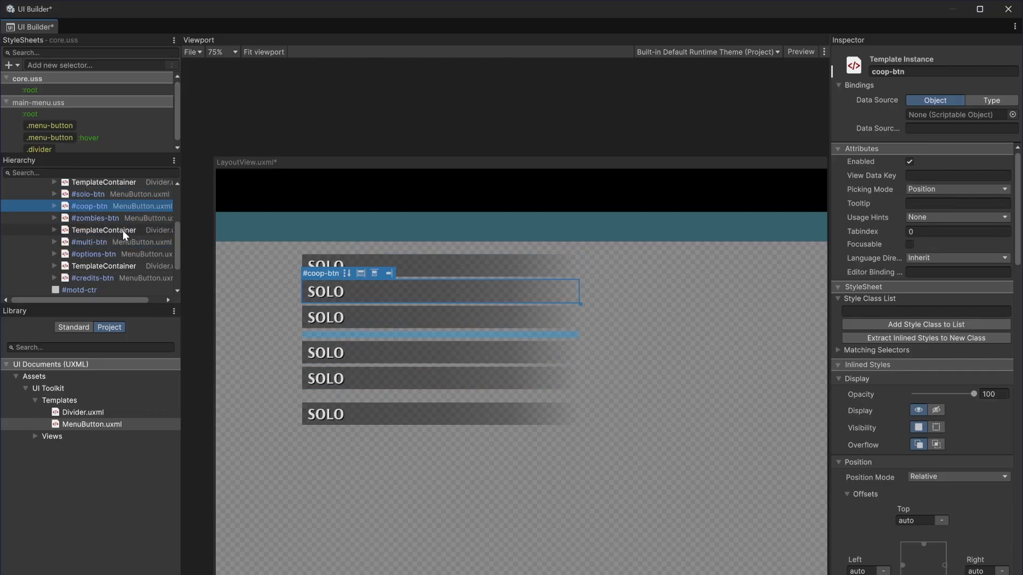
pyautogui.hotkey('ctrl', 's')
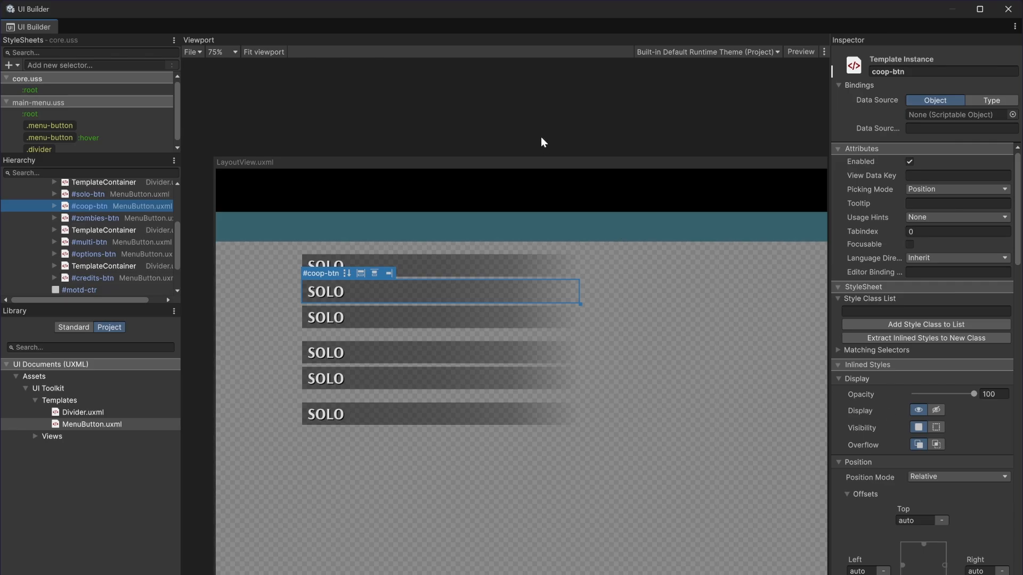
# Set the text of the #btn element inside #coop-btn to COOPERATIVE CAMPAIGN.
pyautogui.click(589, 212)
pyautogui.scroll(-1, 589, 212)
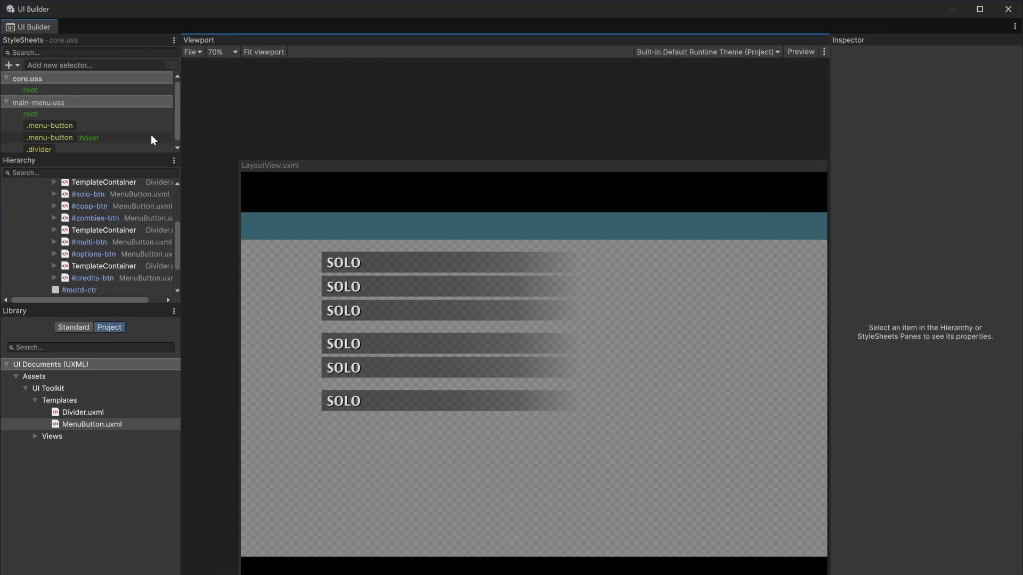
pyautogui.click(54, 206)
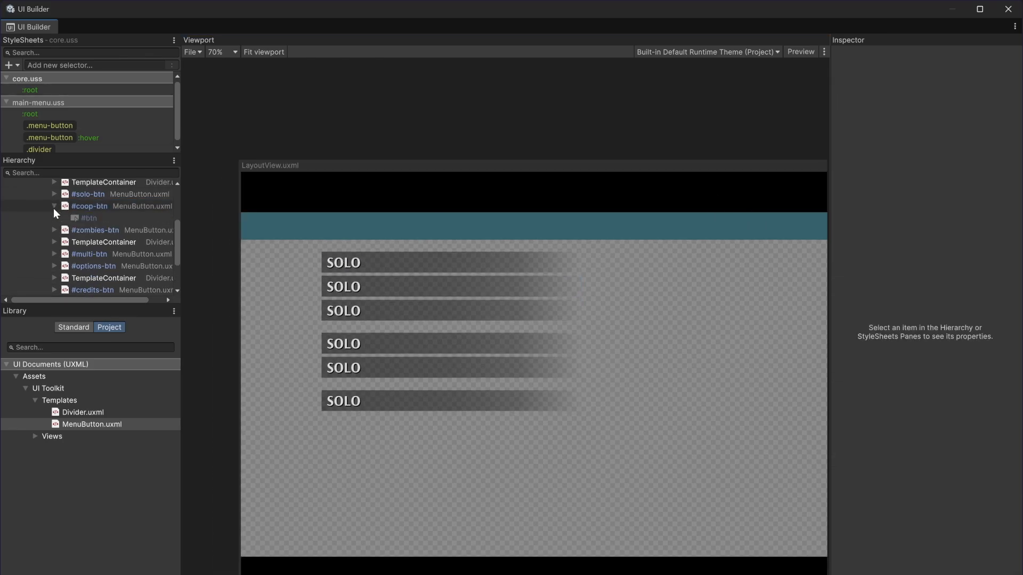
pyautogui.click(88, 218)
pyautogui.scroll(10, 953, 256)
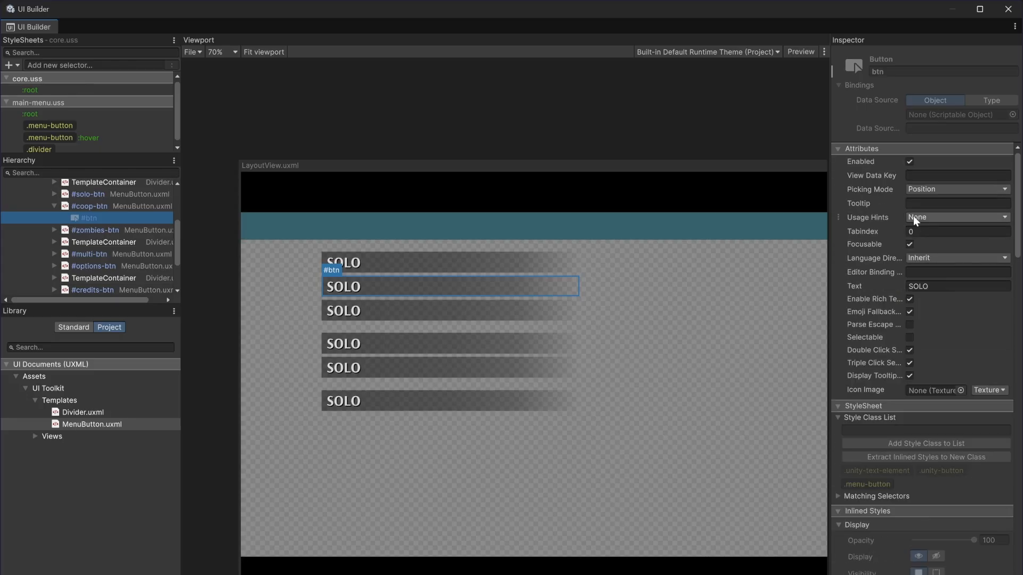
pyautogui.click(955, 288)
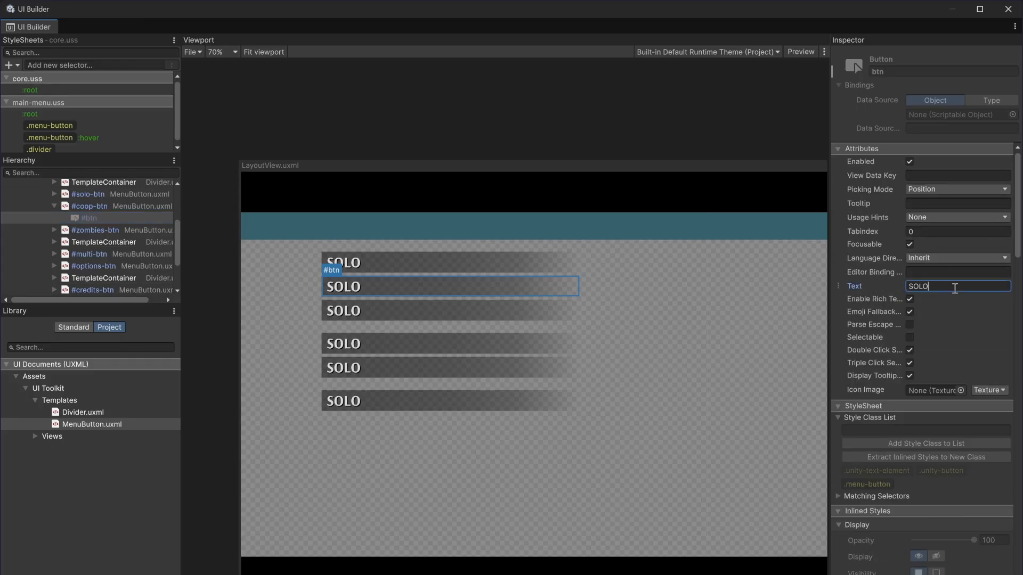
pyautogui.hotkey('ctrl', 'a')
pyautogui.write('COOP')
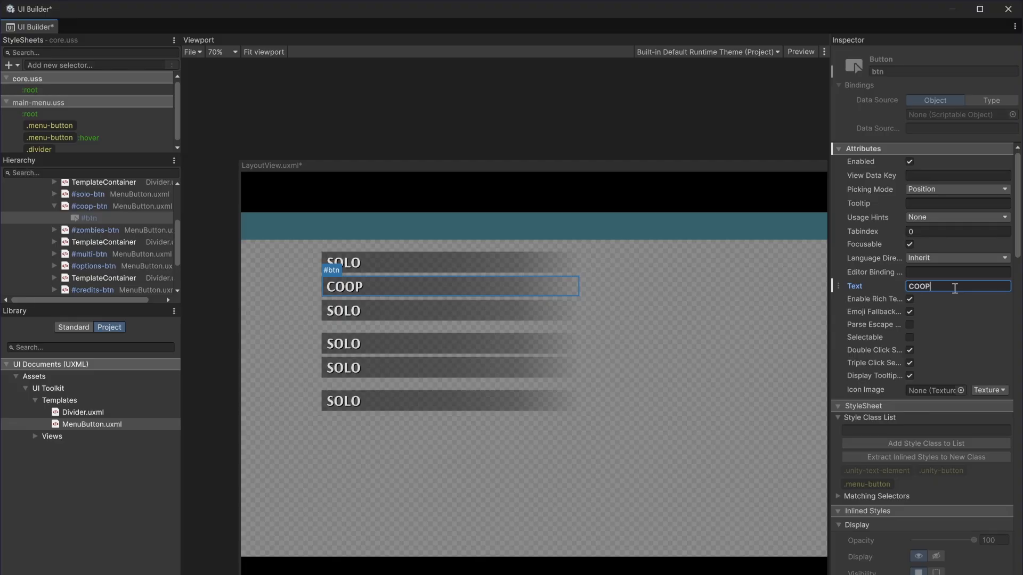
pyautogui.write('ERATIVE CA')
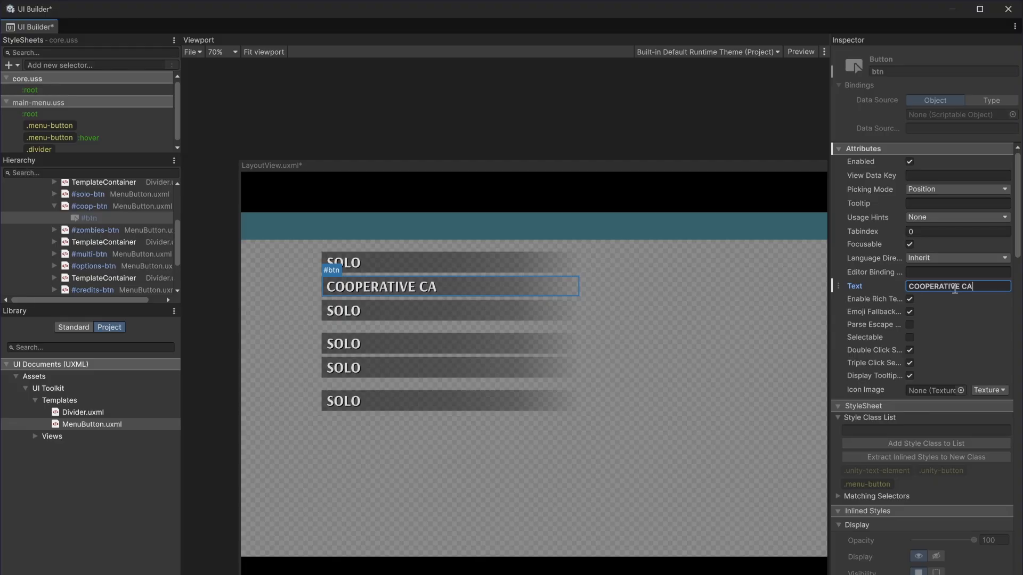
pyautogui.write('MPAIGN')
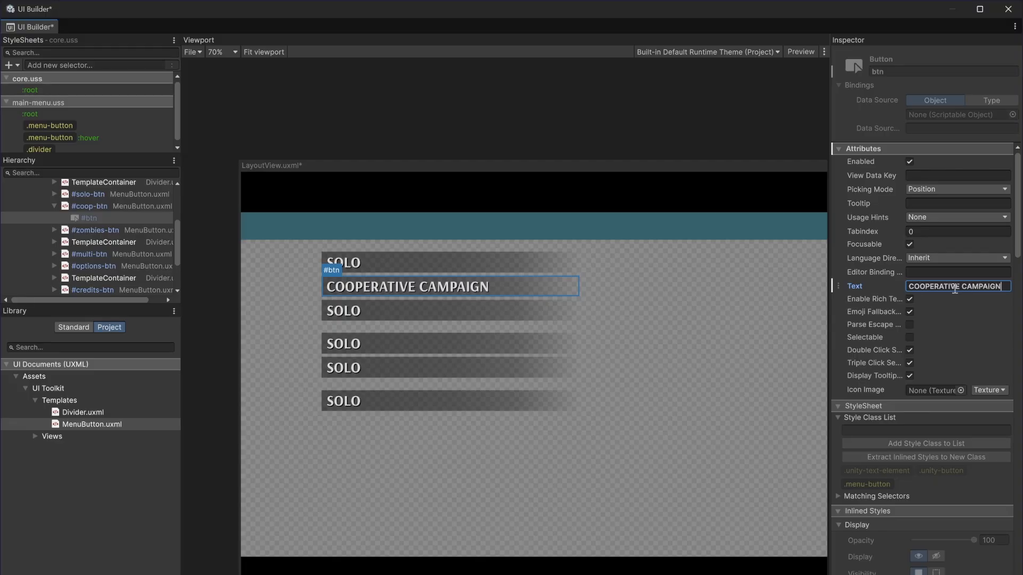
# Set the text of the #btn element inside #zombies-btn to NAZI ZOMBIES.
pyautogui.hotkey('alt', 'Tab')
pyautogui.hotkey('alt', 'Tab')
pyautogui.click(54, 229)
pyautogui.click(405, 310)
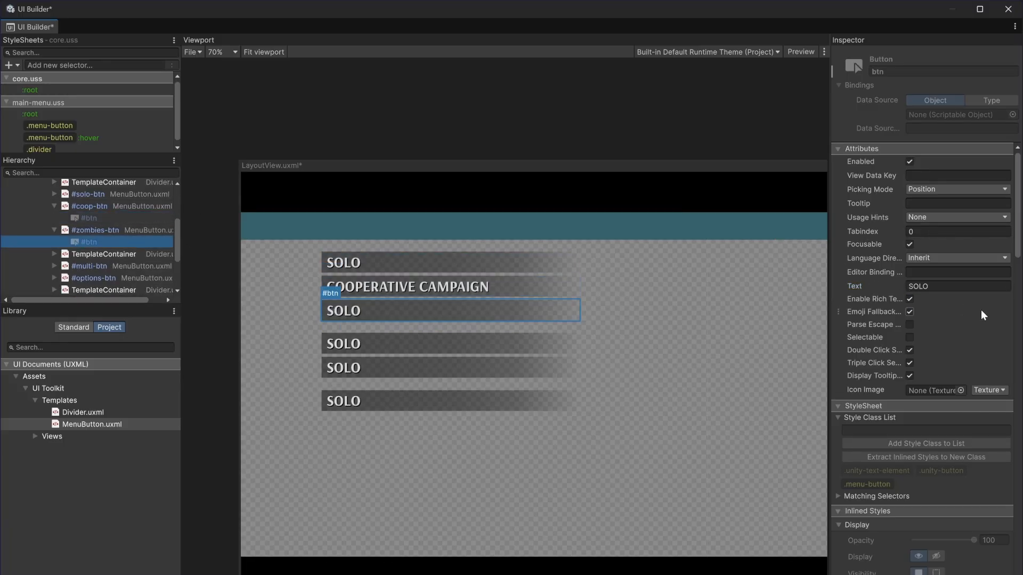
pyautogui.click(953, 291)
pyautogui.write('NAZI ZOM')
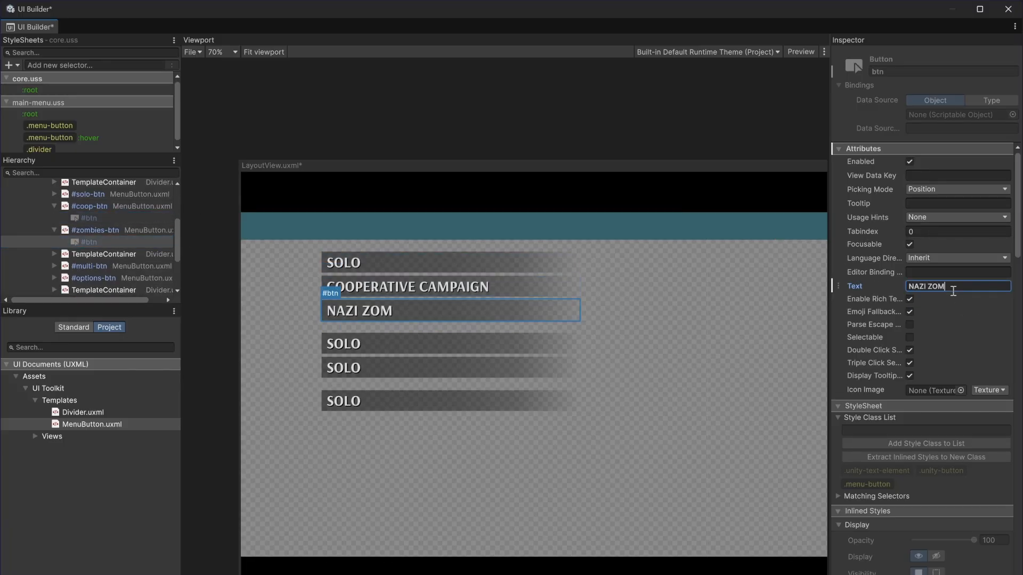
pyautogui.write('BIES')
# Set the text of the #btn element inside #multi-btn to MULTIPLAYER.
pyautogui.click(53, 265)
pyautogui.click(86, 278)
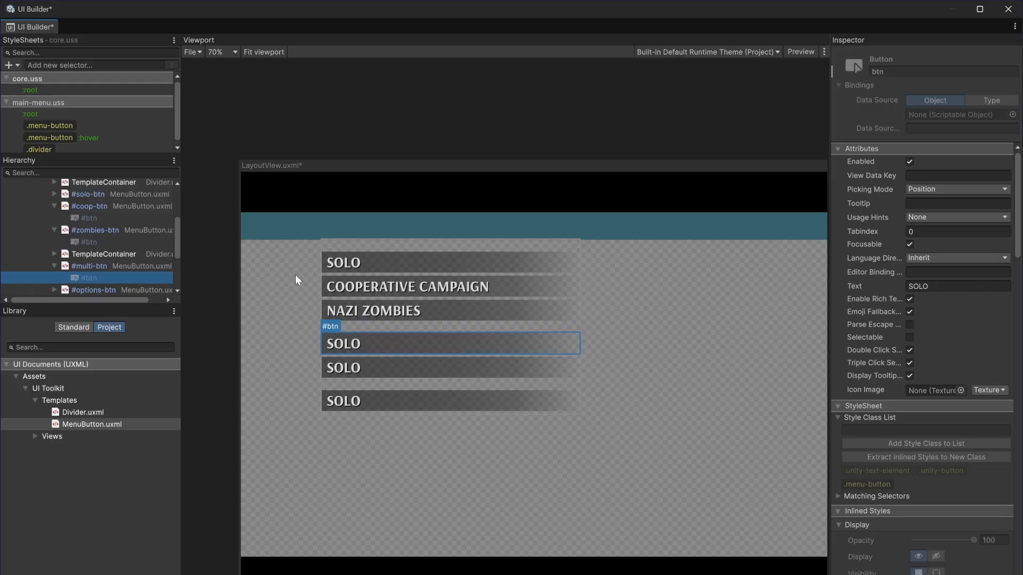
pyautogui.click(959, 287)
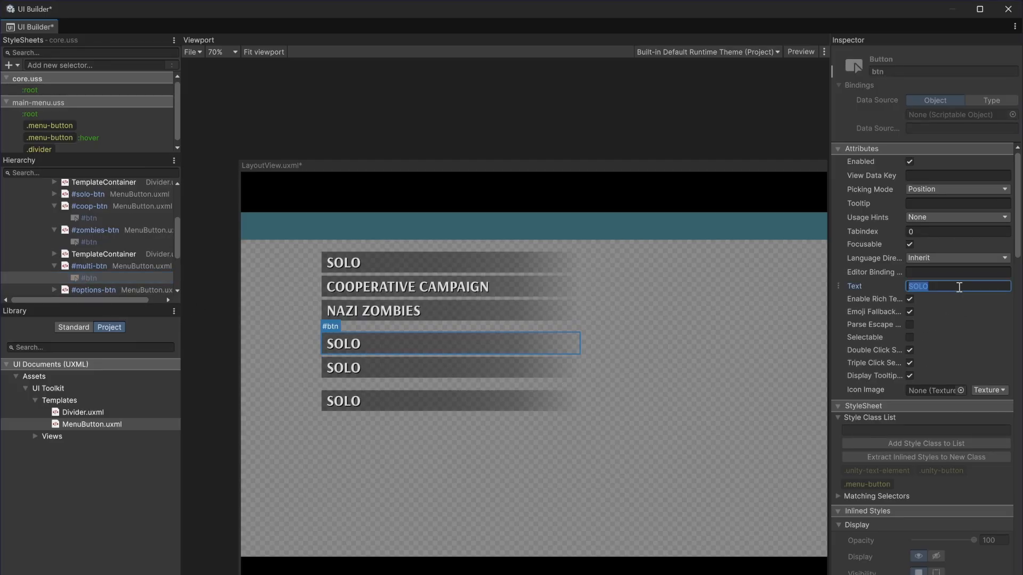
pyautogui.write('MULTIPLAYER')
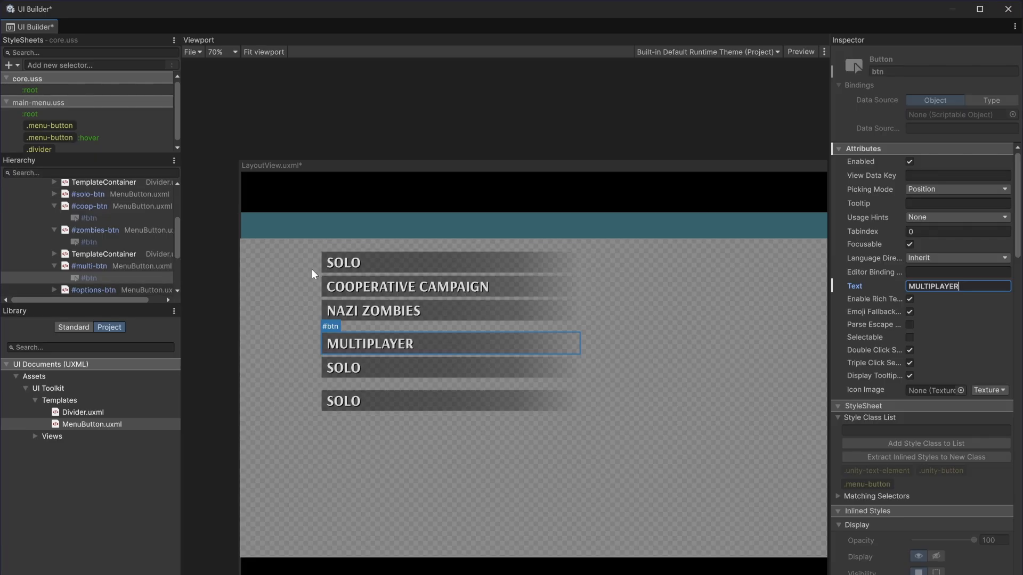
# Set the text of the #btn element inside #options-btn to OPTIONS.
pyautogui.scroll(-1, 96, 266)
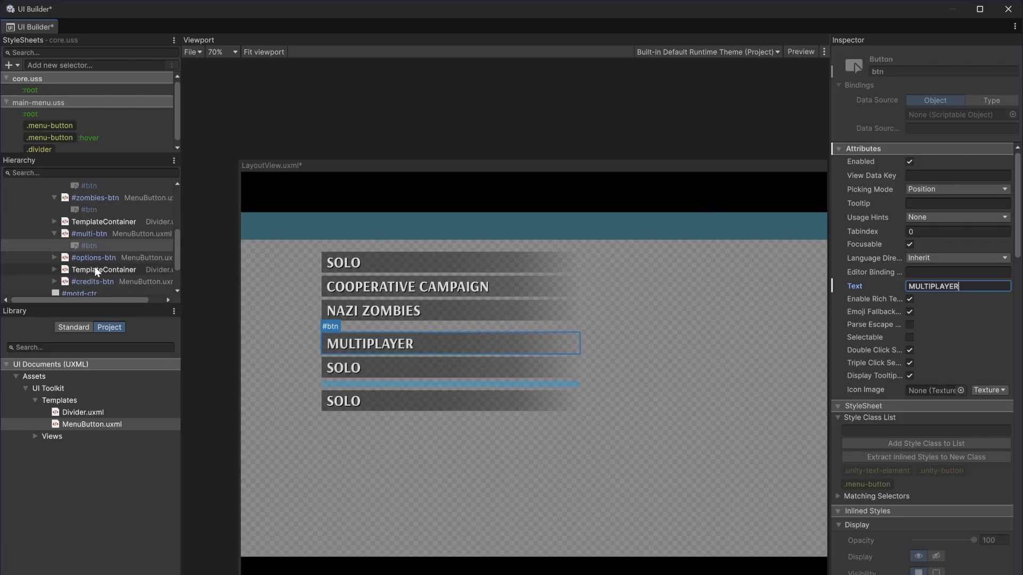
pyautogui.click(54, 257)
pyautogui.click(104, 270)
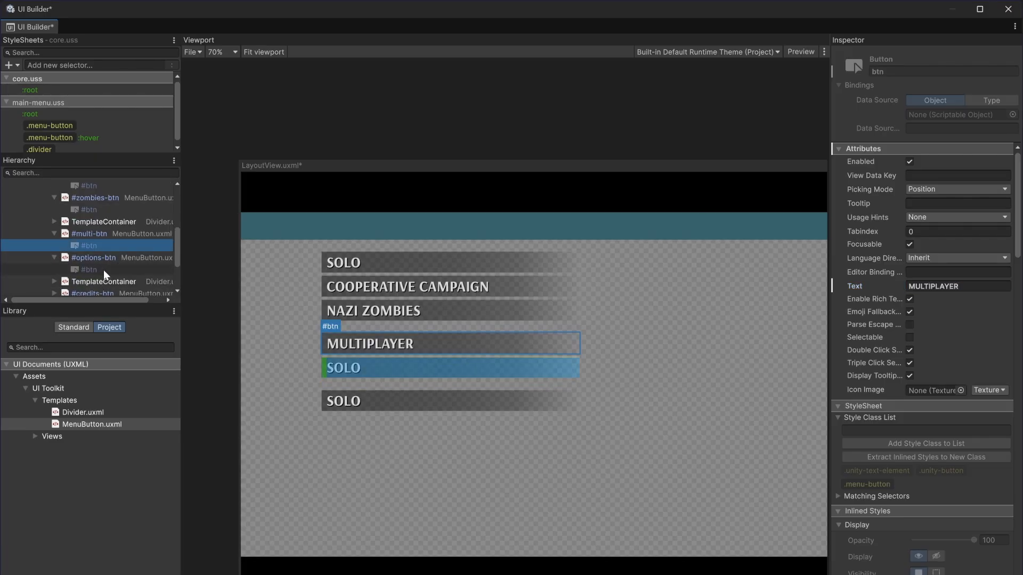
pyautogui.click(979, 285)
pyautogui.write('OPTIONS')
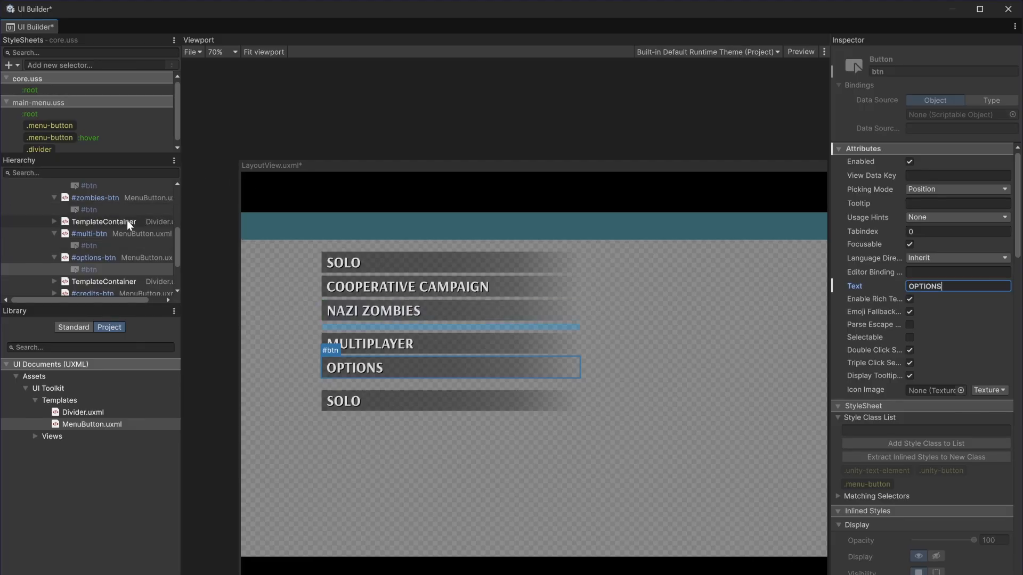
# Set the text of the #btn element inside #credits-btn to CREDITS.
pyautogui.scroll(-1, 127, 219)
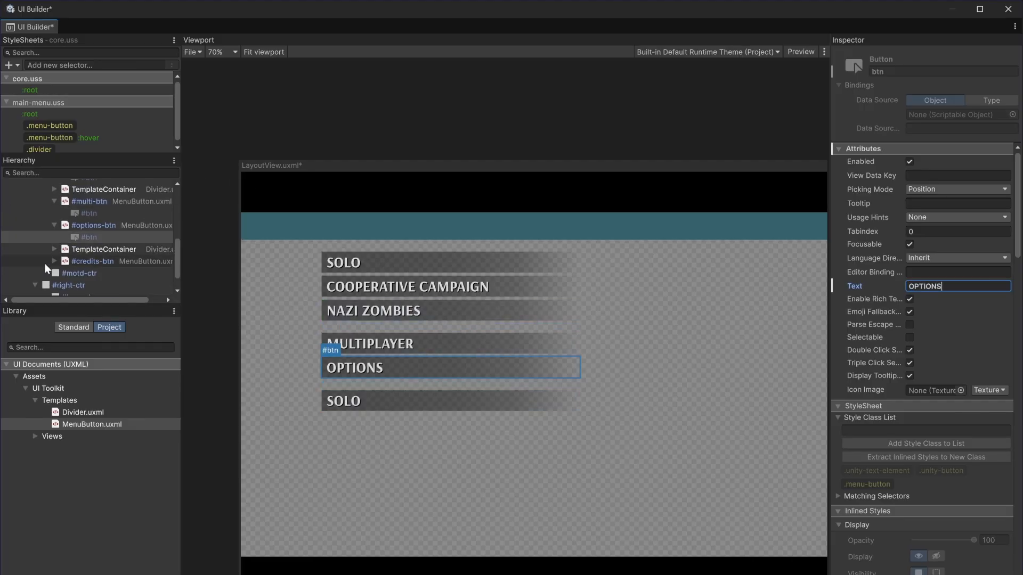
pyautogui.click(54, 261)
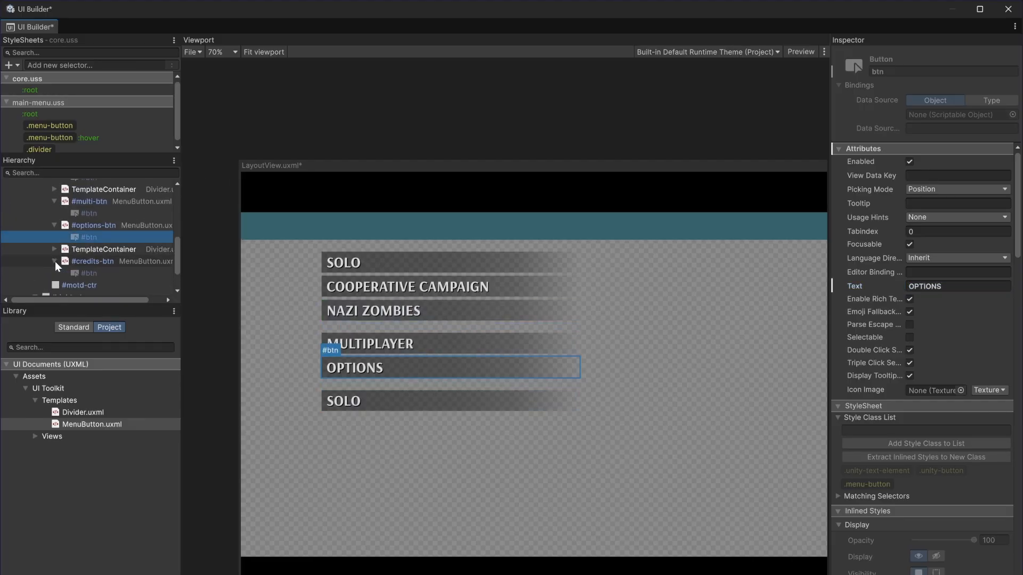
pyautogui.click(94, 276)
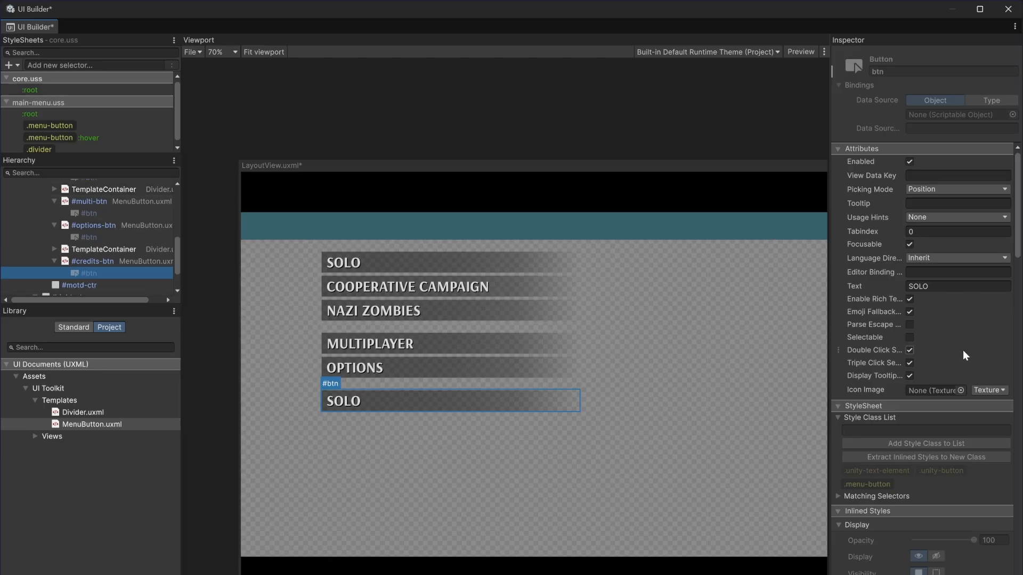
pyautogui.click(942, 285)
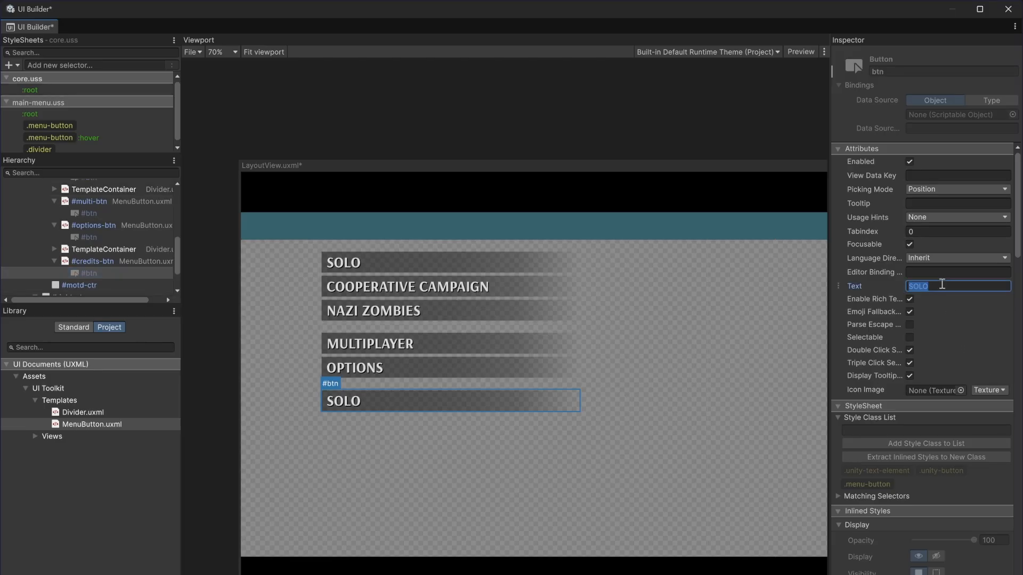
pyautogui.write('CREDITS')
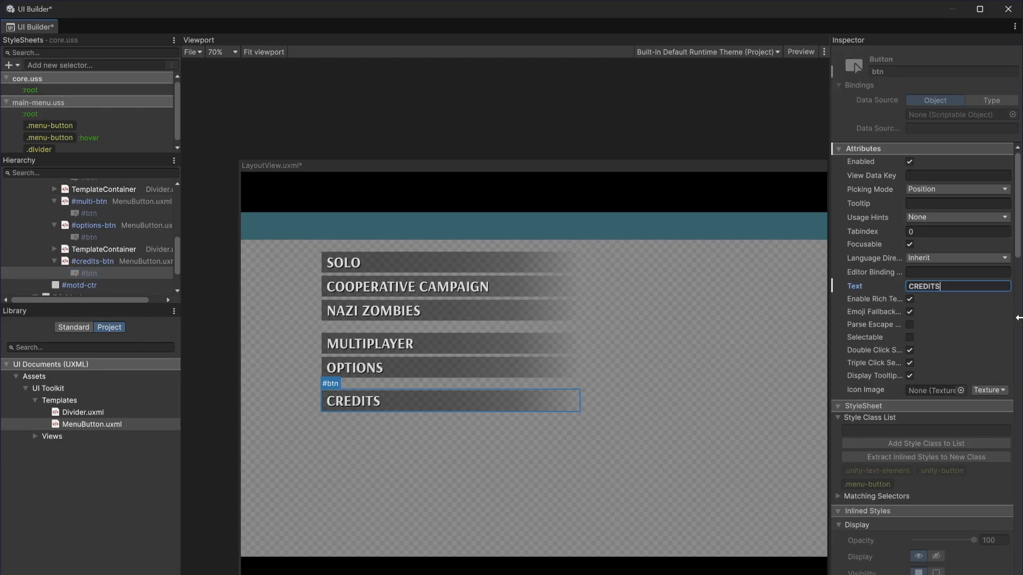
pyautogui.click(149, 491)
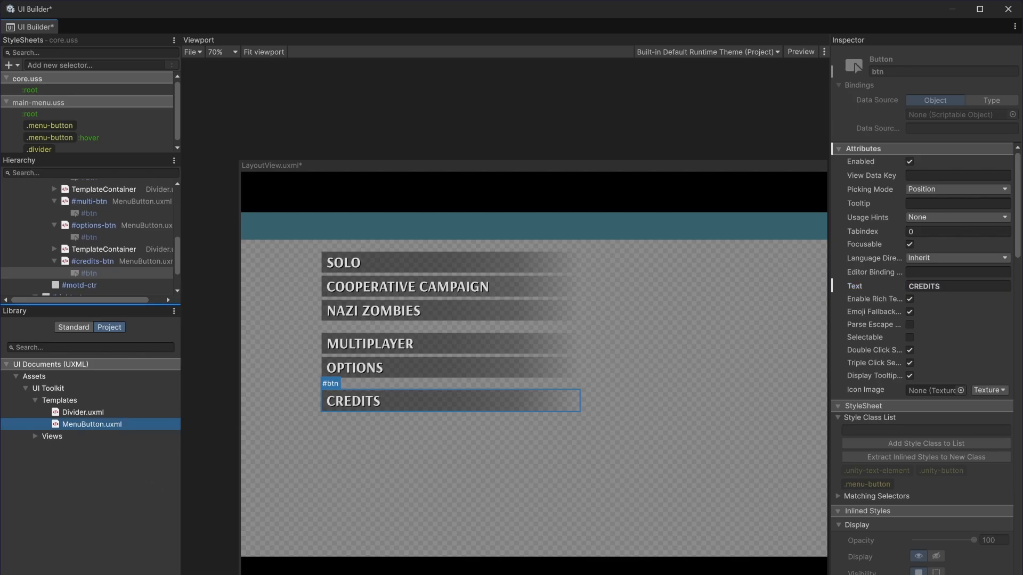
# Save the layout and check the menu buttons in preview mode.
pyautogui.hotkey('alt', 'Tab')
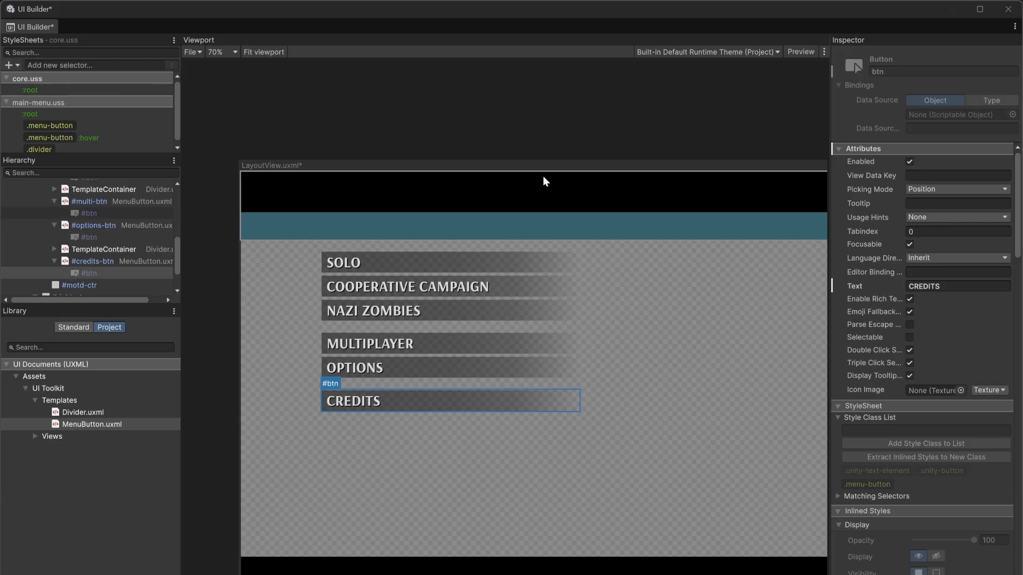
pyautogui.click(574, 137)
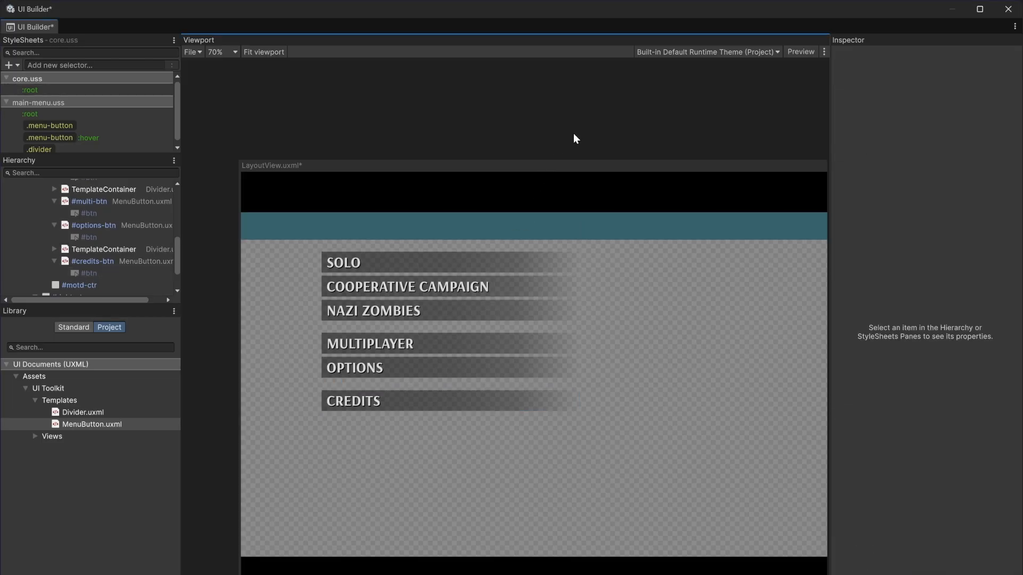
pyautogui.click(796, 52)
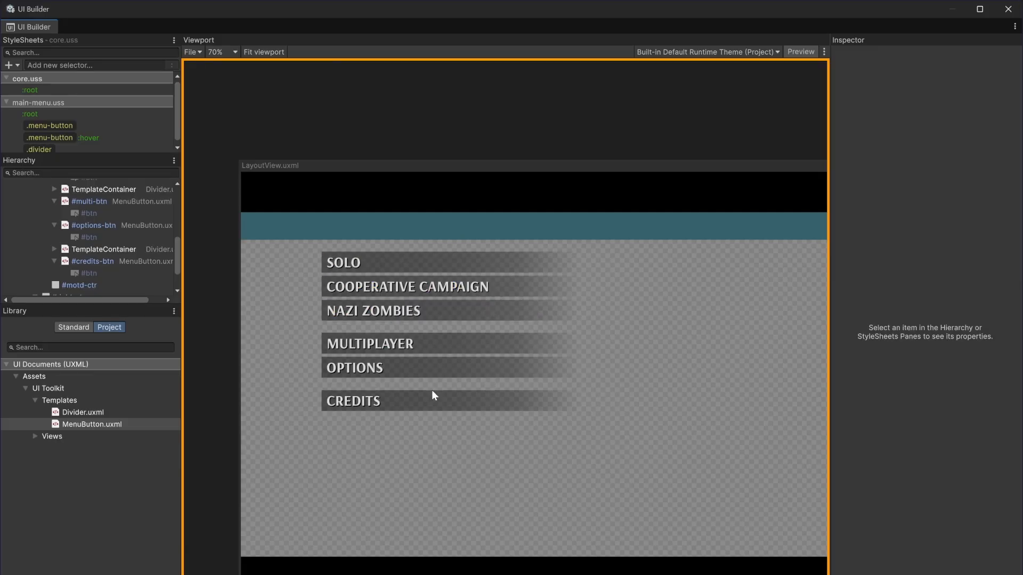
pyautogui.click(801, 51)
pyautogui.scroll(-1, 724, 123)
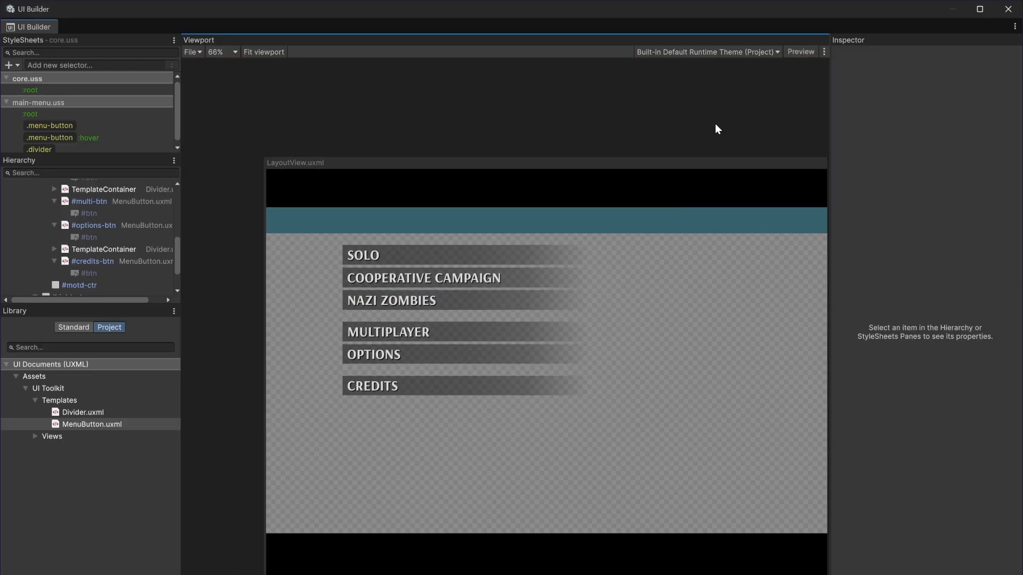
# Switch to the Main_Console.png reference image and examine its header and menu layout.
pyautogui.moveTo(714, 126); pyautogui.dragTo(677, 125, button='middle')
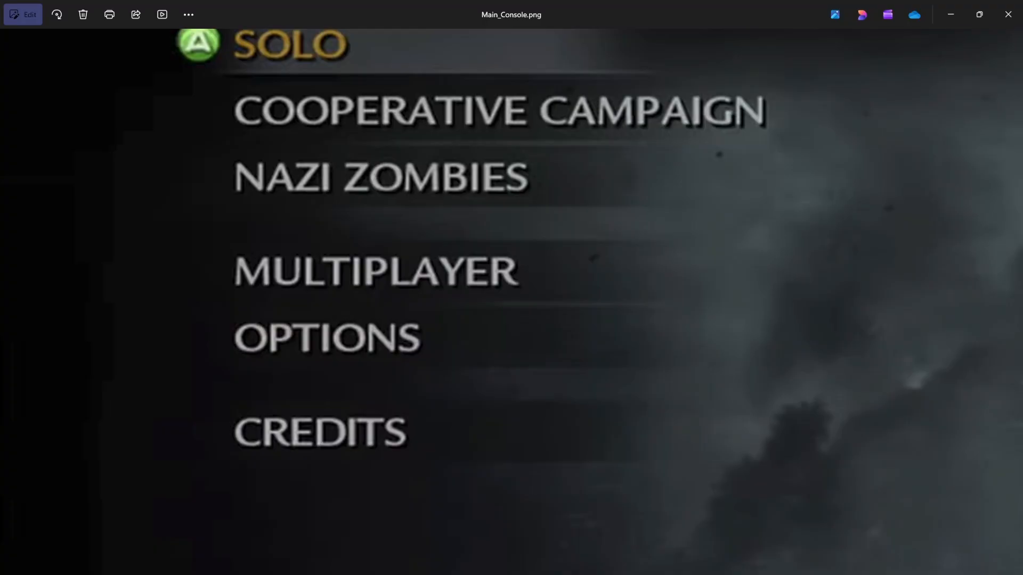
pyautogui.scroll(-5, 566, 270)
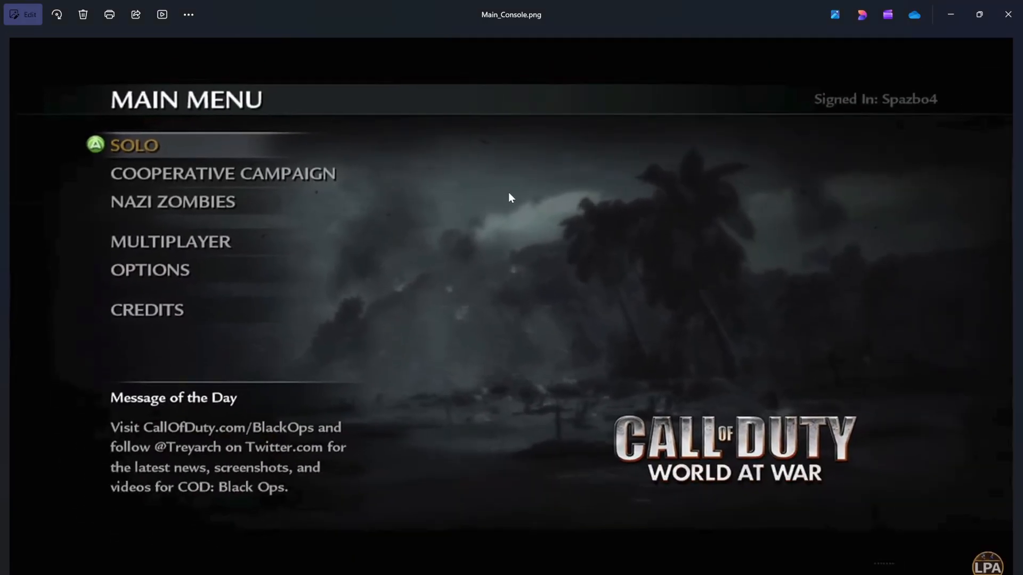
pyautogui.scroll(2, 840, 104)
pyautogui.scroll(-3, 843, 102)
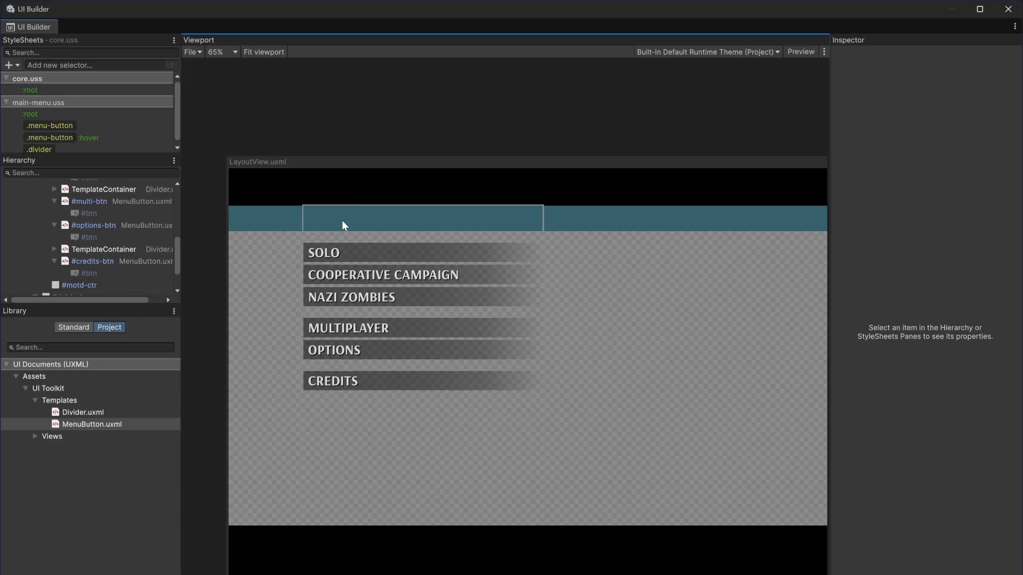
# Change the background colour of header-bar-ctr to a very dark blue-grey.
pyautogui.click(342, 221)
pyautogui.scroll(2, 90, 209)
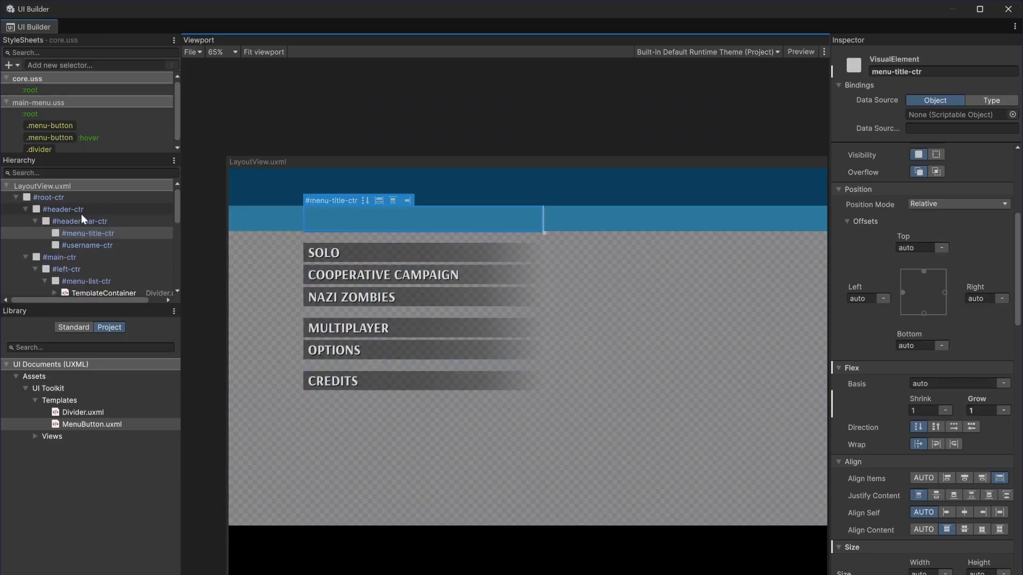
pyautogui.click(81, 213)
pyautogui.click(71, 221)
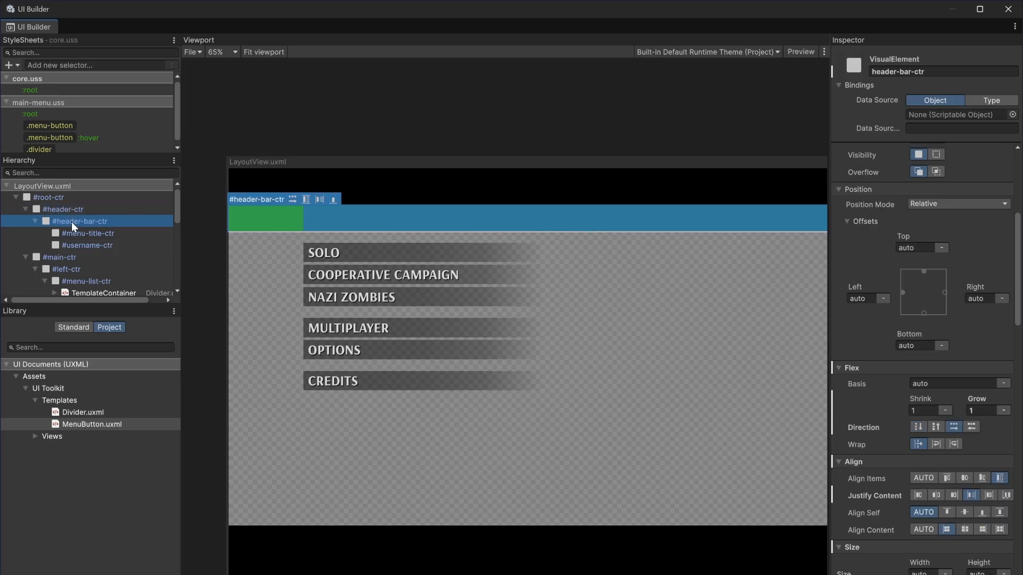
pyautogui.scroll(-3, 895, 382)
pyautogui.scroll(-10, 895, 382)
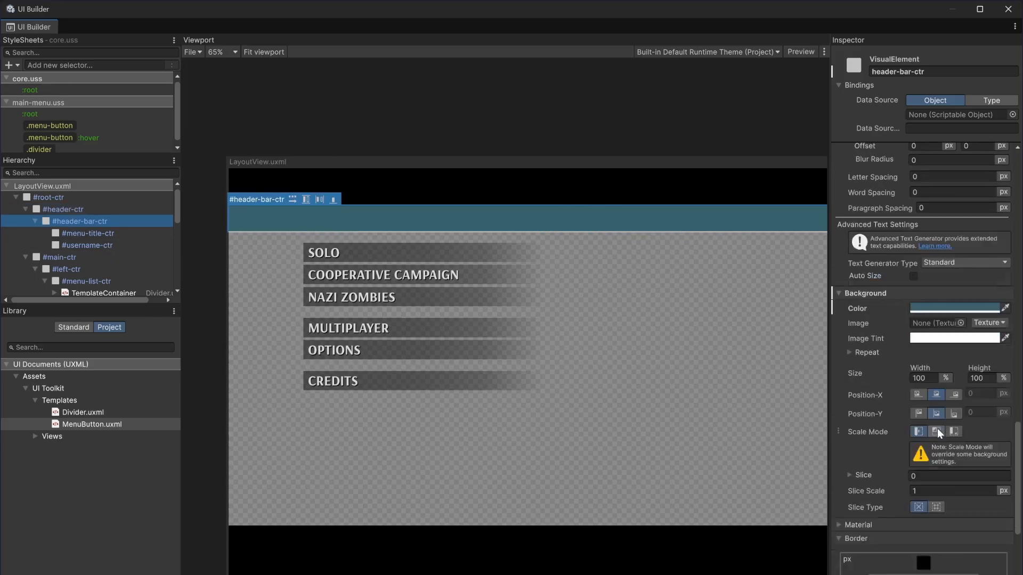
pyautogui.click(924, 308)
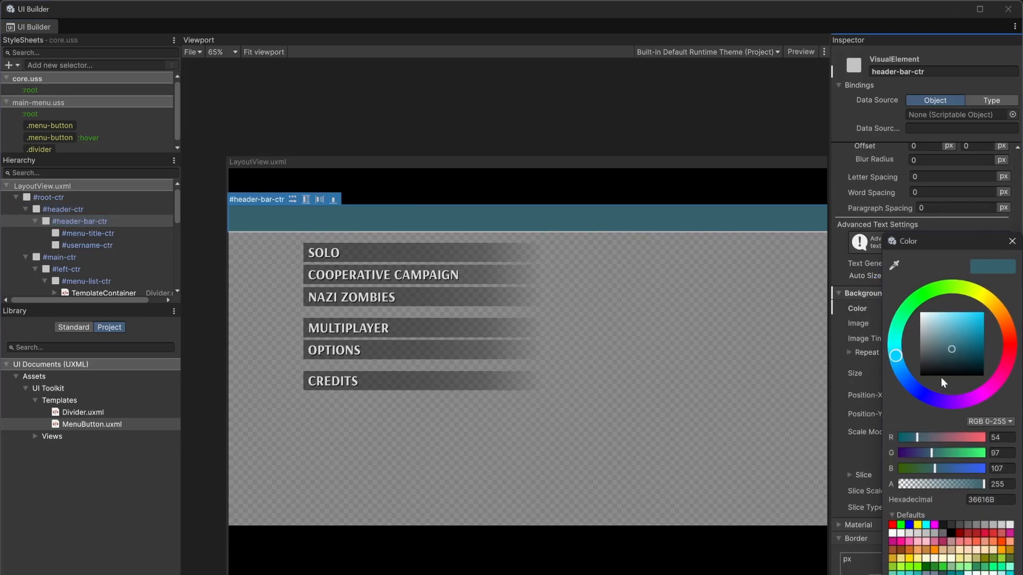
pyautogui.moveTo(945, 356); pyautogui.dragTo(933, 370)
pyautogui.click(598, 148)
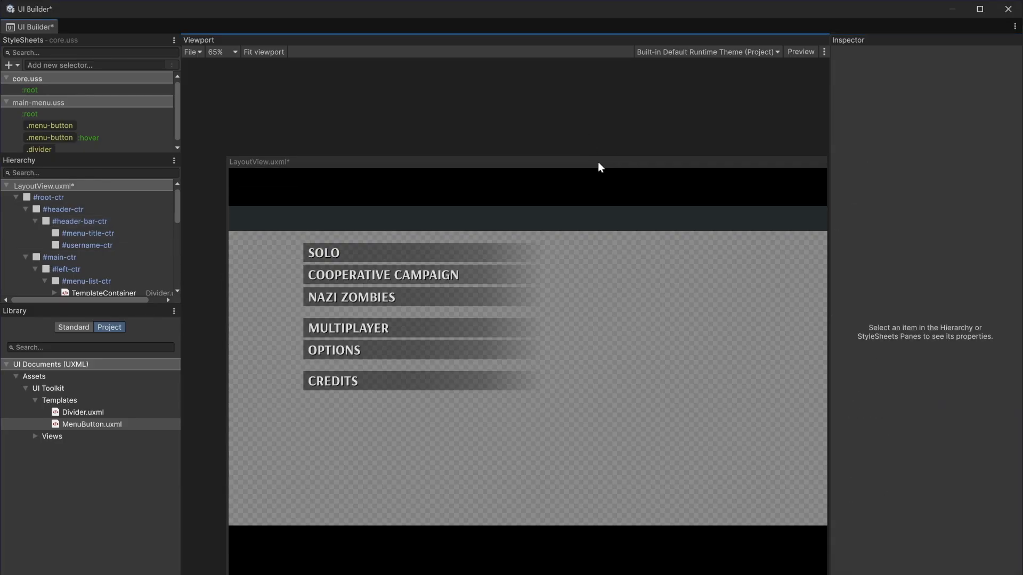
# Add a standard Label as a child of menu-title-ctr in the header bar.
pyautogui.moveTo(619, 301); pyautogui.dragTo(588, 344, button='middle')
pyautogui.scroll(-5, 644, 334)
pyautogui.scroll(4, 644, 334)
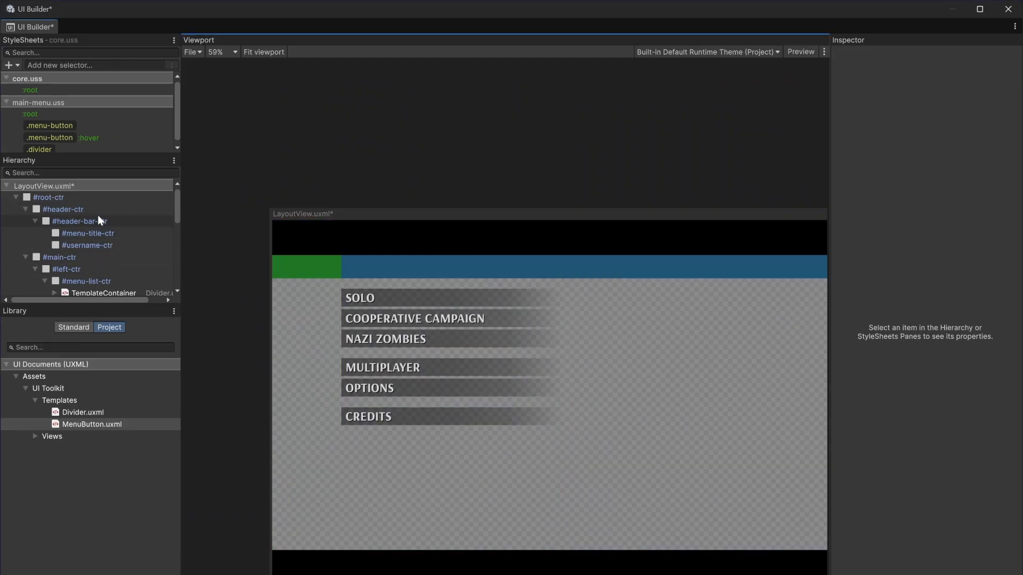
pyautogui.click(88, 233)
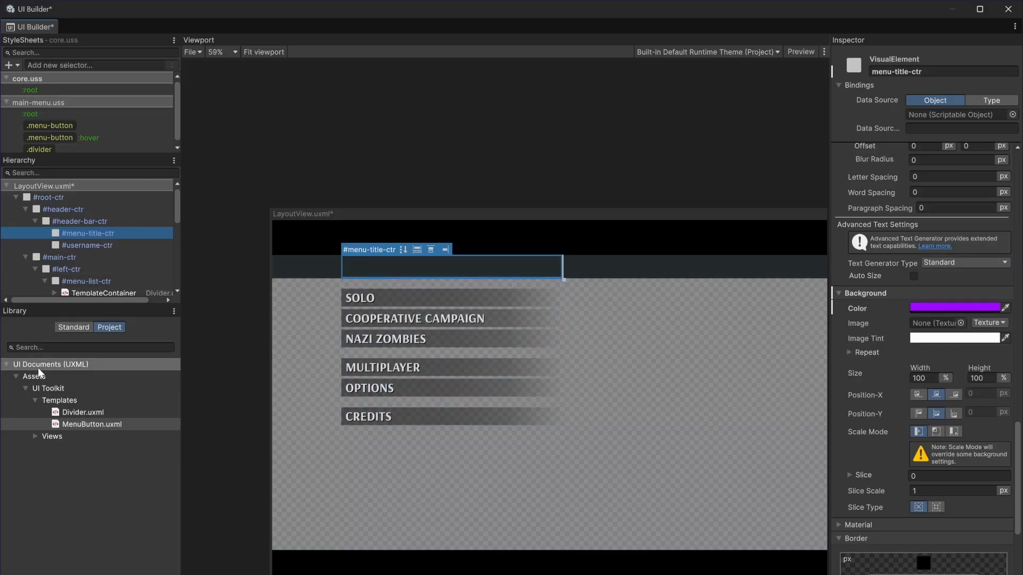
pyautogui.click(75, 328)
pyautogui.moveTo(28, 538); pyautogui.dragTo(96, 232)
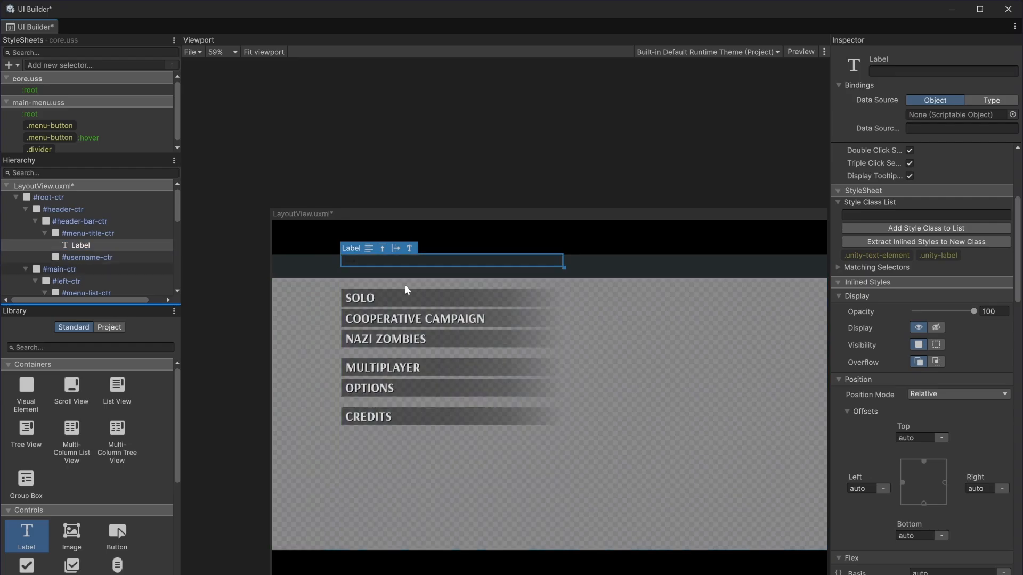
# Name the new label in menu-title-ctr "mentu-title-lbl".
pyautogui.click(77, 245)
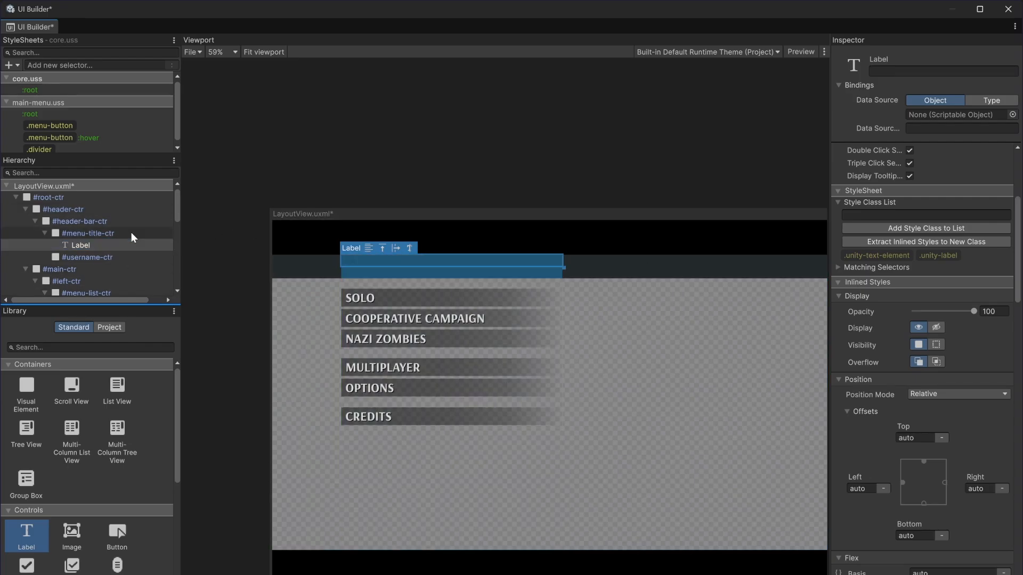
pyautogui.click(913, 72)
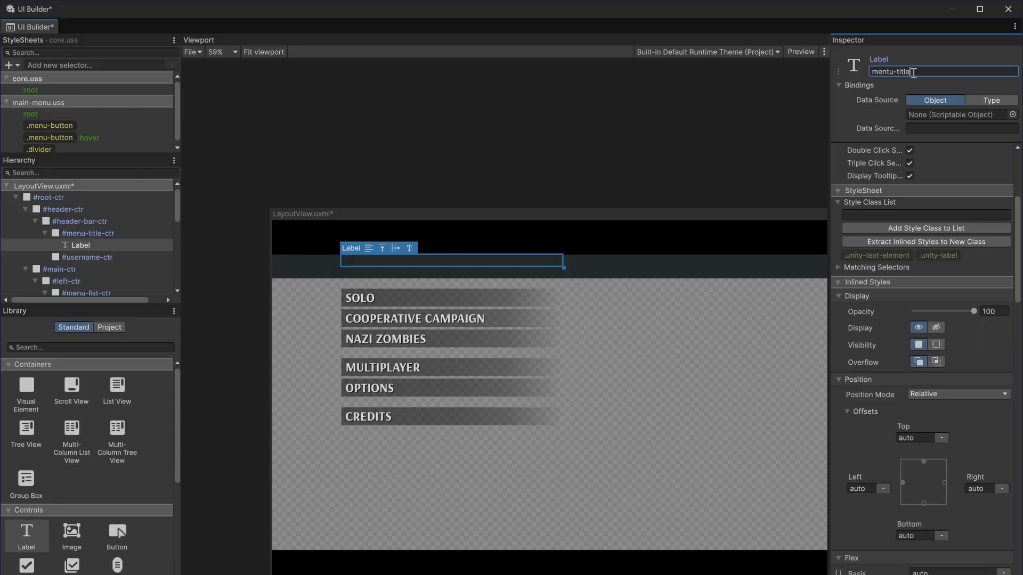
pyautogui.write('mentu-title-lbl')
pyautogui.press('Return')
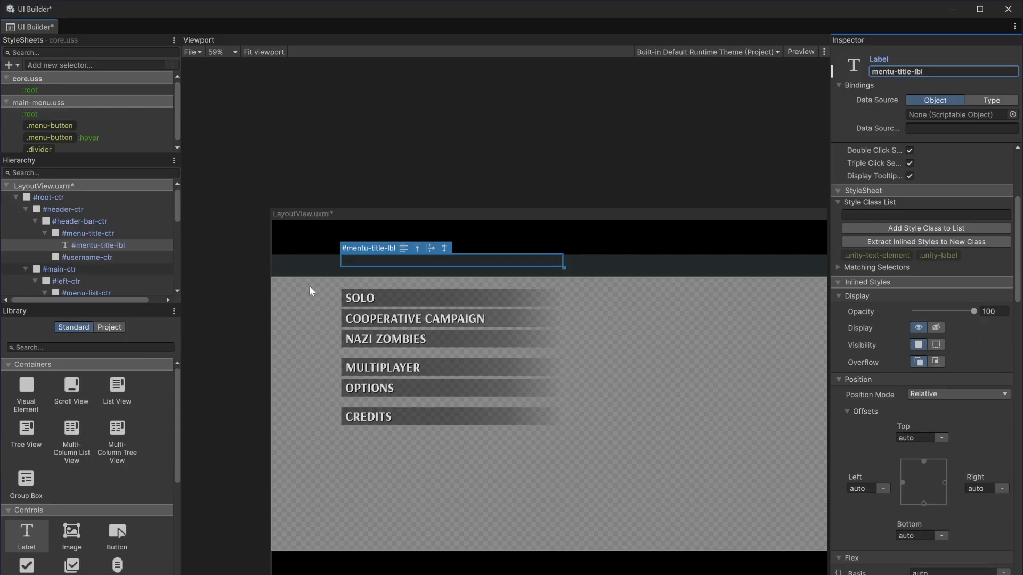
# Set the title label's margin and padding to 0 and its font to Arsenal-Bold.
pyautogui.scroll(-10, 925, 353)
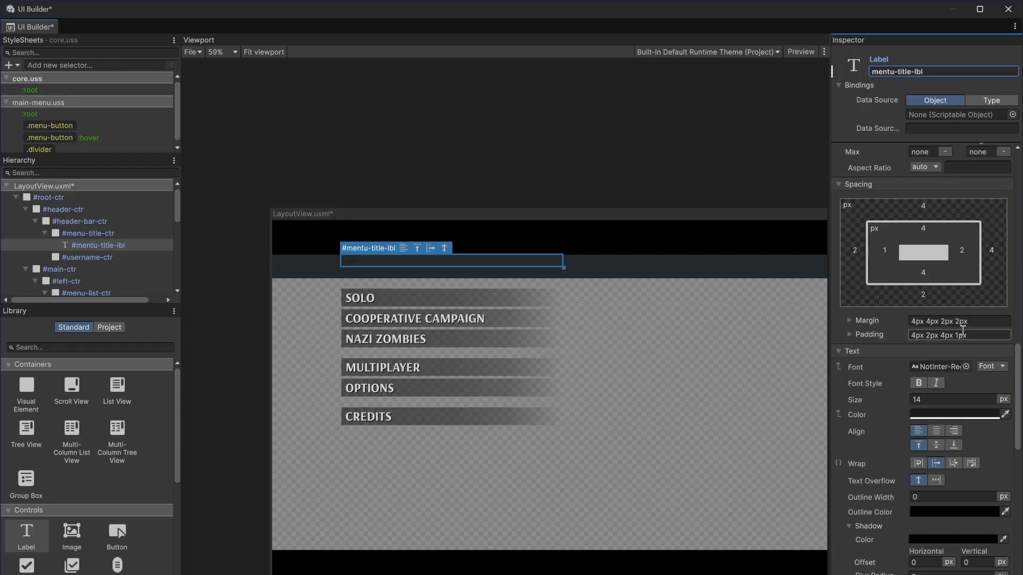
pyautogui.click(961, 322)
pyautogui.write('0')
pyautogui.press('Tab')
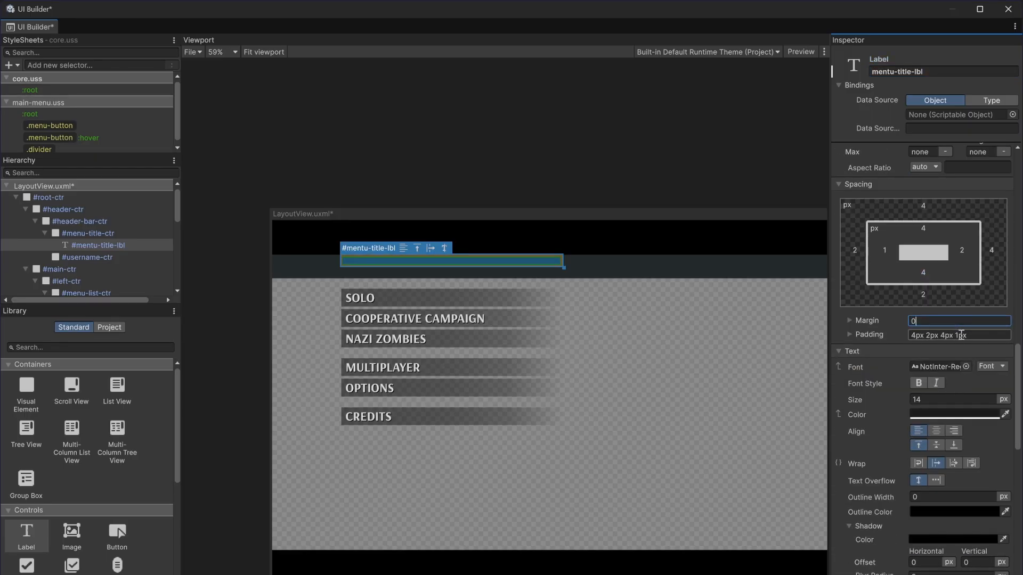
pyautogui.write('0')
pyautogui.press('Return')
pyautogui.click(965, 366)
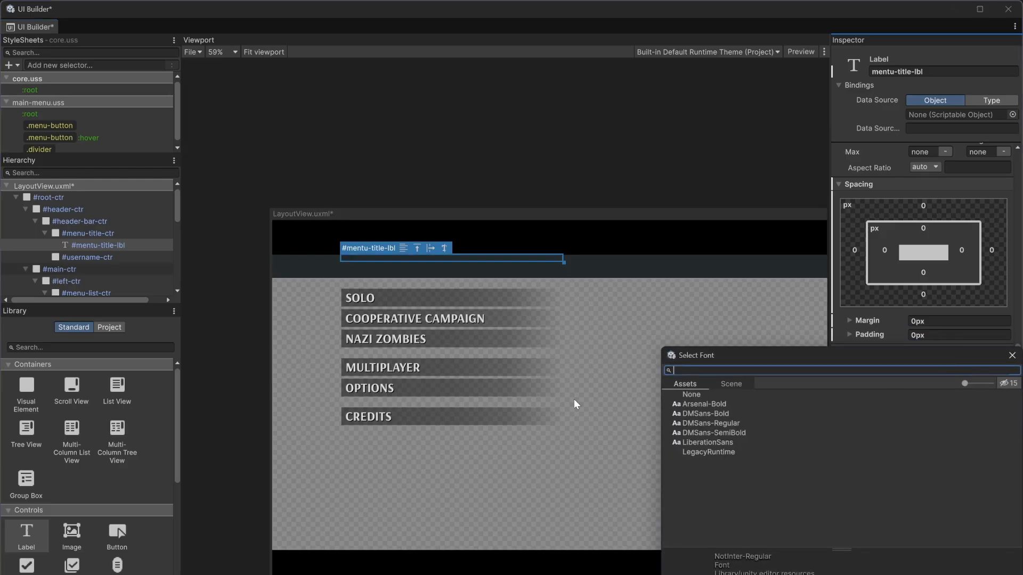
pyautogui.doubleClick(708, 408)
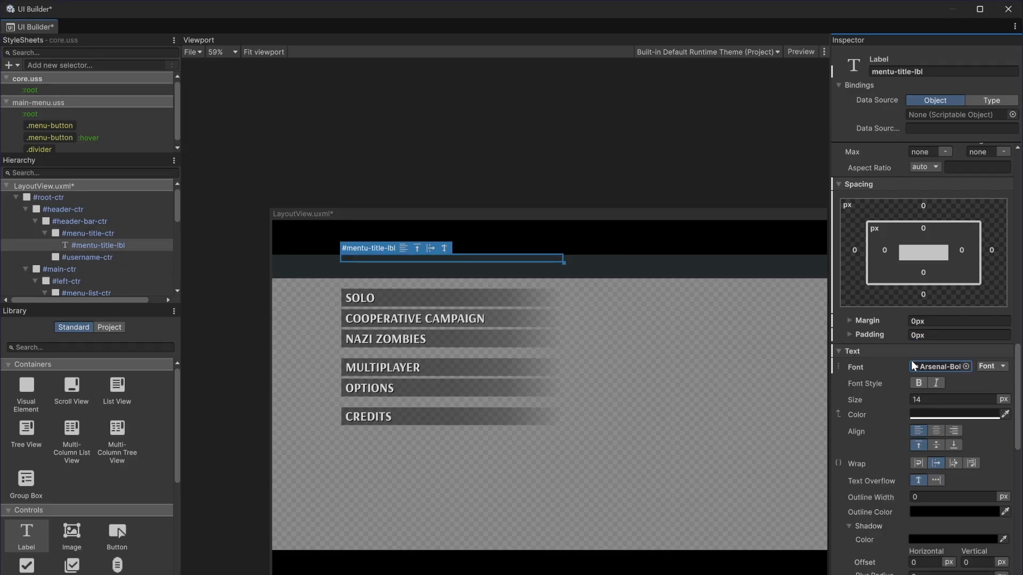
# Set the title label's text to "MAIN MENU" and save the layout.
pyautogui.scroll(10, 917, 364)
pyautogui.scroll(10, 928, 360)
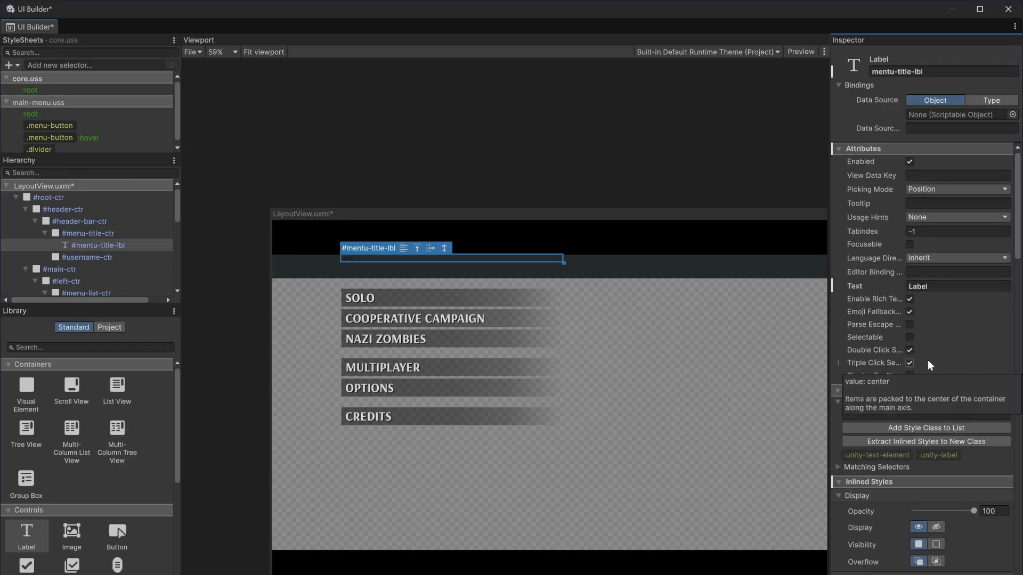
pyautogui.click(935, 285)
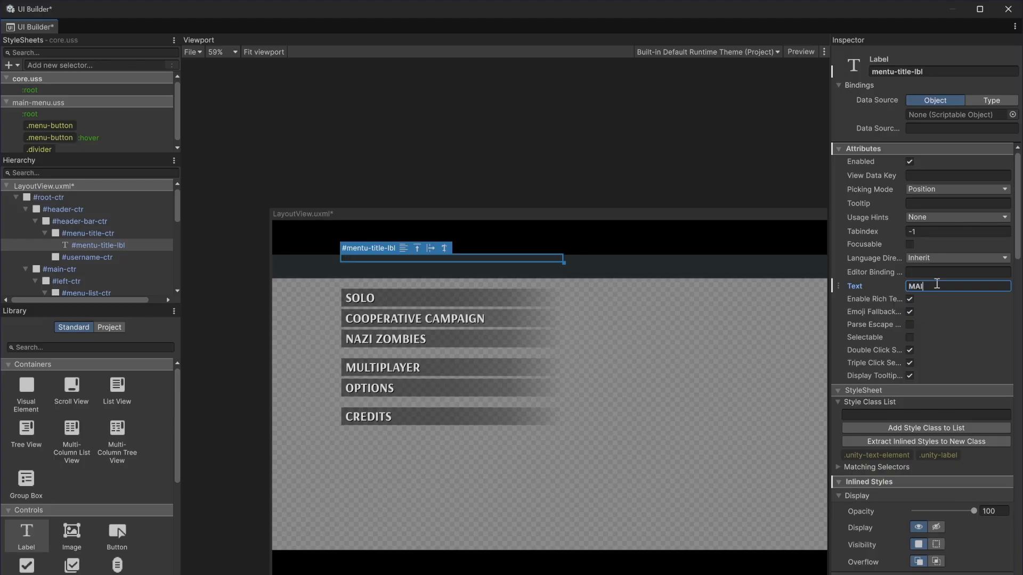
pyautogui.click(688, 194)
pyautogui.hotkey('ctrl', 's')
pyautogui.click(114, 245)
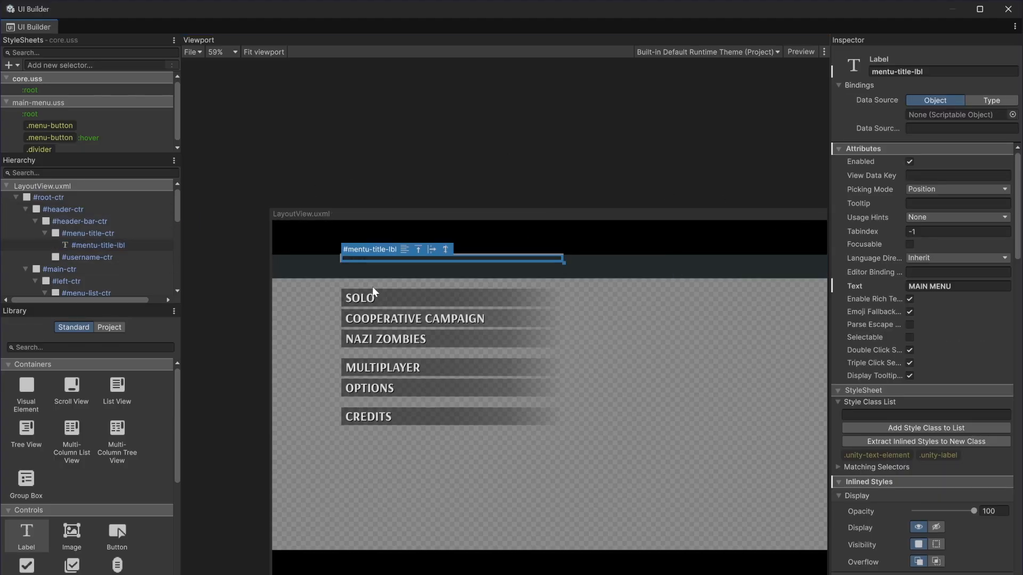
# Switch to the reference menu images and compare how the header titles look across the different screens.
pyautogui.scroll(5, 405, 296)
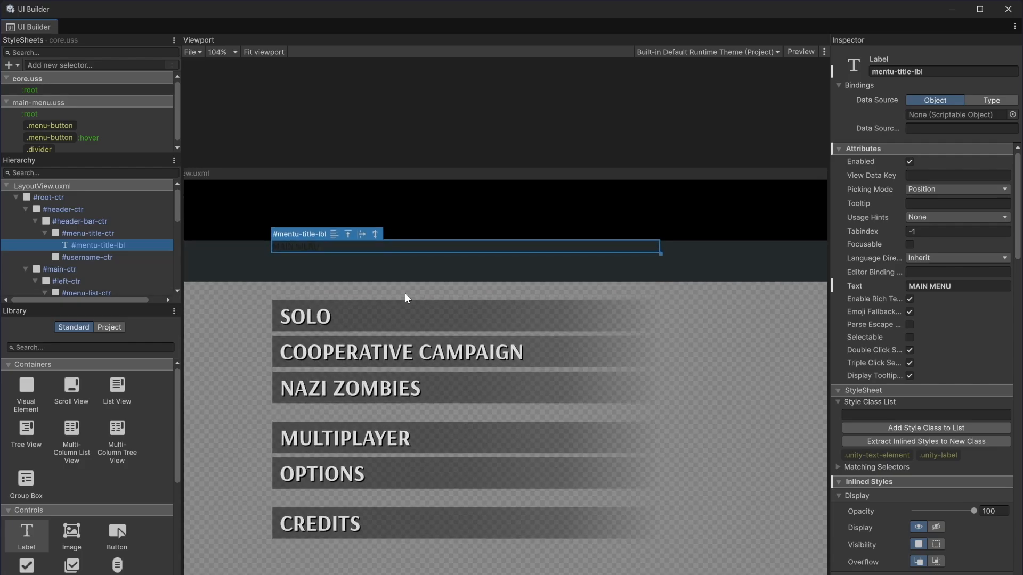
pyautogui.scroll(-1, 405, 293)
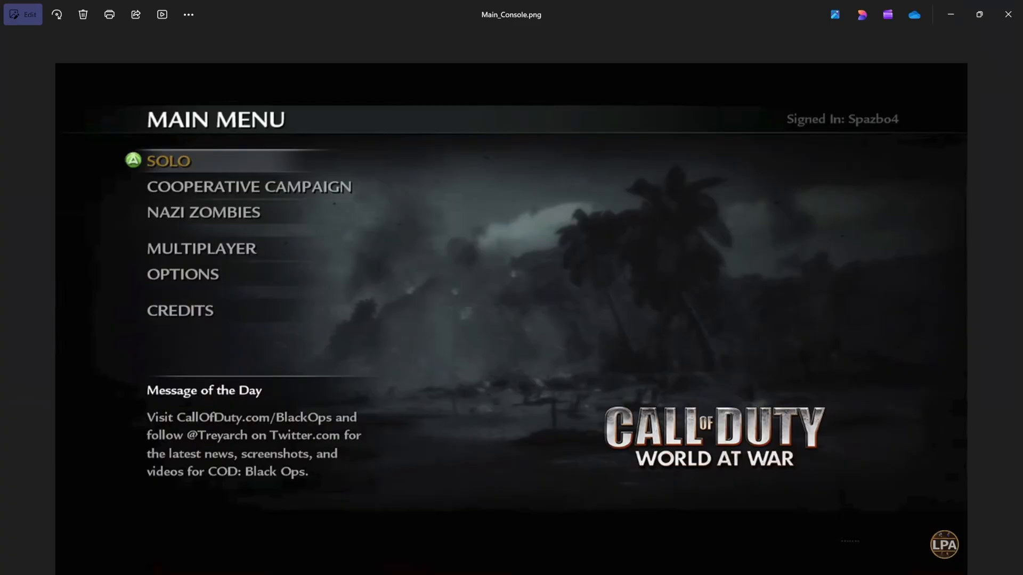
pyautogui.press('Right')
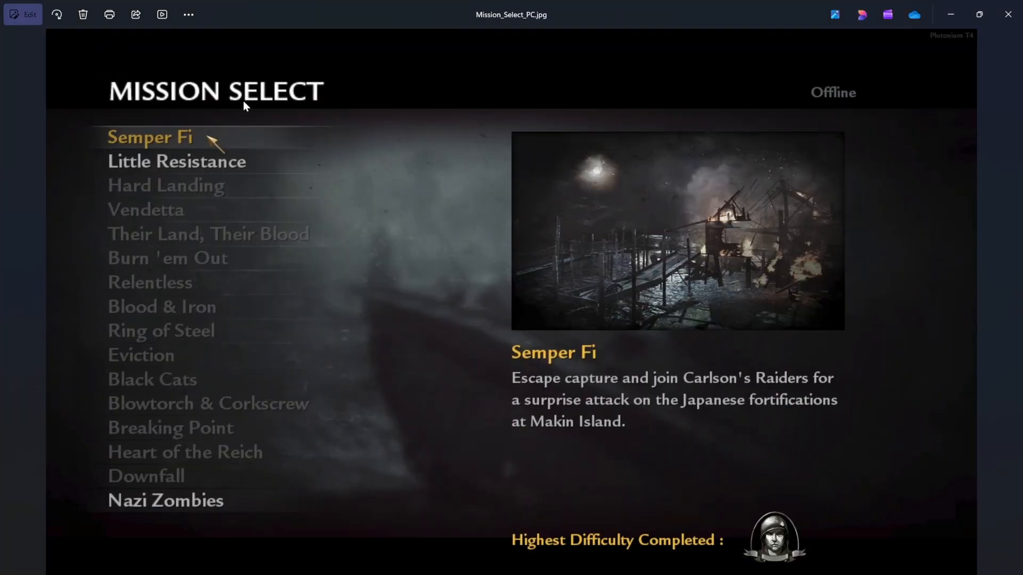
pyautogui.press('Right')
pyautogui.press('Right')
pyautogui.press('Left')
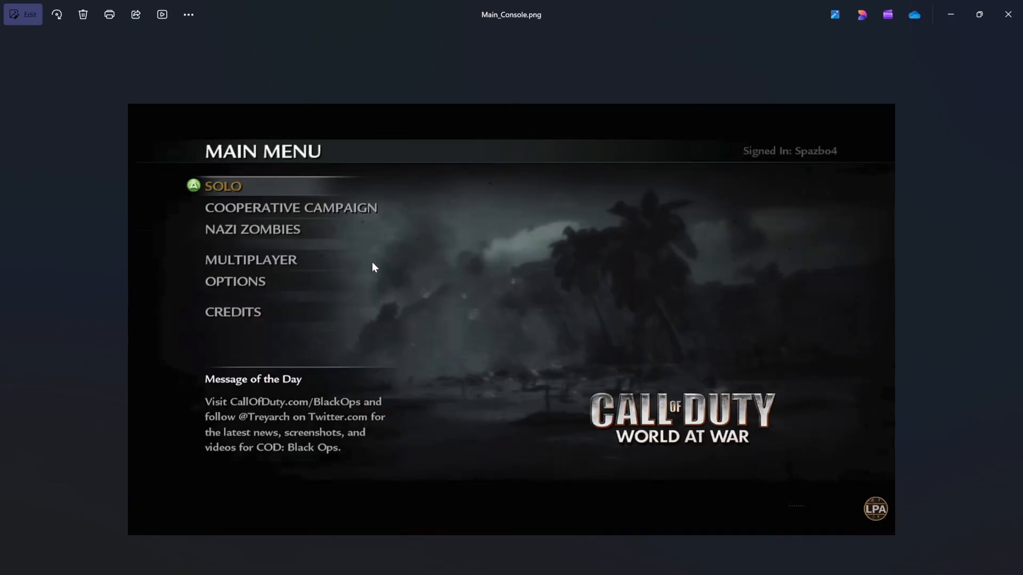
pyautogui.press('Right')
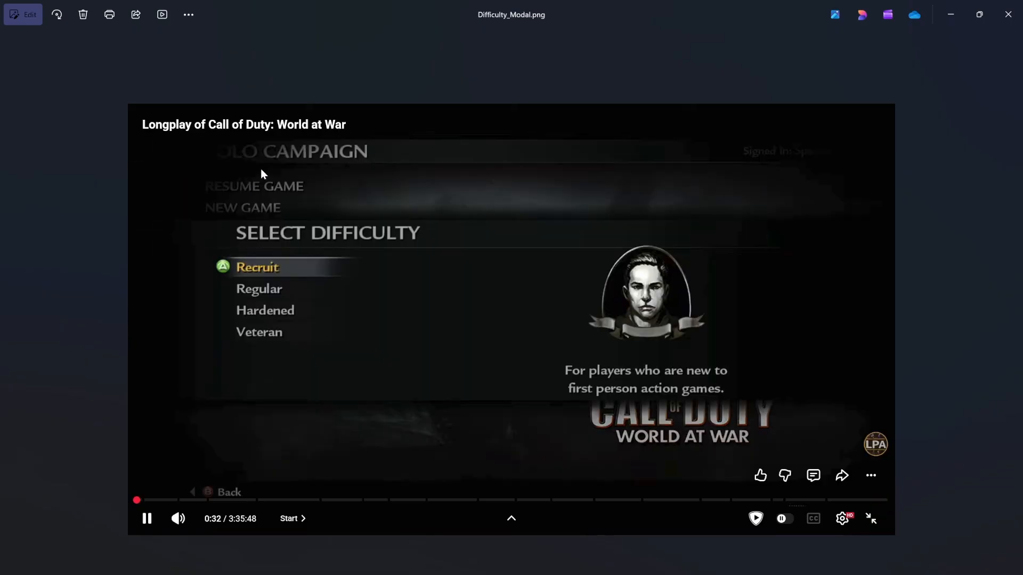
pyautogui.press('Right')
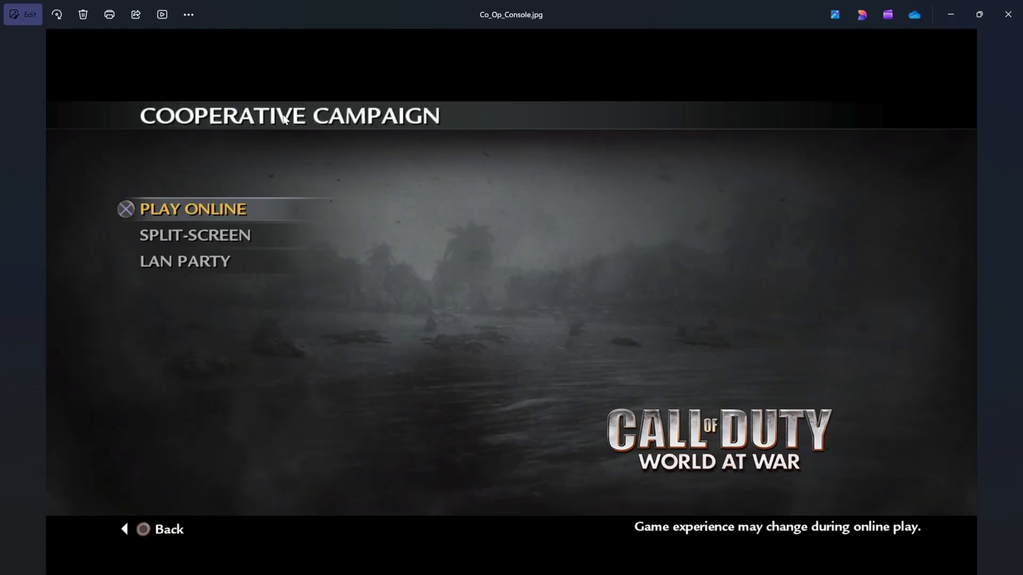
pyautogui.press('Left')
pyautogui.press('Left')
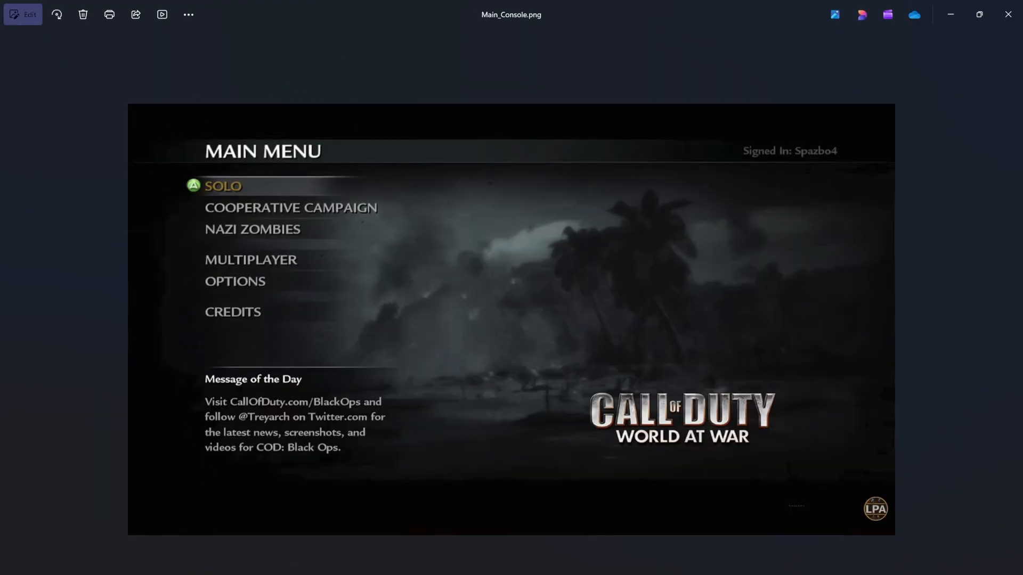
pyautogui.click(415, 543)
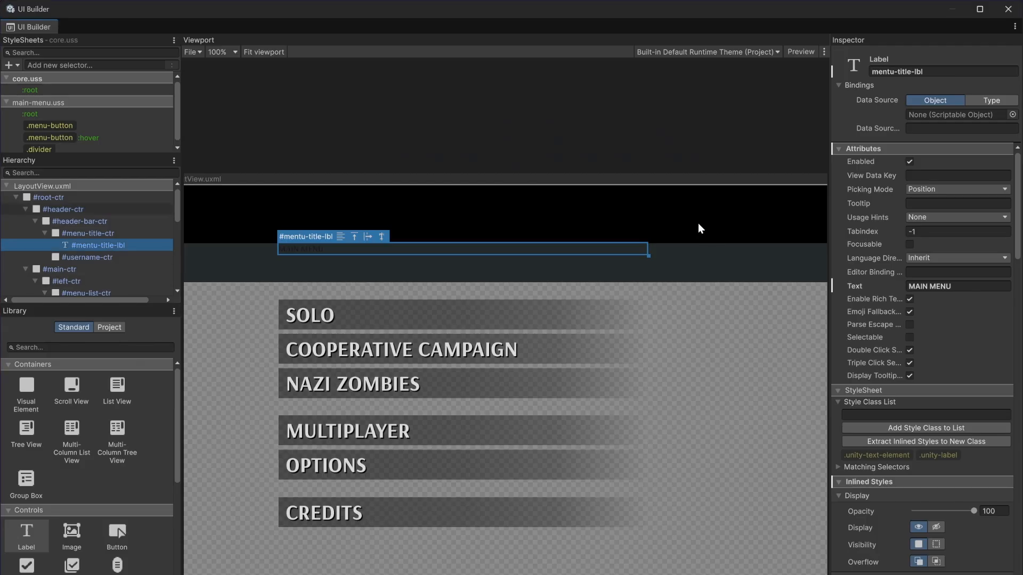
pyautogui.scroll(-1, 725, 382)
pyautogui.moveTo(700, 379); pyautogui.dragTo(404, 391, button='middle')
pyautogui.scroll(-2, 678, 357)
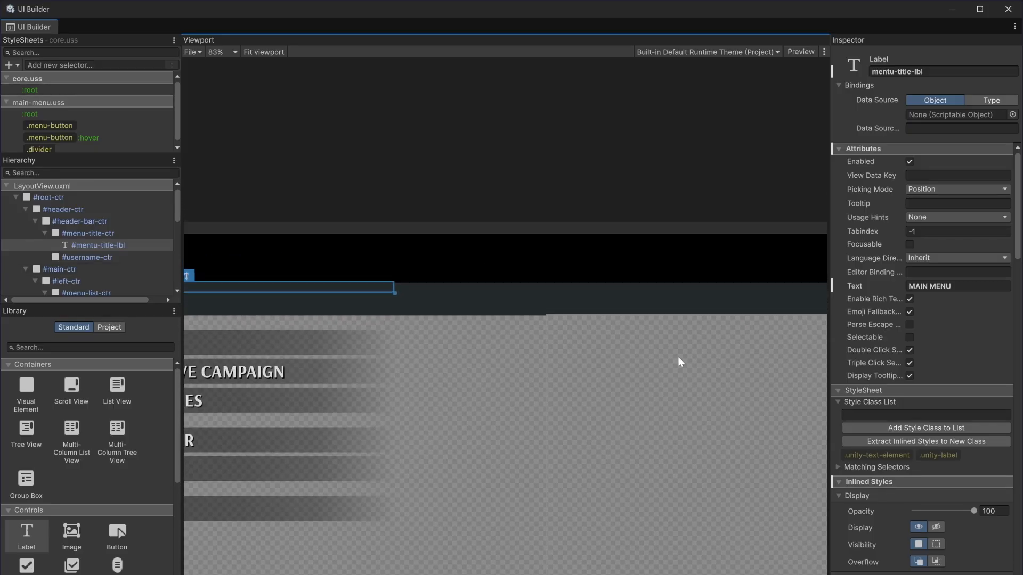
pyautogui.moveTo(680, 349); pyautogui.dragTo(458, 354, button='middle')
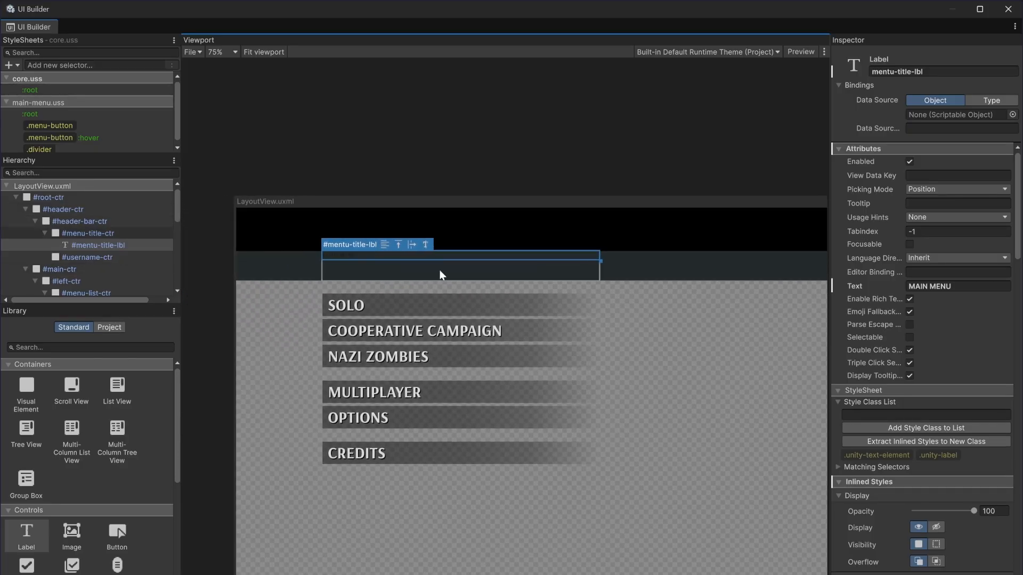
# Set the text colour of the MAIN MENU title label to light grey, DFDFDF.
pyautogui.scroll(2, 442, 283)
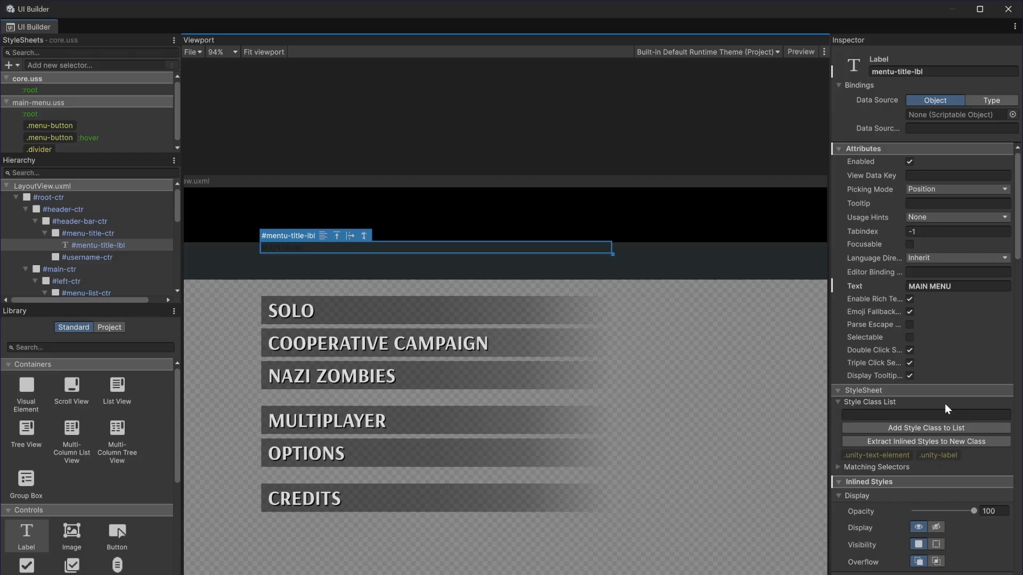
pyautogui.scroll(-12, 944, 408)
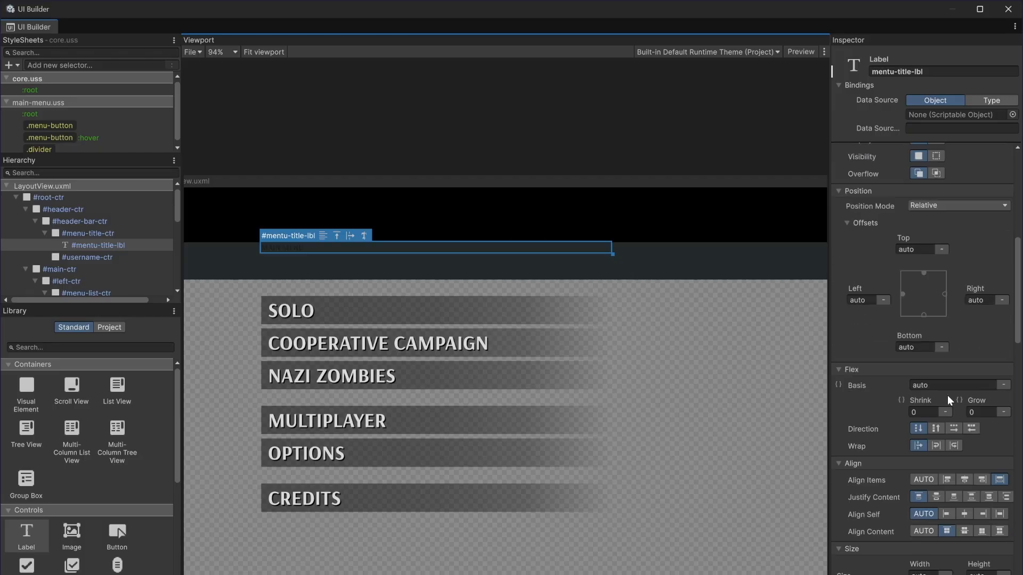
pyautogui.scroll(-18, 947, 395)
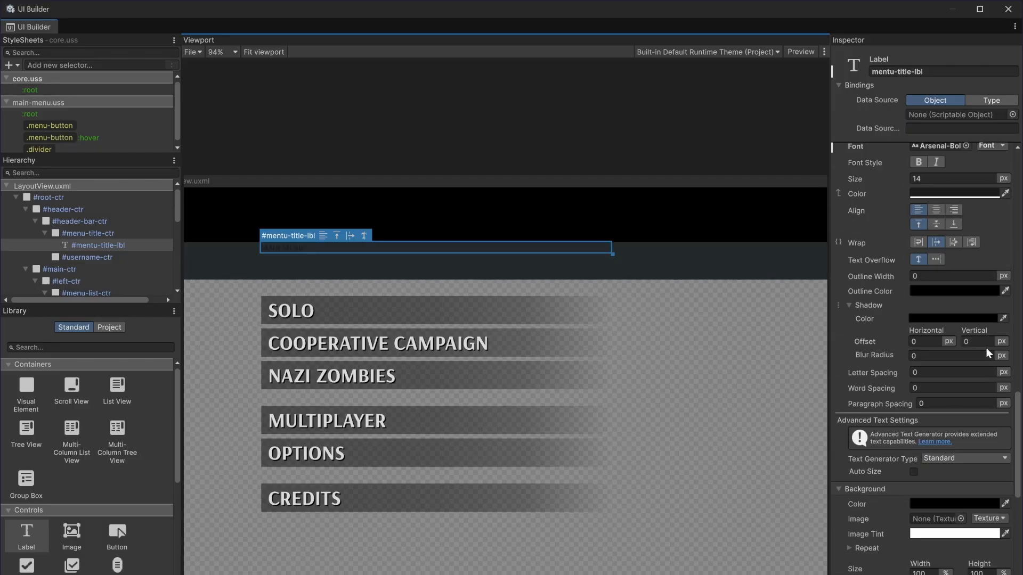
pyautogui.scroll(-6, 952, 406)
pyautogui.scroll(-7, 933, 352)
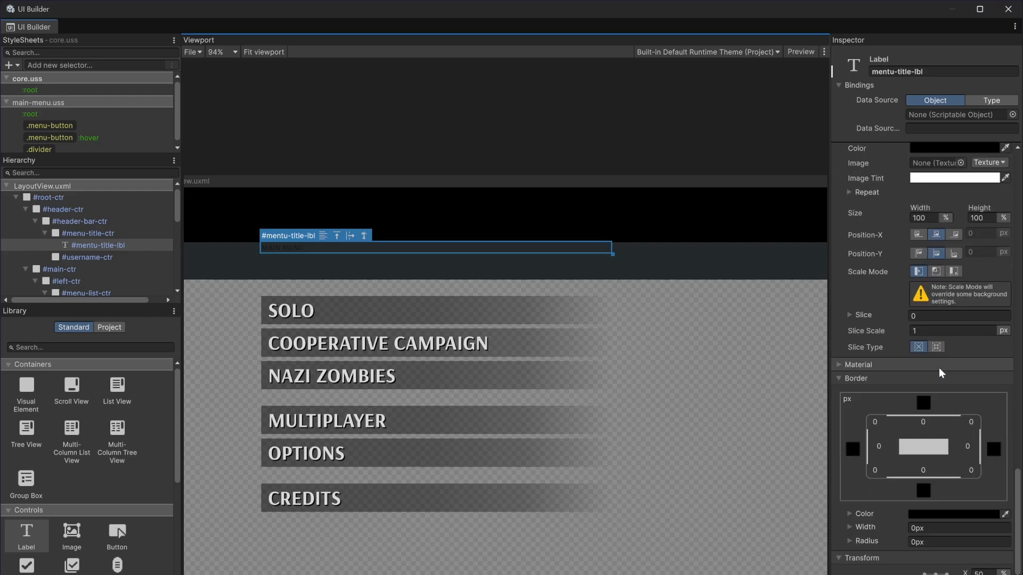
pyautogui.scroll(12, 961, 439)
pyautogui.scroll(8, 954, 445)
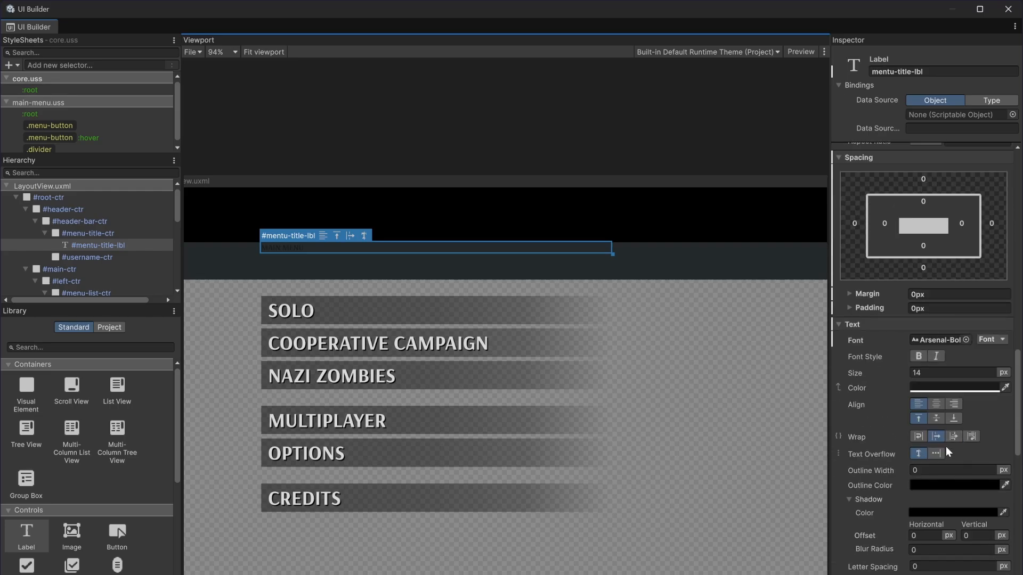
pyautogui.click(930, 390)
pyautogui.moveTo(936, 377); pyautogui.dragTo(912, 321)
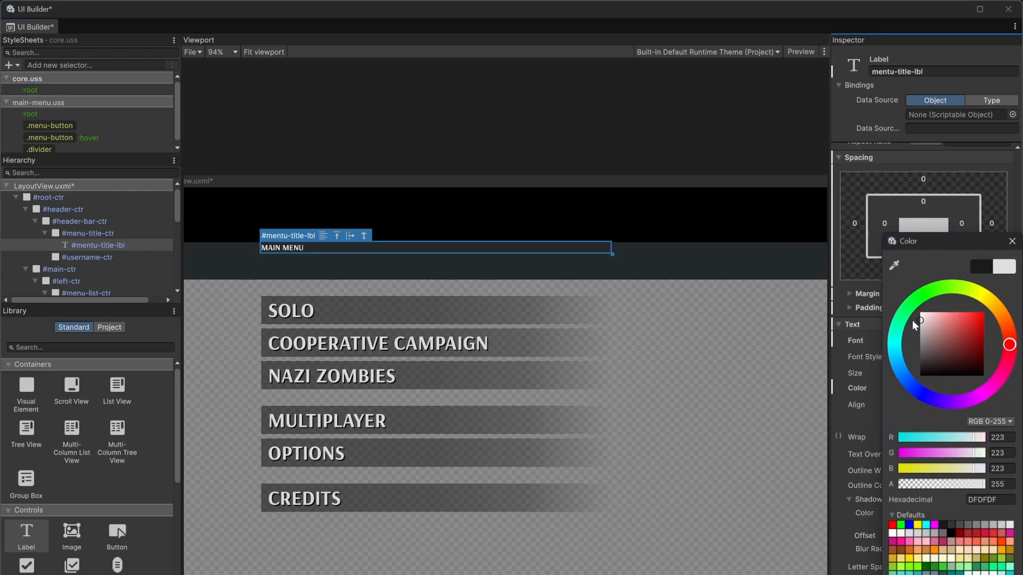
pyautogui.click(1013, 241)
# Set the title label's text shadow colour to opaque black.
pyautogui.scroll(-2, 909, 506)
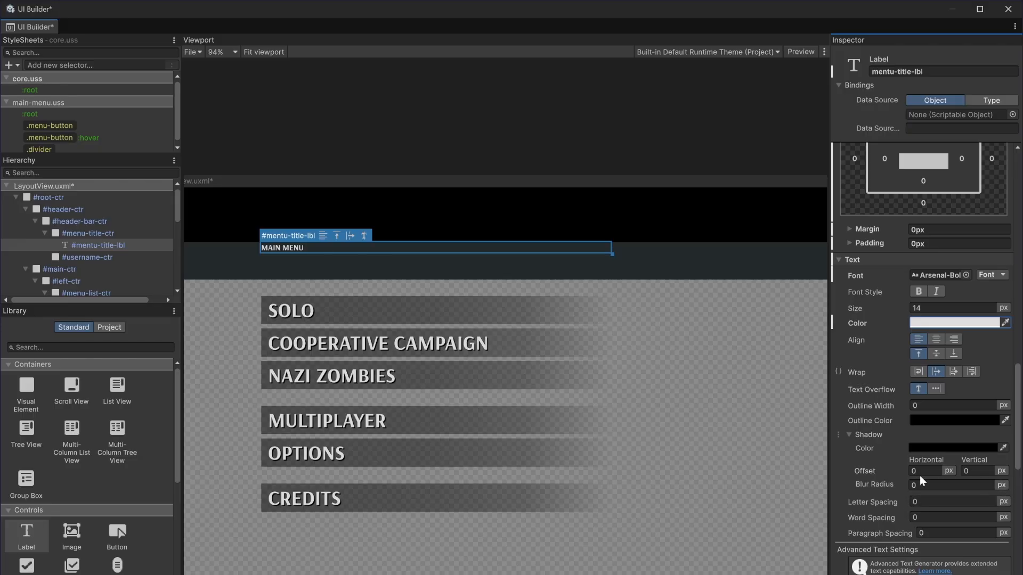
pyautogui.click(977, 448)
pyautogui.click(931, 374)
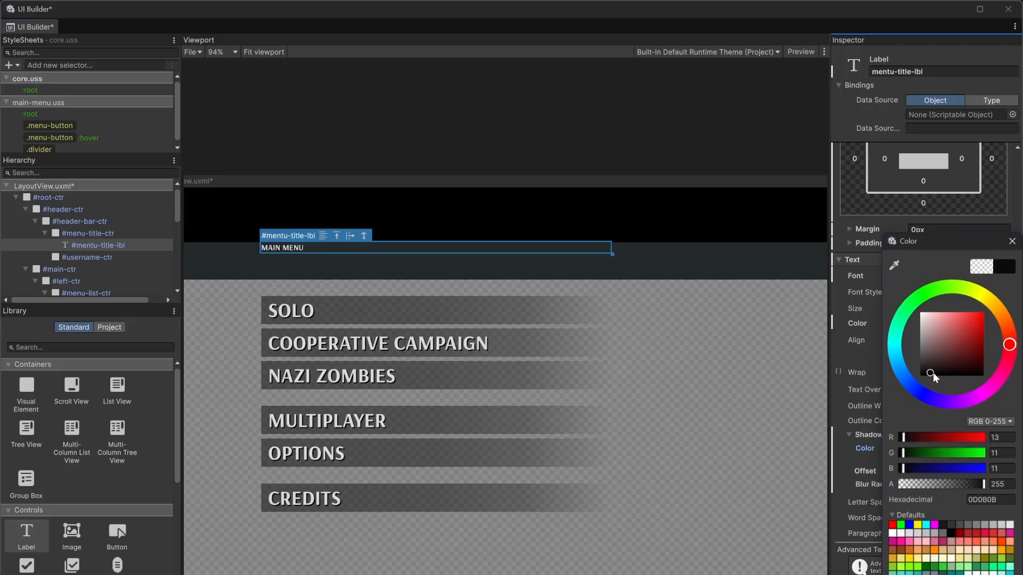
pyautogui.moveTo(934, 377); pyautogui.dragTo(920, 376)
pyautogui.click(1012, 247)
# Set the title label's font size to 45 px and re-enter 0 for its margin and padding.
pyautogui.scroll(4, 853, 345)
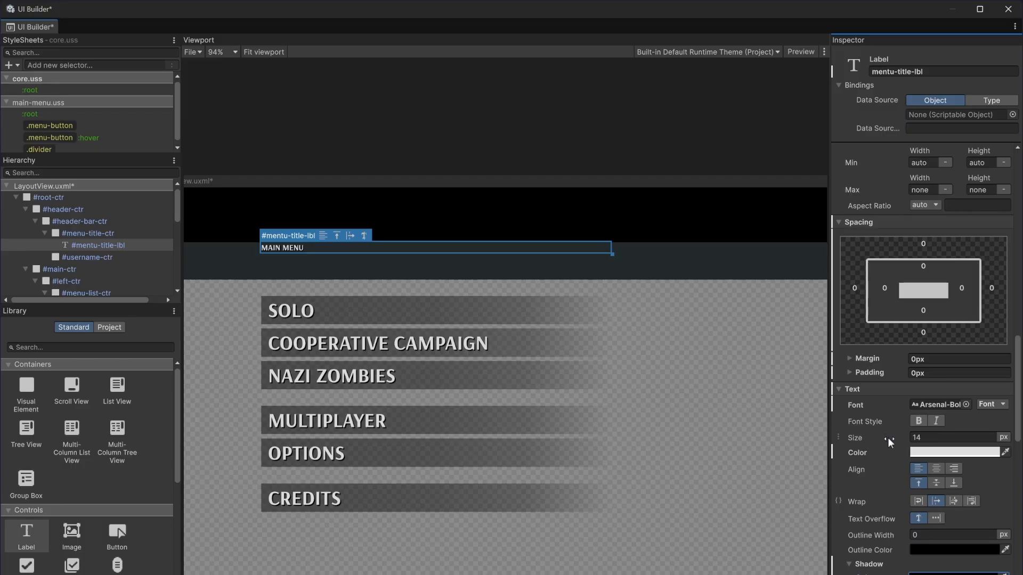
pyautogui.moveTo(887, 437); pyautogui.dragTo(907, 444)
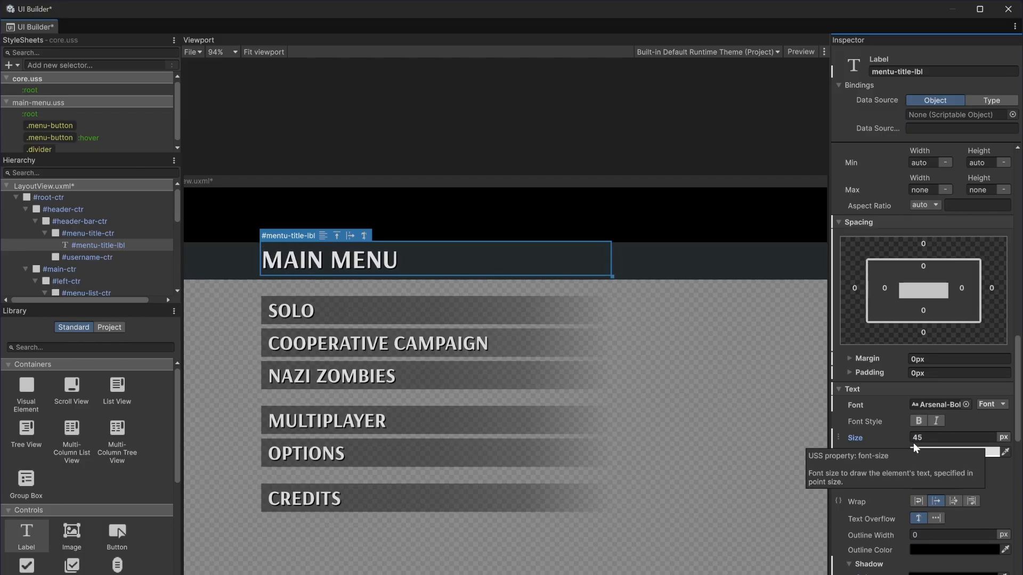
pyautogui.click(599, 143)
pyautogui.click(338, 257)
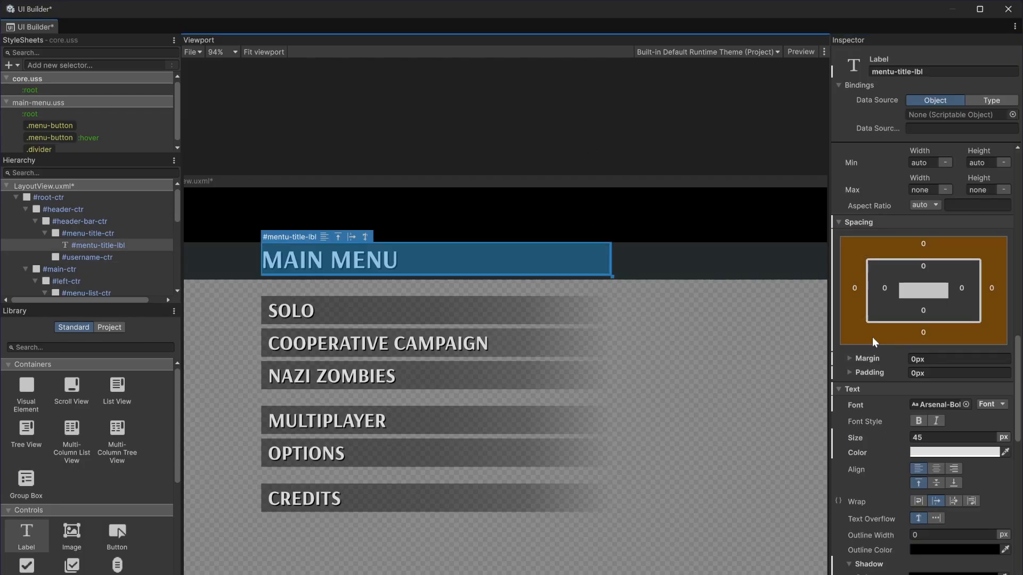
pyautogui.click(938, 360)
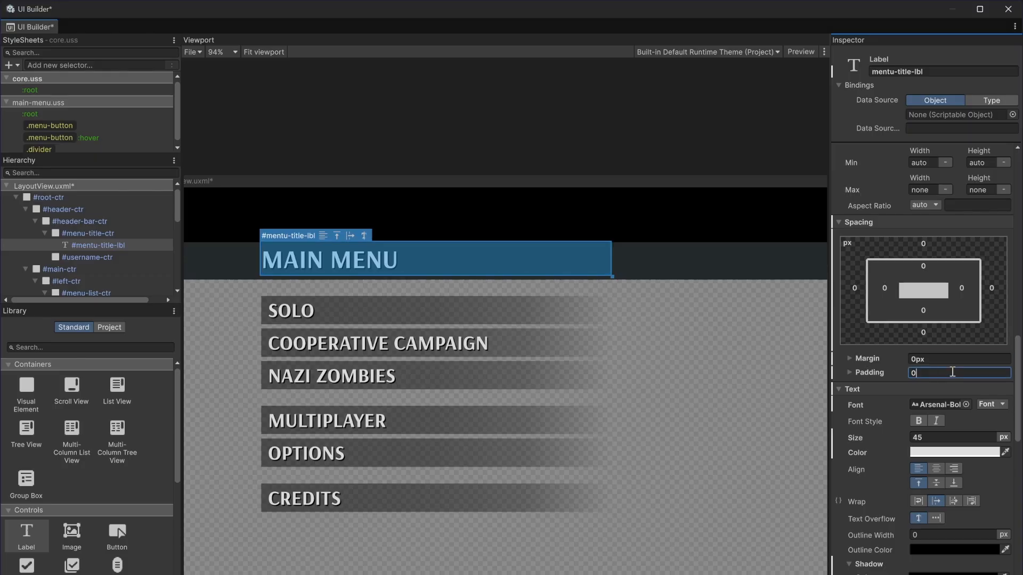
pyautogui.click(521, 182)
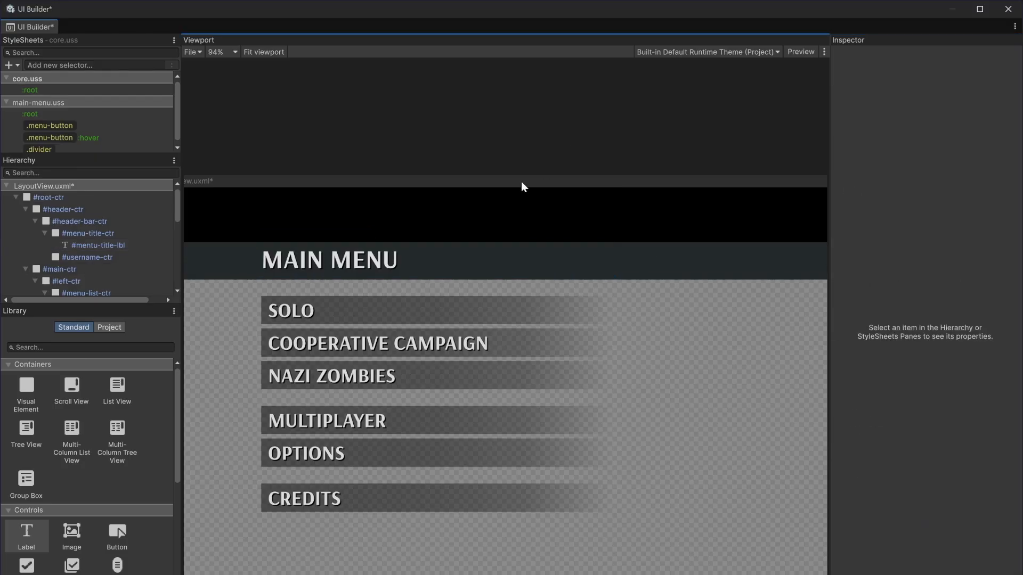
# Set Align Self of menu-title-ctr to center so the title sits vertically centred in the header bar.
pyautogui.click(426, 269)
pyautogui.click(95, 229)
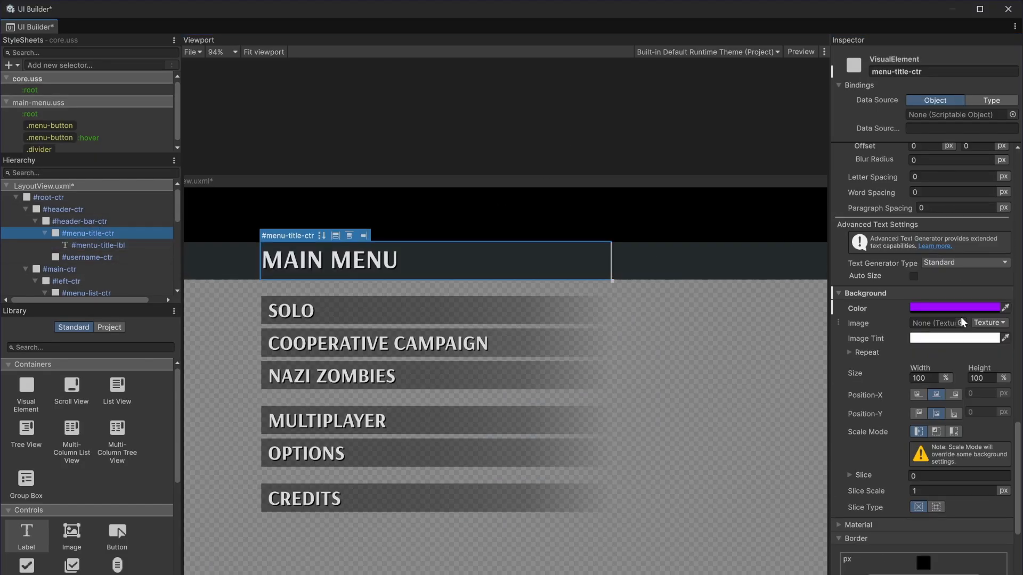
pyautogui.scroll(10, 868, 277)
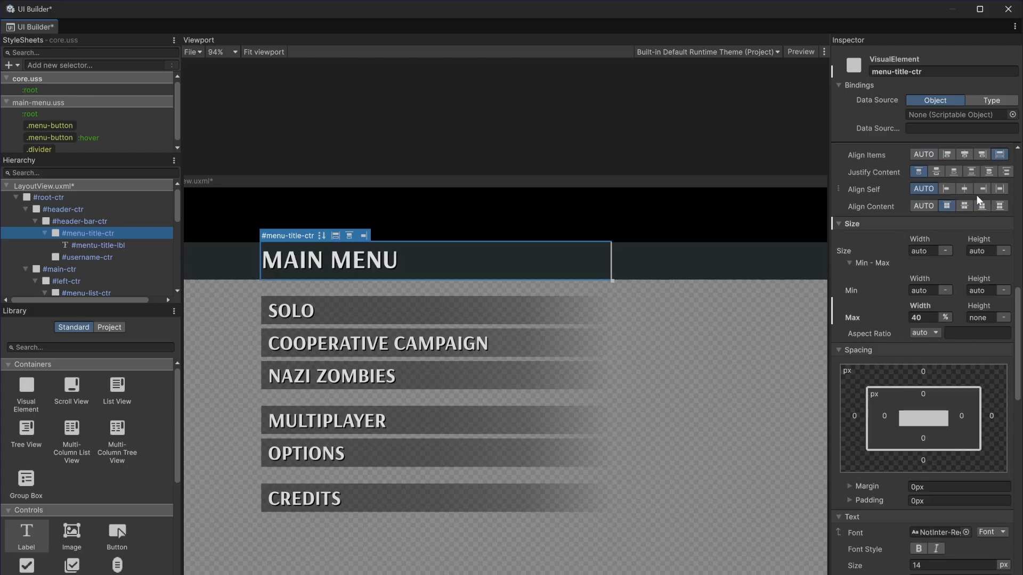
pyautogui.click(948, 189)
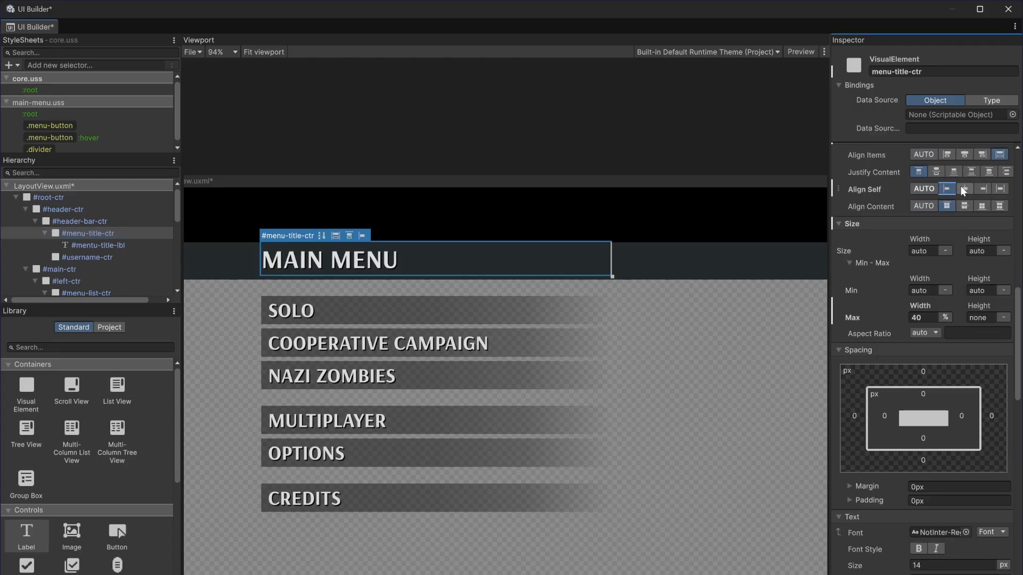
pyautogui.click(964, 190)
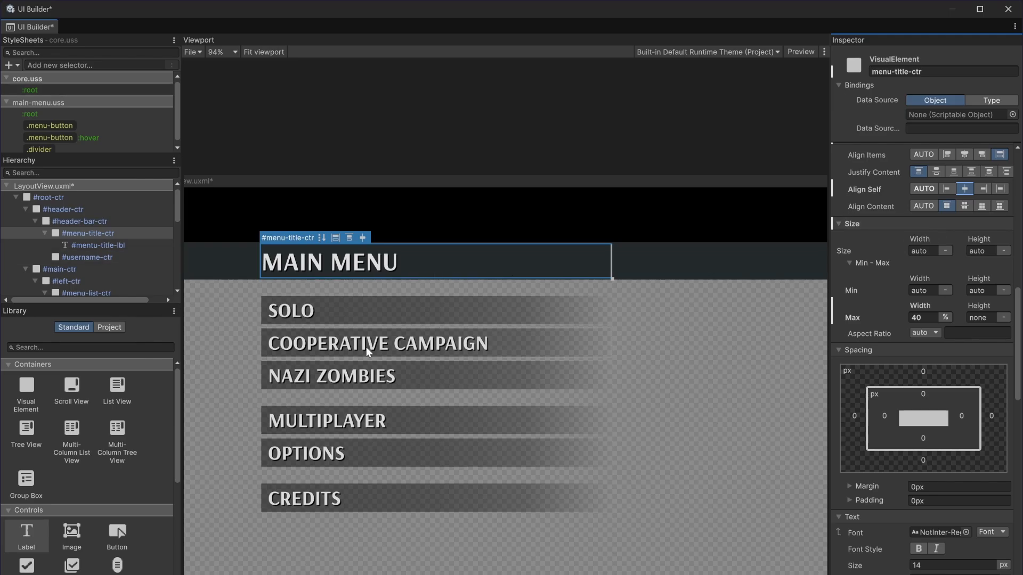
# Compare the title's alignment with the menu button text in the layout and in the Main_Console.png reference image.
pyautogui.scroll(-2, 368, 352)
pyautogui.click(217, 302)
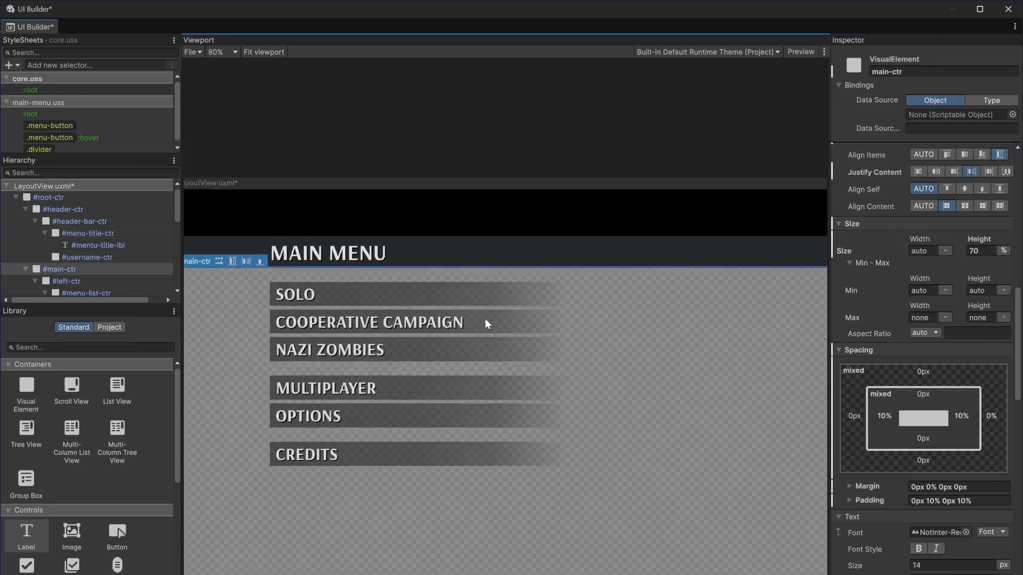
pyautogui.scroll(2, 453, 326)
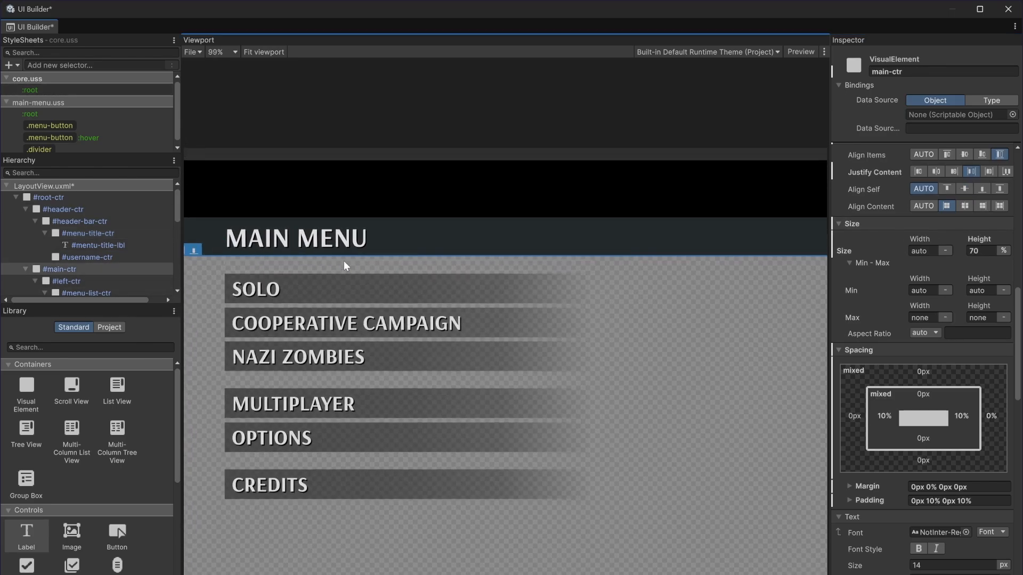
pyautogui.click(452, 254)
pyautogui.scroll(2, 266, 274)
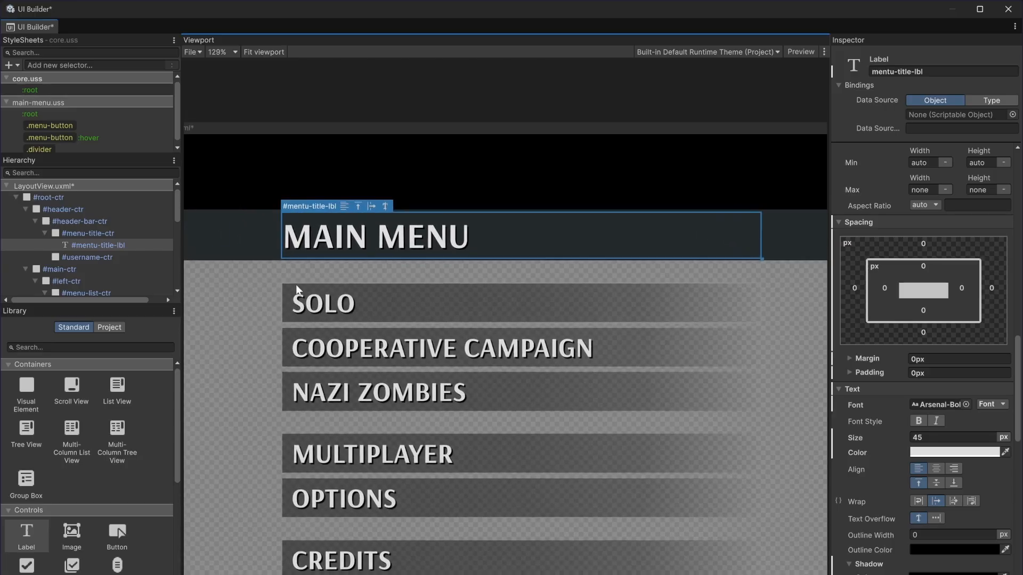
pyautogui.scroll(8, 294, 285)
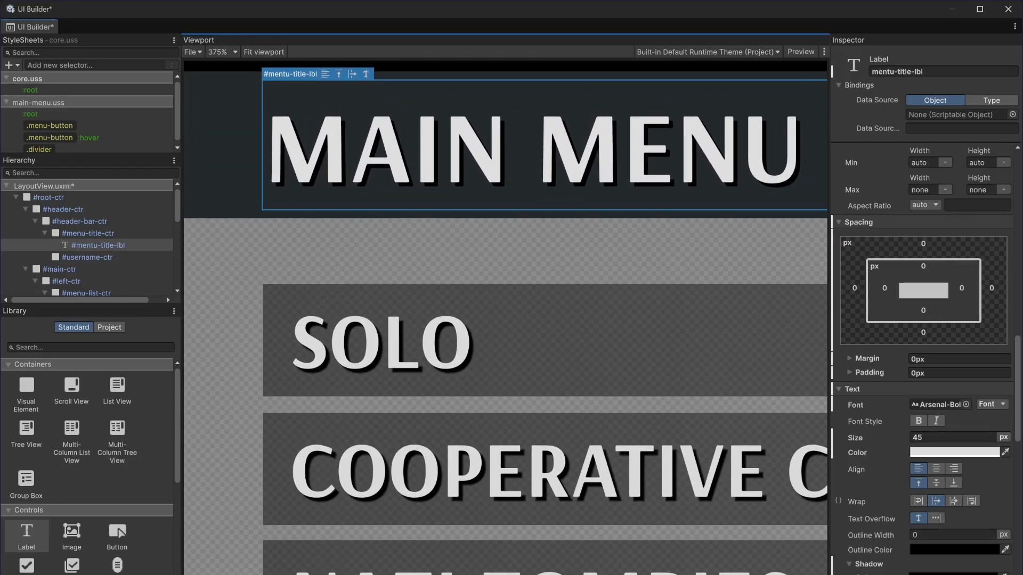
pyautogui.hotkey('alt', 'Tab')
pyautogui.scroll(7, 205, 153)
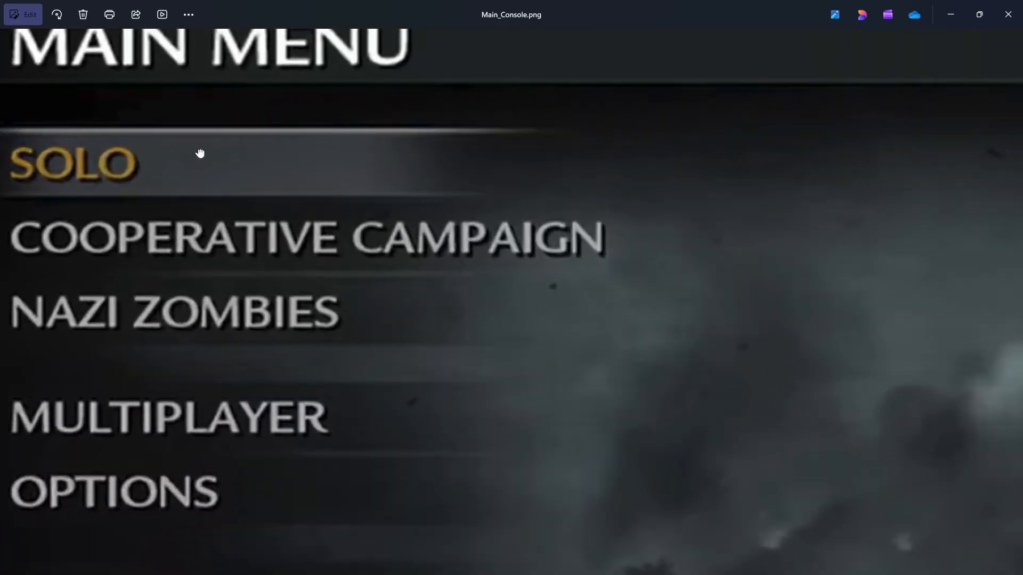
pyautogui.moveTo(201, 153); pyautogui.dragTo(592, 251)
pyautogui.scroll(2, 352, 183)
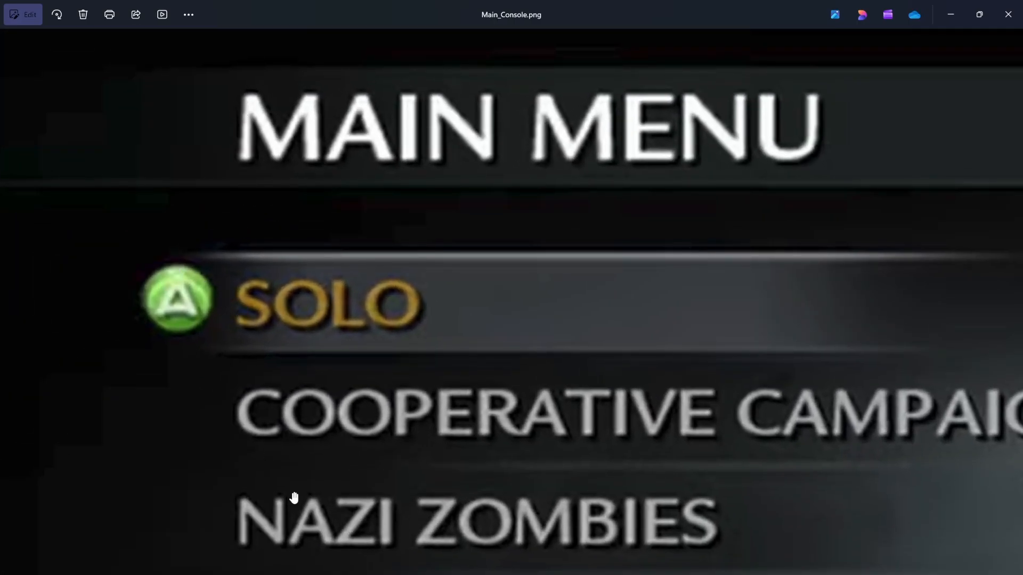
pyautogui.hotkey('alt', 'Tab')
# Try left paddings of 2 px and 5 px on the title label and settle on 10 px.
pyautogui.scroll(2, 303, 263)
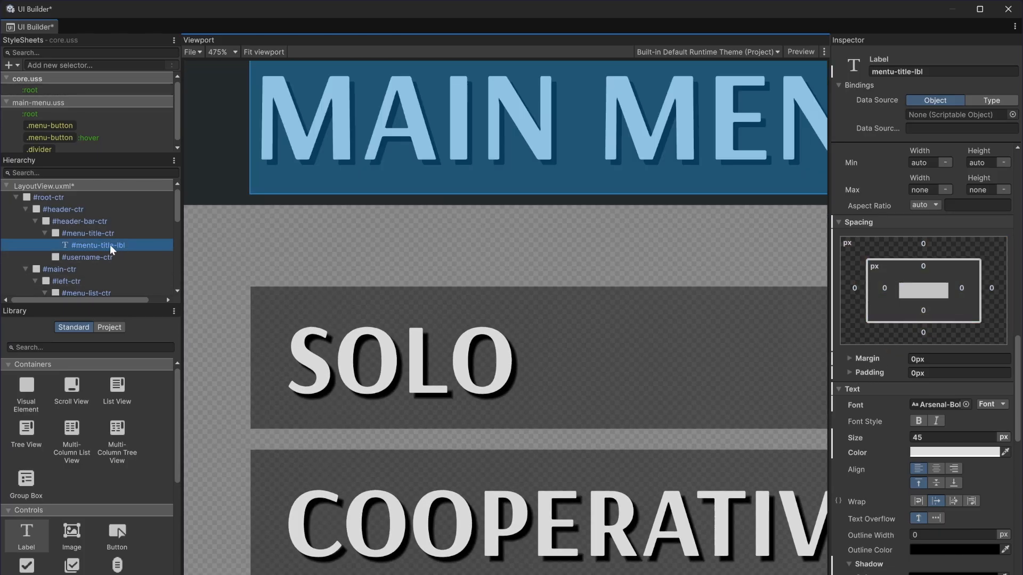
pyautogui.click(884, 289)
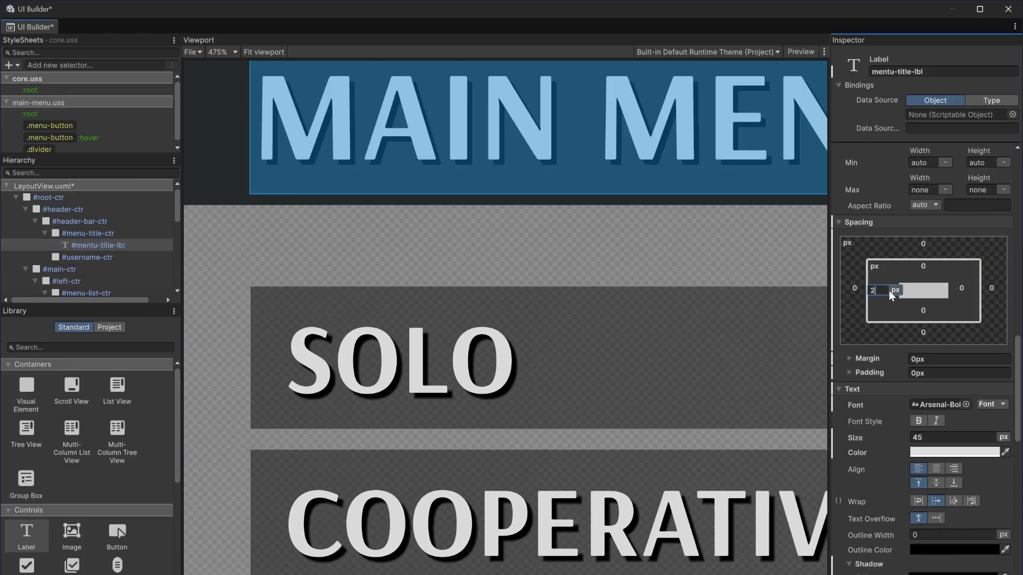
pyautogui.press('Return')
pyautogui.click(883, 289)
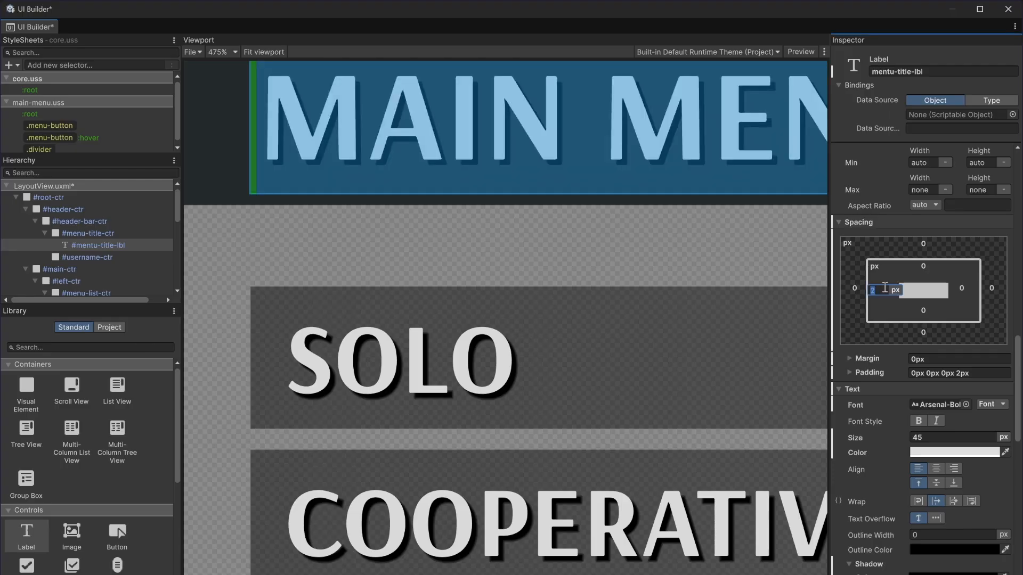
pyautogui.write('5')
pyautogui.press('Return')
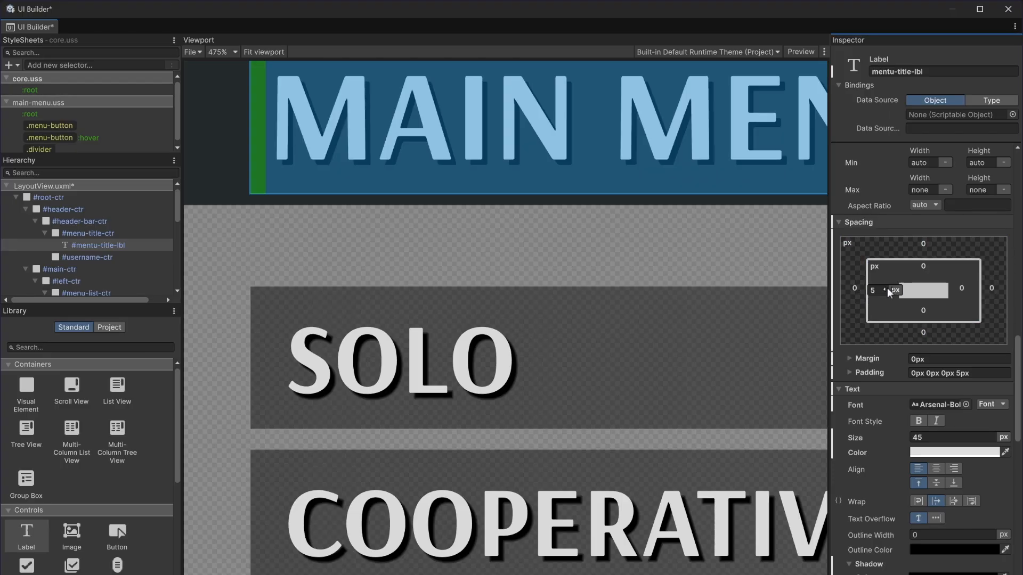
pyautogui.press('Return')
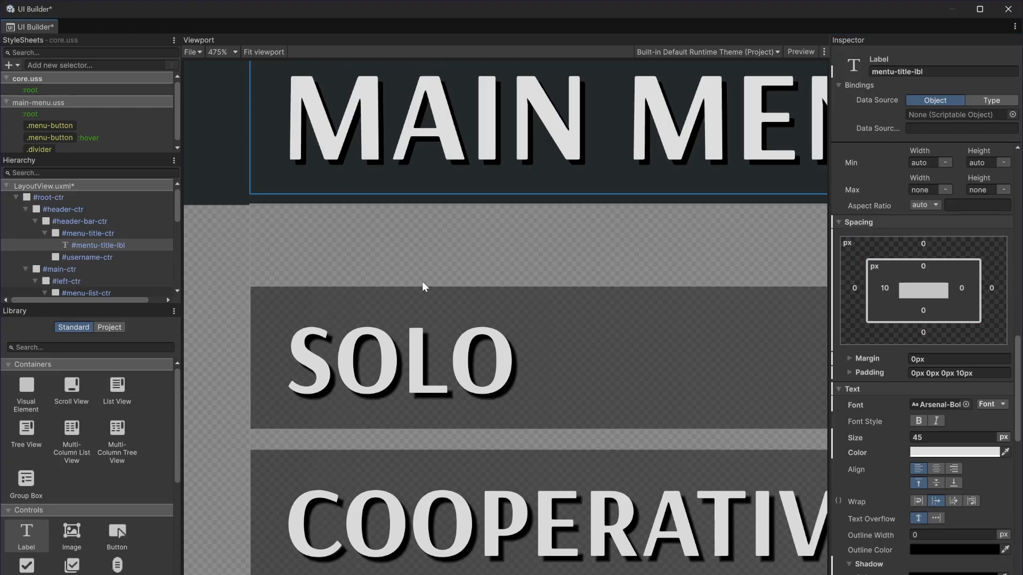
# Examine at several zoom levels how the MAIN MENU title lines up with the menu button text below it.
pyautogui.scroll(-4, 422, 281)
pyautogui.click(227, 317)
pyautogui.scroll(-3, 472, 318)
pyautogui.scroll(-1, 425, 269)
pyautogui.scroll(3, 401, 207)
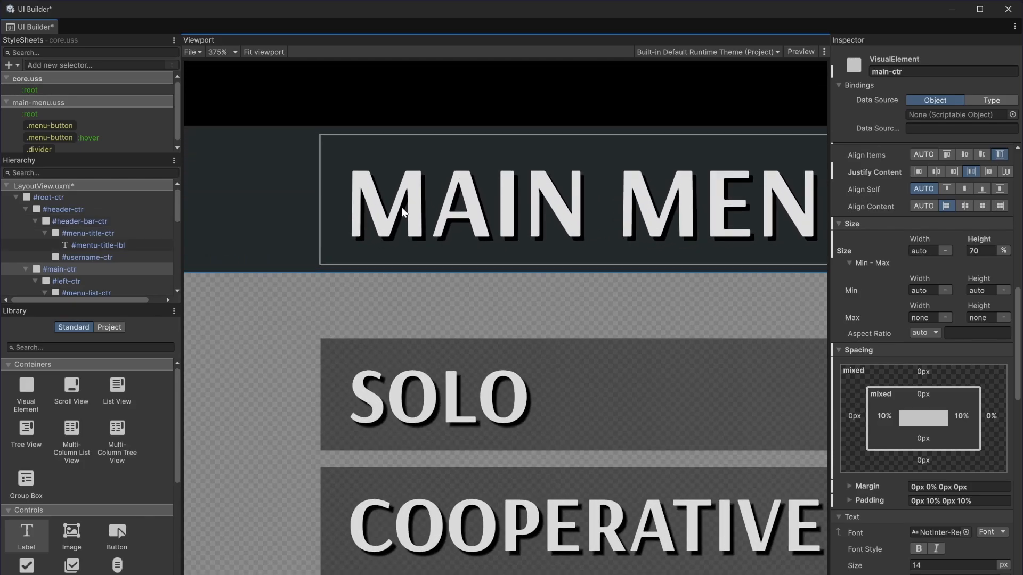
pyautogui.click(401, 206)
pyautogui.scroll(-4, 643, 345)
pyautogui.click(353, 415)
pyautogui.scroll(-4, 714, 414)
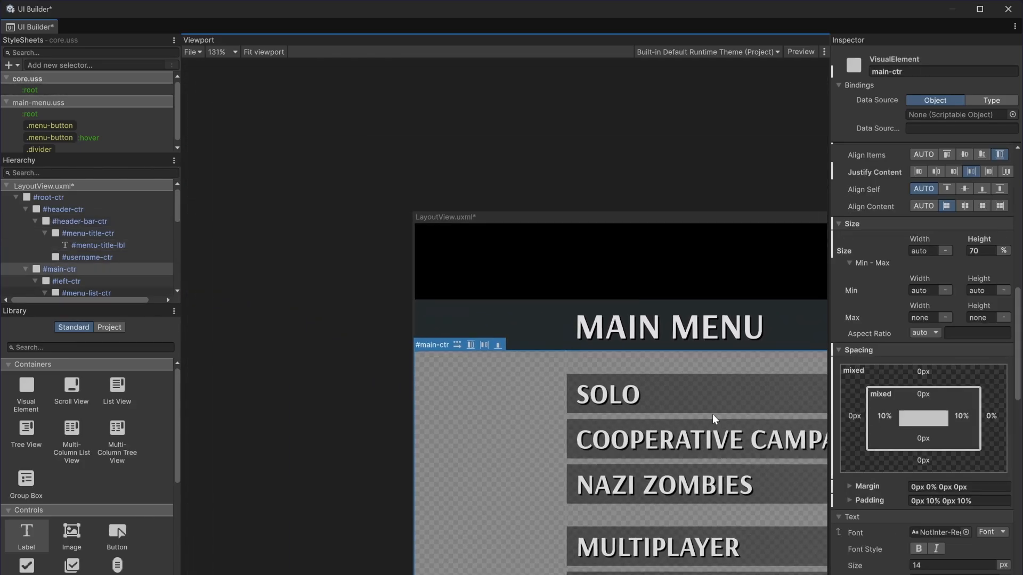
pyautogui.moveTo(712, 414); pyautogui.dragTo(542, 396, button='middle')
pyautogui.scroll(-2, 551, 372)
pyautogui.moveTo(630, 410); pyautogui.dragTo(480, 375, button='middle')
pyautogui.scroll(-4, 481, 376)
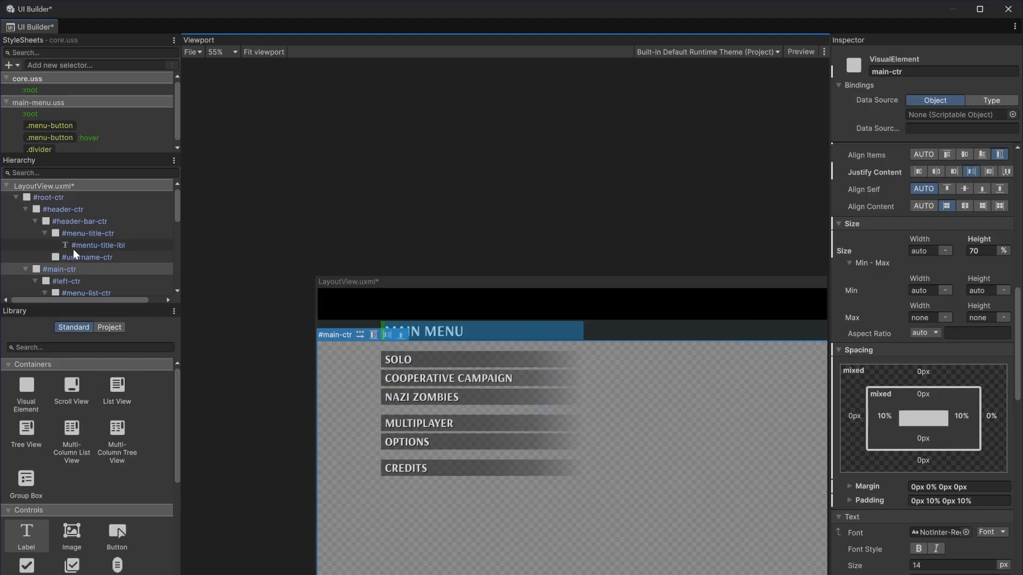
# Duplicate the mentu-title-lbl label inside menu-title-ctr.
pyautogui.click(92, 245)
pyautogui.moveTo(595, 400); pyautogui.dragTo(468, 377, button='middle')
pyautogui.hotkey('ctrl', 'd')
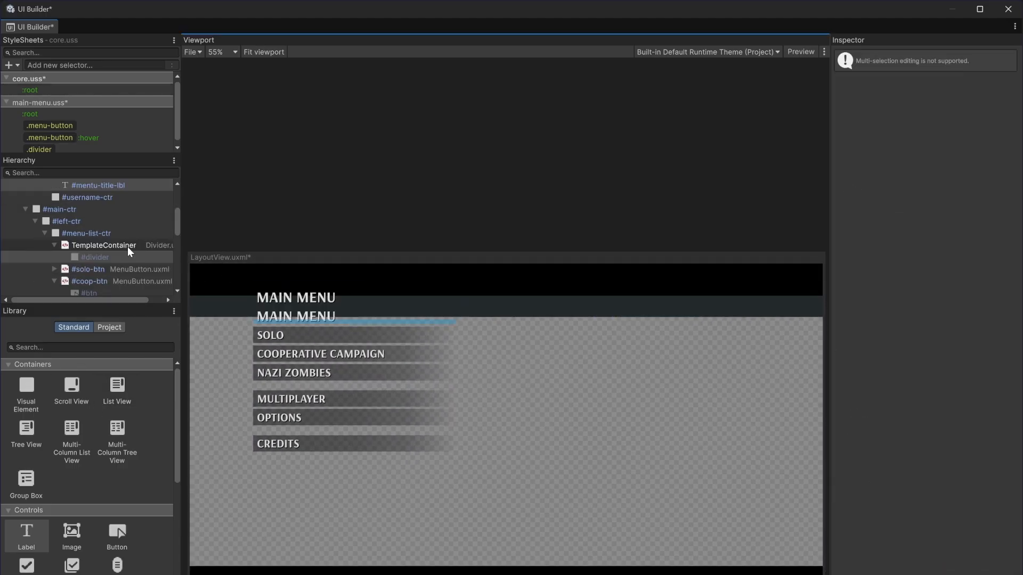
pyautogui.scroll(3, 115, 236)
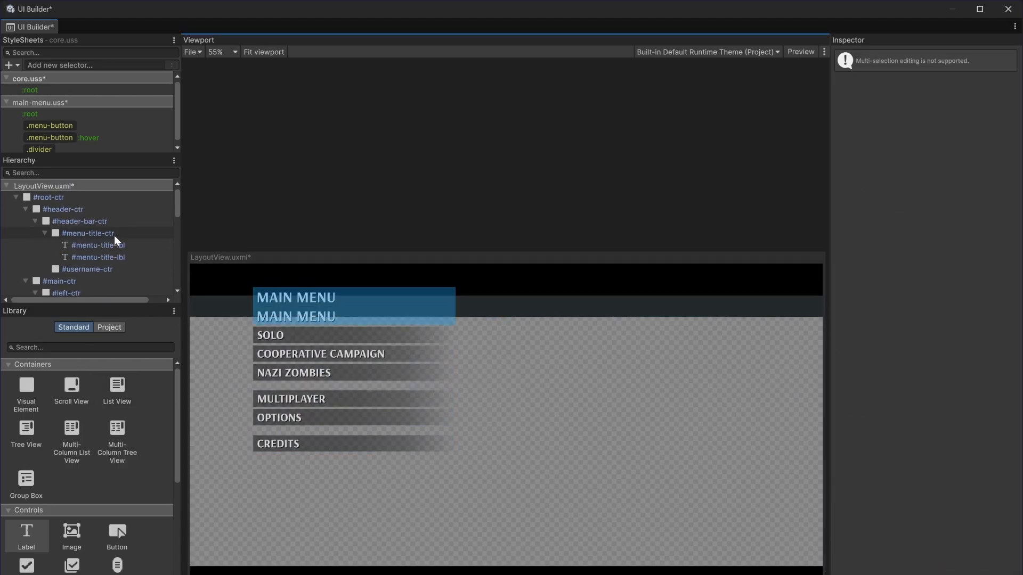
# Move the duplicated title label out of menu-title-ctr into header-bar-ctr, directly after username-ctr.
pyautogui.click(118, 256)
pyautogui.scroll(-3, 118, 255)
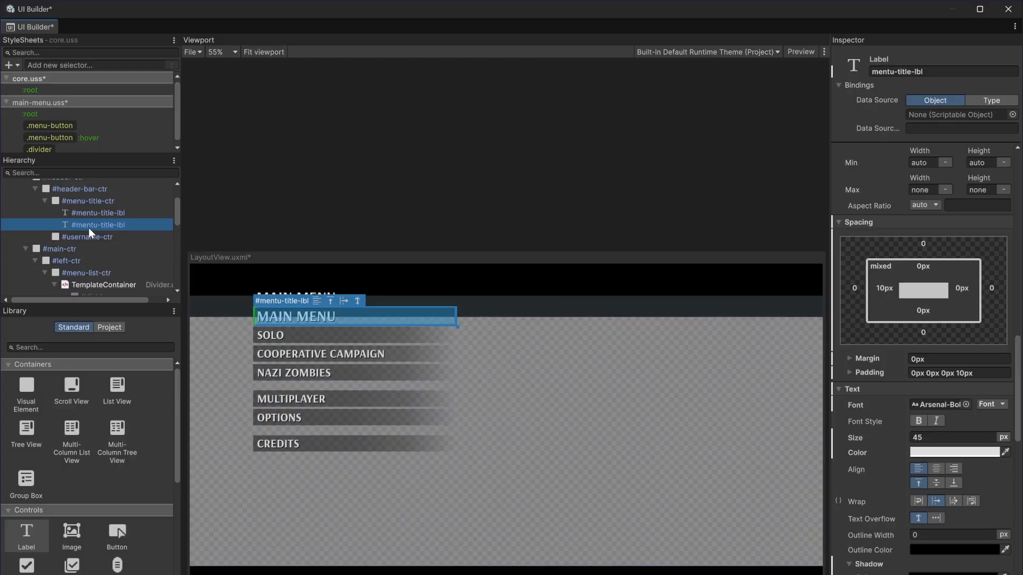
pyautogui.moveTo(91, 226); pyautogui.dragTo(98, 241)
pyautogui.moveTo(681, 419); pyautogui.dragTo(648, 412, button='middle')
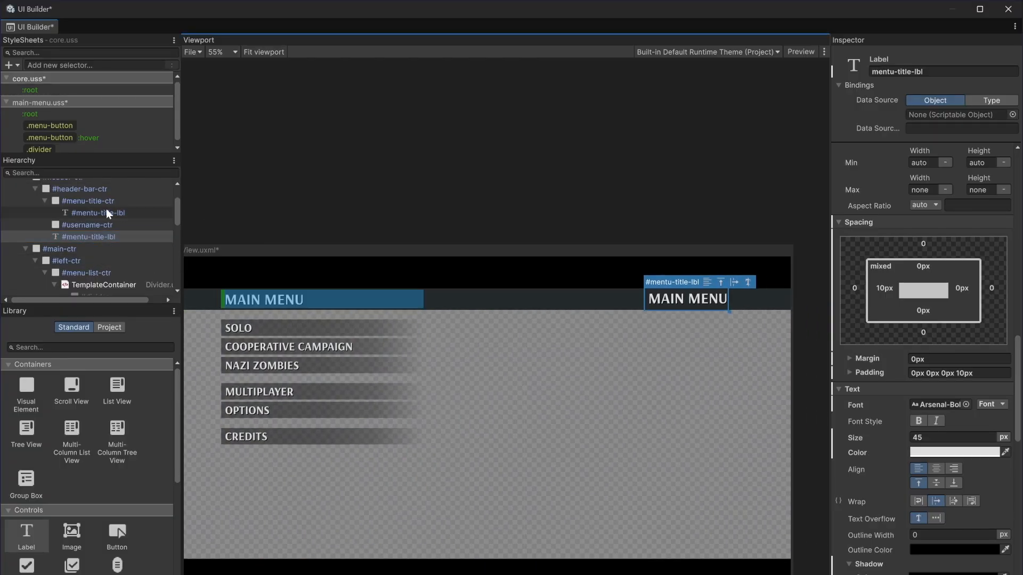
# Examine the reference image Main_Console.png, comparing the MAIN MENU title with the signed-in username text at the far end of the header.
pyautogui.scroll(4, 799, 358)
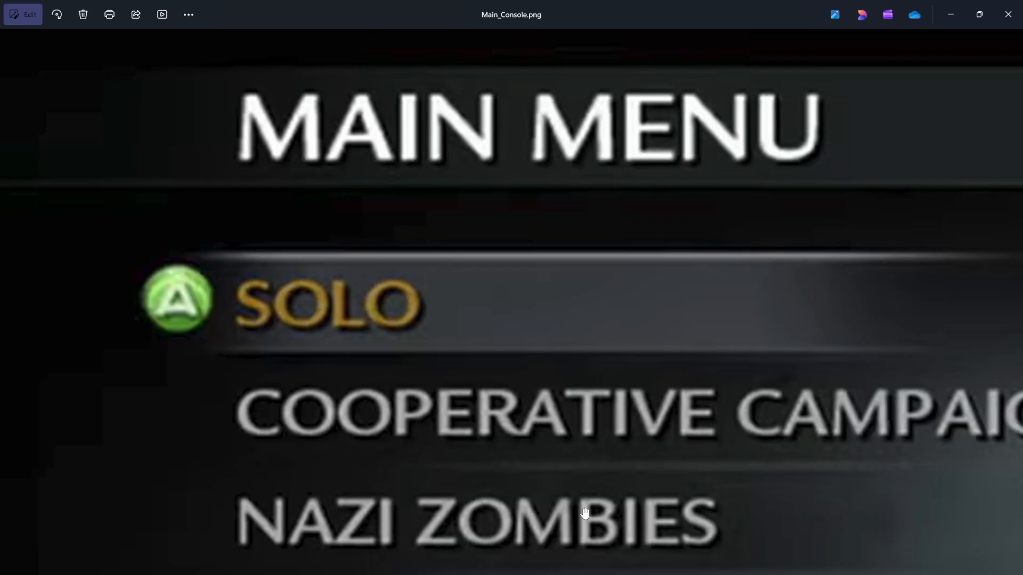
pyautogui.scroll(3, 409, 366)
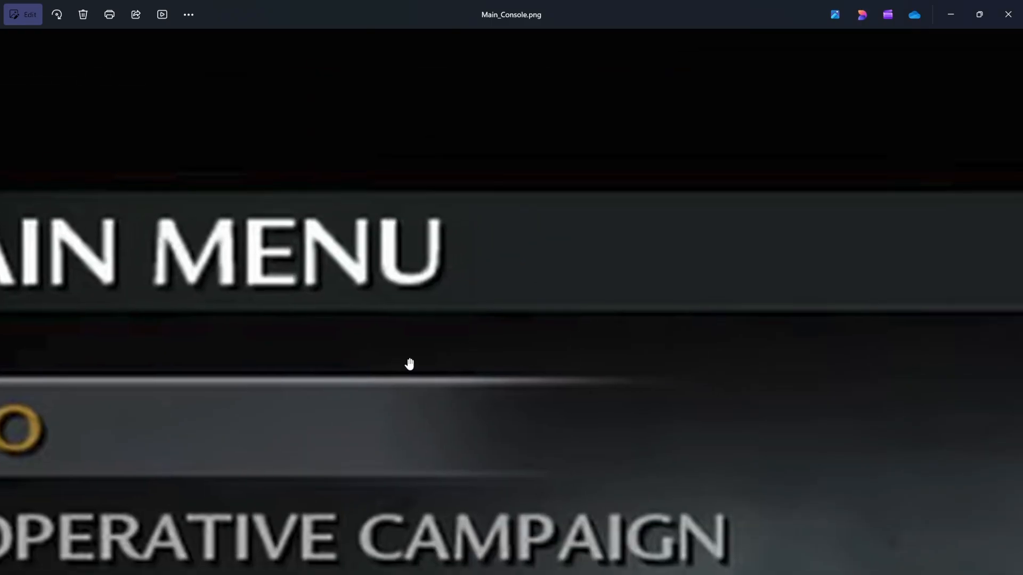
pyautogui.scroll(-3, 887, 320)
pyautogui.scroll(4, 819, 292)
pyautogui.moveTo(819, 293); pyautogui.dragTo(341, 277)
pyautogui.moveTo(783, 238); pyautogui.dragTo(634, 235)
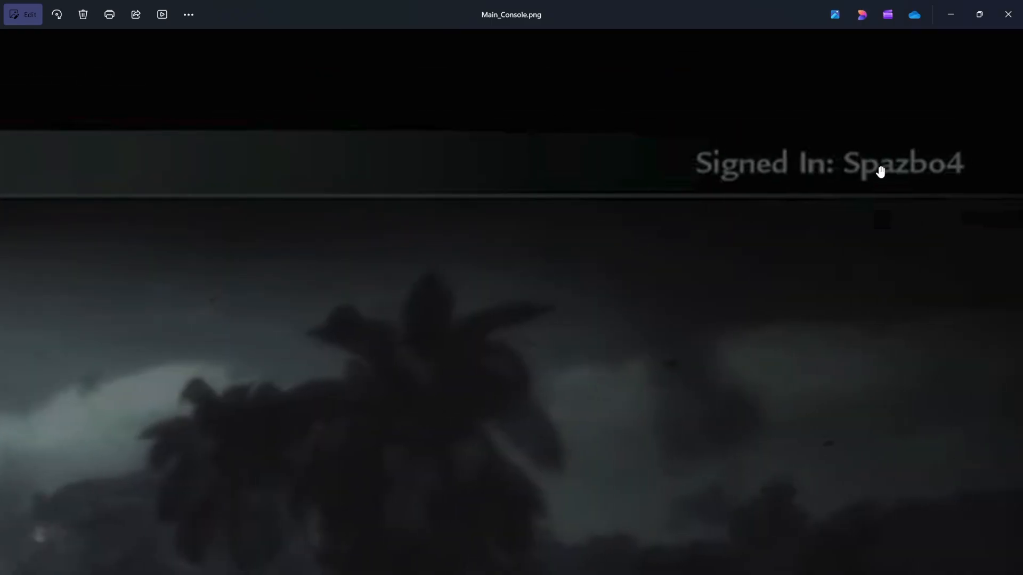
pyautogui.scroll(3, 879, 170)
pyautogui.moveTo(845, 169); pyautogui.dragTo(712, 221)
pyautogui.scroll(2, 711, 221)
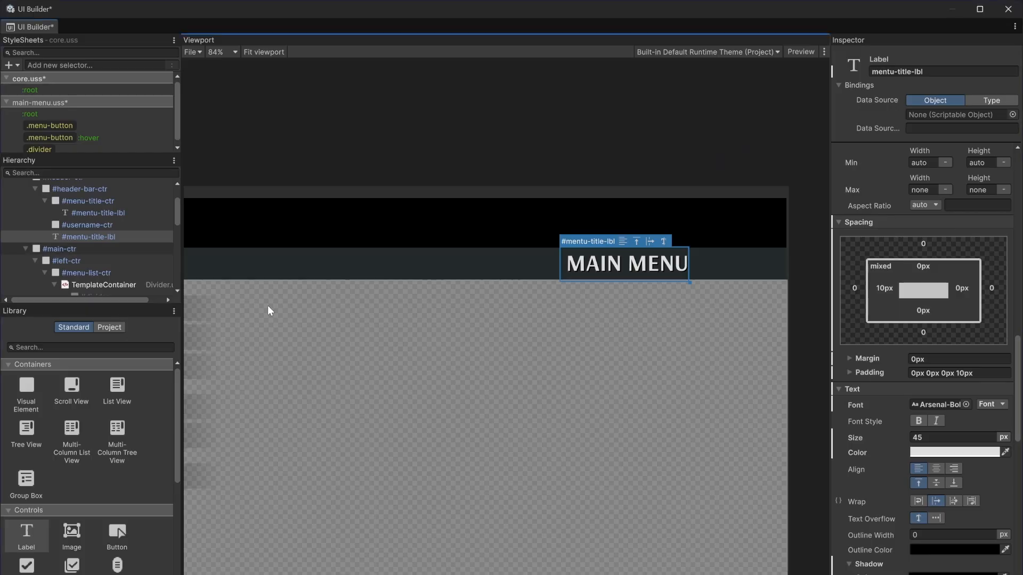
# Set the left padding of the duplicated title label in header-bar-ctr to 0 px.
pyautogui.click(79, 236)
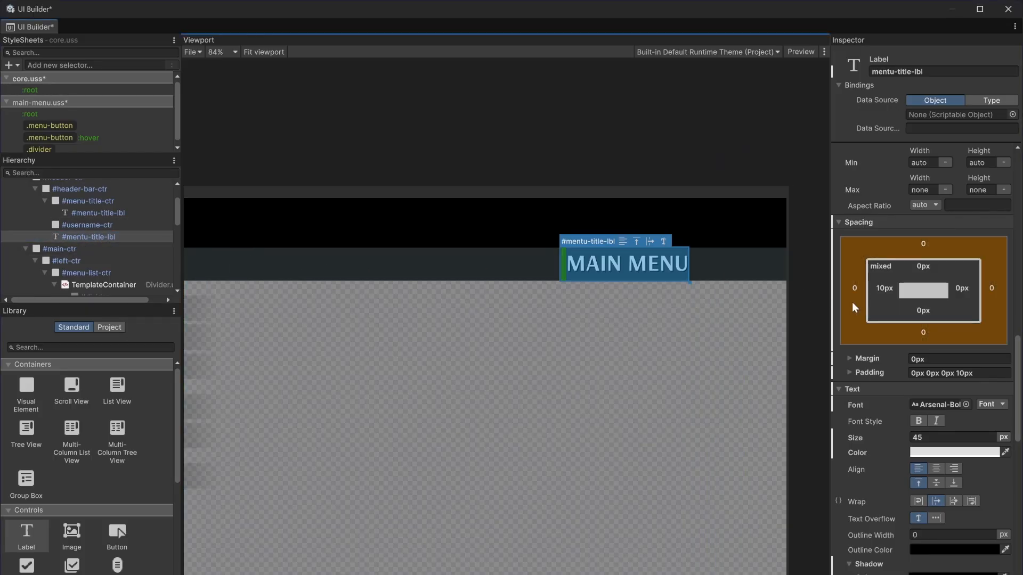
pyautogui.click(882, 291)
pyautogui.write('0')
pyautogui.press('Return')
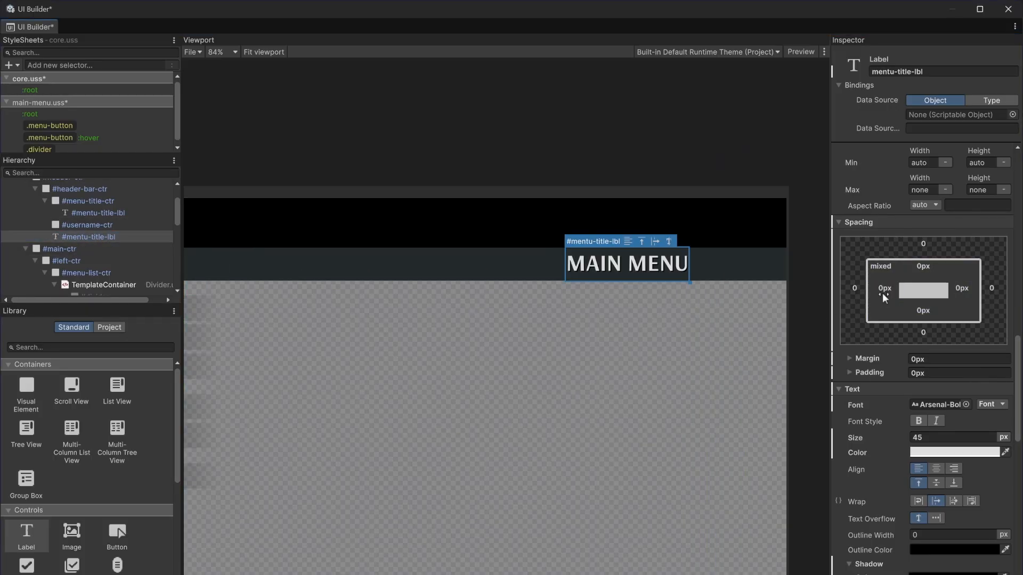
# Replace the duplicated label's text with "Signed In: " followed by the player's name.
pyautogui.scroll(10, 963, 289)
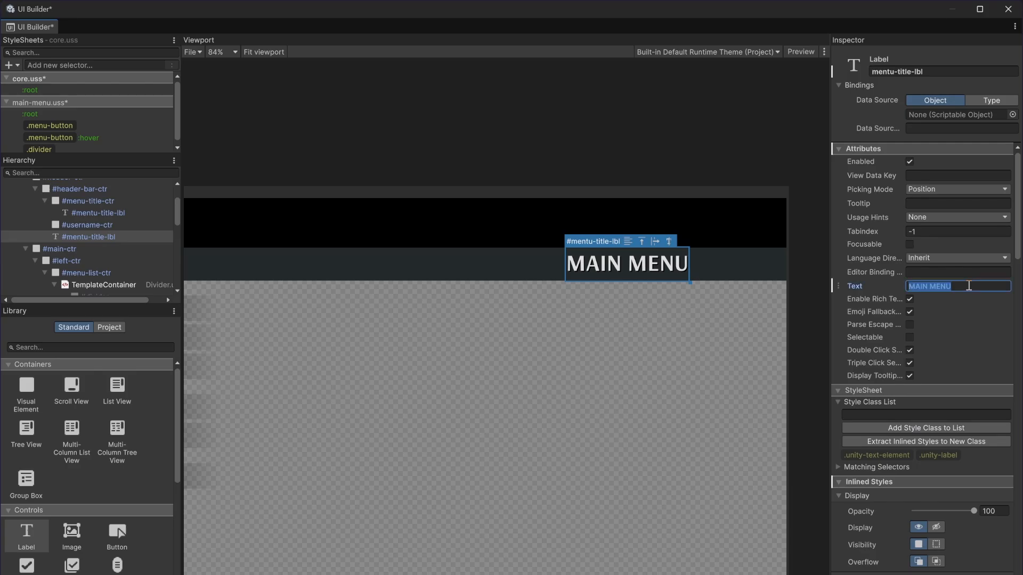
pyautogui.write('Signed I')
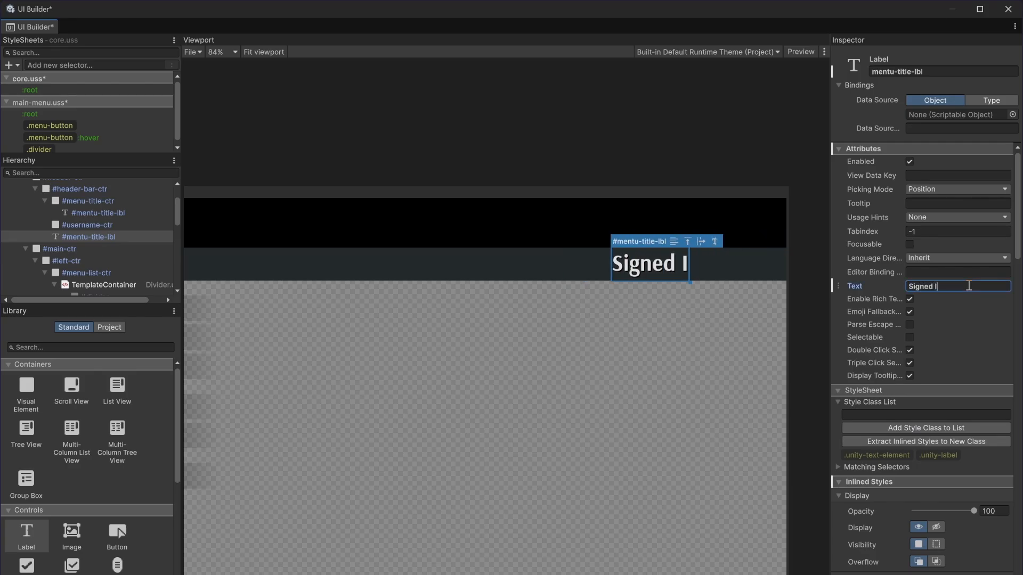
pyautogui.write('n: ')
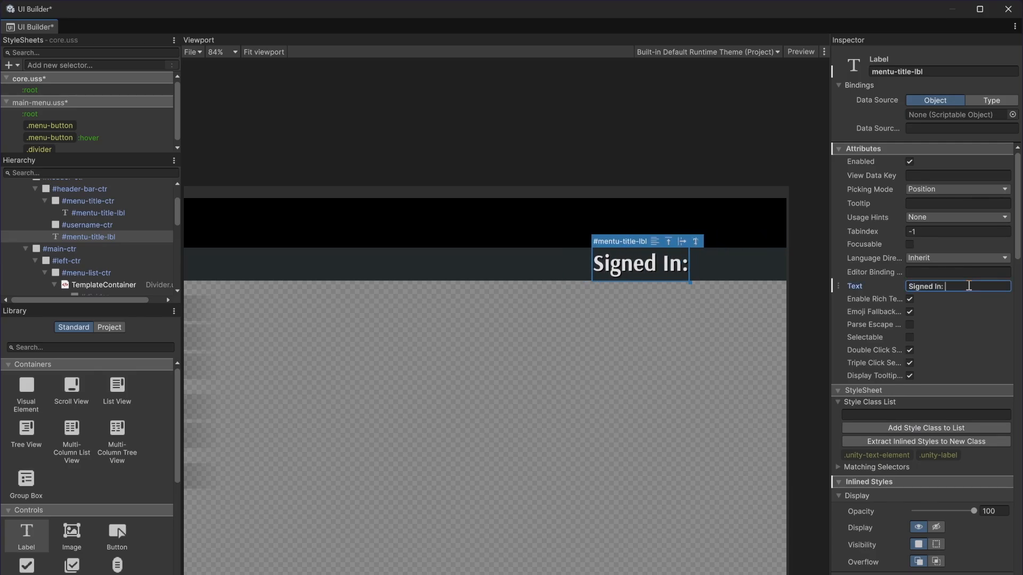
pyautogui.write('Dave')
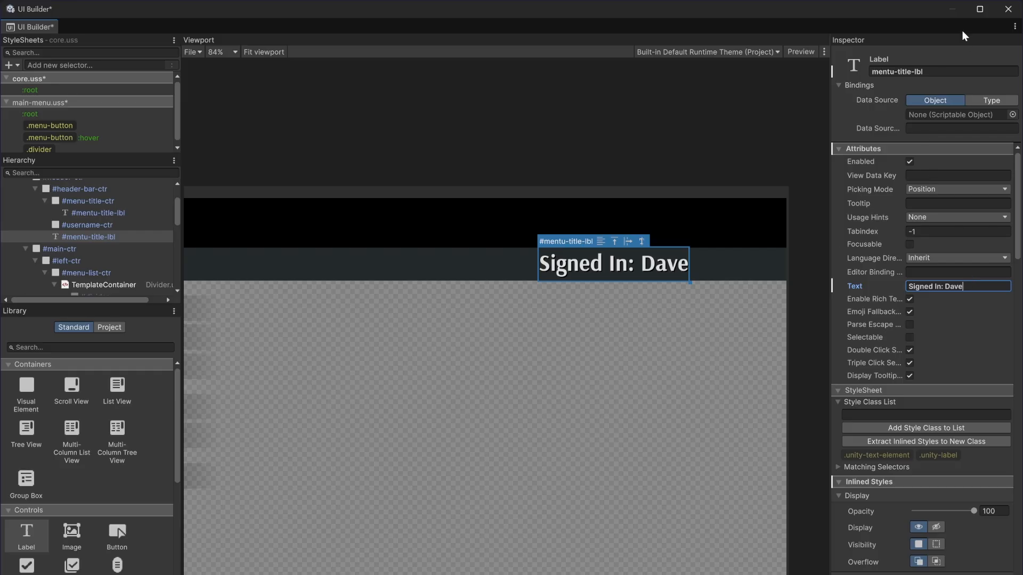
# Nest the signed-in label inside username-ctr and set that container's Align Items to flex-end.
pyautogui.click(104, 236)
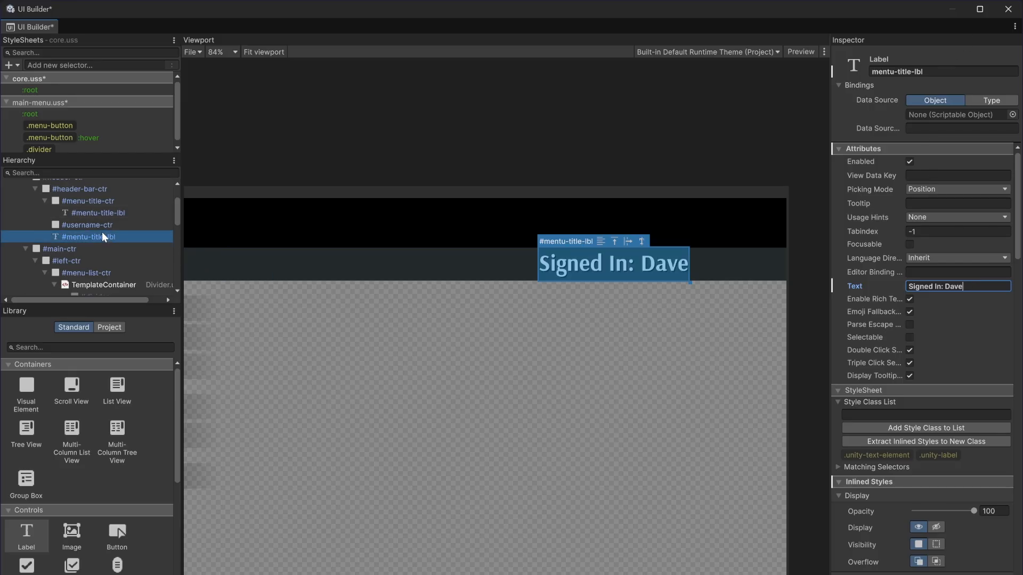
pyautogui.moveTo(98, 236); pyautogui.dragTo(100, 228)
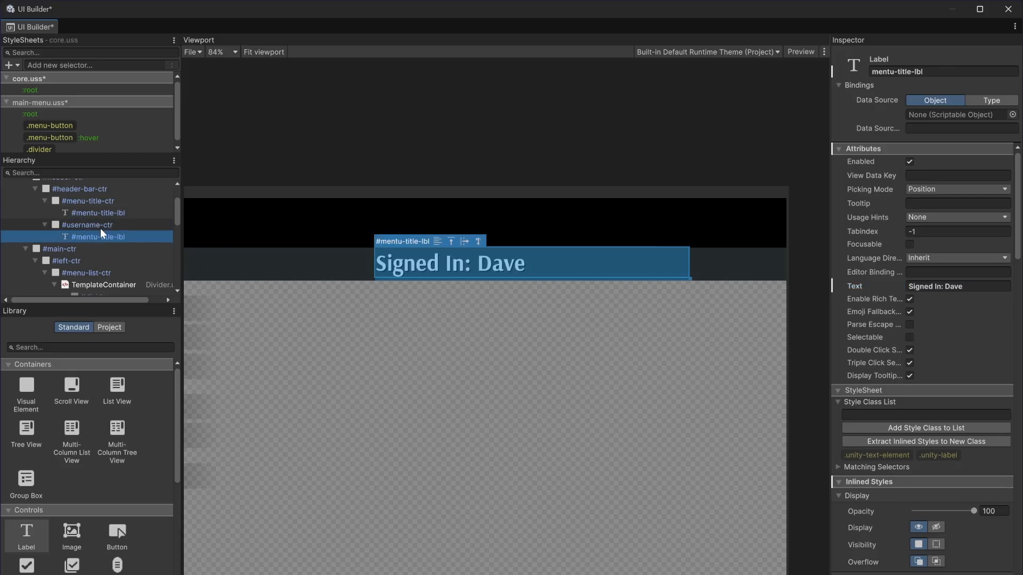
pyautogui.click(102, 230)
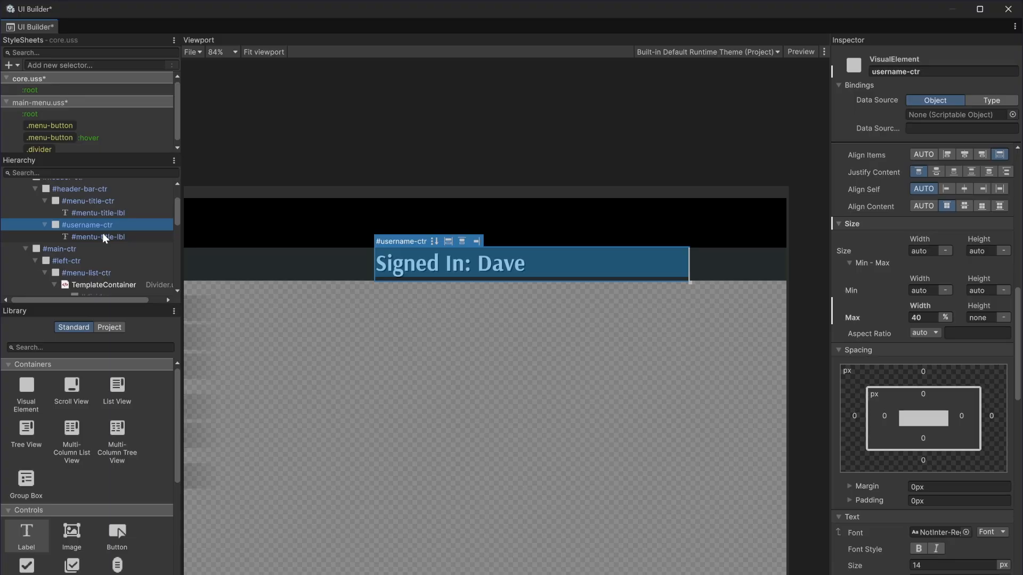
pyautogui.click(987, 153)
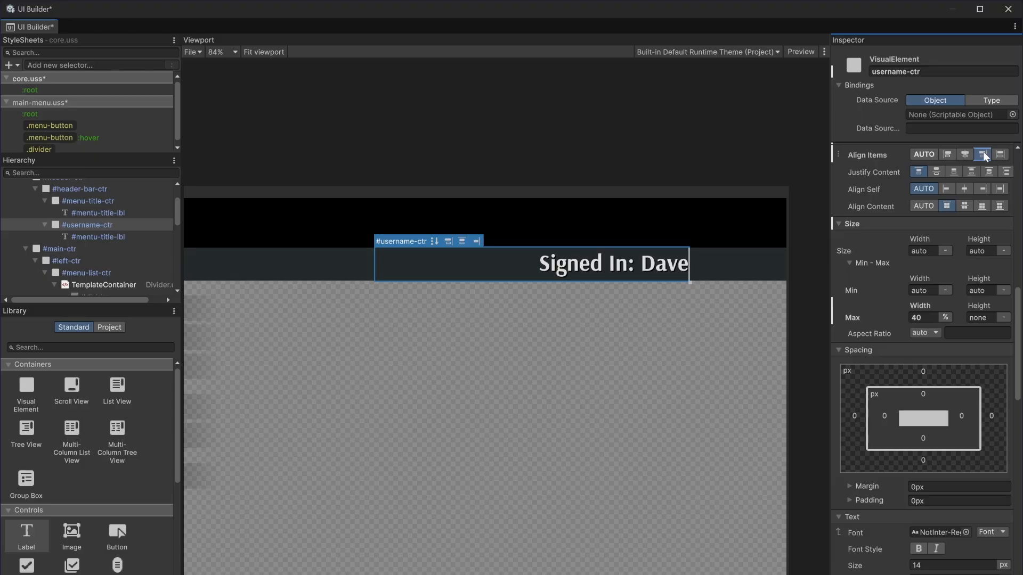
# Try a font size of 25 px on the signed-in label.
pyautogui.click(106, 238)
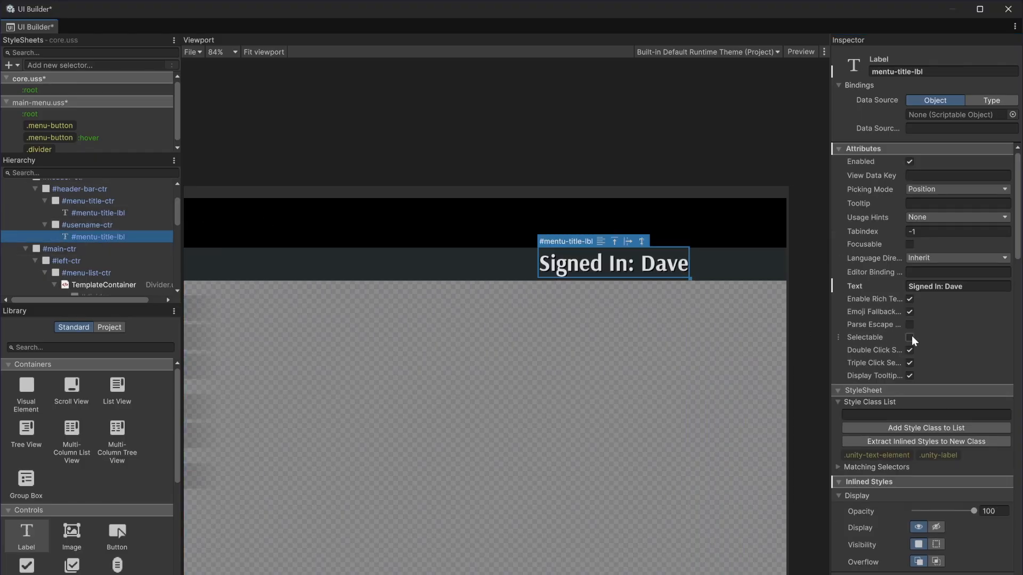
pyautogui.scroll(-3, 914, 334)
pyautogui.scroll(-3, 975, 411)
pyautogui.scroll(-1, 970, 413)
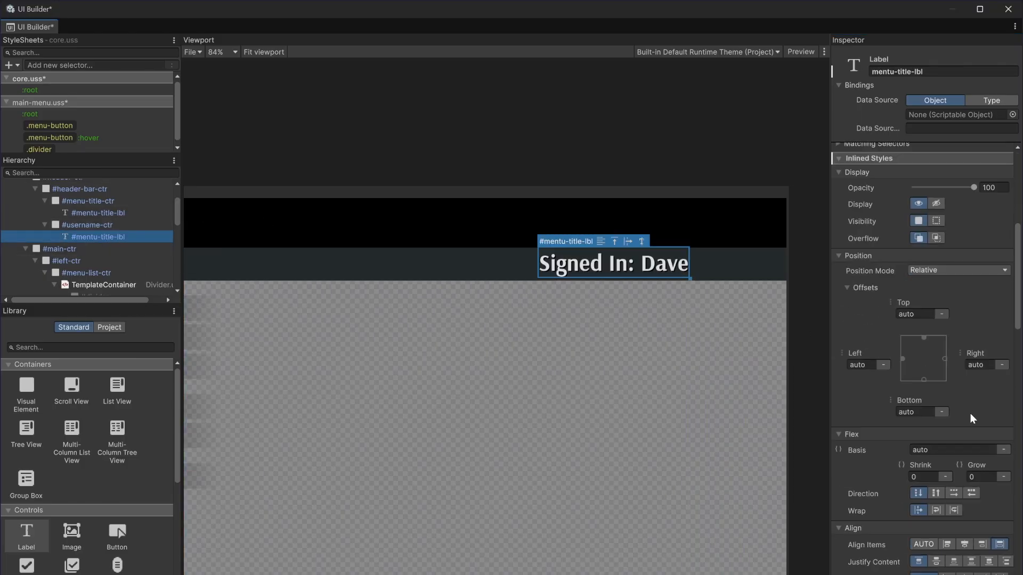
pyautogui.scroll(4, 971, 414)
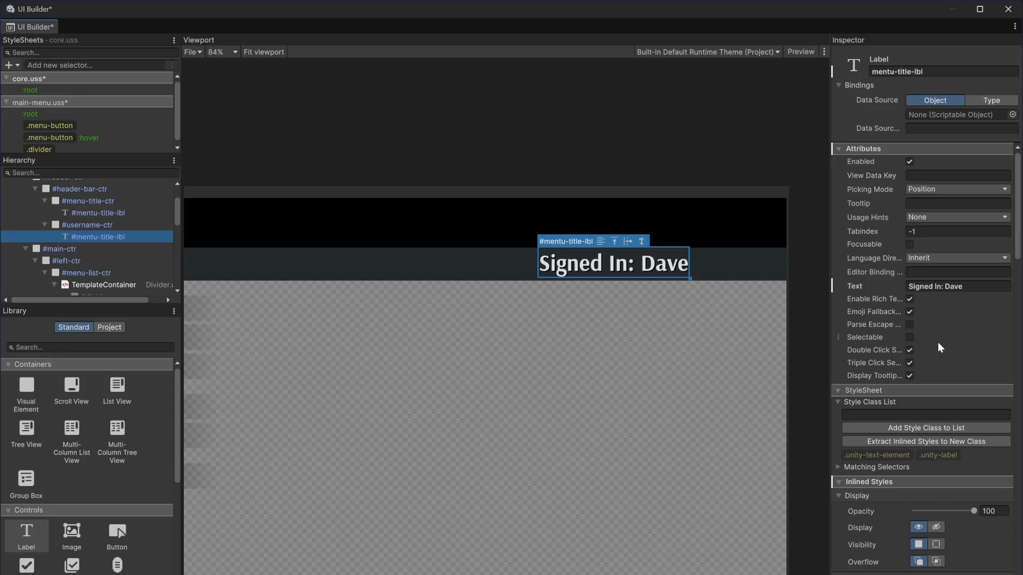
pyautogui.scroll(-8, 939, 345)
pyautogui.click(945, 470)
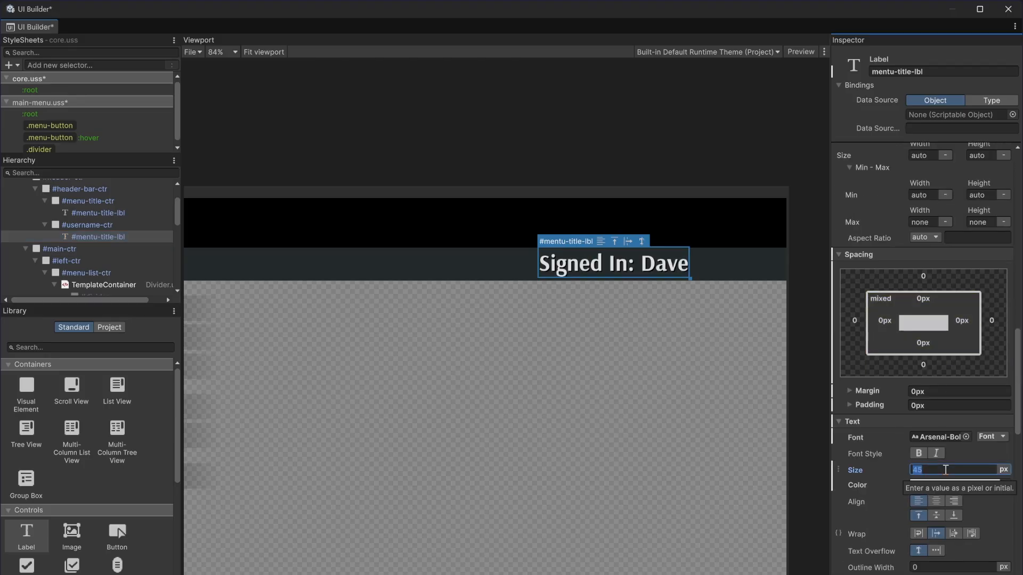
pyautogui.press('Return')
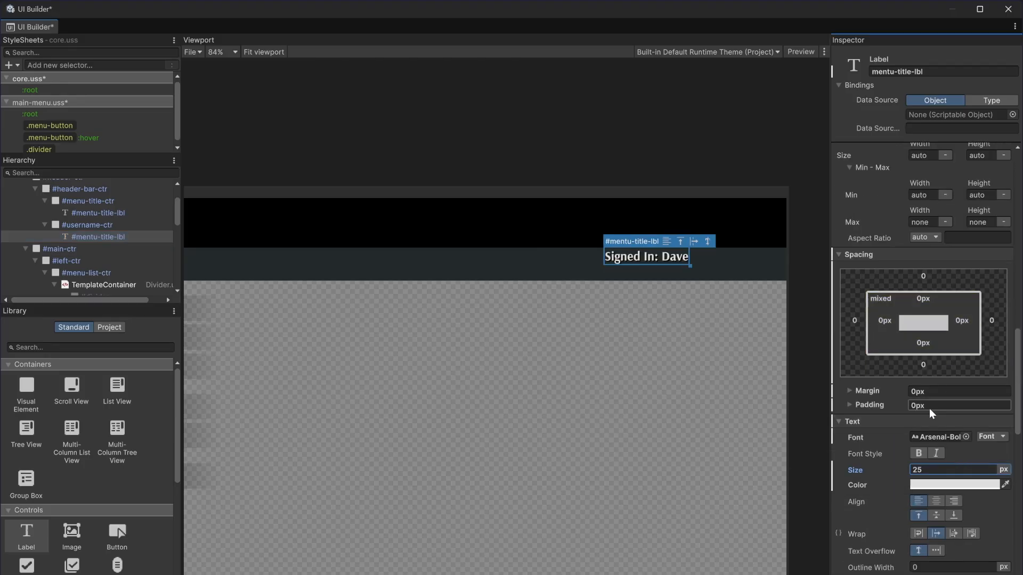
# Set username-ctr's Align Self to center so it sits vertically centred in the header bar.
pyautogui.click(97, 225)
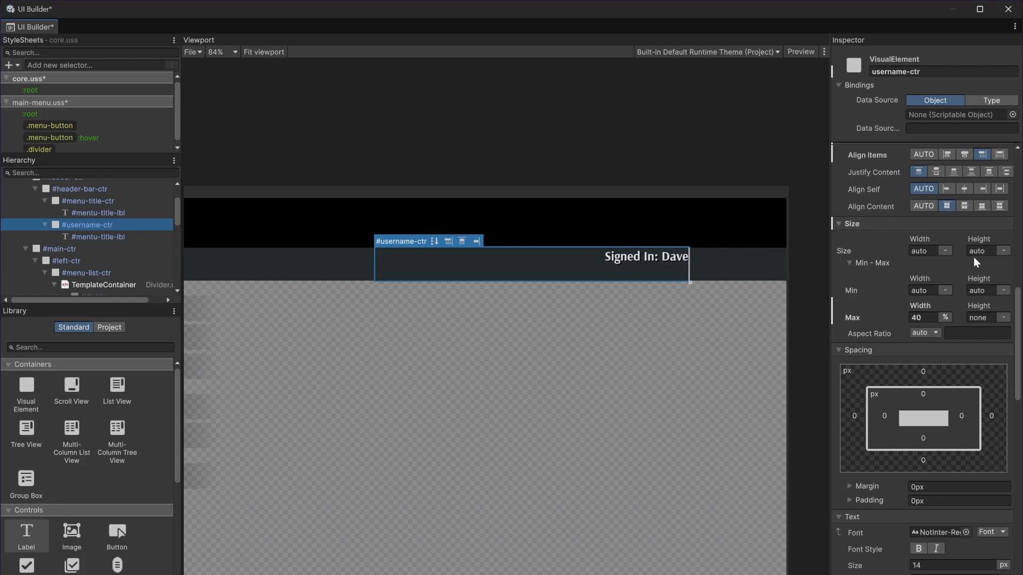
pyautogui.click(964, 189)
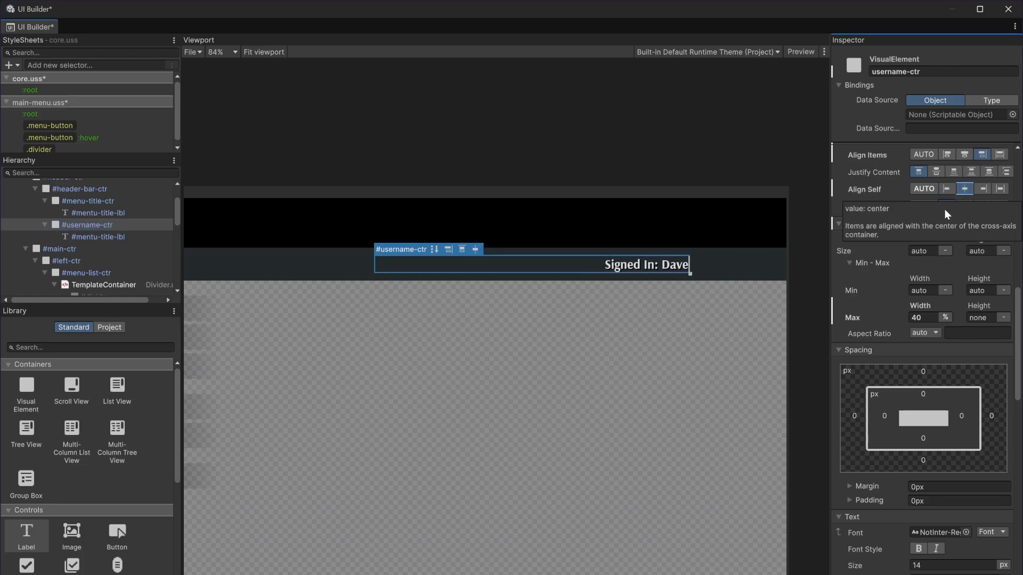
pyautogui.click(621, 159)
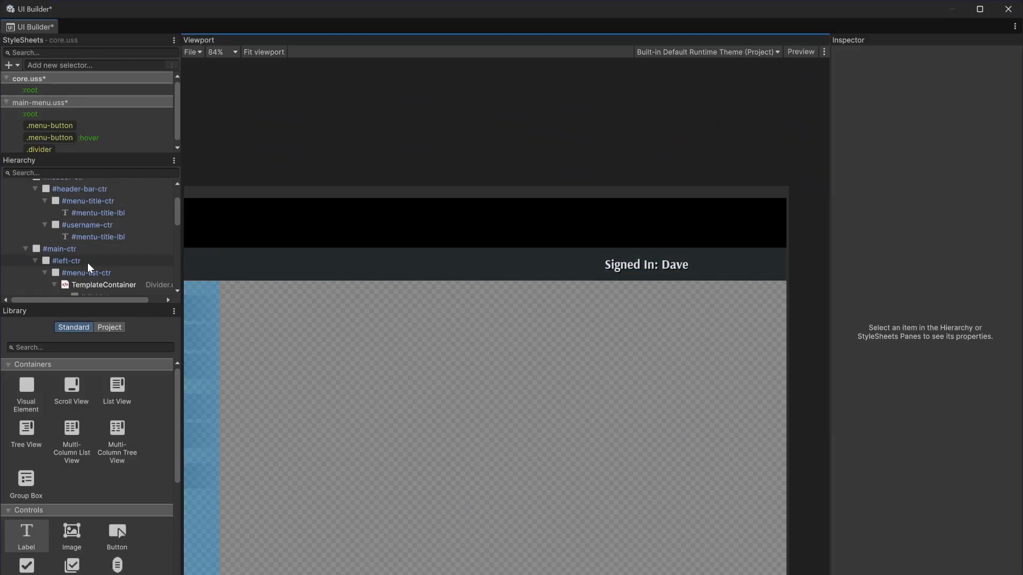
# Set the signed-in label's font size to 30 px.
pyautogui.click(651, 264)
pyautogui.scroll(-1, 943, 400)
pyautogui.click(939, 434)
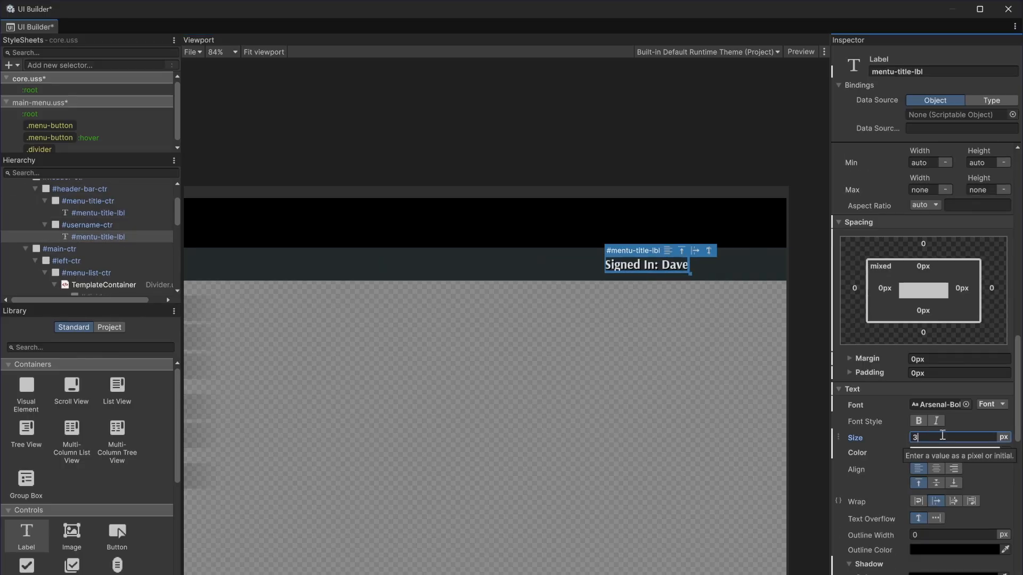
pyautogui.write('30')
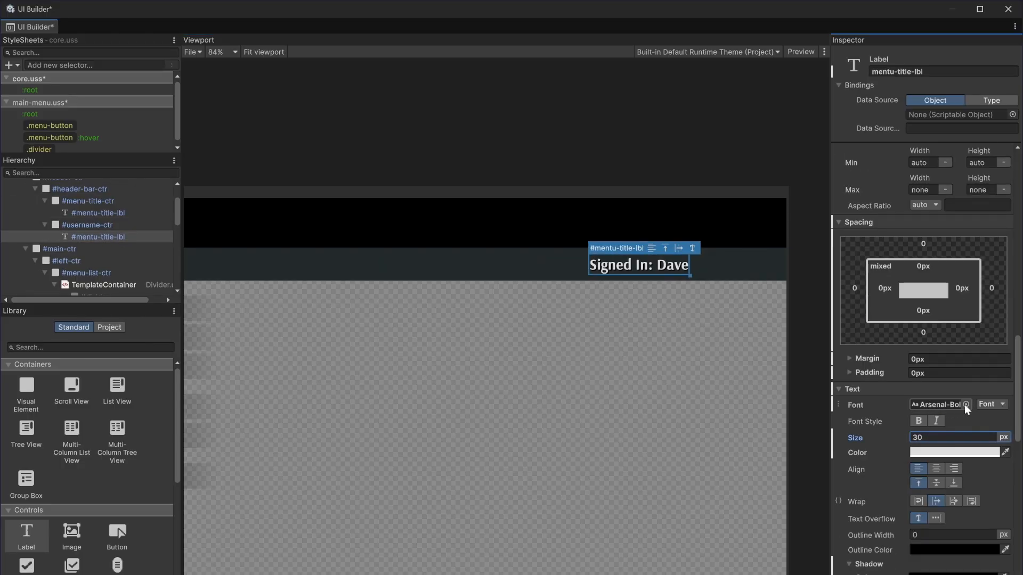
# Try the DMSans-Bold, DMSans-Regular and DMSans-SemiBold fonts on the signed-in label and return to Arsenal-Bold.
pyautogui.scroll(5, 628, 294)
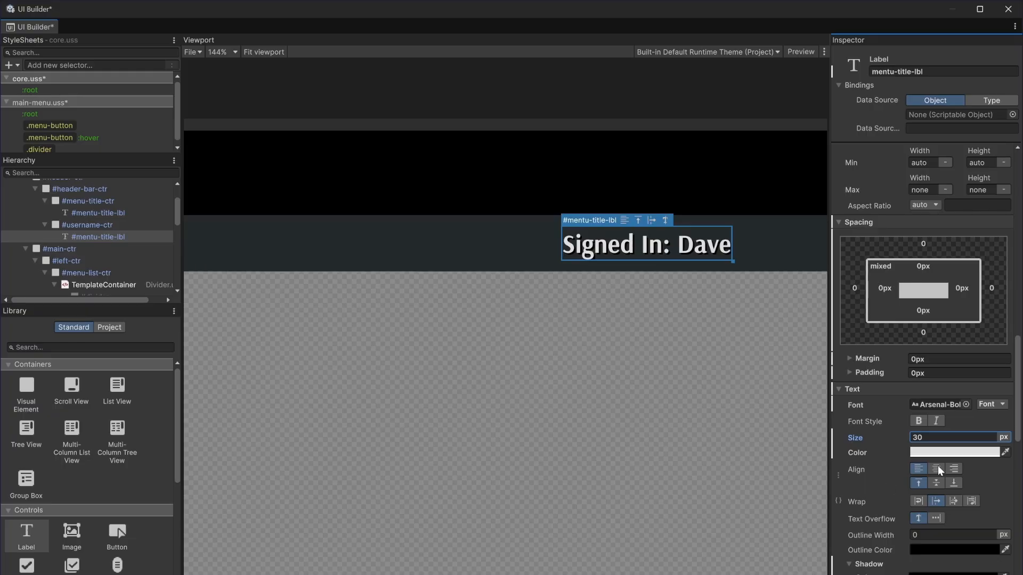
pyautogui.click(964, 405)
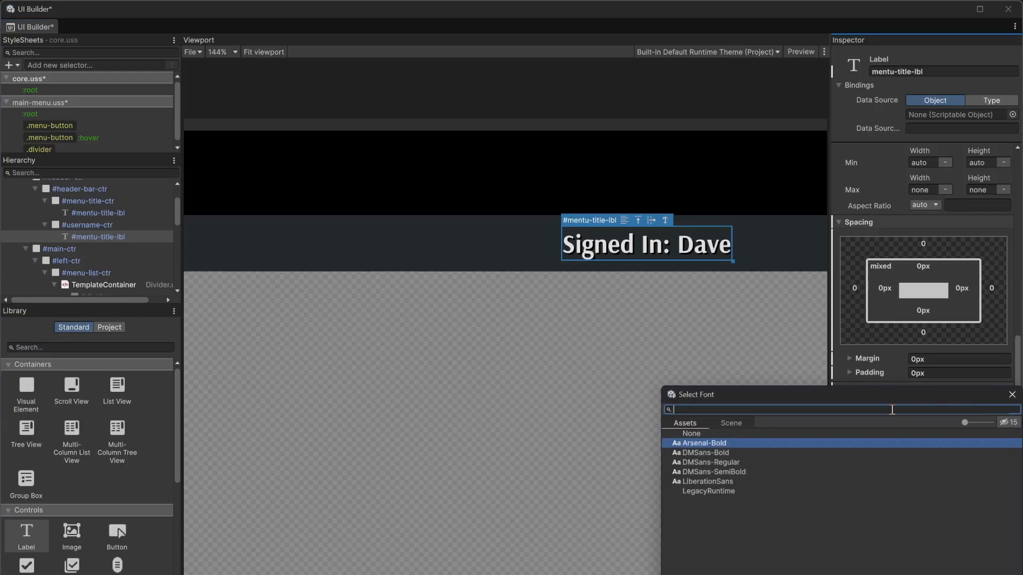
pyautogui.click(716, 452)
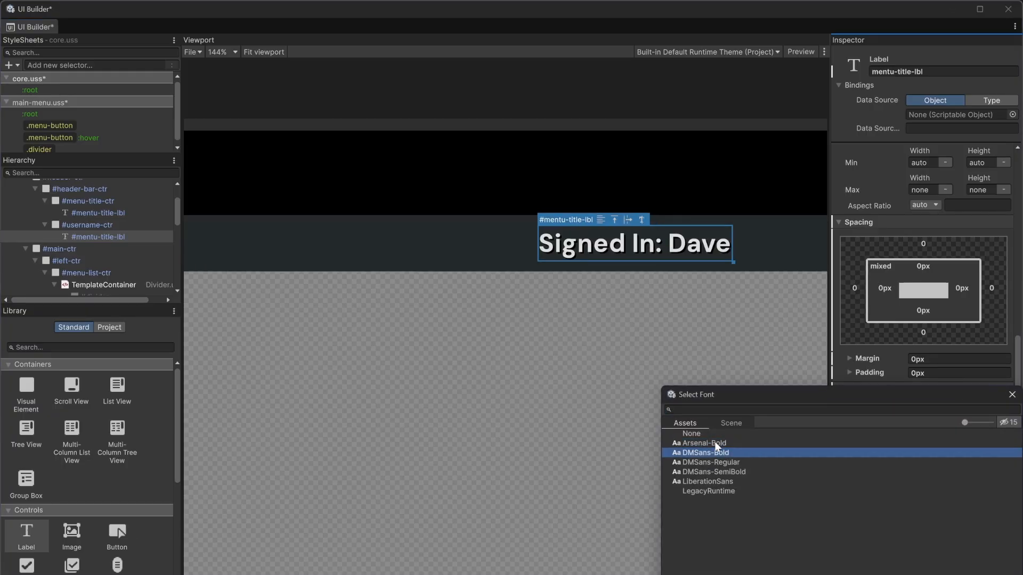
pyautogui.click(709, 460)
pyautogui.click(712, 473)
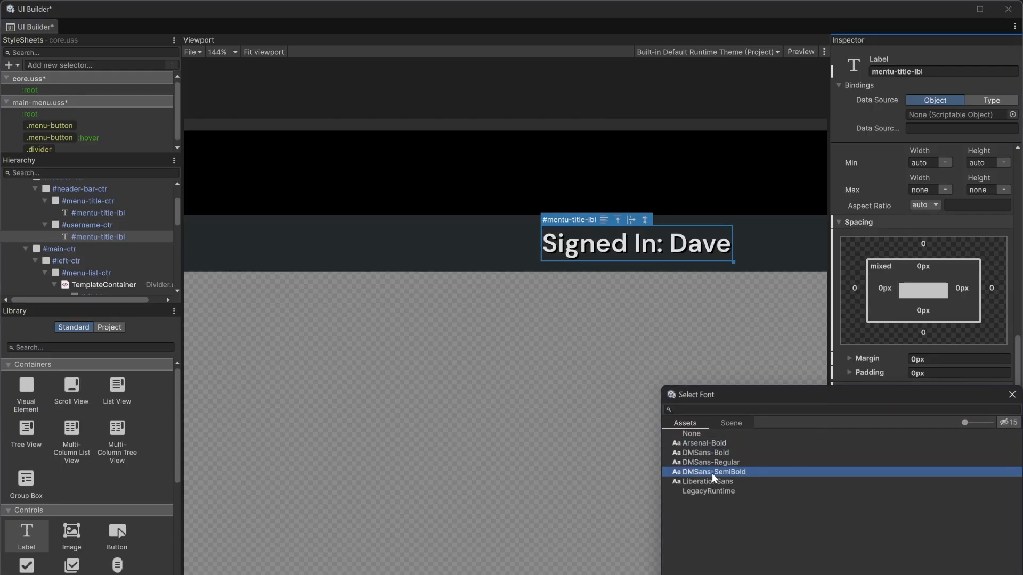
pyautogui.doubleClick(718, 443)
pyautogui.click(655, 373)
pyautogui.scroll(-2, 687, 355)
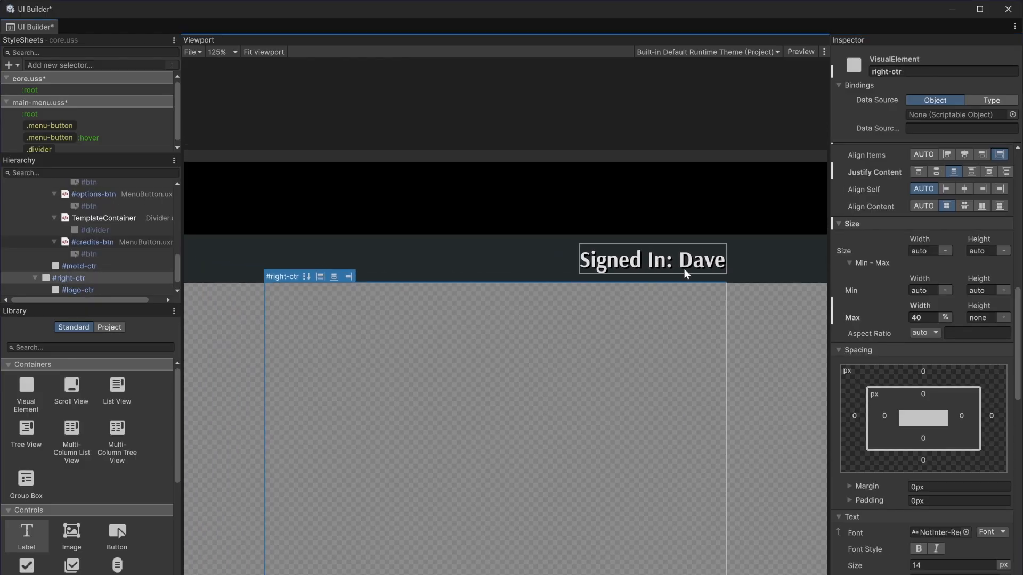
# Dim the signed-in label's text by lowering its colour alpha to about 142.
pyautogui.click(684, 270)
pyautogui.click(945, 452)
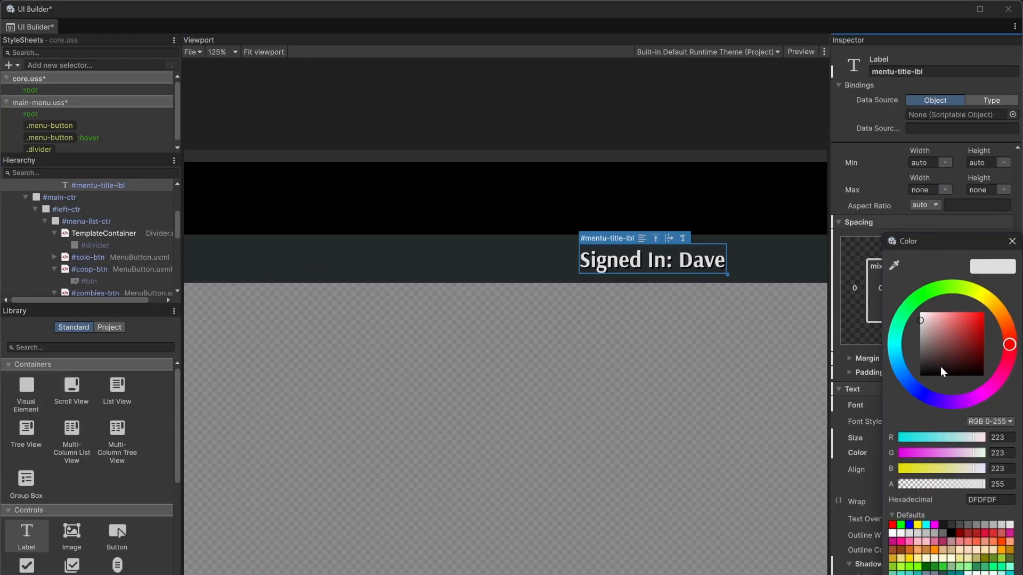
pyautogui.moveTo(959, 485); pyautogui.dragTo(952, 485)
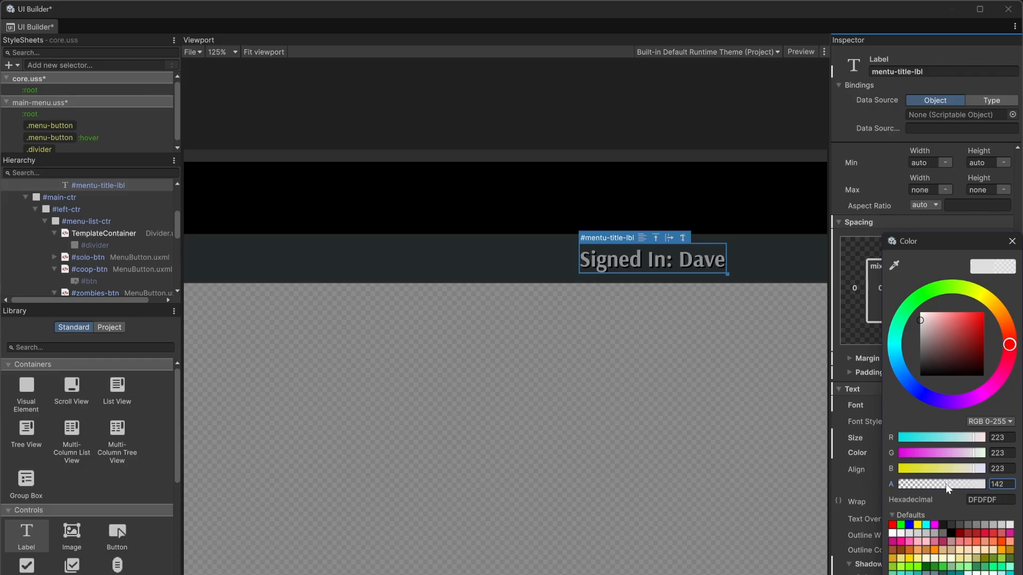
pyautogui.click(566, 400)
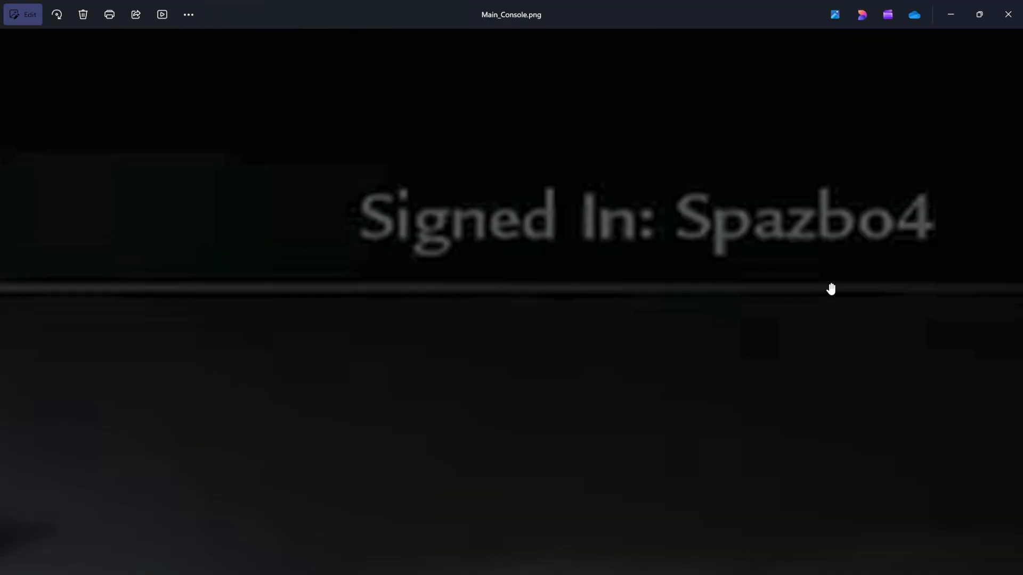
# Compare the dimmed signed-in label with the reference image and review it against the whole menu layout.
pyautogui.scroll(-5, 831, 290)
pyautogui.scroll(2, 725, 170)
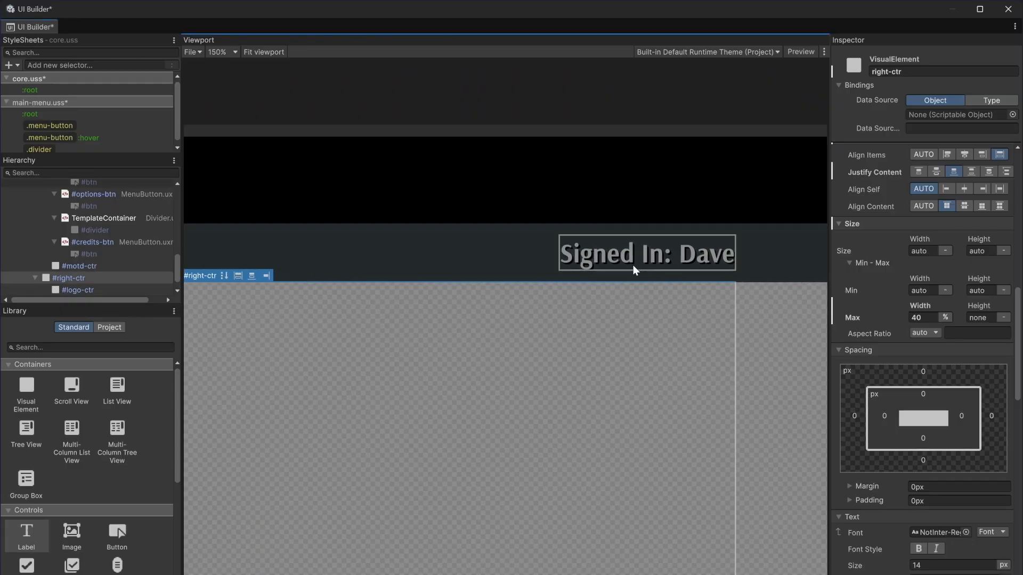
pyautogui.scroll(-5, 634, 270)
pyautogui.click(481, 226)
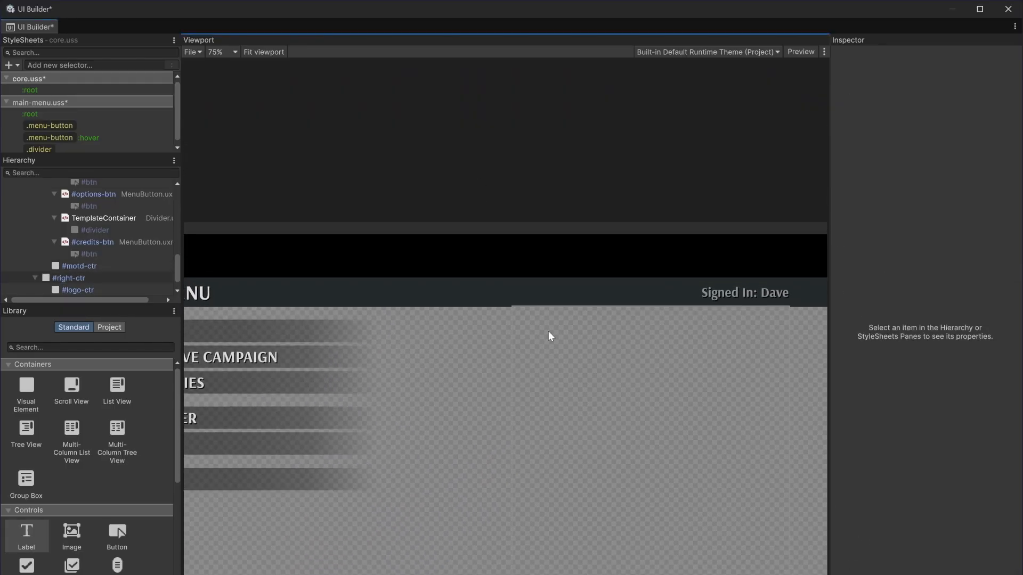
pyautogui.scroll(-2, 426, 394)
pyautogui.moveTo(350, 402); pyautogui.dragTo(472, 388, button='middle')
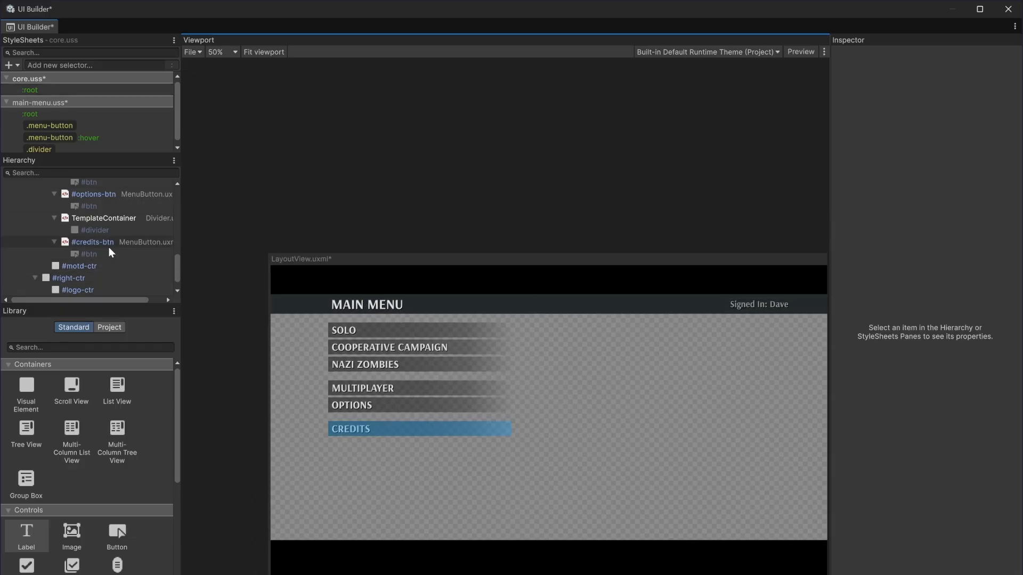
# Rename the signed-in label inside username-ctr as username-lbl and save the layout.
pyautogui.click(106, 219)
pyautogui.scroll(3, 108, 238)
pyautogui.scroll(5, 109, 242)
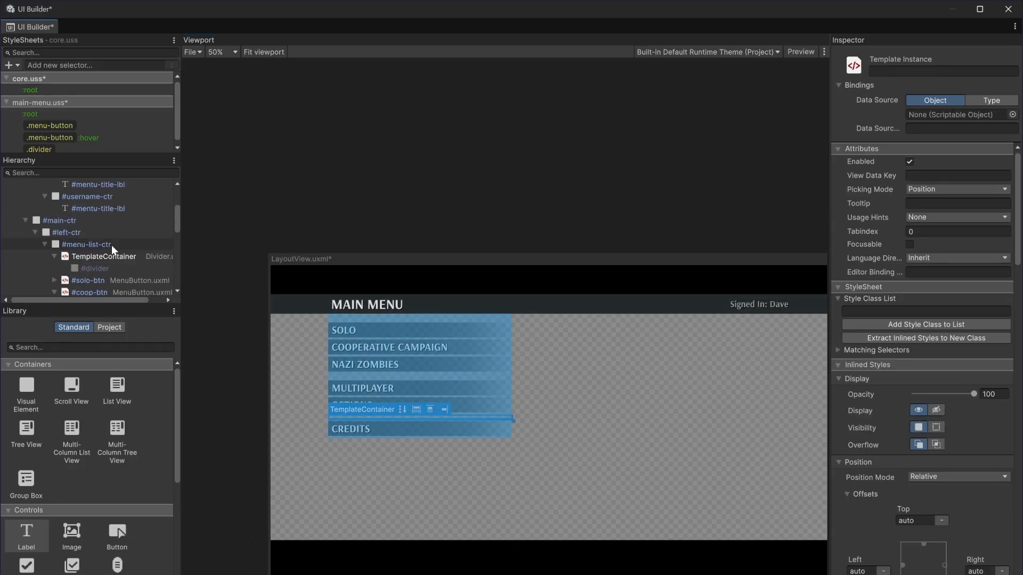
pyautogui.click(937, 73)
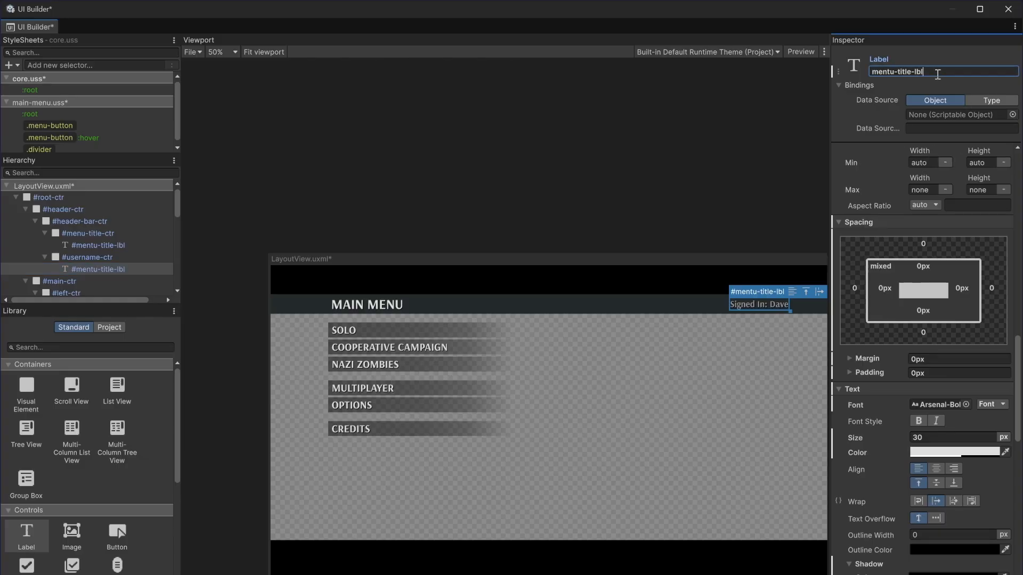
pyautogui.write('username-lbl')
pyautogui.press('Return')
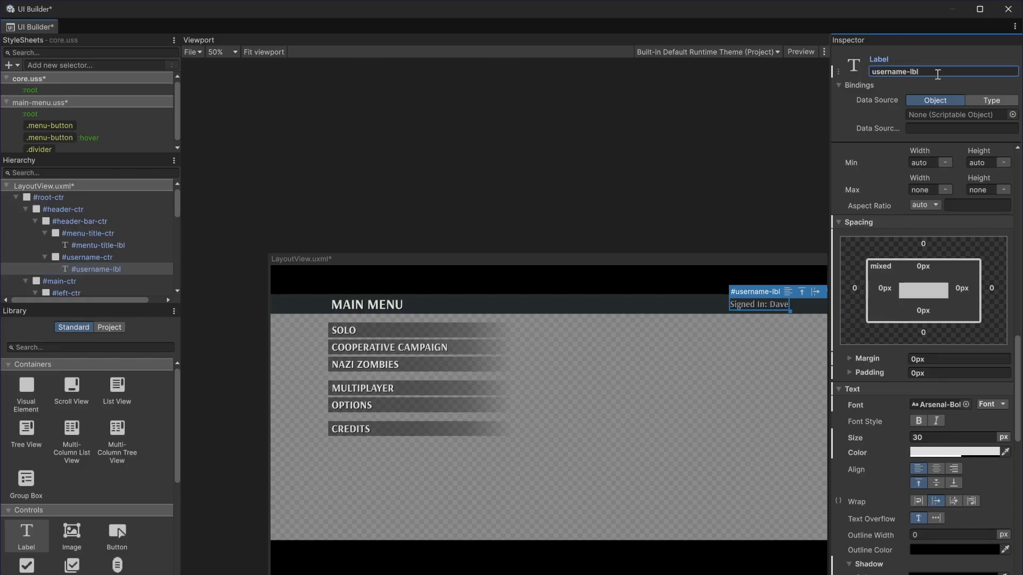
pyautogui.hotkey('ctrl', 's')
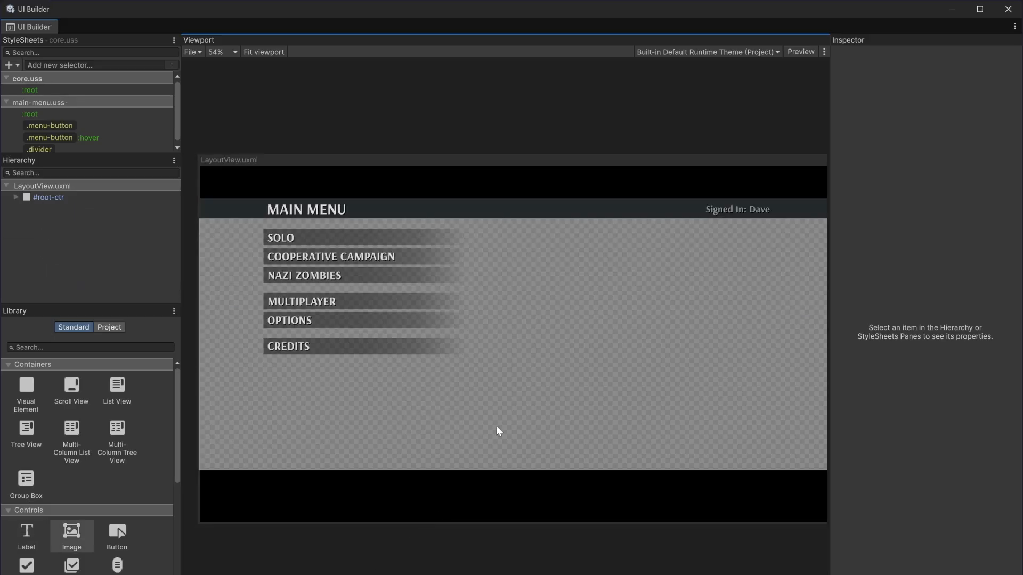
# Add an Image element inside the logo-ctr container of right-ctr and name it game-logo.
pyautogui.scroll(1, 648, 313)
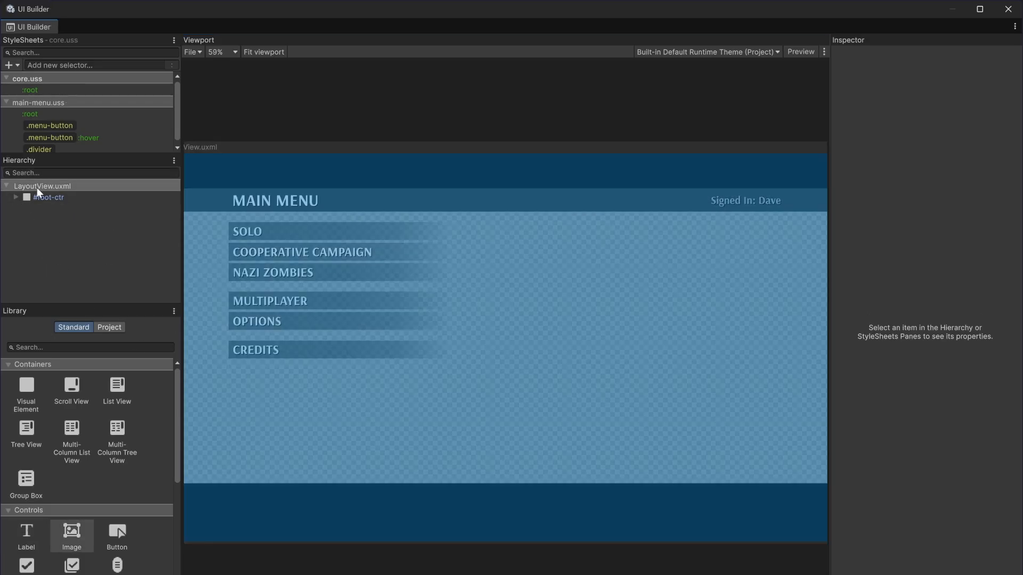
pyautogui.click(16, 197)
pyautogui.click(26, 221)
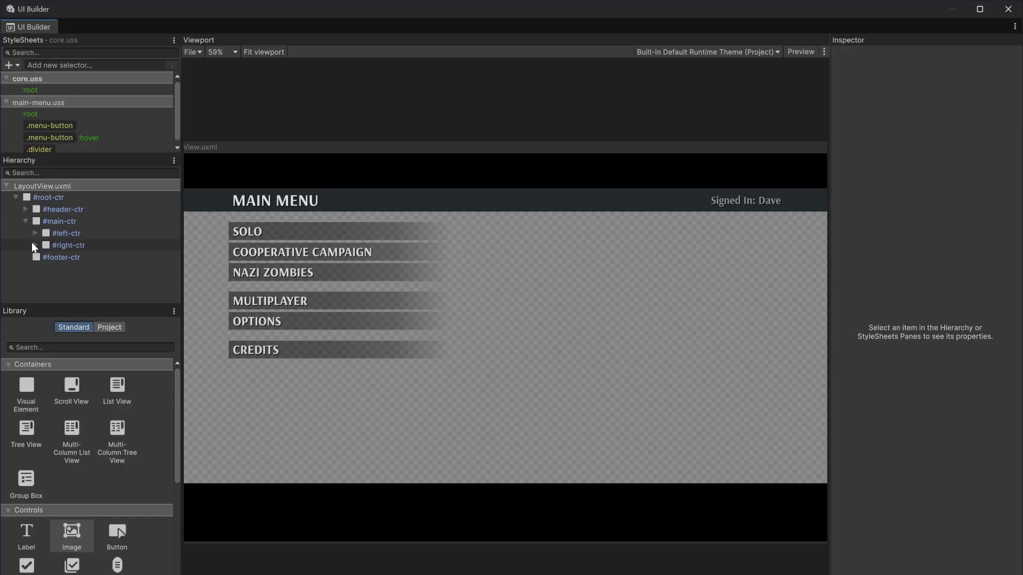
pyautogui.click(34, 245)
pyautogui.click(70, 260)
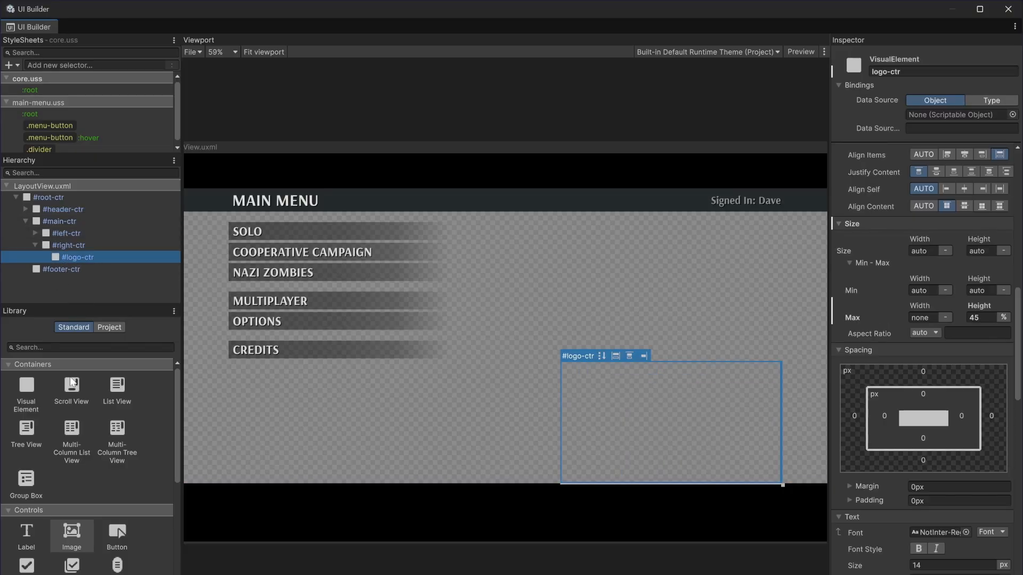
pyautogui.moveTo(75, 540); pyautogui.dragTo(88, 257)
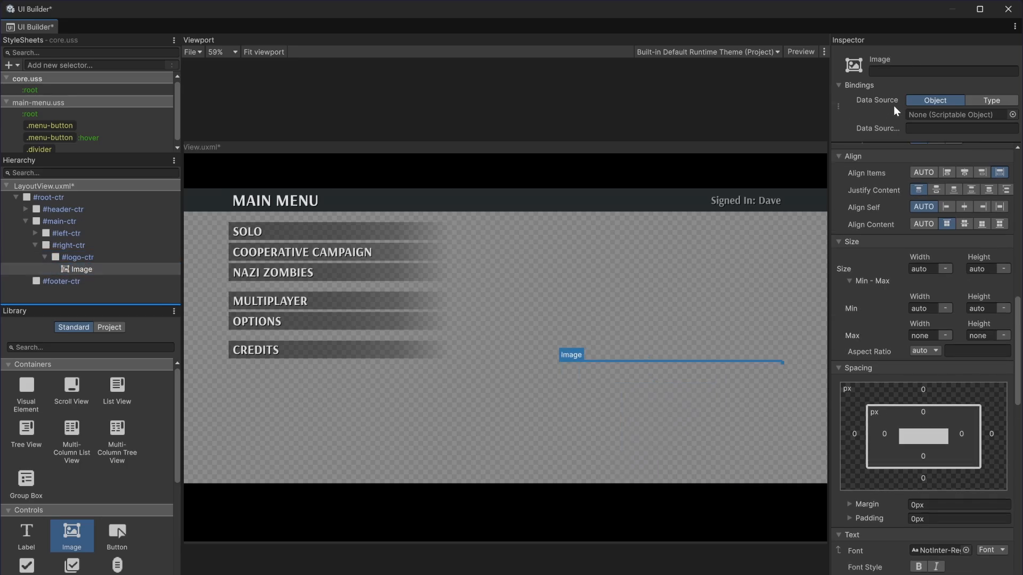
pyautogui.click(961, 71)
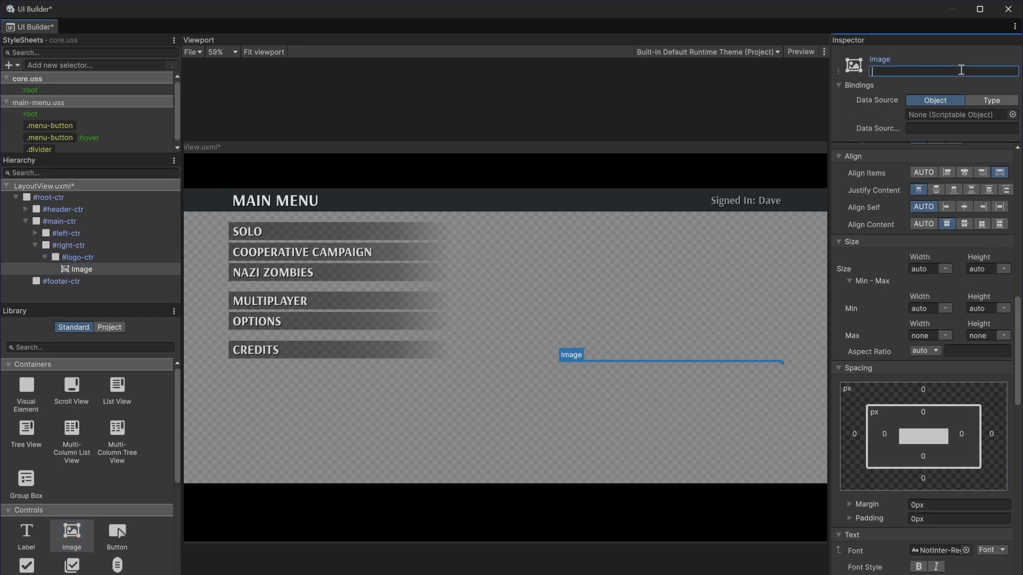
pyautogui.write('game-logo')
pyautogui.press('Return')
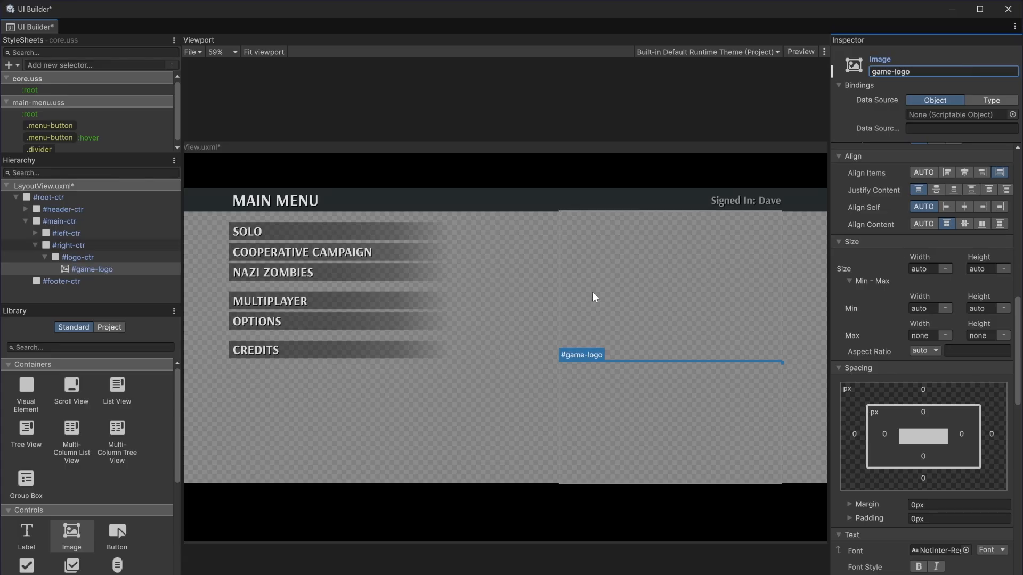
# Set the game-logo image's width and height both to 100%.
pyautogui.click(943, 274)
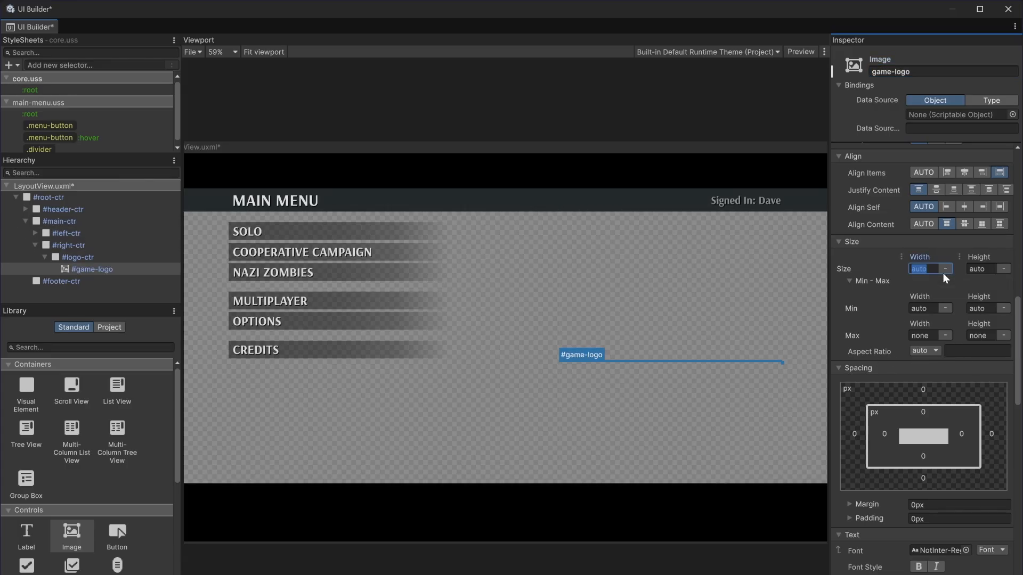
pyautogui.click(947, 268)
pyautogui.click(962, 296)
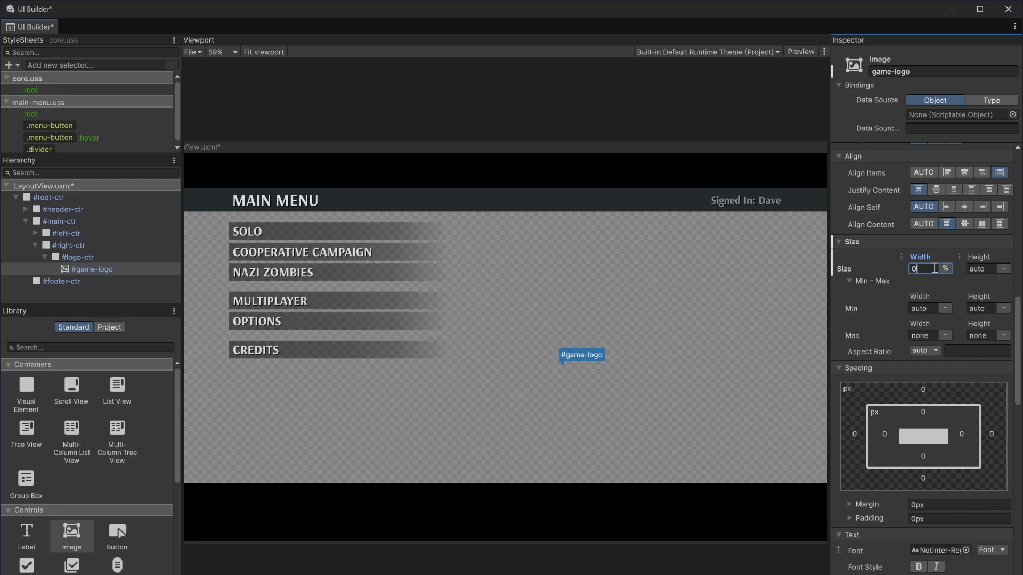
pyautogui.write('100')
pyautogui.click(980, 268)
pyautogui.click(1003, 268)
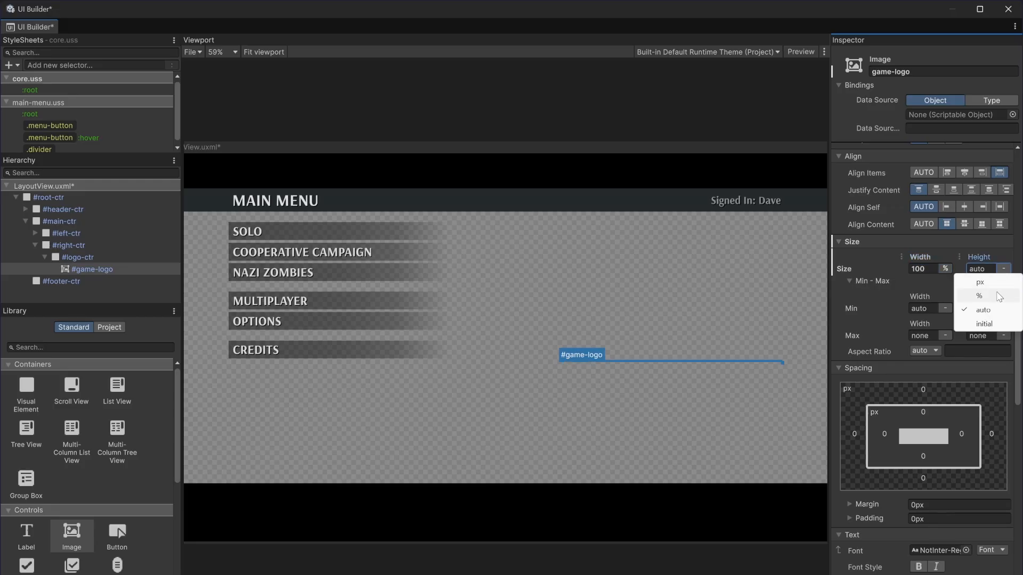
pyautogui.click(997, 296)
pyautogui.write('100')
pyautogui.press('Return')
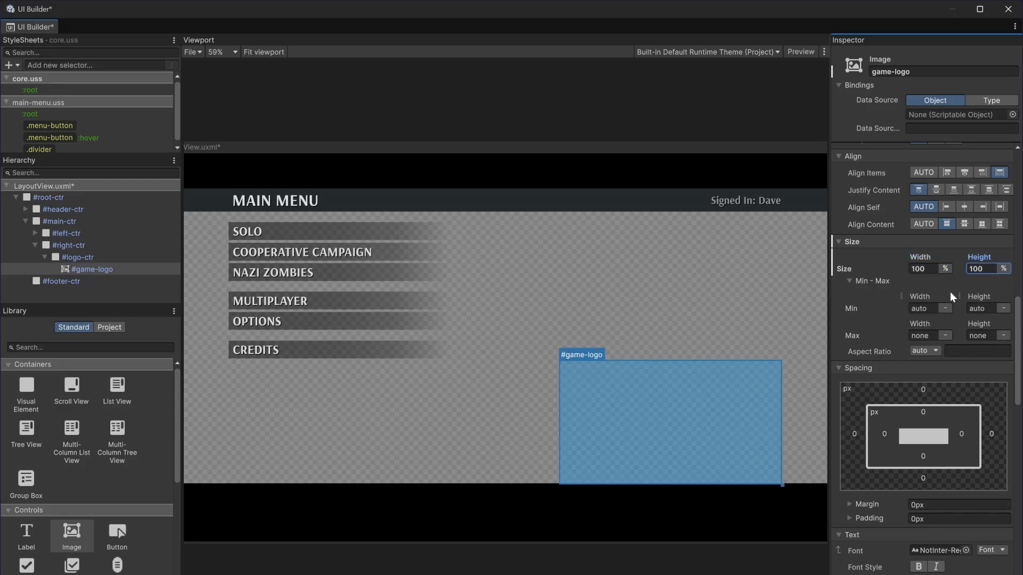
# Assign the Logo texture as the background image of game-logo.
pyautogui.scroll(-4, 959, 368)
pyautogui.scroll(-5, 957, 392)
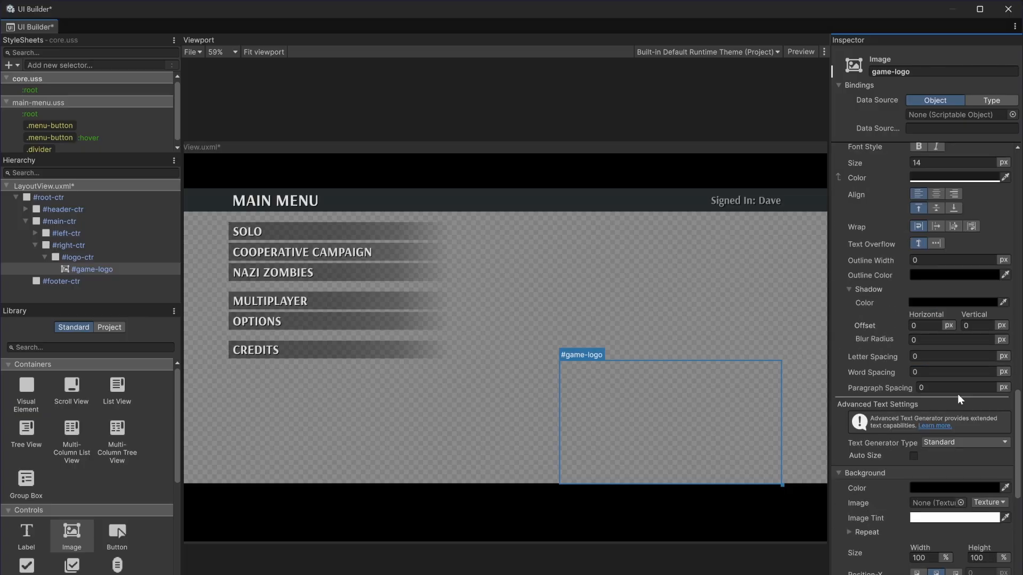
pyautogui.click(988, 373)
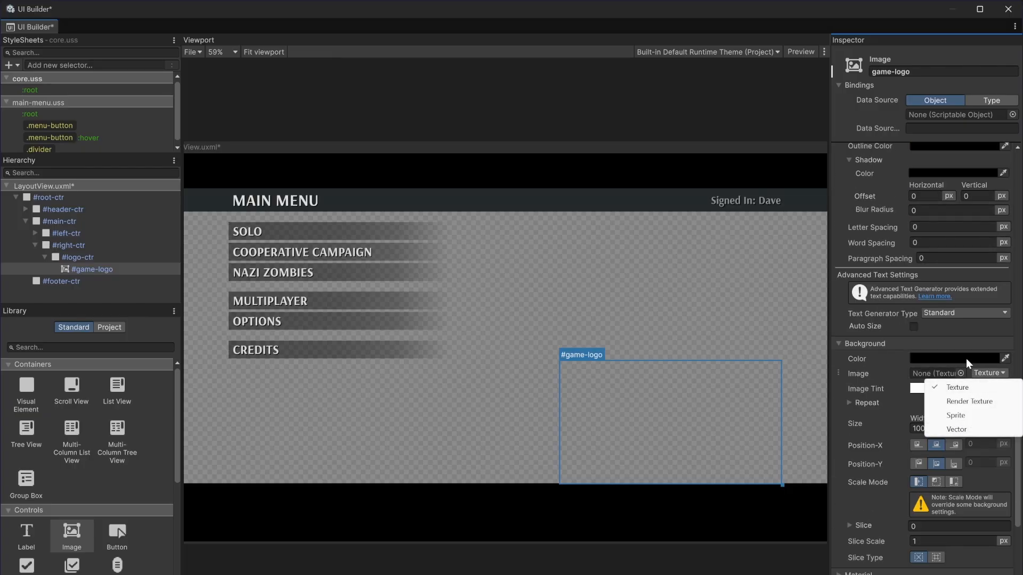
pyautogui.click(961, 373)
pyautogui.scroll(-2, 790, 461)
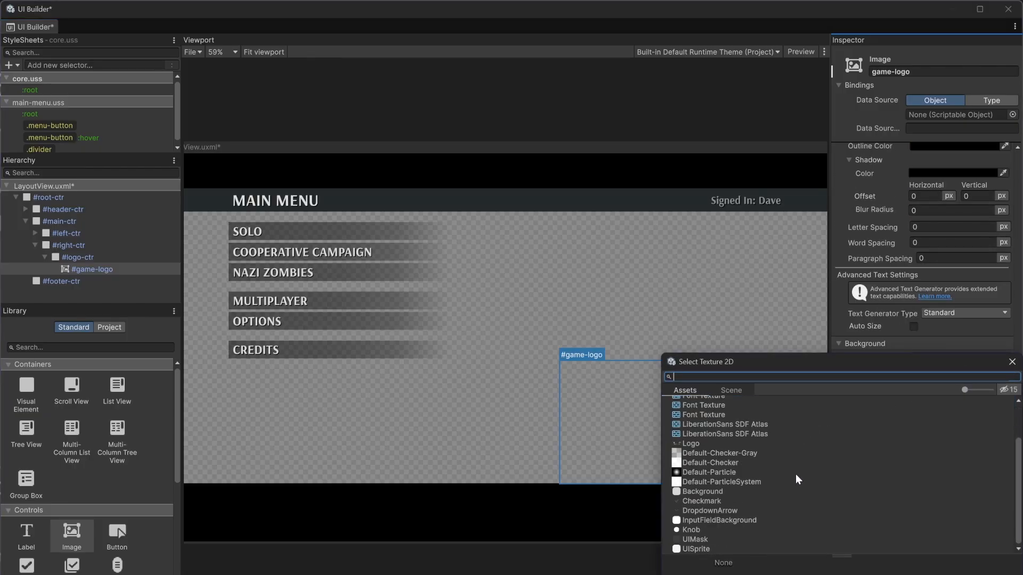
pyautogui.doubleClick(692, 443)
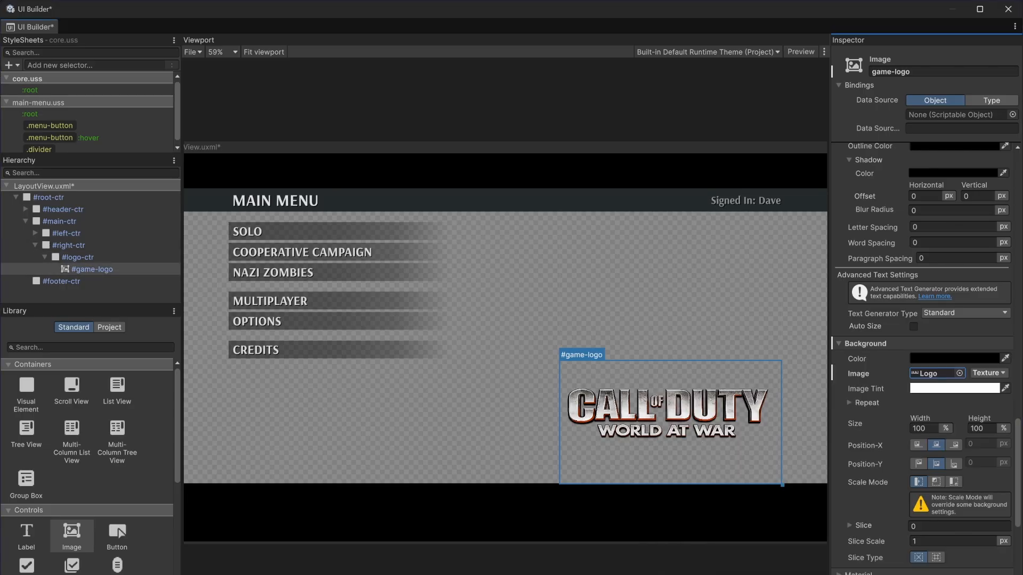
# Check the logo in the Main_Console.png reference image and set game-logo's background width to 90%.
pyautogui.click(523, 554)
pyautogui.scroll(5, 606, 361)
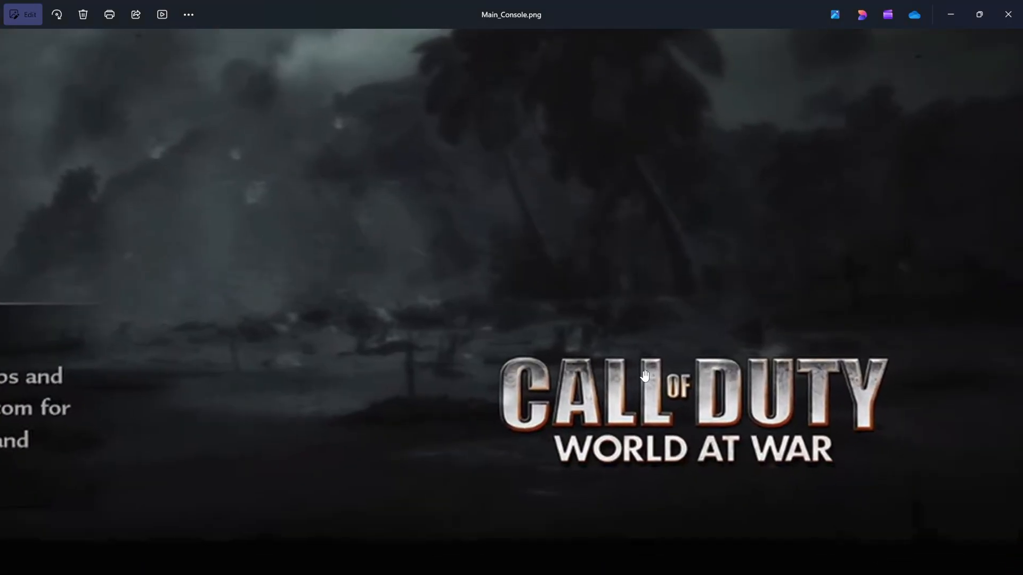
pyautogui.scroll(3, 645, 376)
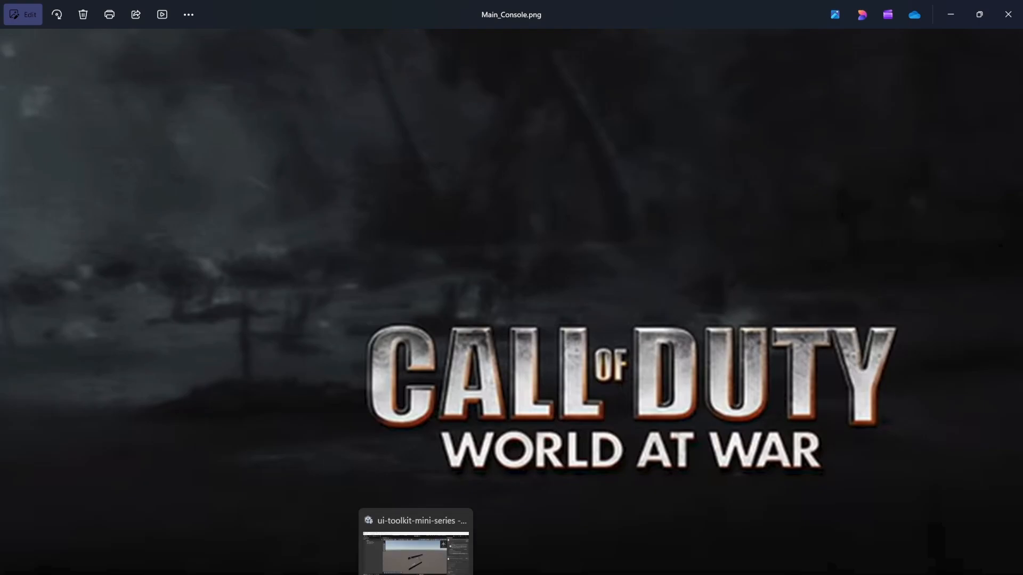
pyautogui.click(415, 572)
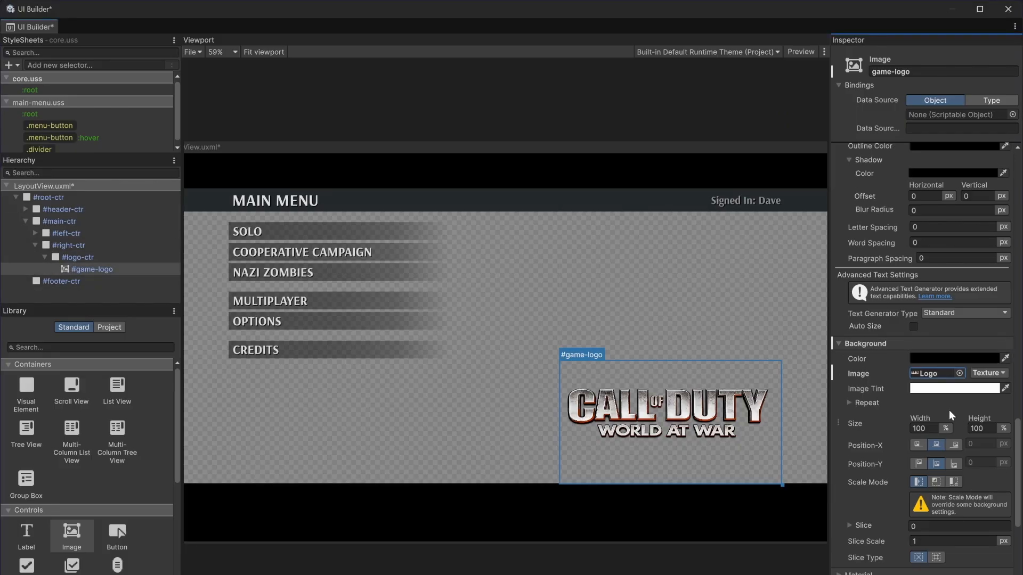
pyautogui.moveTo(928, 416); pyautogui.dragTo(926, 413)
pyautogui.click(929, 431)
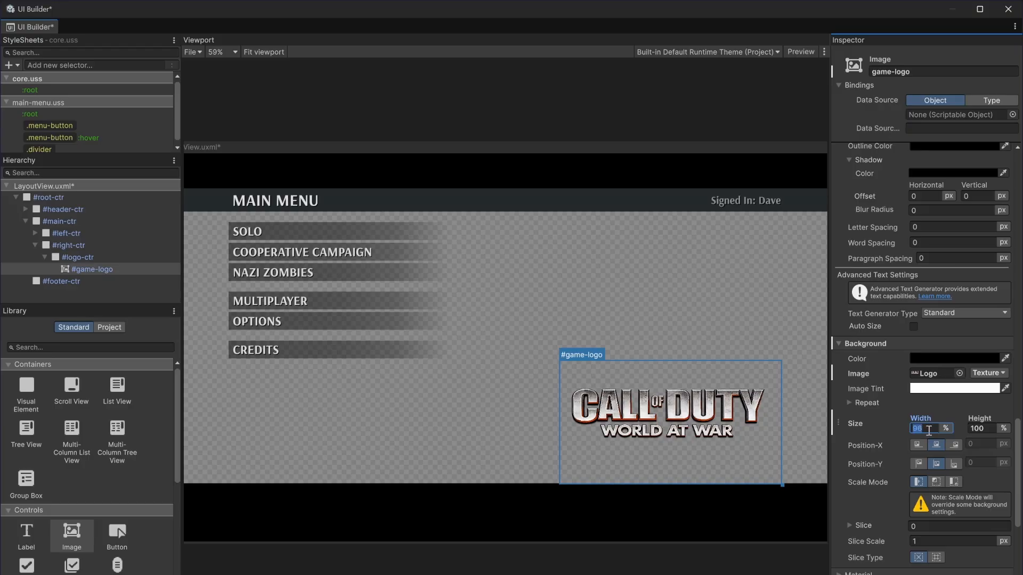
pyautogui.write('90')
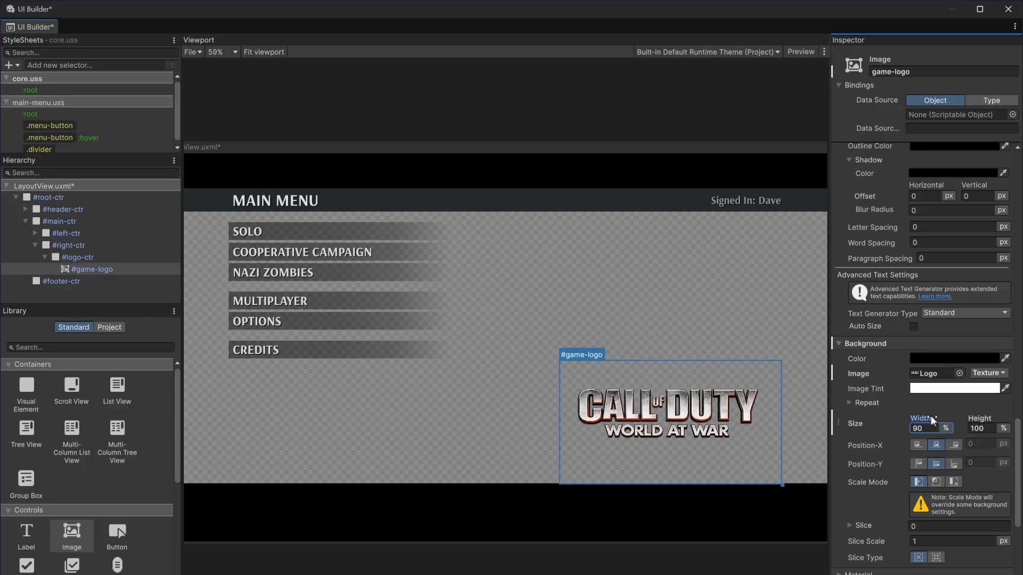
# Review the logo within the whole menu layout and look through game-logo's attributes and background settings.
pyautogui.click(590, 118)
pyautogui.scroll(-2, 481, 309)
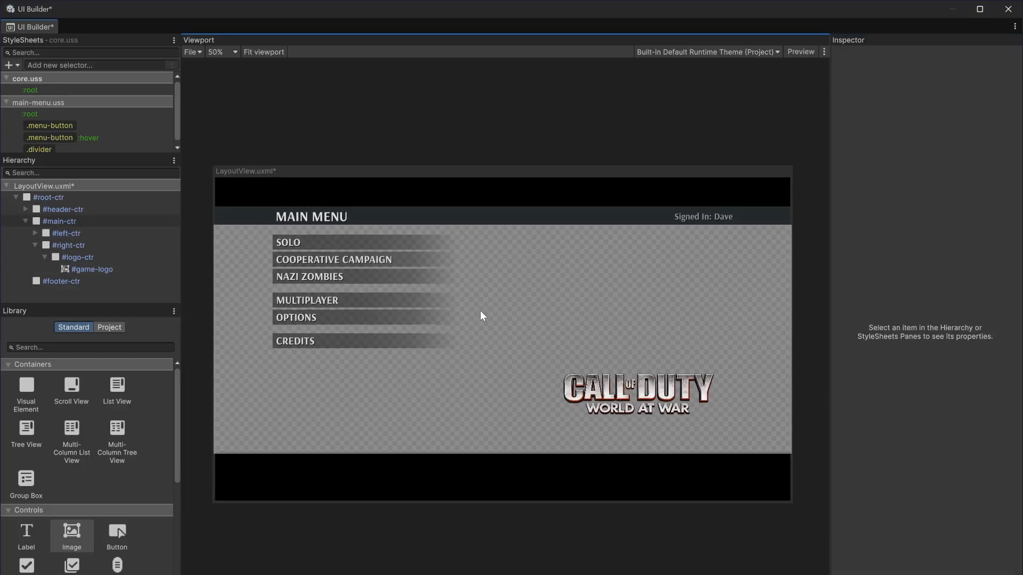
pyautogui.scroll(3, 479, 313)
pyautogui.click(687, 421)
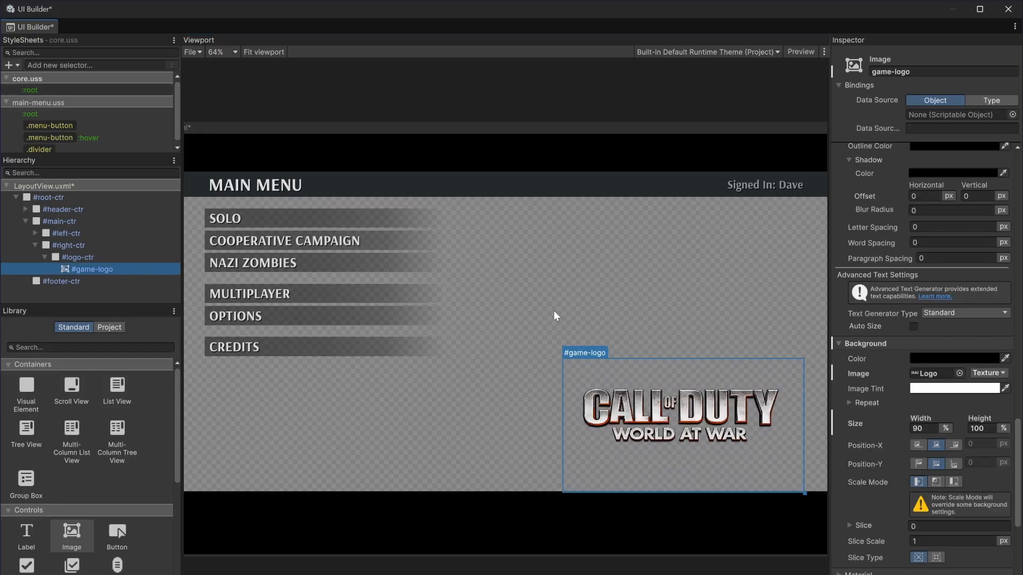
pyautogui.scroll(2, 1001, 371)
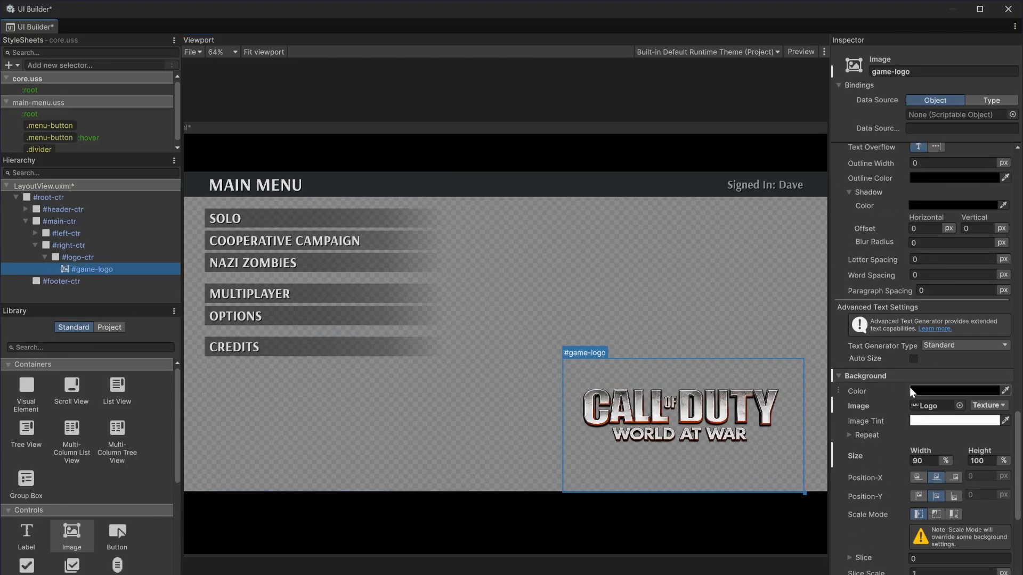
pyautogui.scroll(15, 980, 340)
pyautogui.moveTo(1021, 358); pyautogui.dragTo(1022, 207)
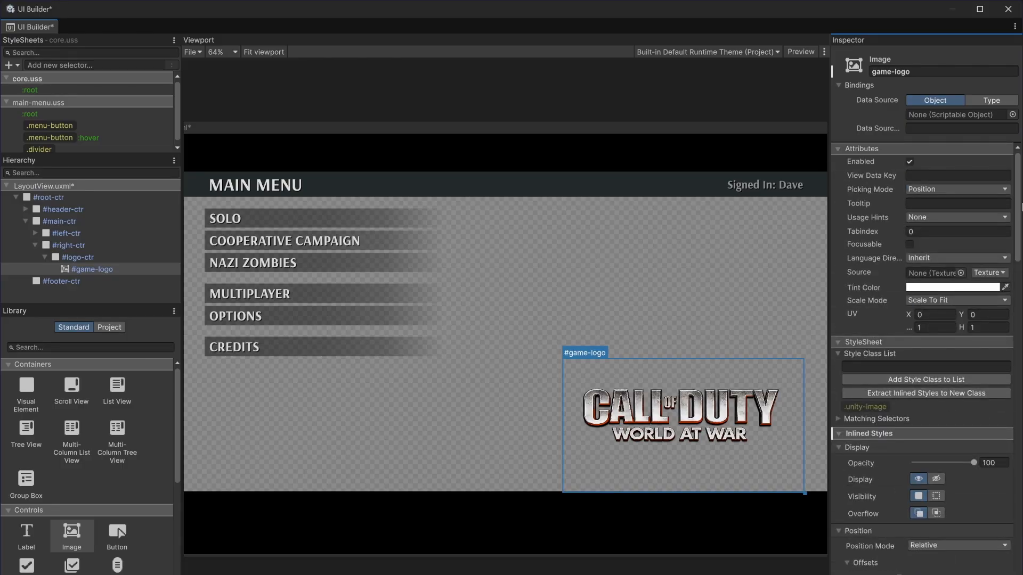
pyautogui.scroll(-12, 983, 370)
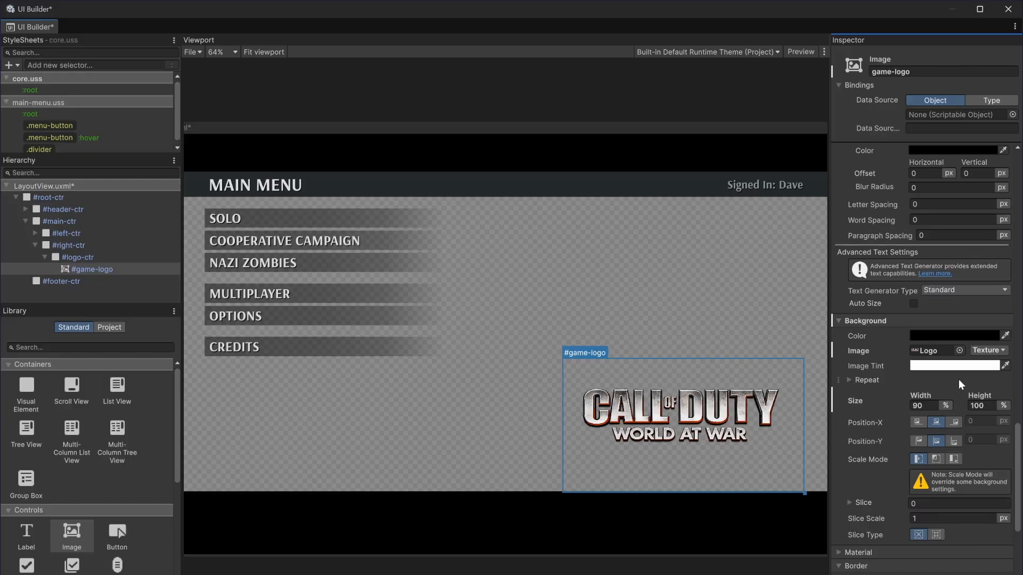
pyautogui.scroll(1, 958, 362)
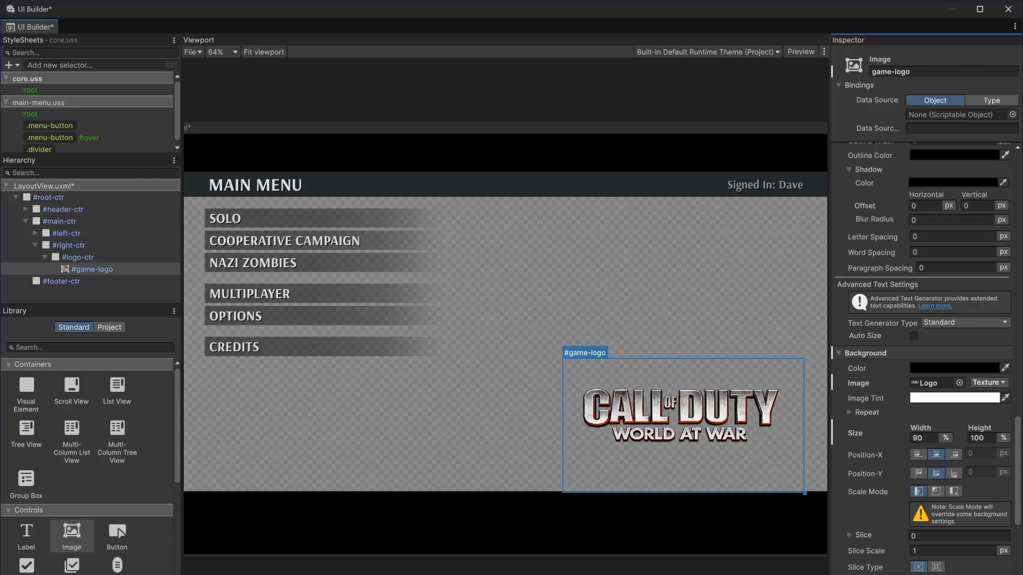
pyautogui.moveTo(1017, 483)
pyautogui.mouseDown()
pyautogui.moveTo(996, 213)
pyautogui.moveTo(1018, 501)
pyautogui.mouseUp()
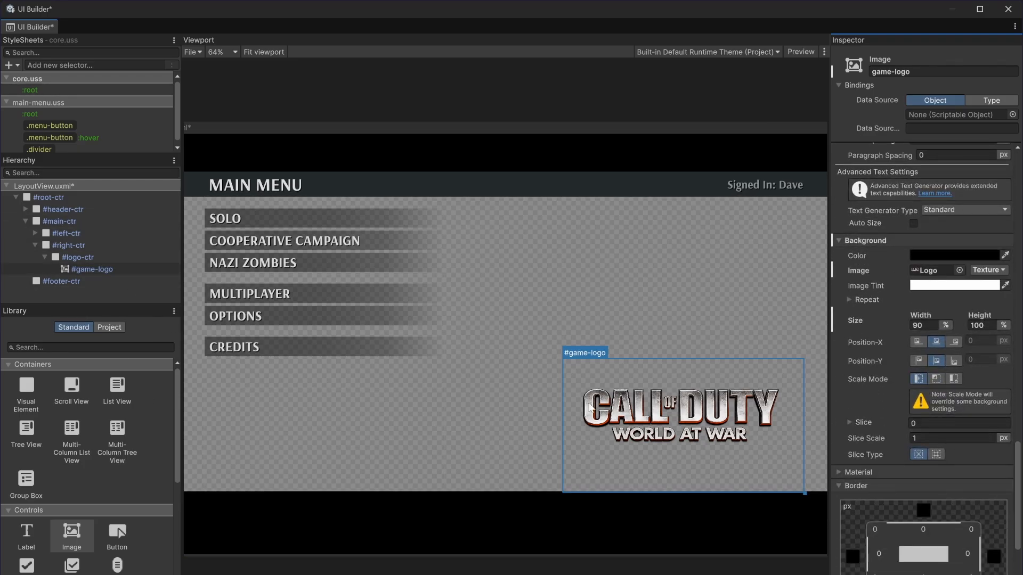
pyautogui.click(598, 89)
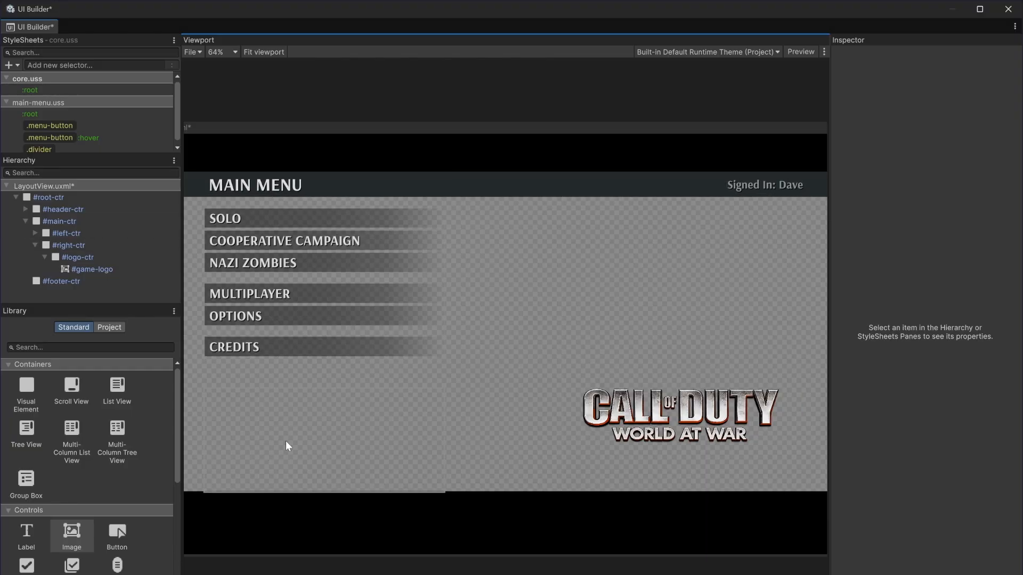
# Select motd-ctr inside left-ctr and examine the divider line, heading and text of the Message of the Day block in the reference image.
pyautogui.click(45, 258)
pyautogui.click(35, 246)
pyautogui.click(35, 233)
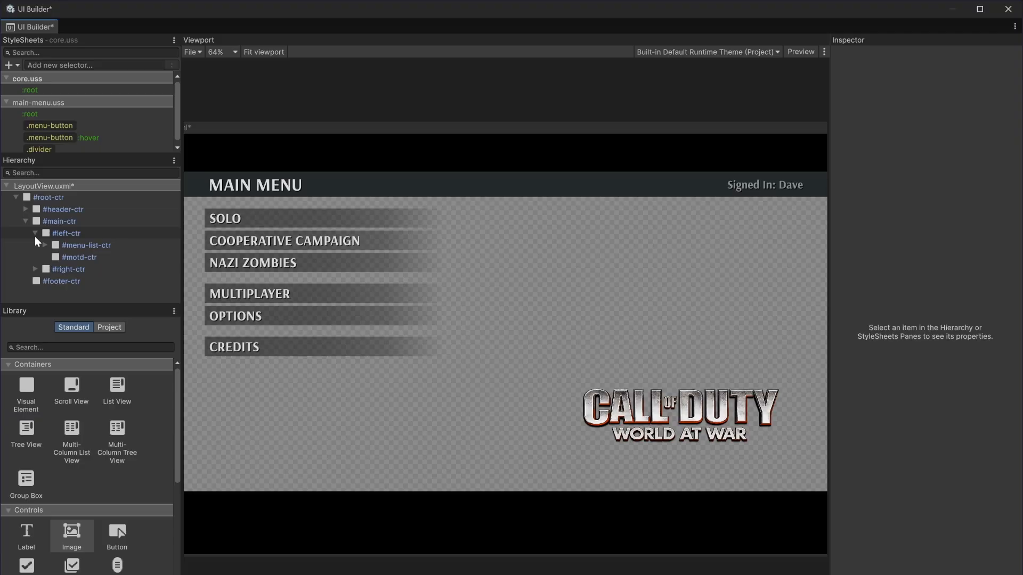
pyautogui.click(81, 258)
pyautogui.hotkey('alt', 'Tab')
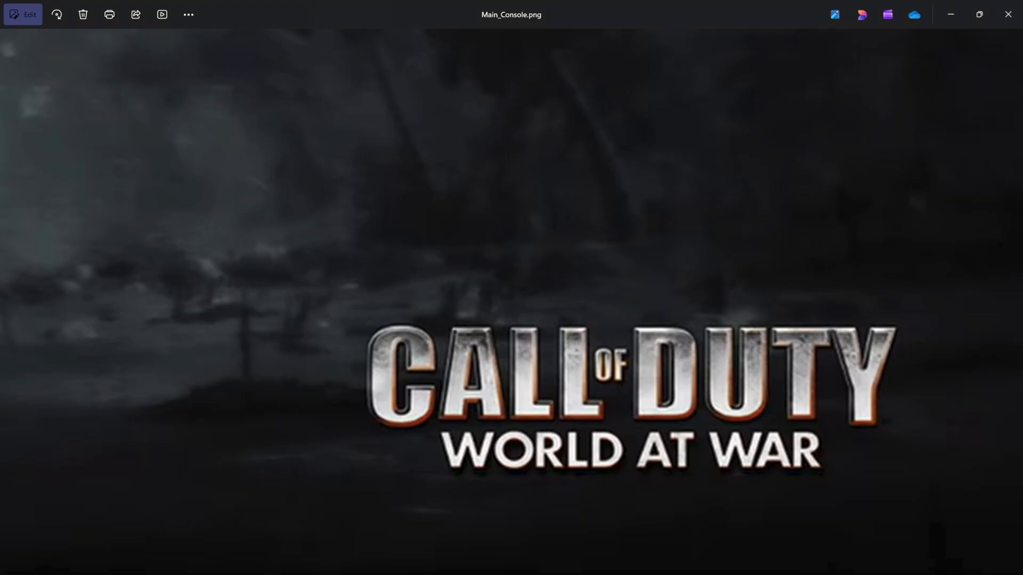
pyautogui.scroll(-5, 342, 383)
pyautogui.scroll(5, 142, 360)
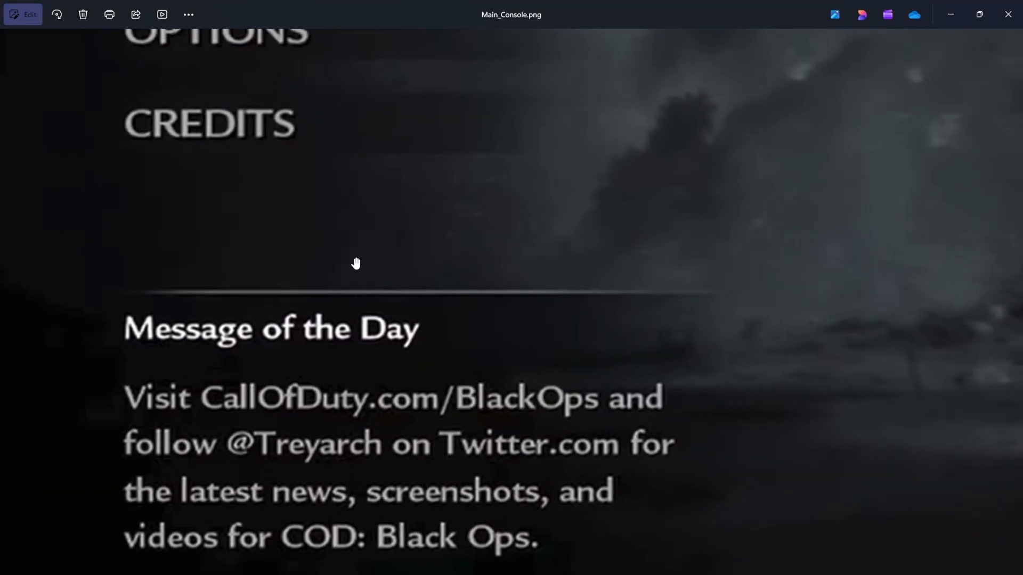
pyautogui.moveTo(263, 341); pyautogui.dragTo(254, 304)
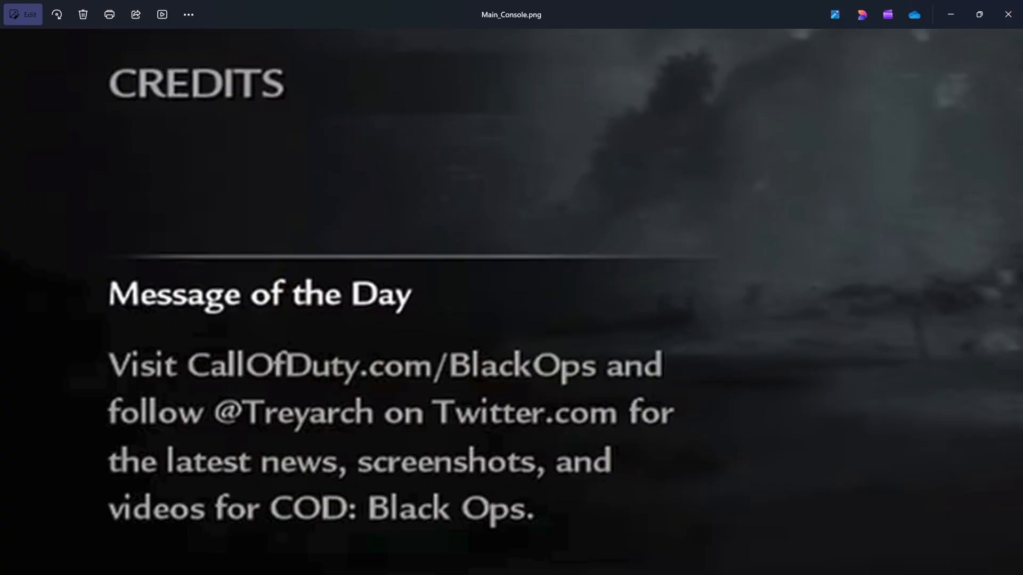
# Return to UI Builder and add three VisualElements as children of motd-ctr.
pyautogui.moveTo(415, 574)
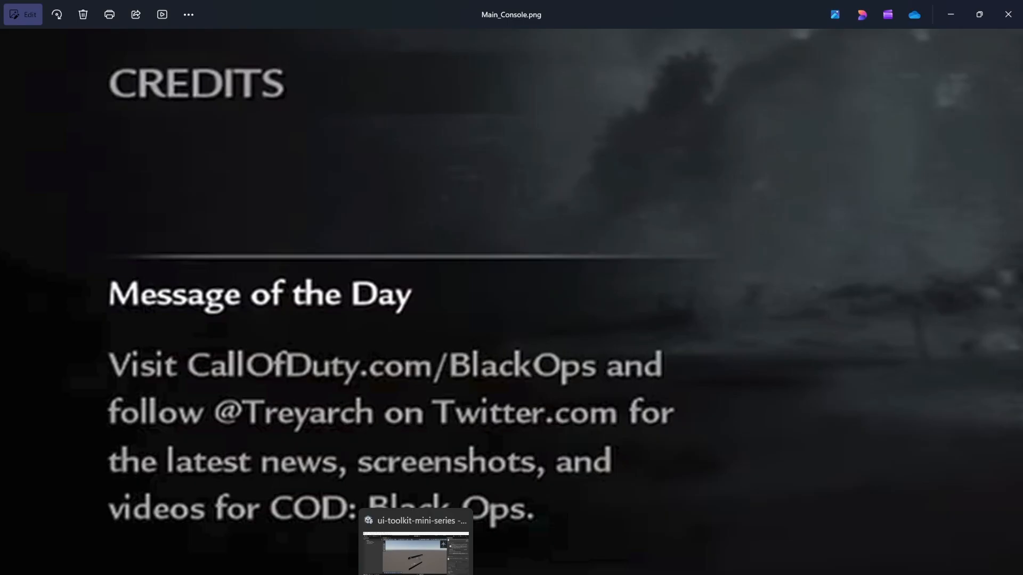
pyautogui.click(416, 554)
pyautogui.scroll(1, 283, 436)
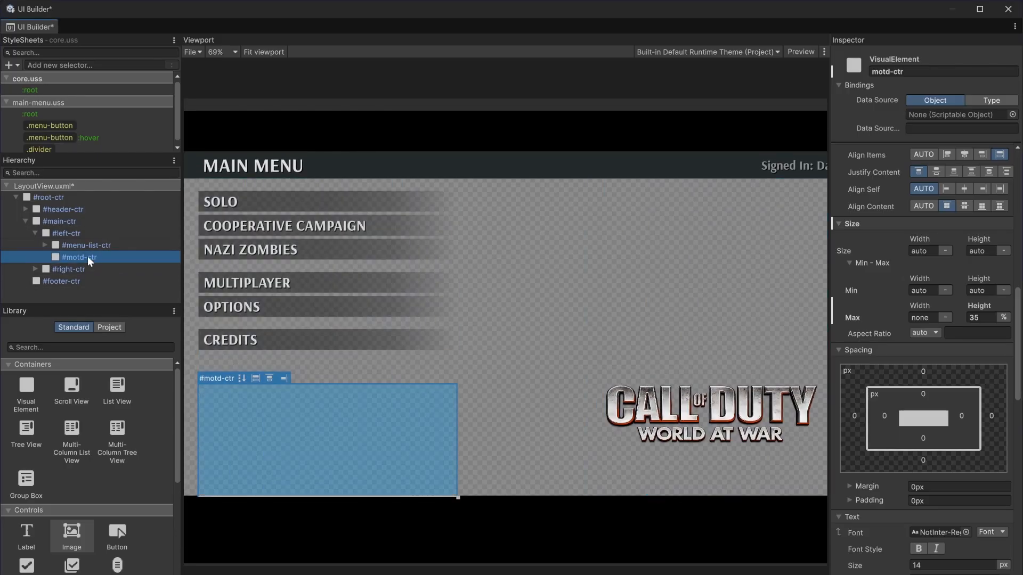
pyautogui.moveTo(36, 381); pyautogui.dragTo(94, 289)
pyautogui.click(87, 273)
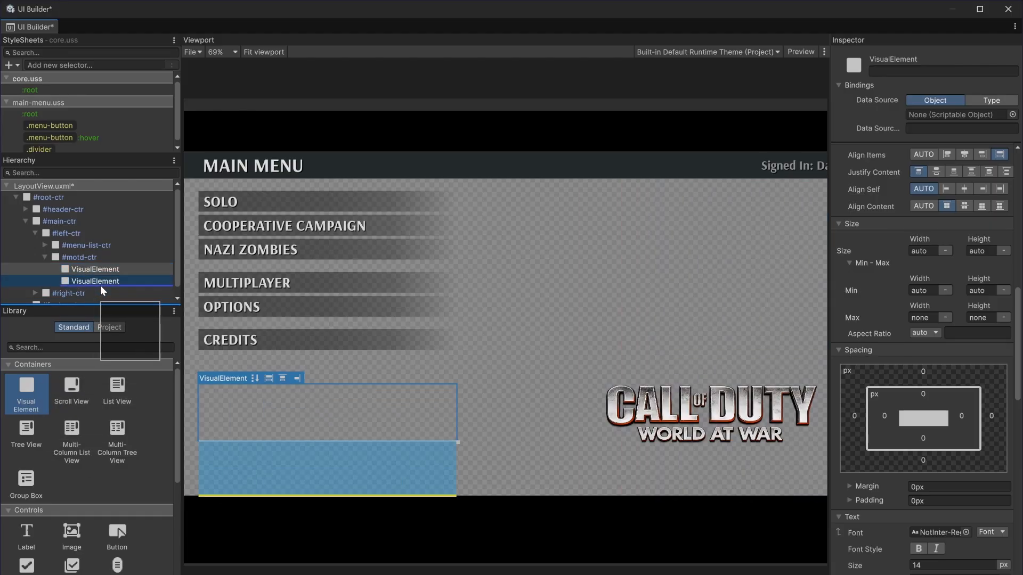
# Name the first VisualElement inside motd-ctr "bar".
pyautogui.click(102, 270)
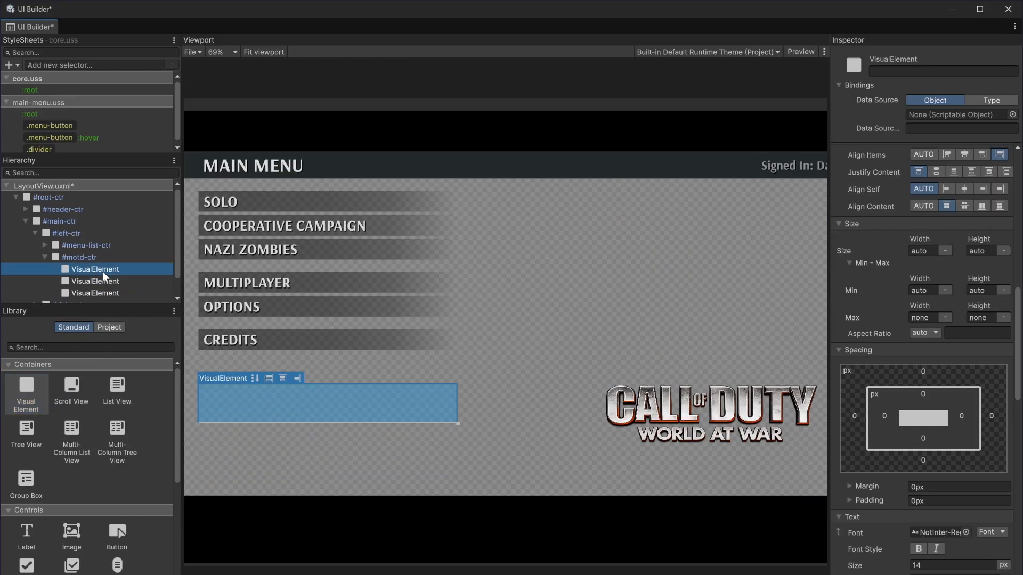
pyautogui.click(910, 72)
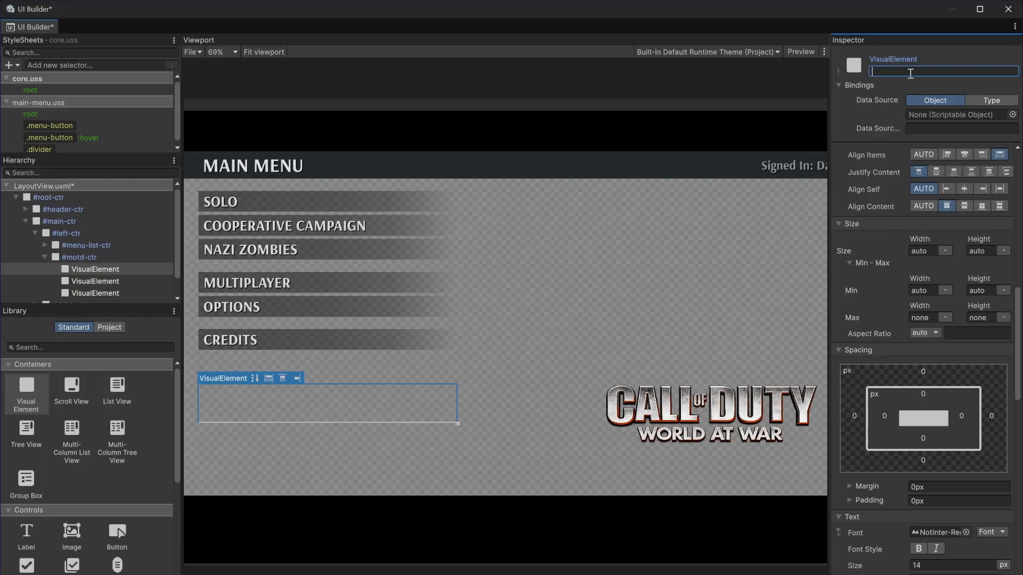
pyautogui.write('bar')
pyautogui.press('Return')
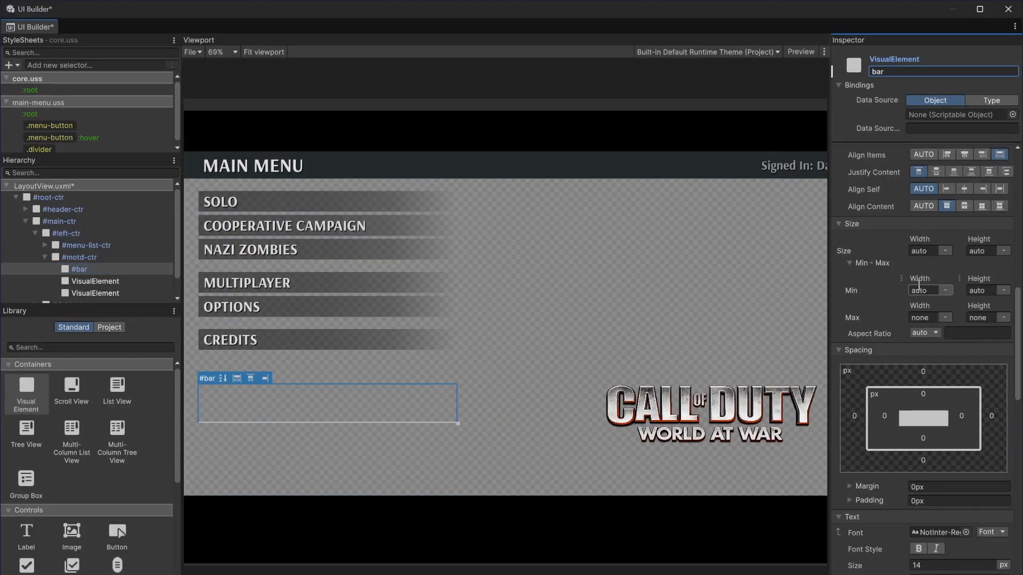
# Assign the StartEndFadeOut vector image as the background image of bar.
pyautogui.scroll(-5, 918, 284)
pyautogui.scroll(-4, 918, 284)
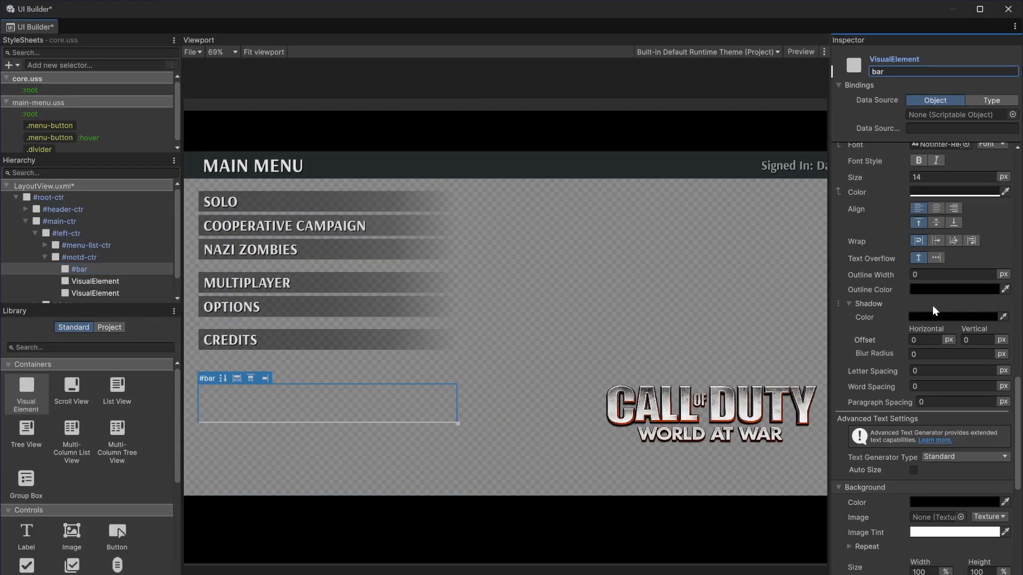
pyautogui.click(986, 517)
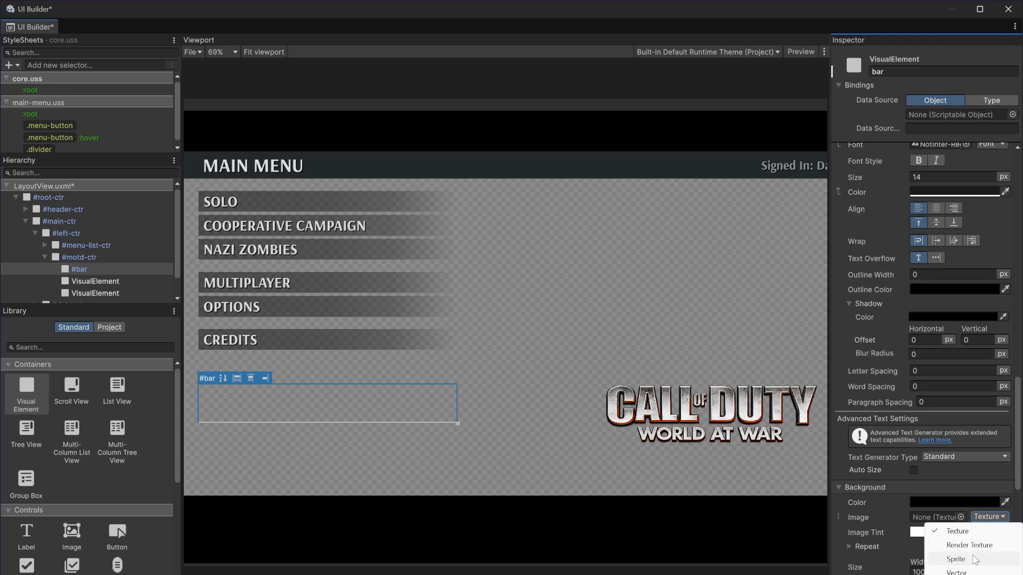
pyautogui.click(958, 570)
pyautogui.click(963, 517)
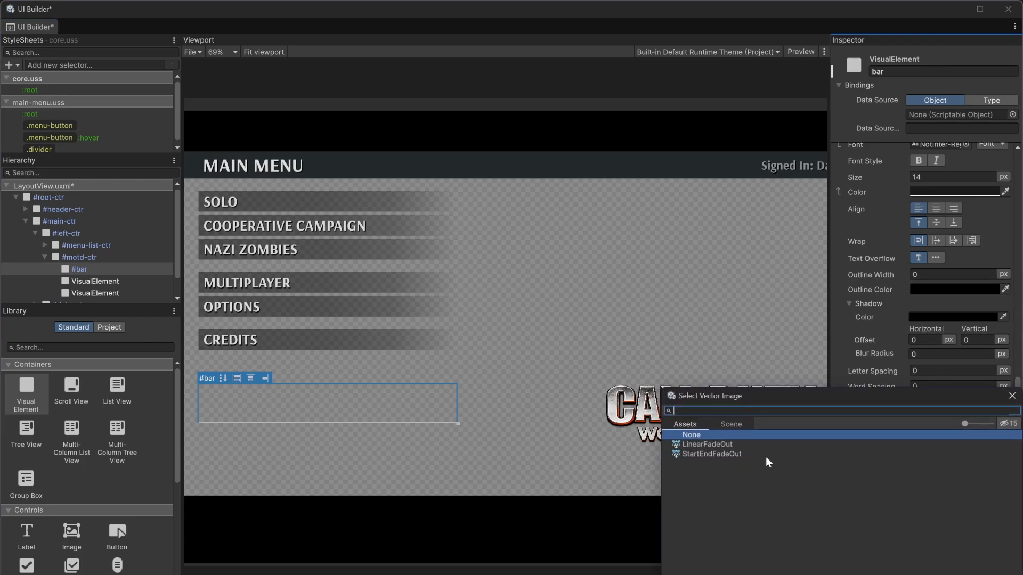
pyautogui.doubleClick(709, 453)
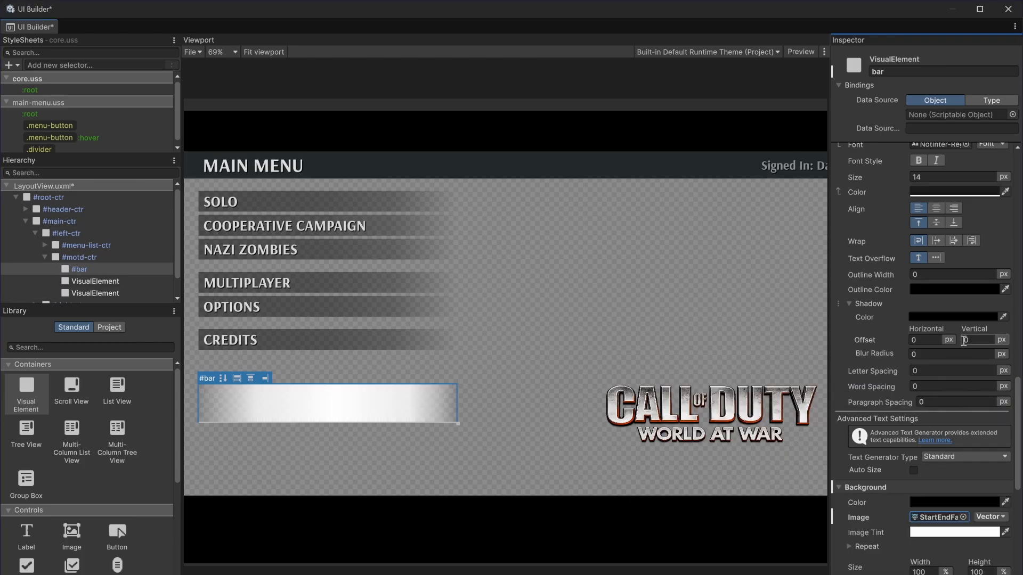
# Tint the background image of bar light grey, DFDFDF.
pyautogui.scroll(5, 964, 340)
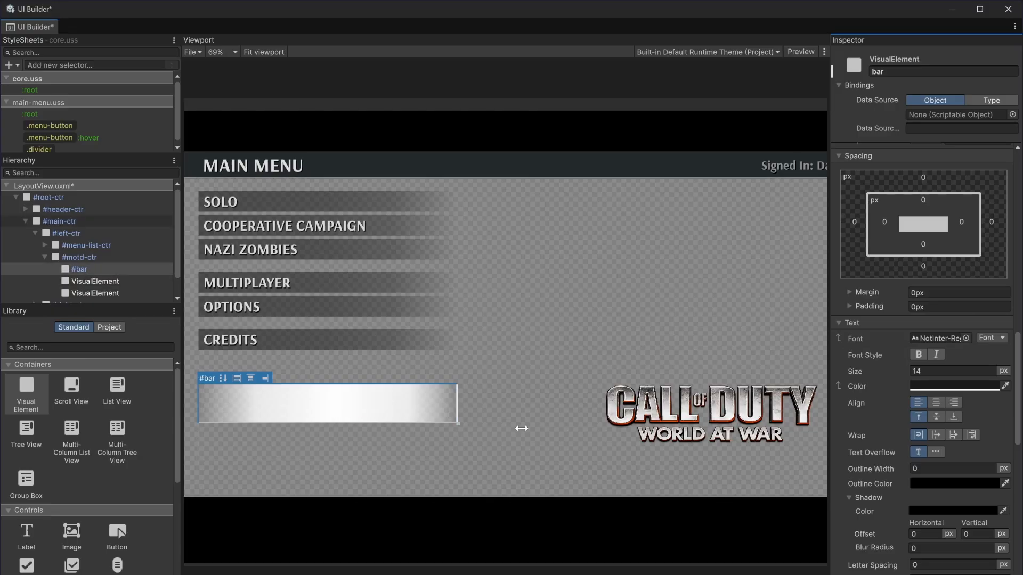
pyautogui.scroll(-5, 996, 347)
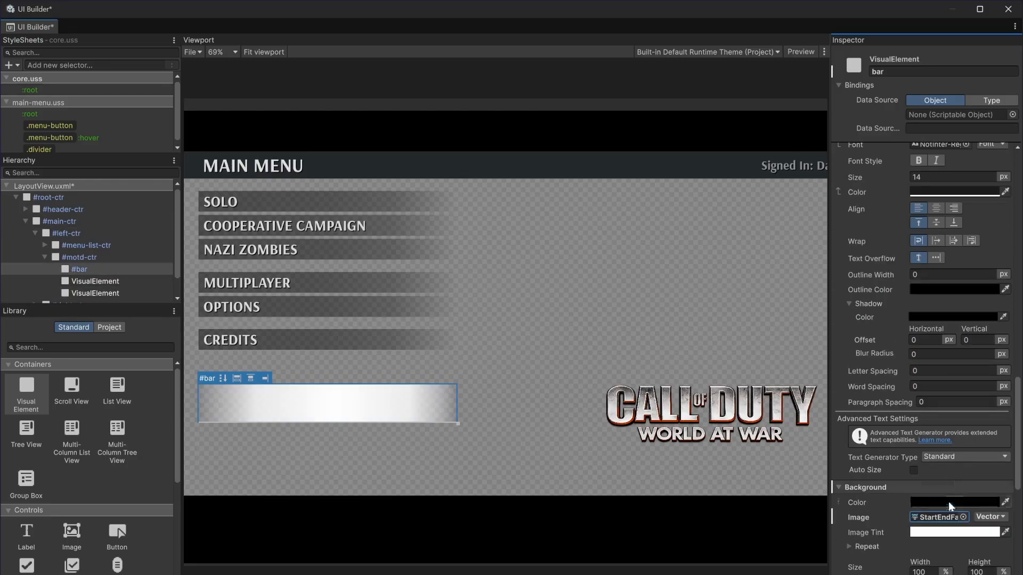
pyautogui.click(941, 532)
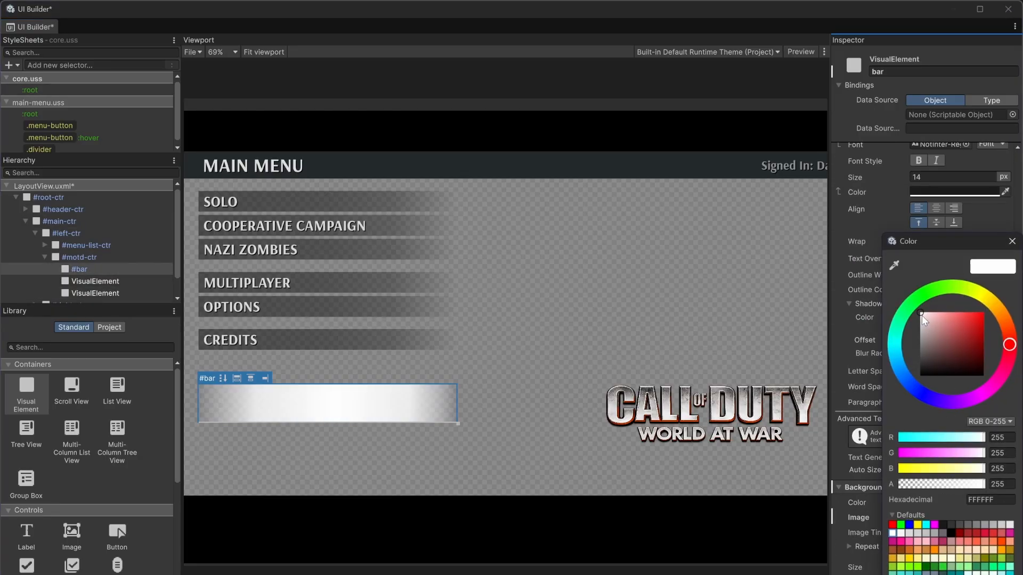
pyautogui.moveTo(921, 316); pyautogui.dragTo(916, 320)
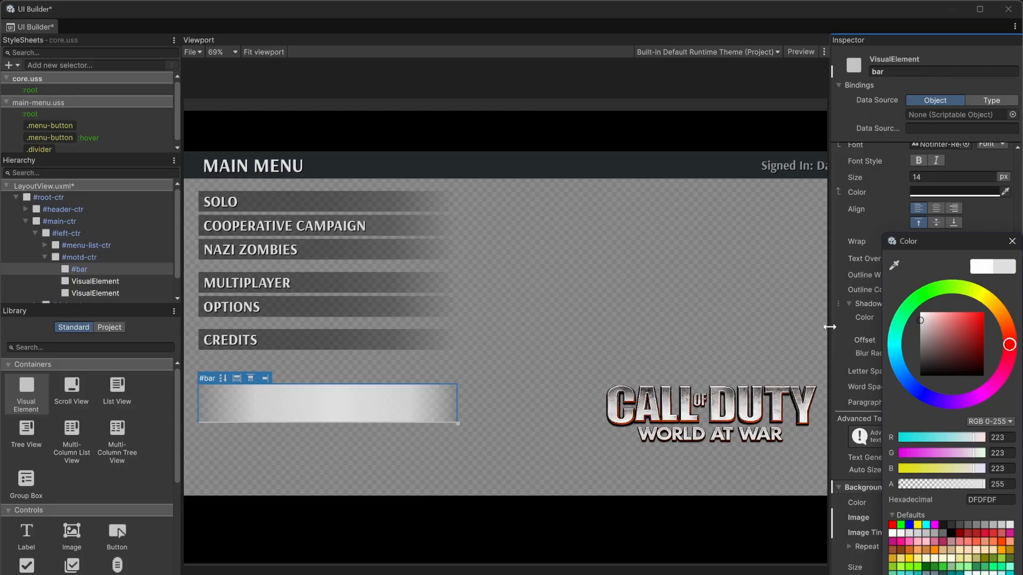
pyautogui.click(1011, 240)
# Set the height of bar to 2%.
pyautogui.scroll(10, 965, 259)
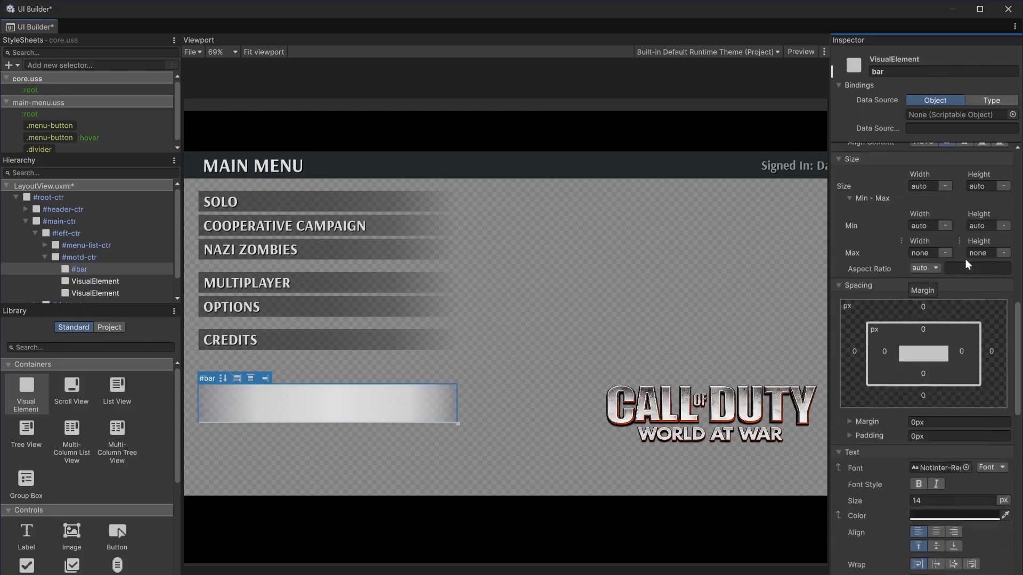
pyautogui.click(998, 251)
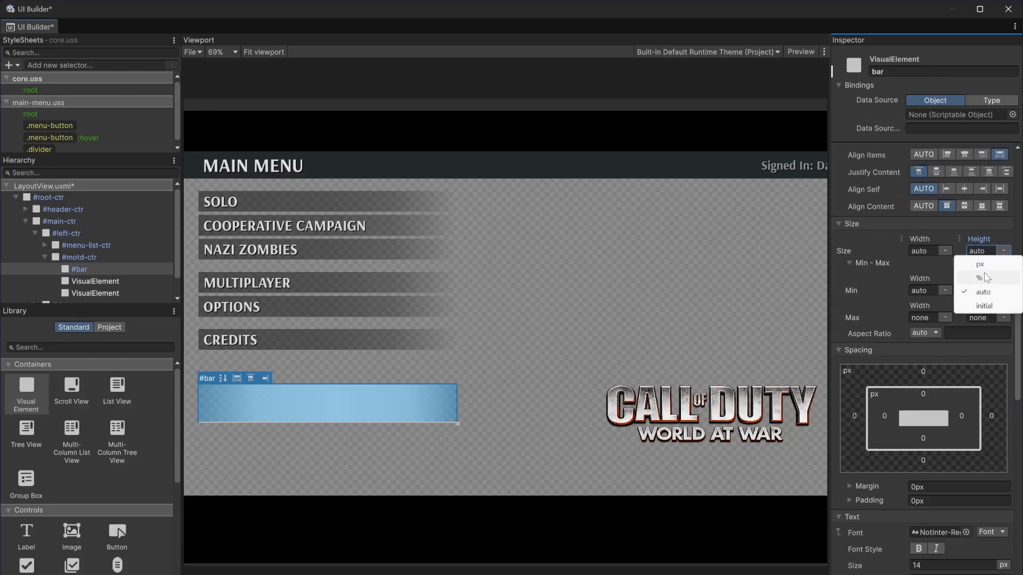
pyautogui.click(985, 278)
pyautogui.doubleClick(984, 253)
pyautogui.write('2')
pyautogui.press('Return')
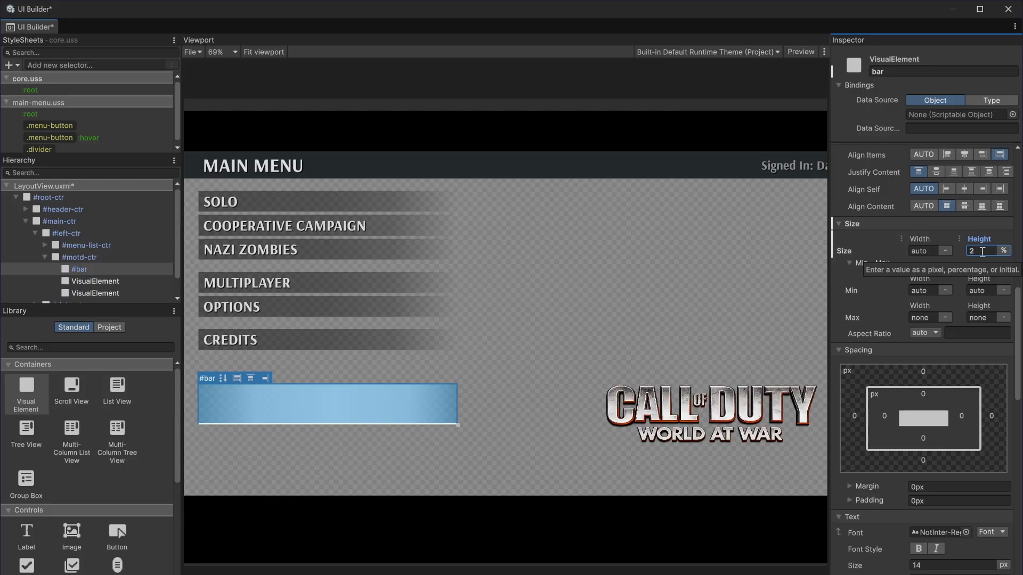
# Try a pixel unit for the height of bar and switch the unit back to percent.
pyautogui.scroll(3, 353, 405)
pyautogui.click(1003, 251)
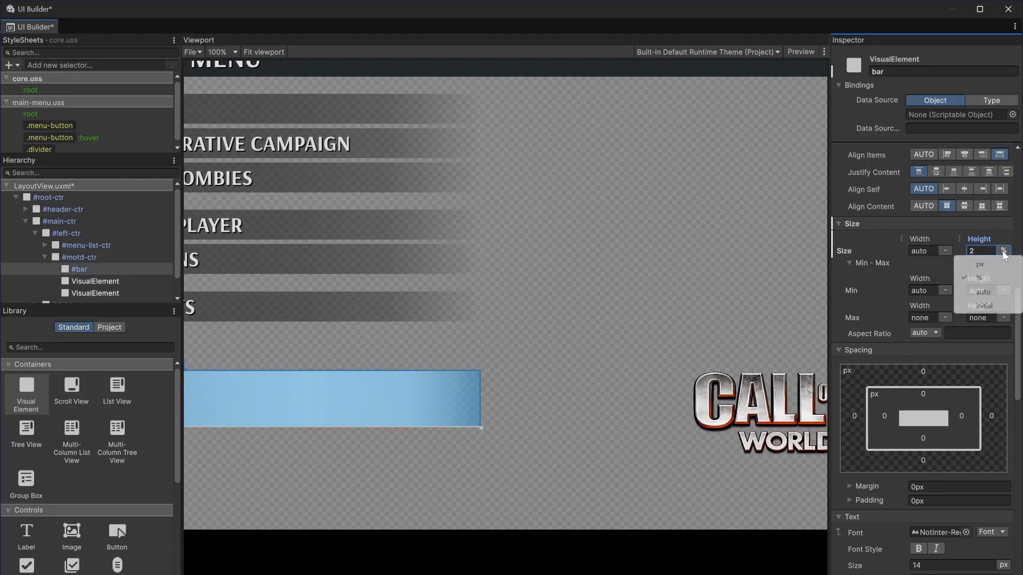
pyautogui.click(975, 264)
pyautogui.moveTo(982, 236); pyautogui.dragTo(983, 235)
pyautogui.click(1003, 251)
pyautogui.click(980, 278)
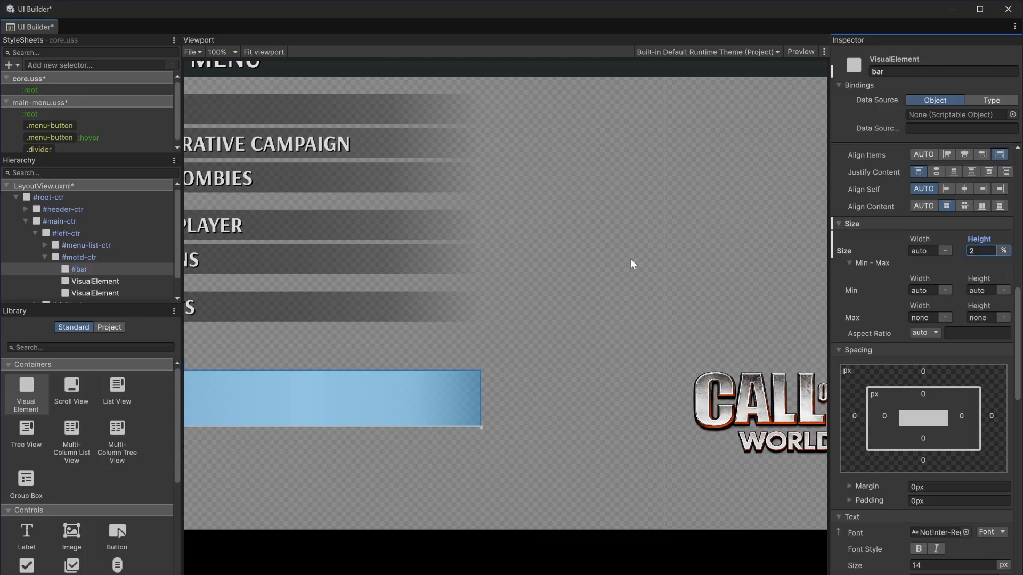
# Name the second VisualElement inside motd-ctr "motd-hdr".
pyautogui.click(98, 281)
pyautogui.click(924, 72)
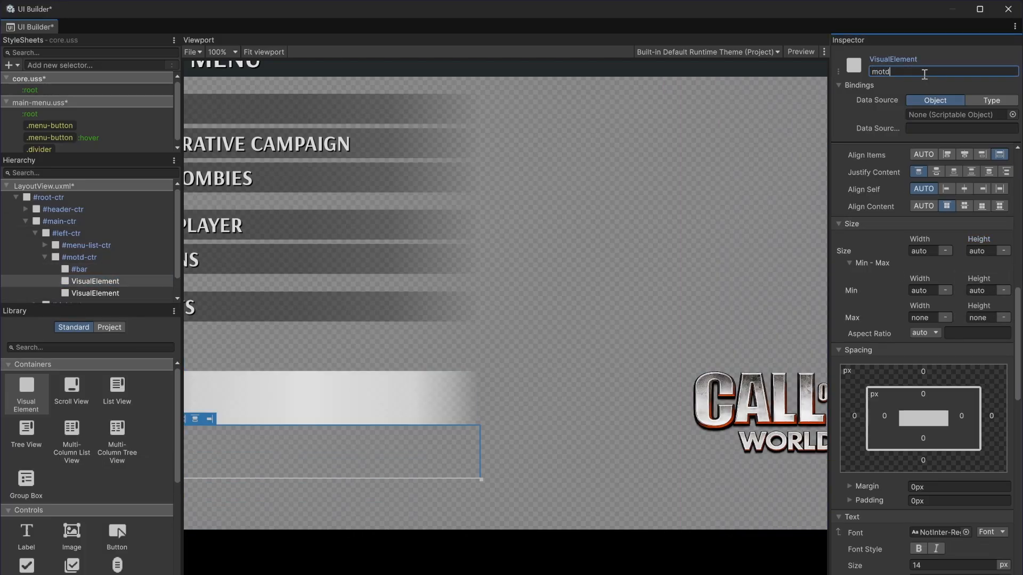
pyautogui.write('motd-hdr')
pyautogui.press('Return')
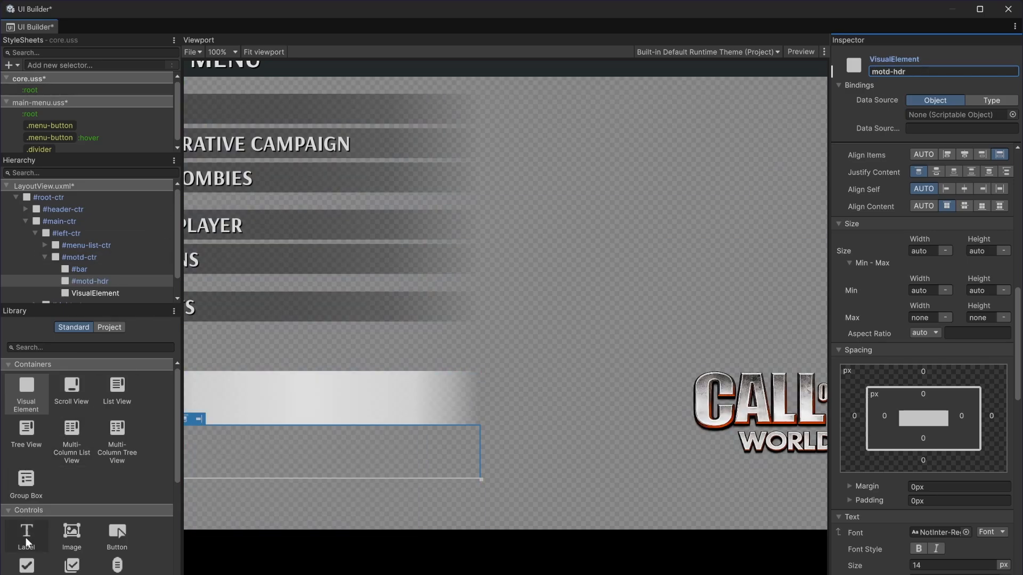
# Add a Label inside motd-hdr and set its margin and padding to 0 px.
pyautogui.moveTo(26, 534); pyautogui.dragTo(95, 281)
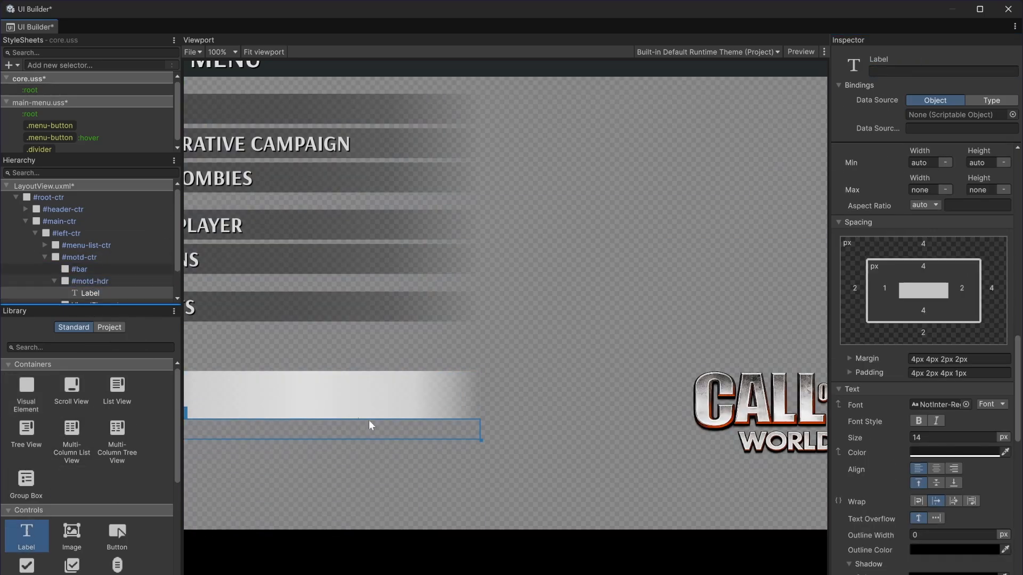
pyautogui.scroll(-1, 510, 445)
pyautogui.scroll(2, 973, 281)
pyautogui.scroll(-6, 973, 290)
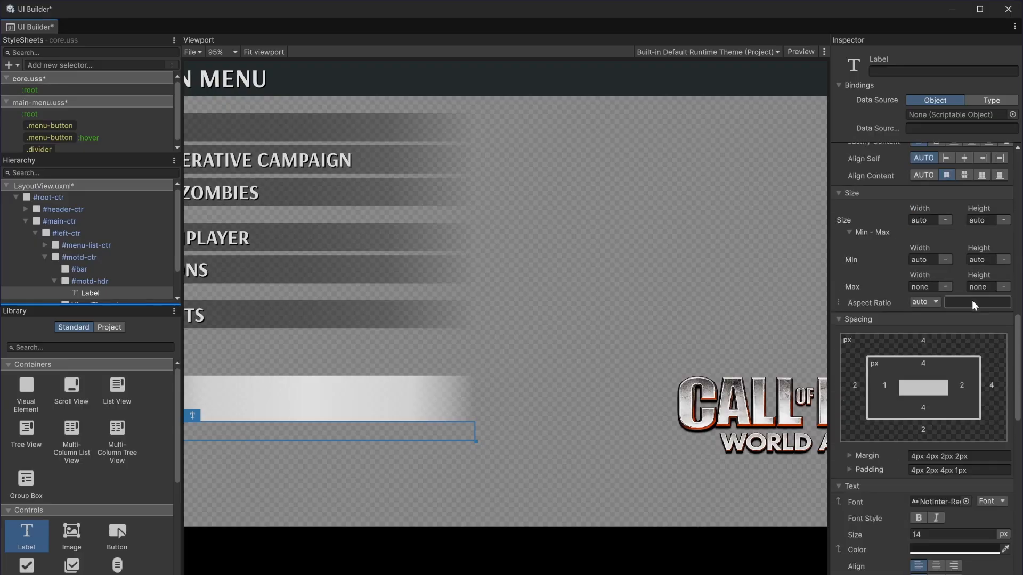
pyautogui.click(950, 360)
pyautogui.write('0')
pyautogui.press('Tab')
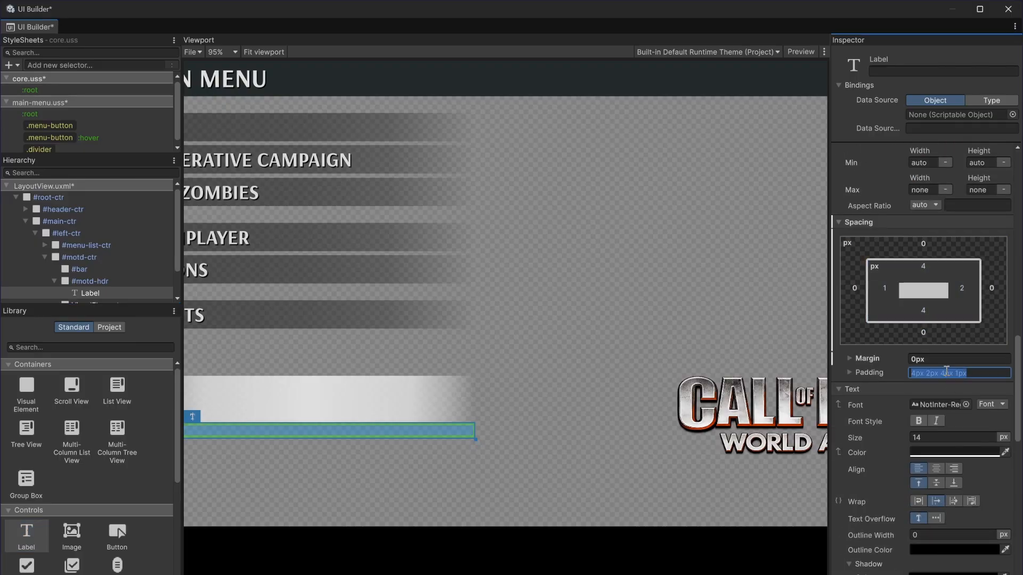
pyautogui.write('0')
pyautogui.press('Return')
# Set the motd-hdr label's font to Arsenal-Bold and its text to "Message of the Day", checking the wording in the reference image.
pyautogui.click(965, 405)
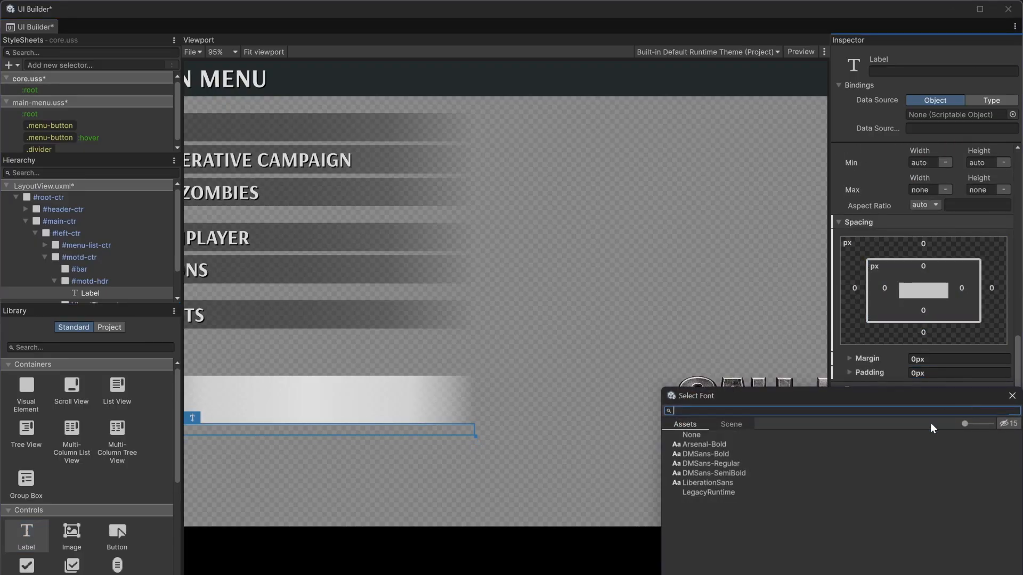
pyautogui.doubleClick(718, 445)
pyautogui.scroll(8, 957, 433)
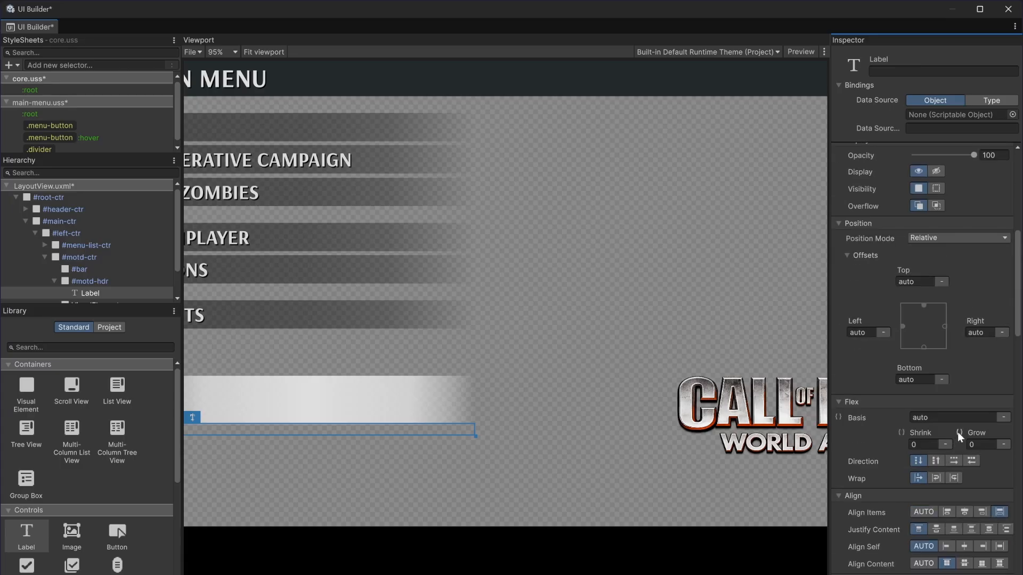
pyautogui.scroll(5, 958, 432)
pyautogui.click(946, 286)
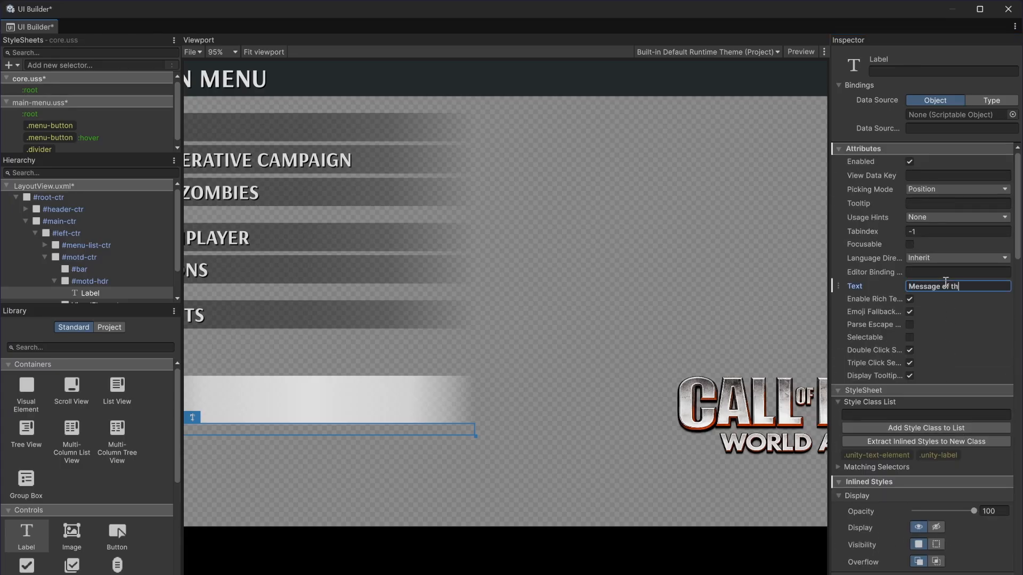
pyautogui.hotkey('alt', 'Tab')
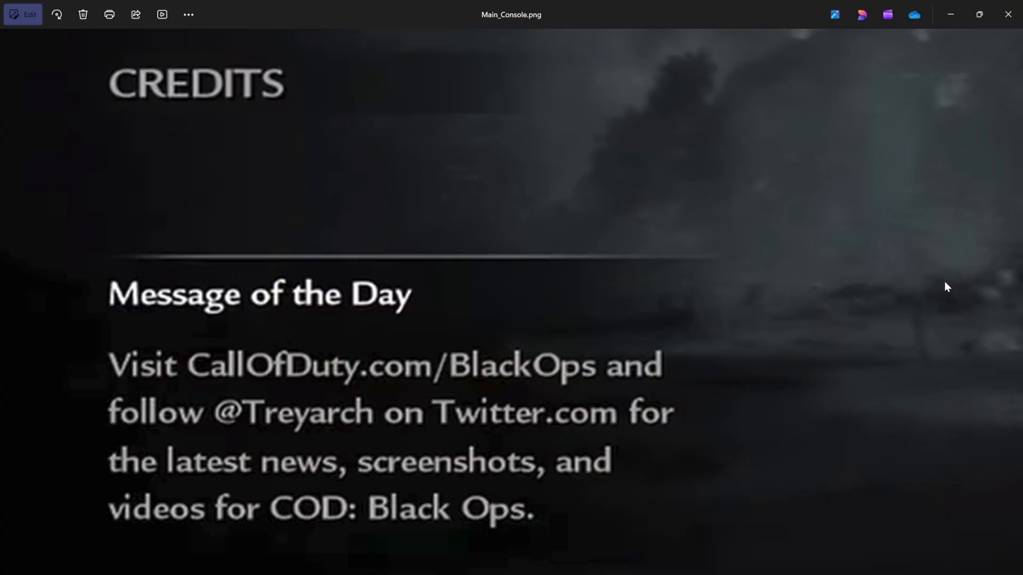
pyautogui.hotkey('alt', 'Tab')
pyautogui.click(967, 286)
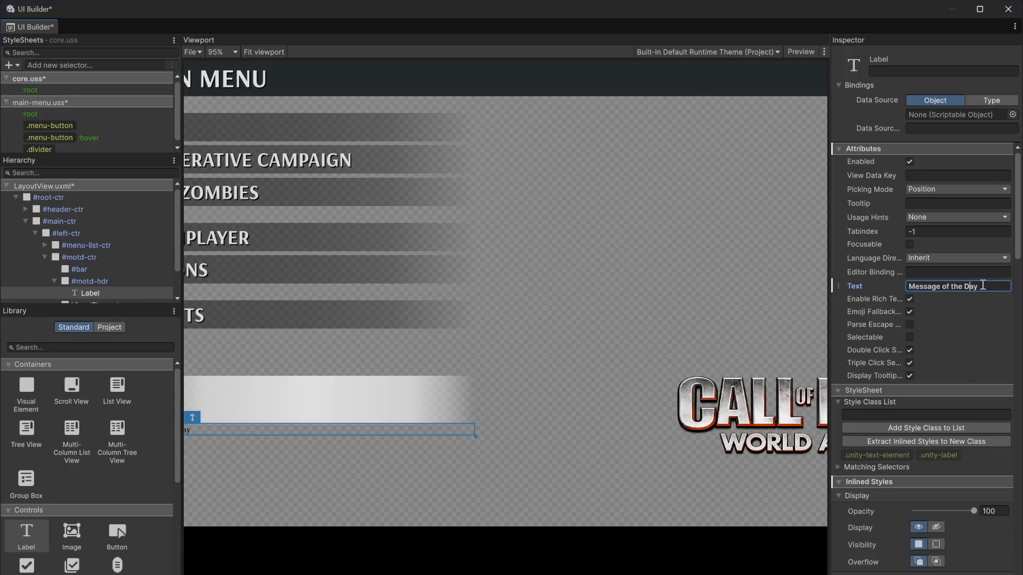
# Set the Message of the Day label's text color to near-white F4F4F4.
pyautogui.scroll(-3, 615, 288)
pyautogui.scroll(3, 367, 436)
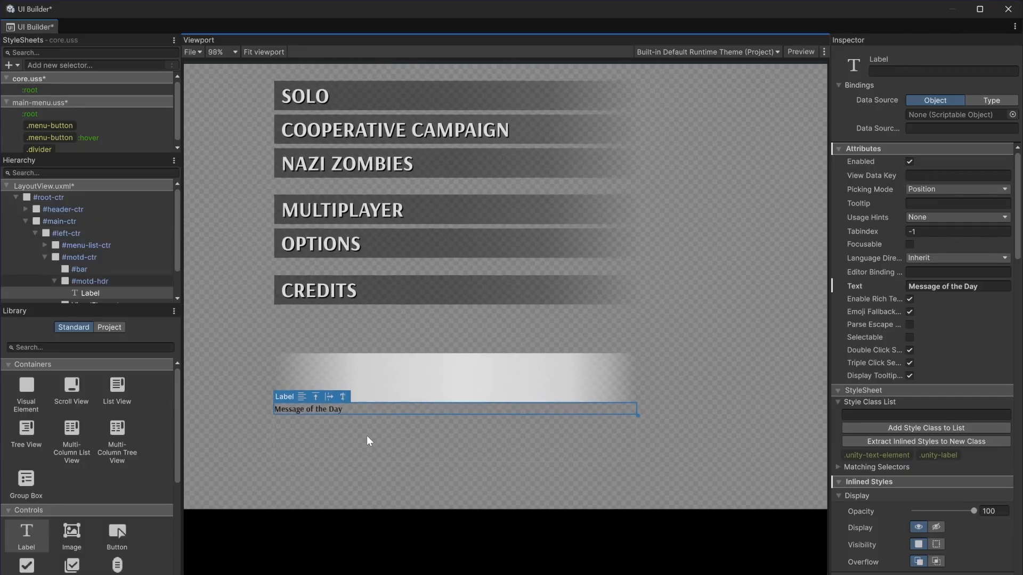
pyautogui.click(367, 436)
pyautogui.click(406, 409)
pyautogui.scroll(-10, 949, 399)
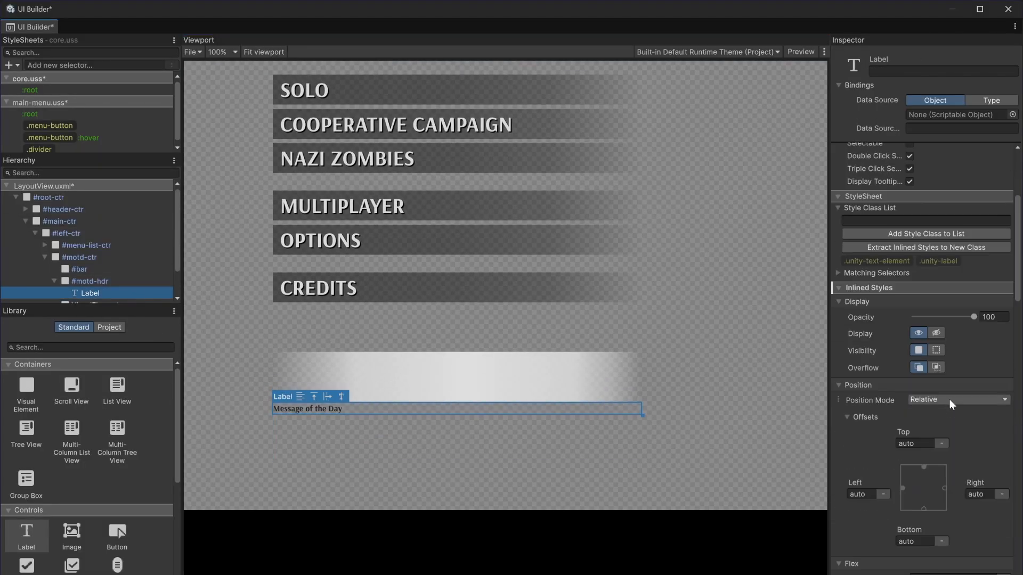
pyautogui.scroll(-10, 958, 423)
pyautogui.click(958, 421)
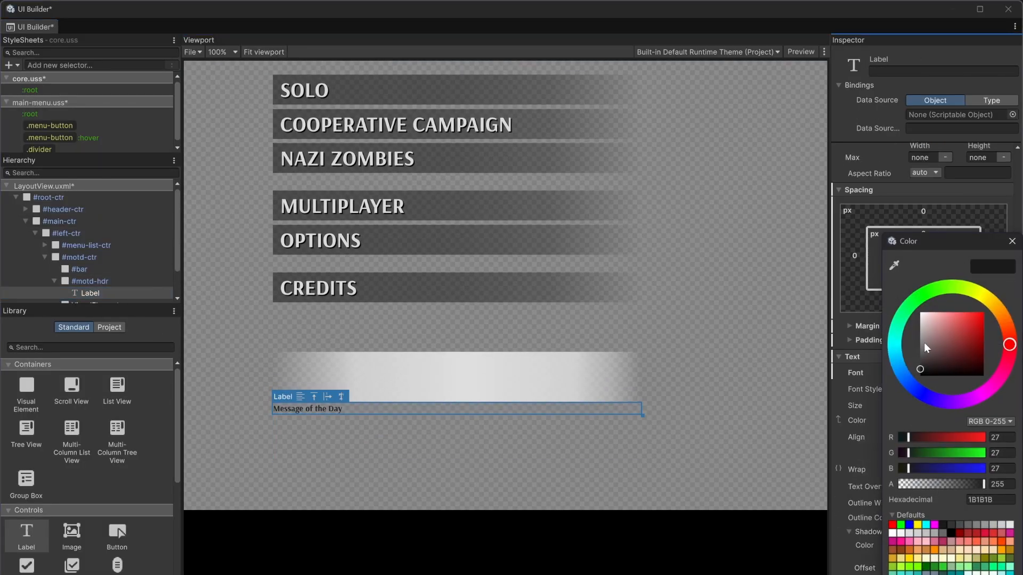
pyautogui.moveTo(920, 315); pyautogui.dragTo(920, 314)
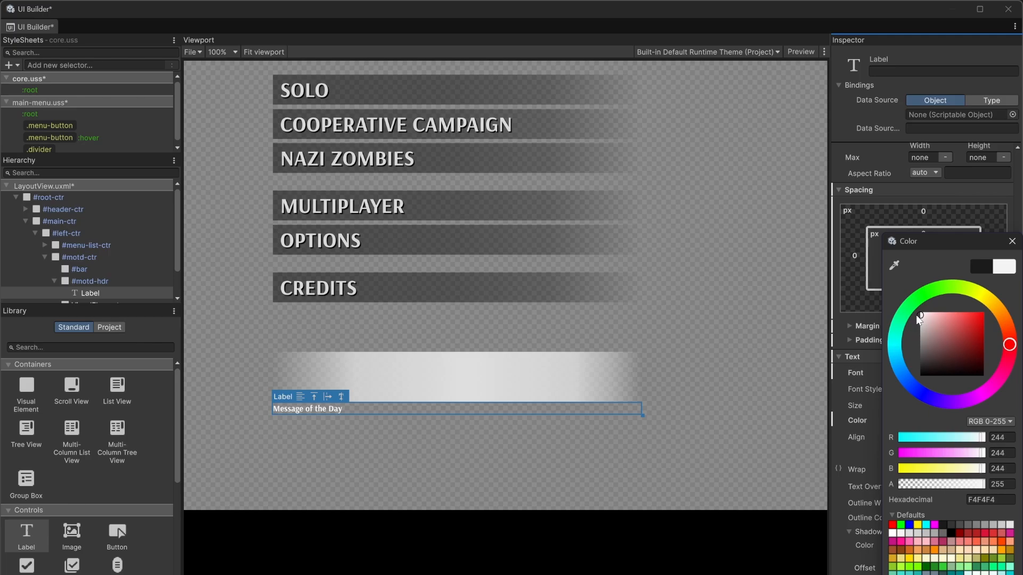
pyautogui.click(1012, 241)
# Give the Message of the Day label an opaque black text shadow offset 2 px horizontally and 2 px vertically.
pyautogui.scroll(-2, 954, 438)
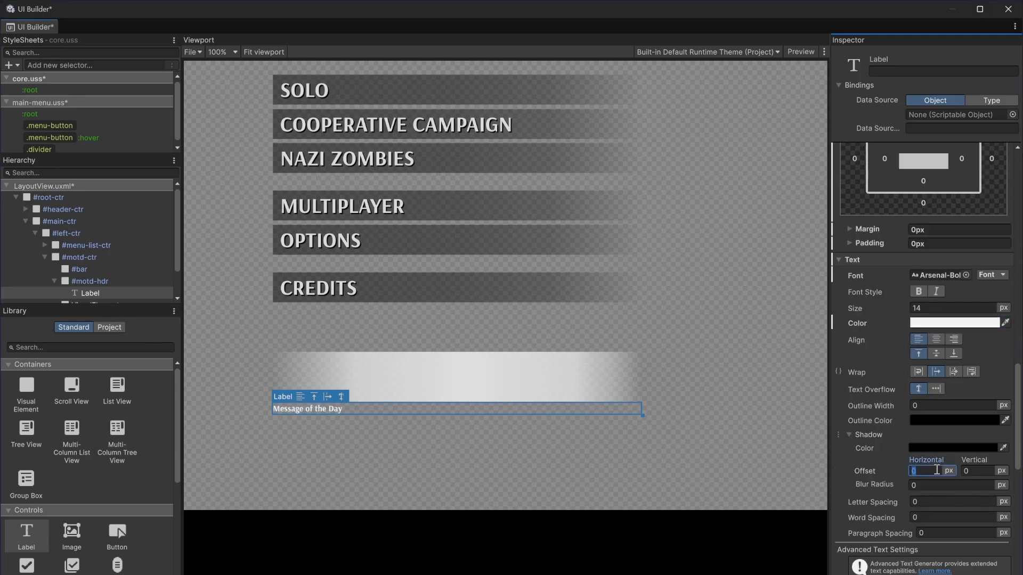
pyautogui.moveTo(946, 466); pyautogui.dragTo(951, 466)
pyautogui.click(967, 447)
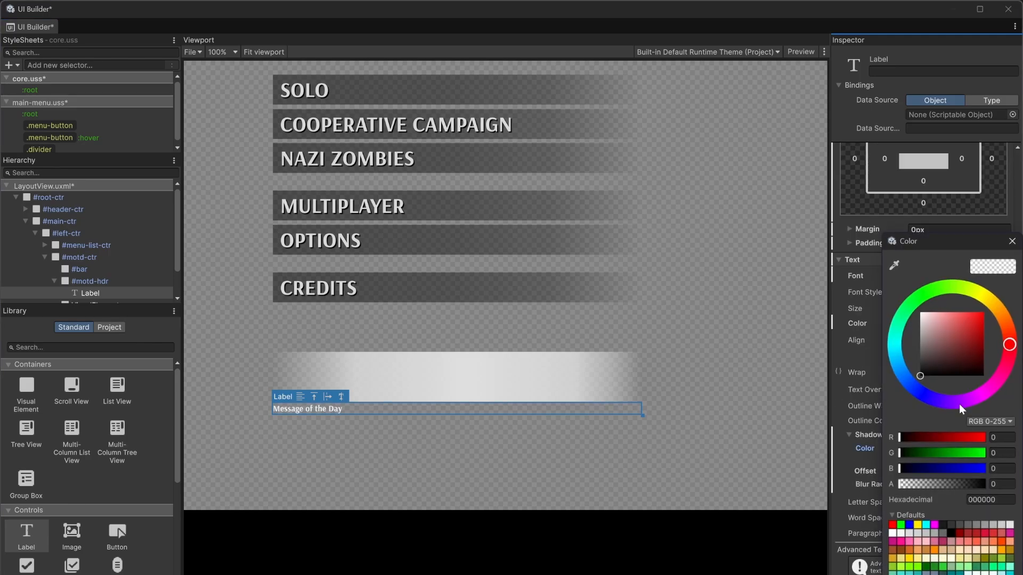
pyautogui.click(868, 348)
pyautogui.click(457, 463)
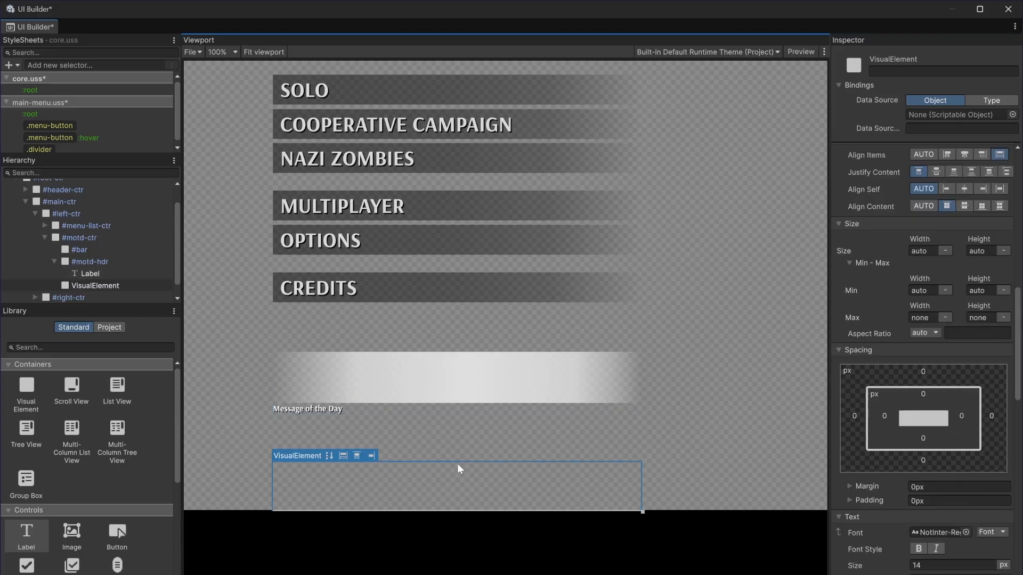
# Set the Message of the Day label's font size to 25 px, trying 20 px first.
pyautogui.click(338, 411)
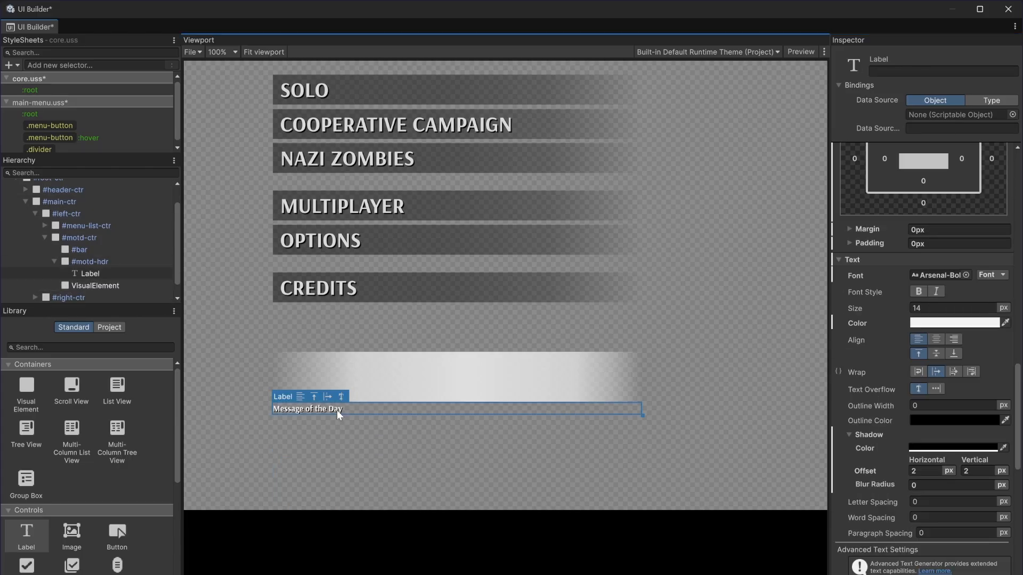
pyautogui.click(933, 309)
pyautogui.write('2')
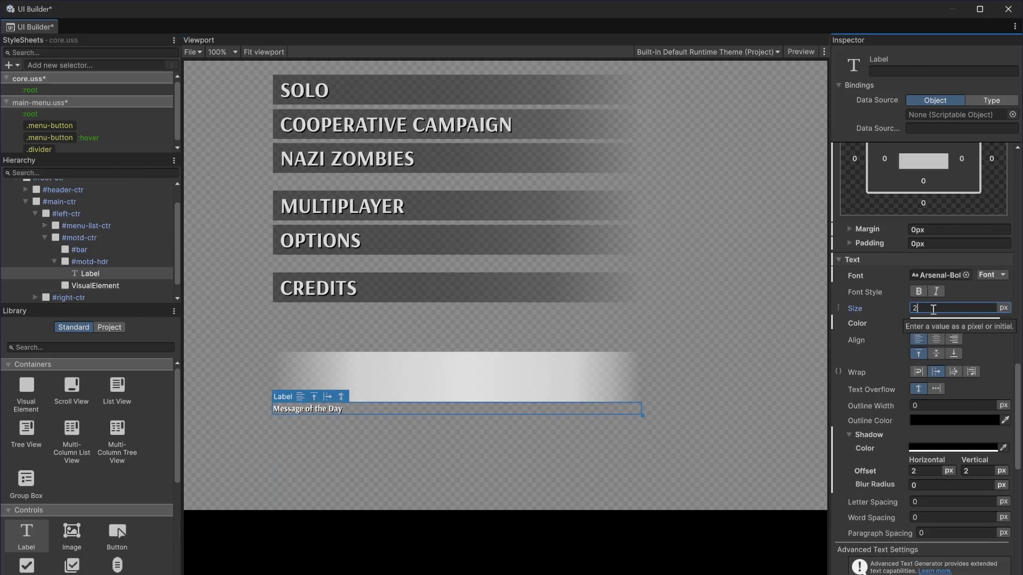
pyautogui.write('0')
pyautogui.press('Return')
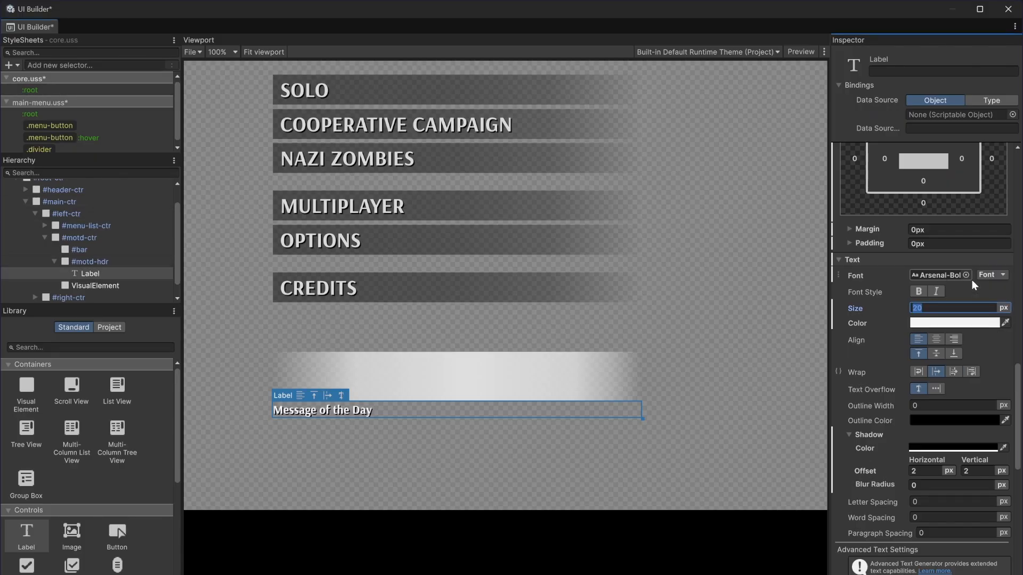
pyautogui.click(928, 308)
pyautogui.write('5')
pyautogui.press('Return')
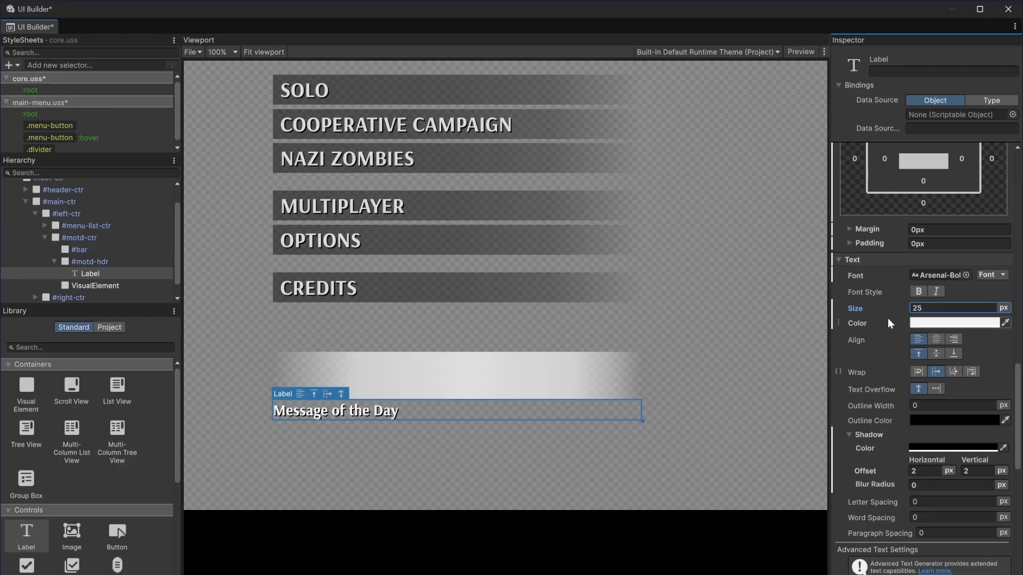
# Name the last unnamed VisualElement inside motd-ctr "motd-content".
pyautogui.click(55, 261)
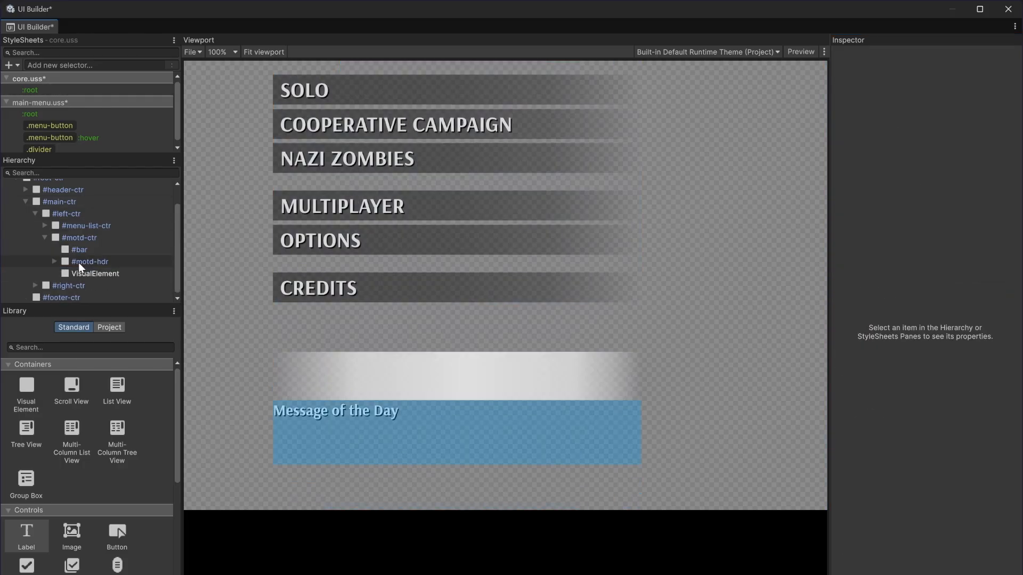
pyautogui.click(83, 272)
pyautogui.click(917, 71)
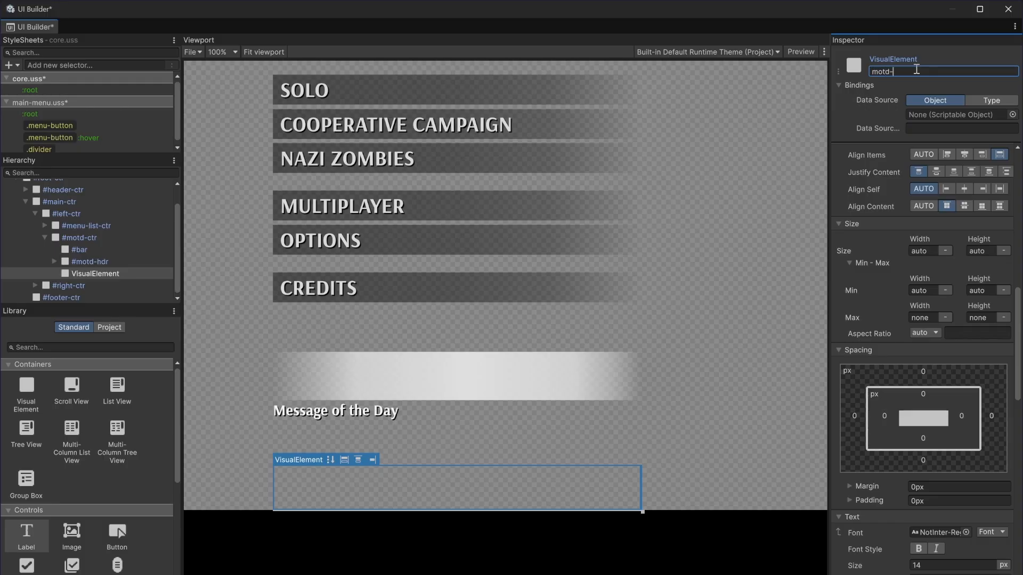
pyautogui.write('motd-content')
pyautogui.press('Return')
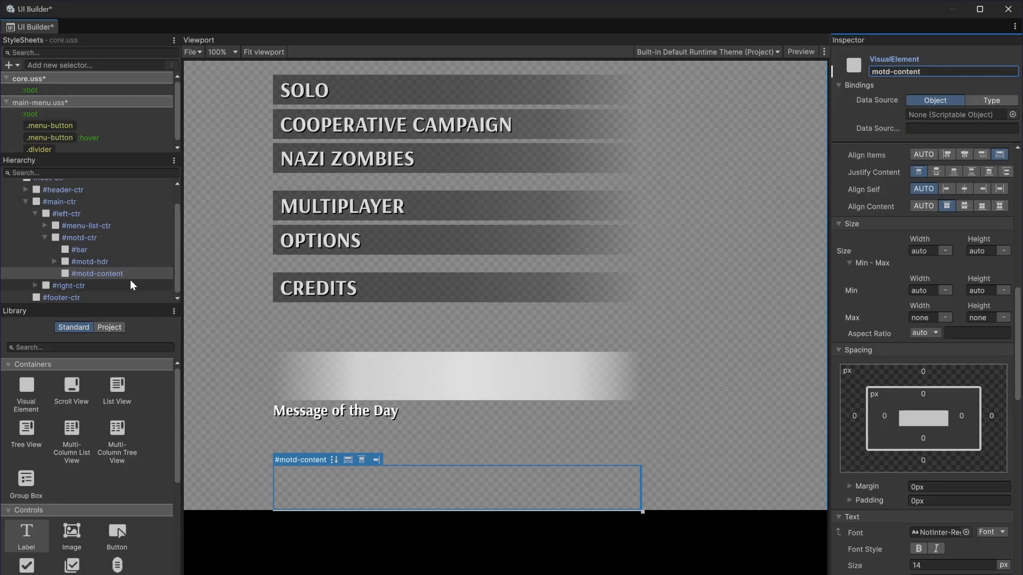
# Rename the motd-hdr container to "motd-hdr-ctr".
pyautogui.click(54, 261)
pyautogui.click(73, 261)
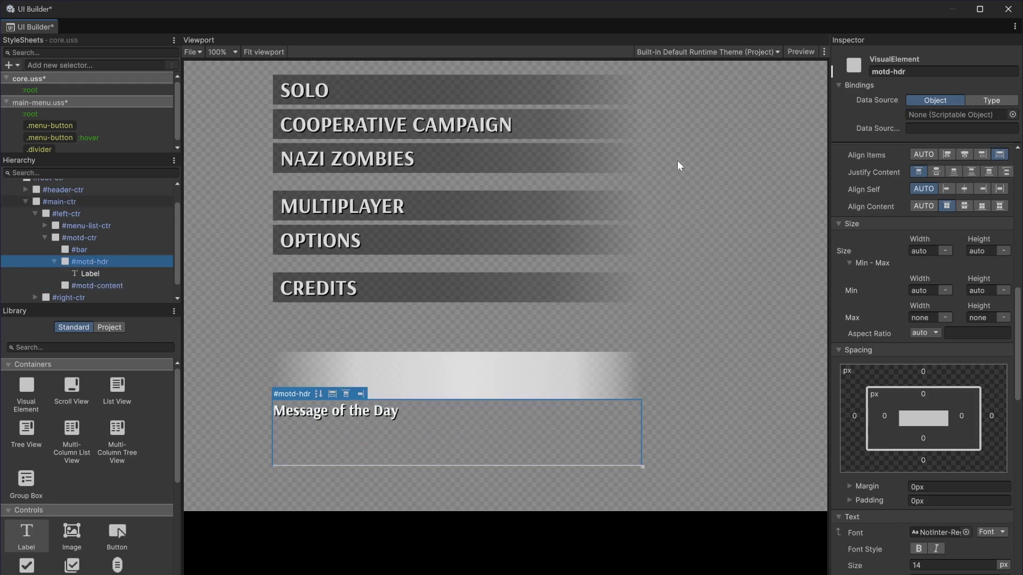
pyautogui.click(935, 72)
pyautogui.click(932, 76)
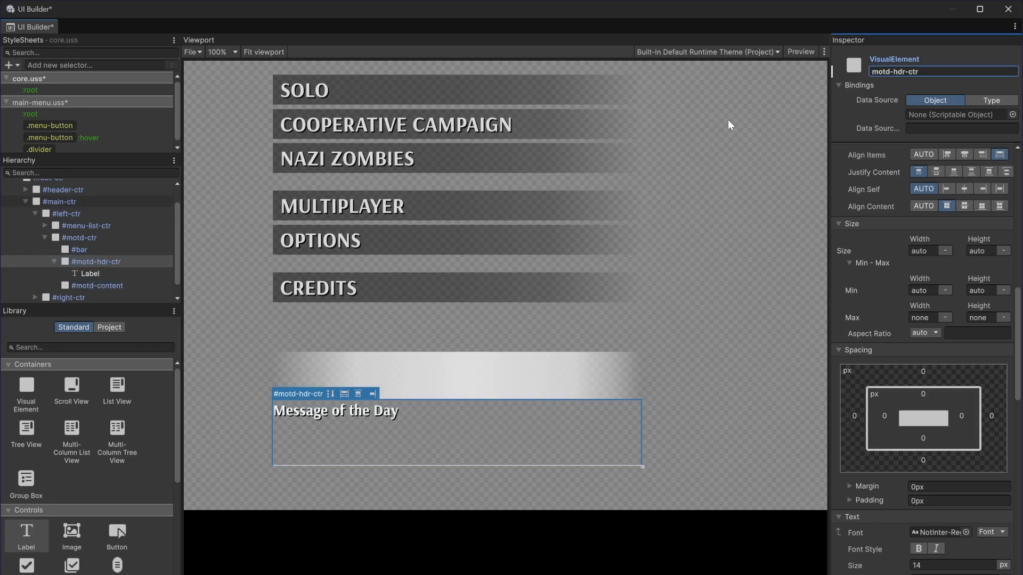
# Name the Message of the Day label inside motd-hdr-ctr "motd-hdr".
pyautogui.click(115, 284)
pyautogui.click(91, 273)
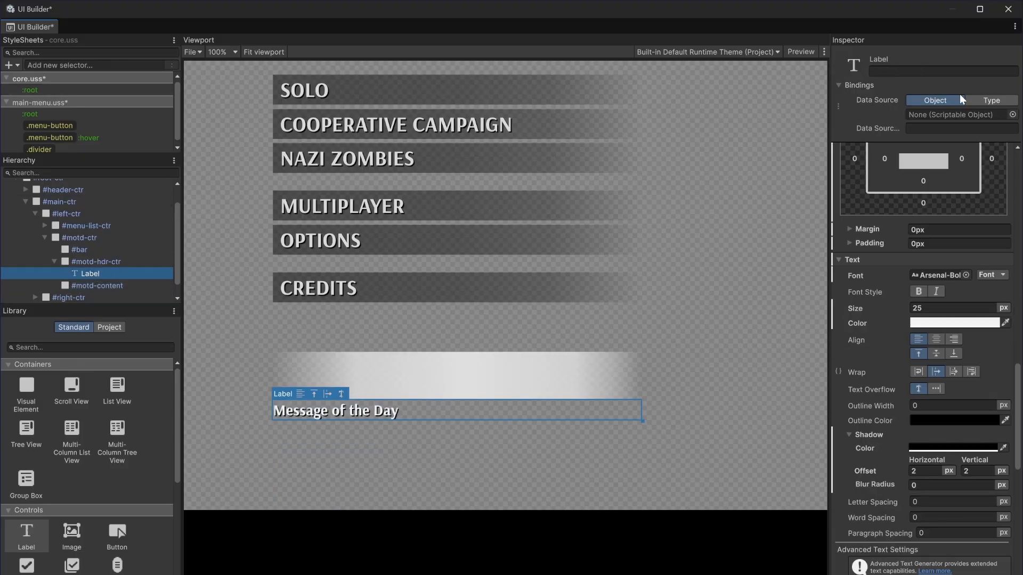
pyautogui.click(918, 70)
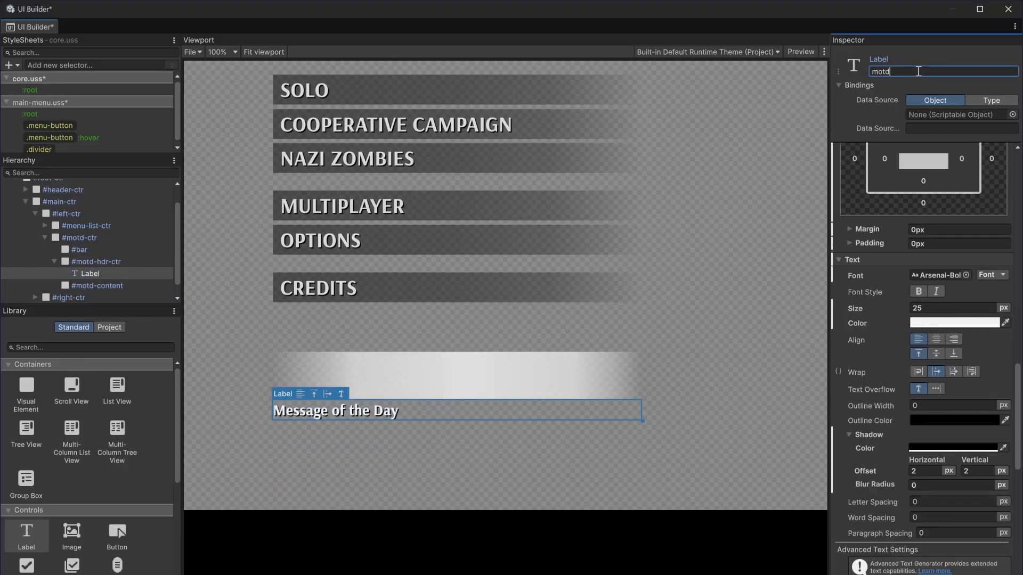
pyautogui.write('motd-hdr')
pyautogui.press('Return')
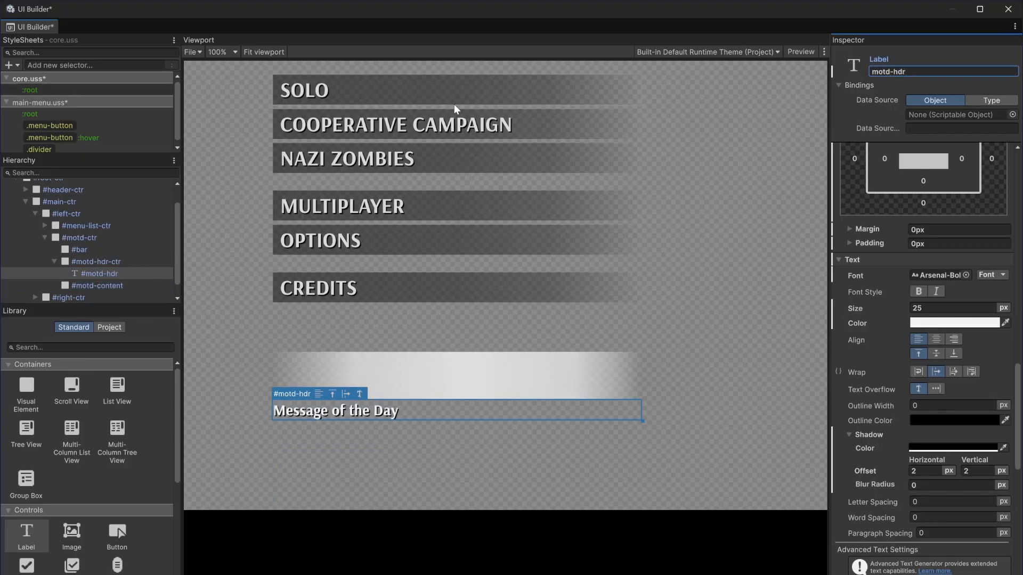
# Rename the motd-content container to "motd-content-ctr".
pyautogui.click(122, 285)
pyautogui.click(947, 70)
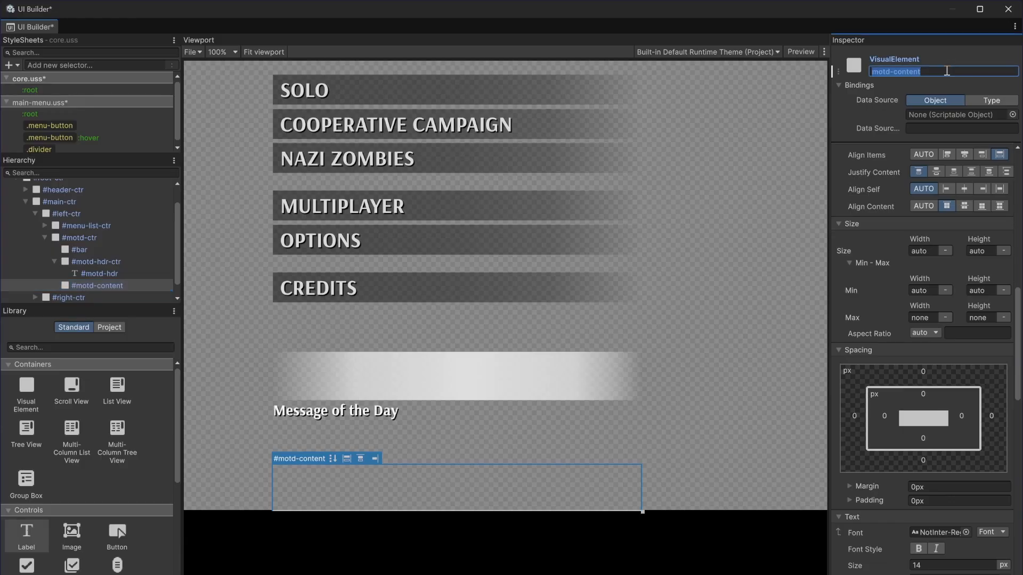
pyautogui.click(939, 74)
pyautogui.write('-ctr')
pyautogui.press('Return')
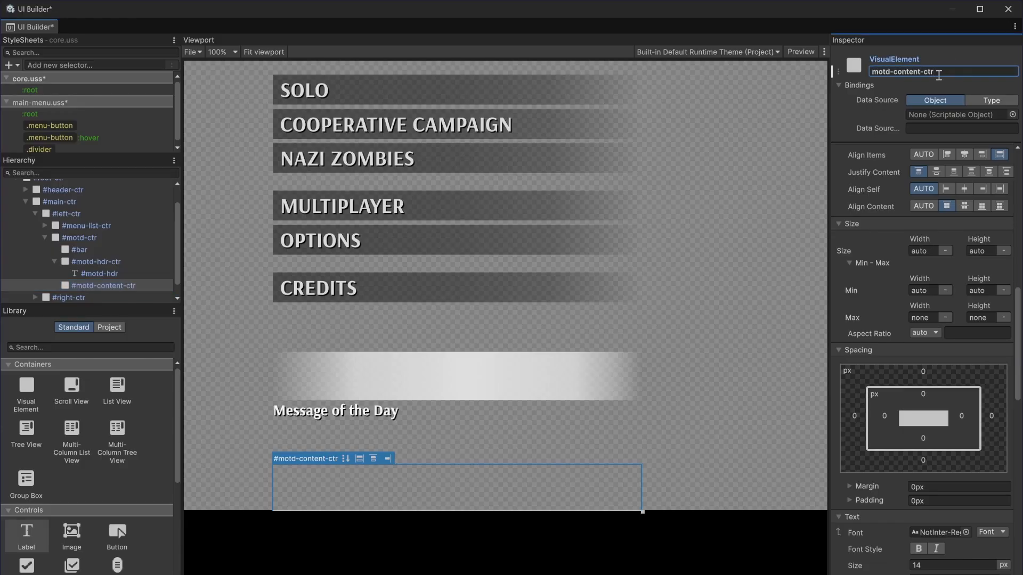
pyautogui.moveTo(26, 533); pyautogui.dragTo(105, 276)
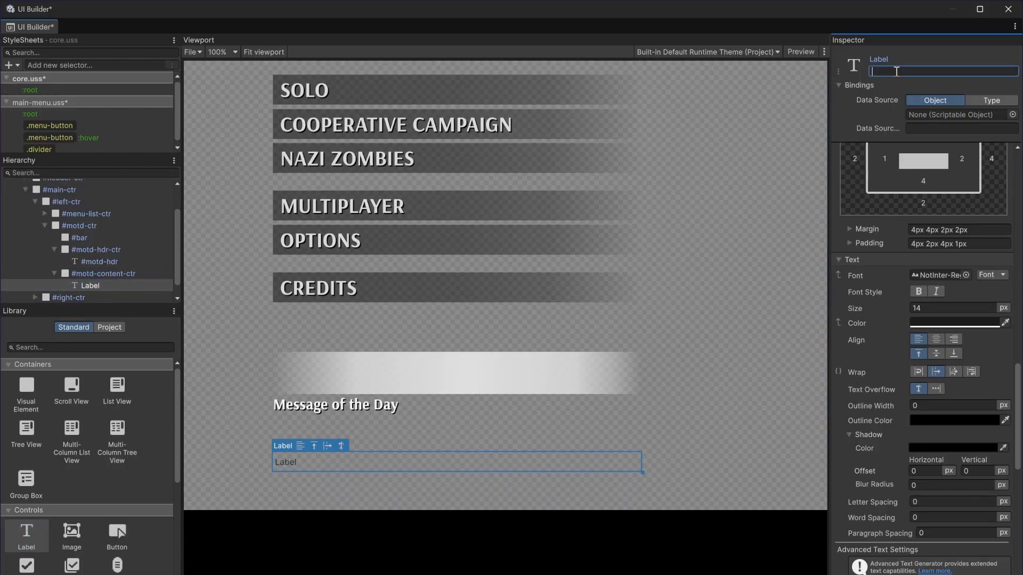
pyautogui.click(120, 286)
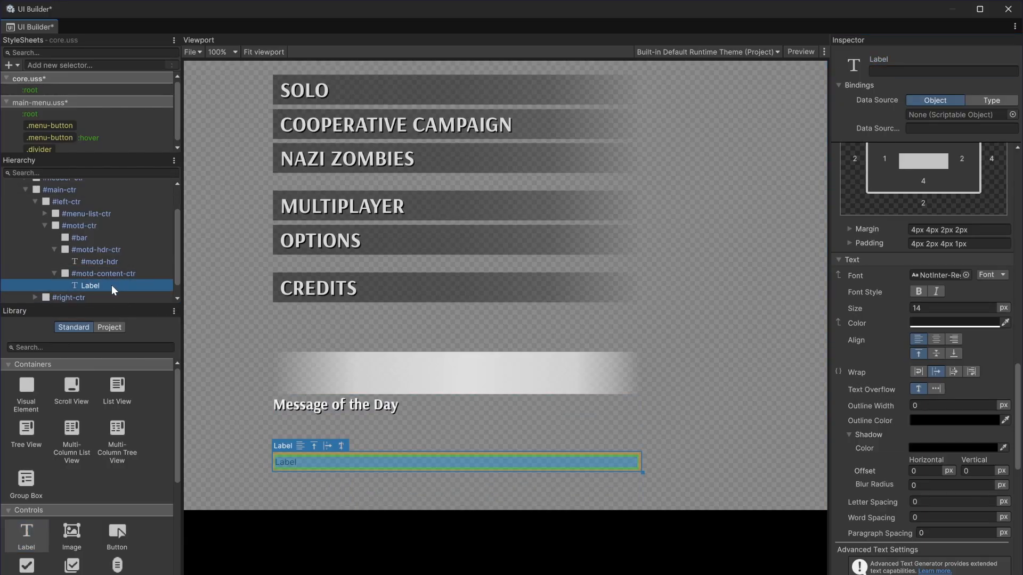
pyautogui.press('Delete')
# Duplicate the motd-hdr label, move the copy into motd-content-ctr and name it "motd-content".
pyautogui.click(111, 263)
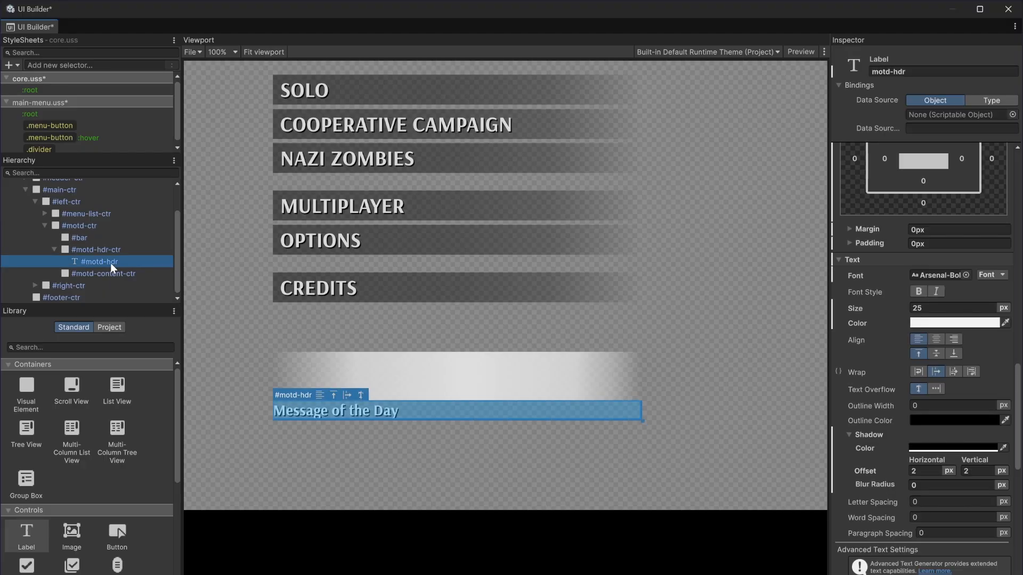
pyautogui.hotkey('ctrl', 'd')
pyautogui.moveTo(115, 273); pyautogui.dragTo(117, 283)
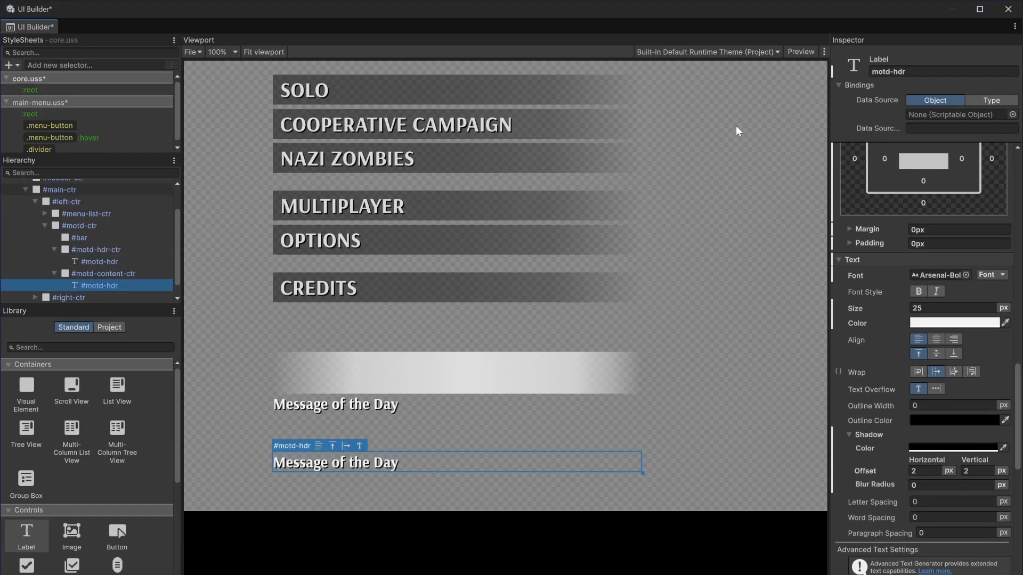
pyautogui.click(916, 71)
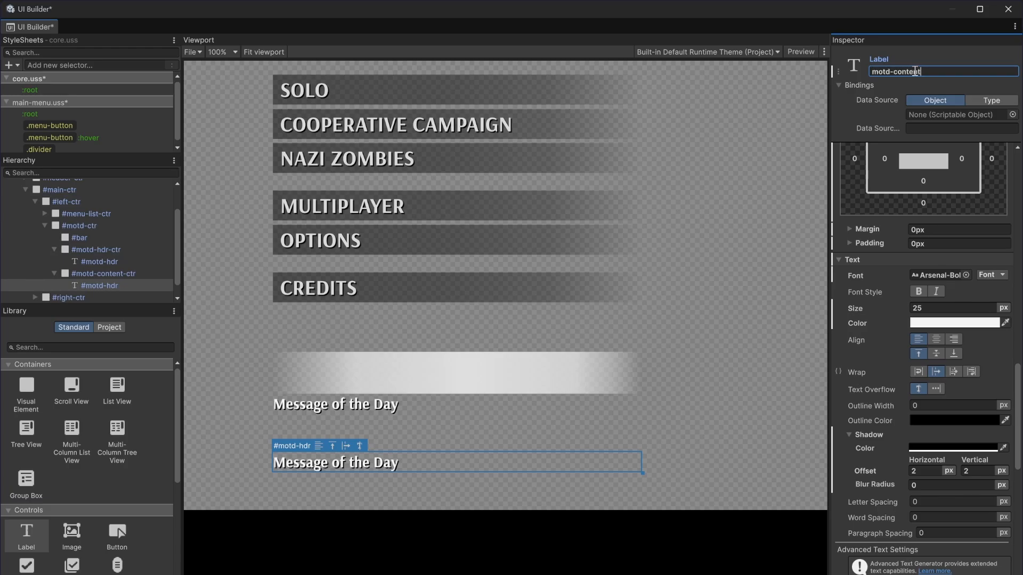
pyautogui.press('Return')
# Set the motd-content label's text color to light gray EBEBEB with reduced opacity, comparing it with the Main_Console.png reference image.
pyautogui.hotkey('alt', 'Tab')
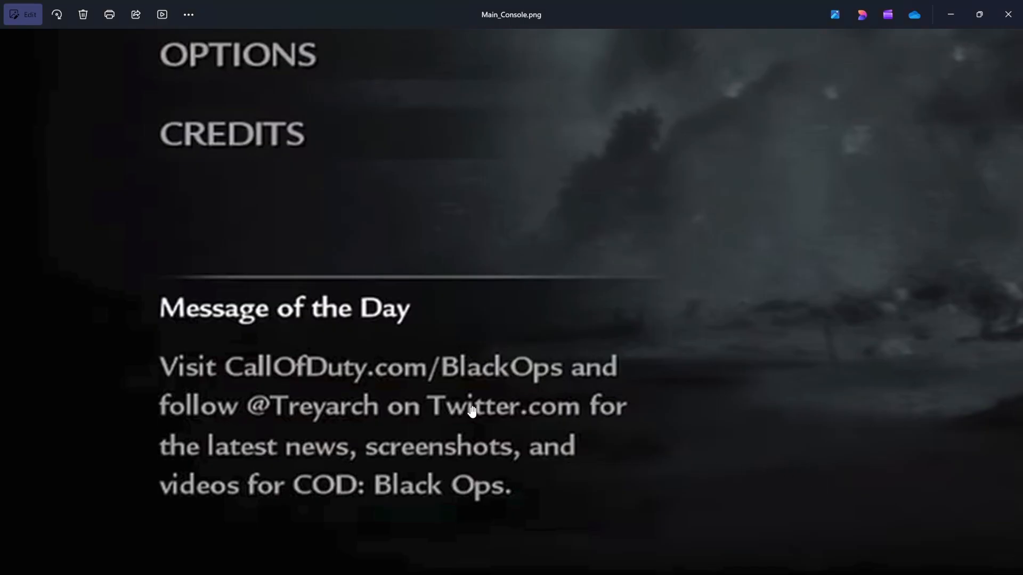
pyautogui.hotkey('alt', 'Tab')
pyautogui.click(959, 325)
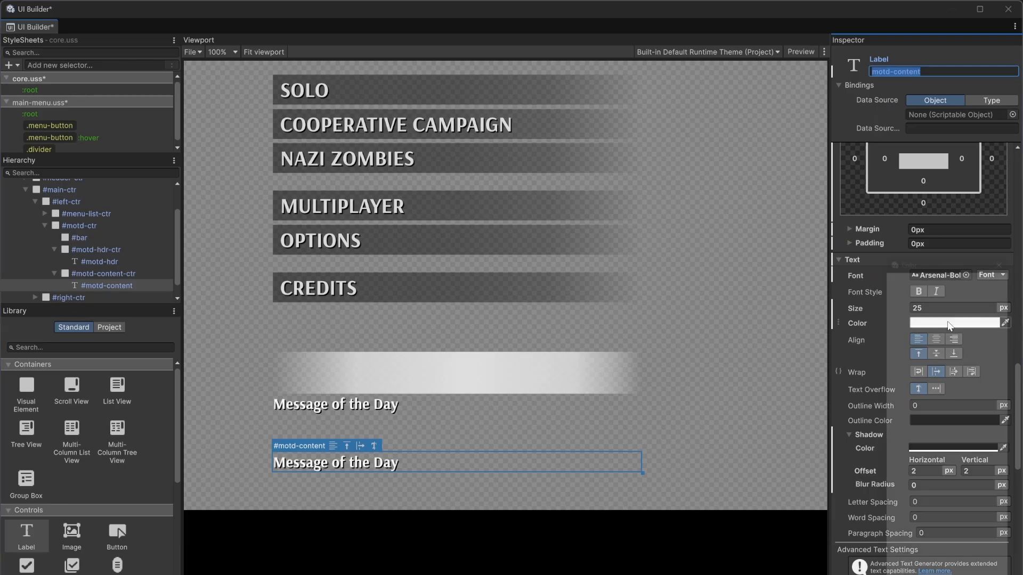
pyautogui.moveTo(968, 484); pyautogui.dragTo(962, 486)
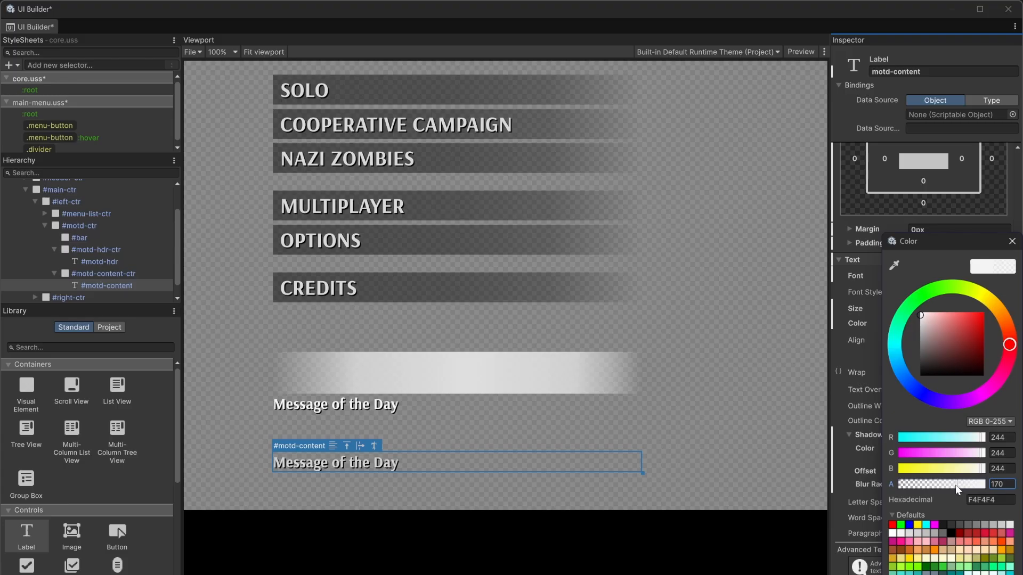
pyautogui.moveTo(924, 318); pyautogui.dragTo(921, 318)
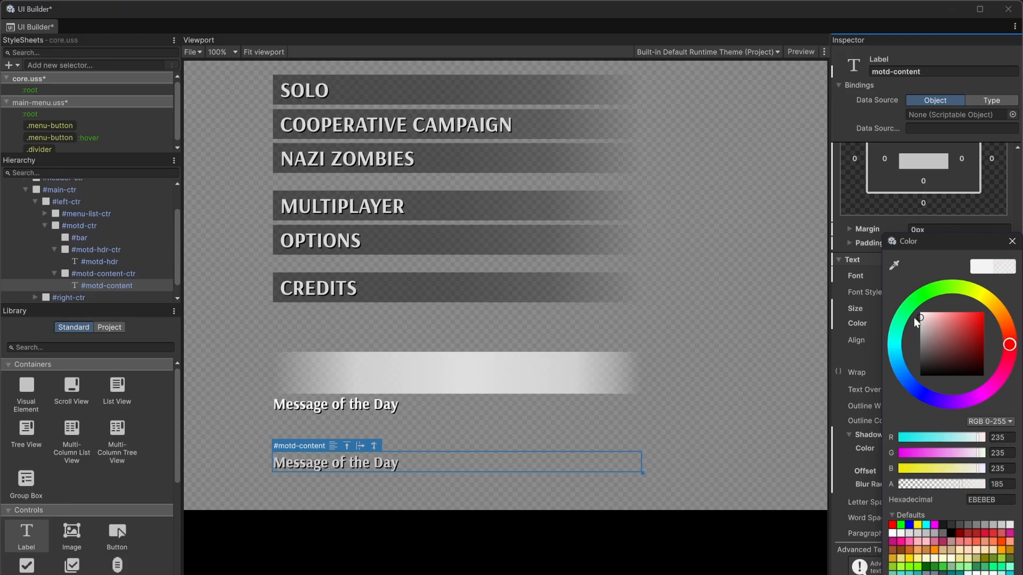
pyautogui.moveTo(965, 486); pyautogui.dragTo(953, 486)
pyautogui.hotkey('alt', 'Tab')
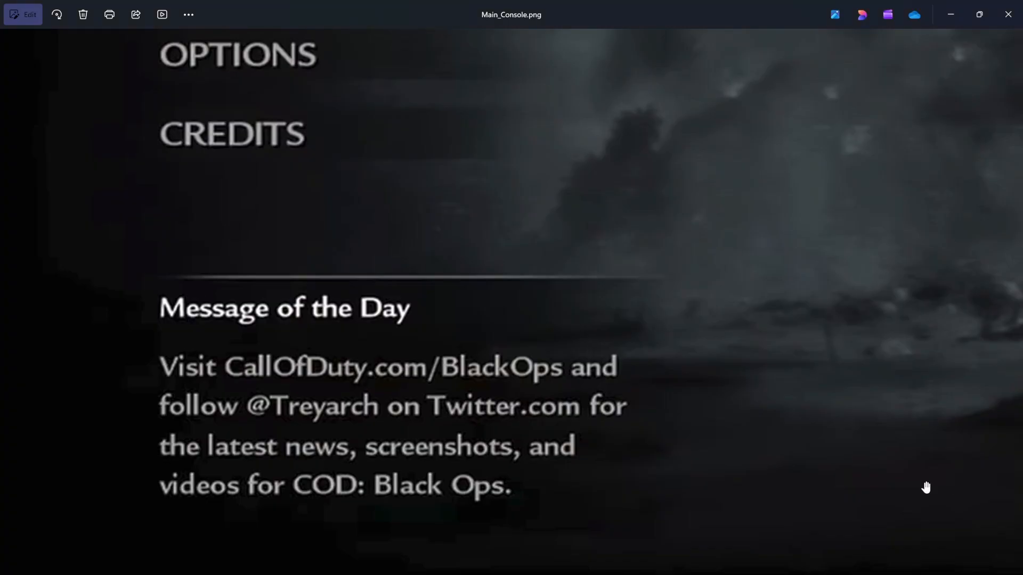
pyautogui.hotkey('alt', 'Tab')
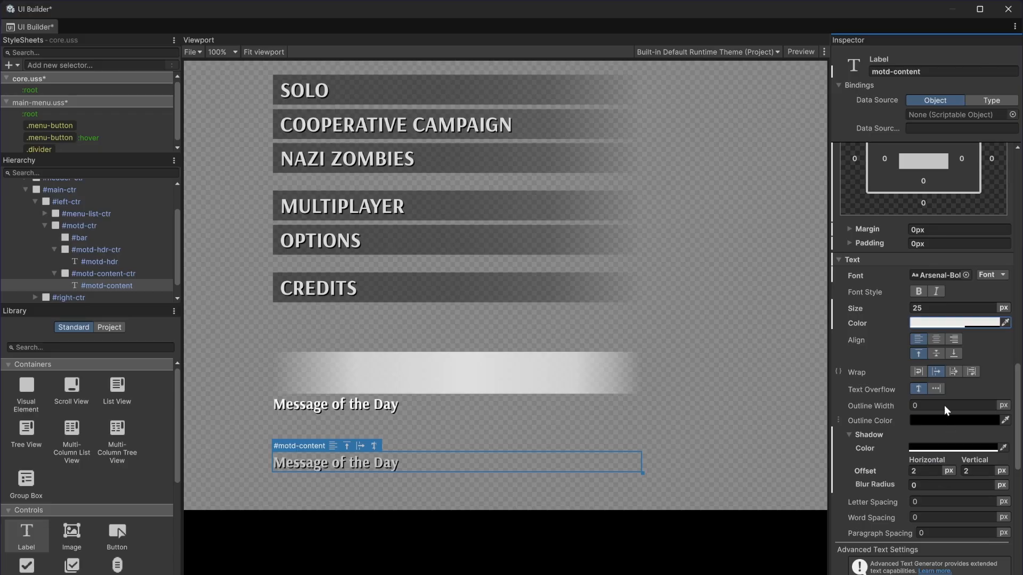
# Change the motd-content label's font to DMSans-Regular, comparing the lettering with the reference image.
pyautogui.click(969, 274)
pyautogui.click(720, 325)
pyautogui.click(719, 333)
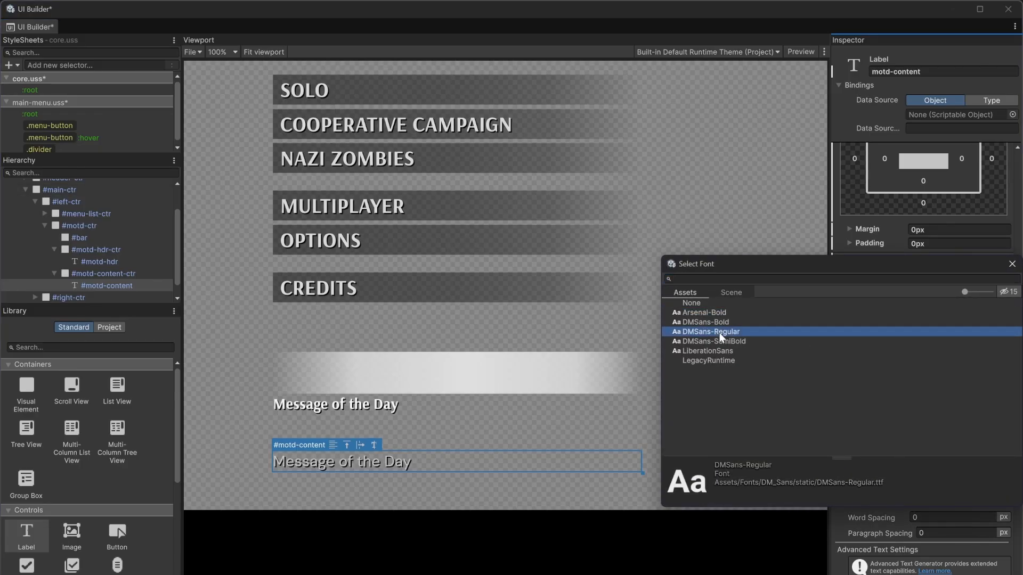
pyautogui.hotkey('alt', 'Tab')
pyautogui.hotkey('alt', 'Tab')
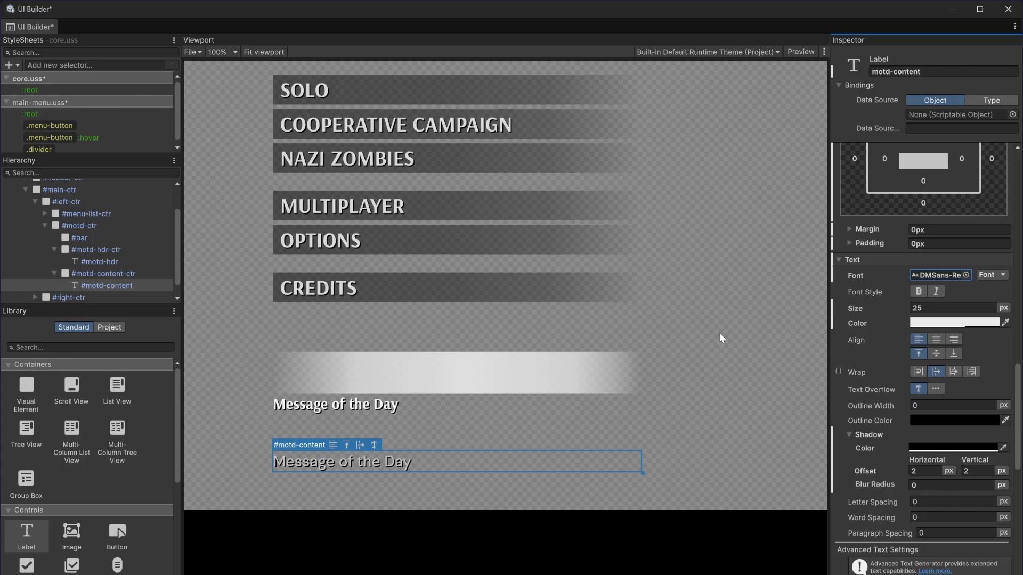
pyautogui.click(964, 276)
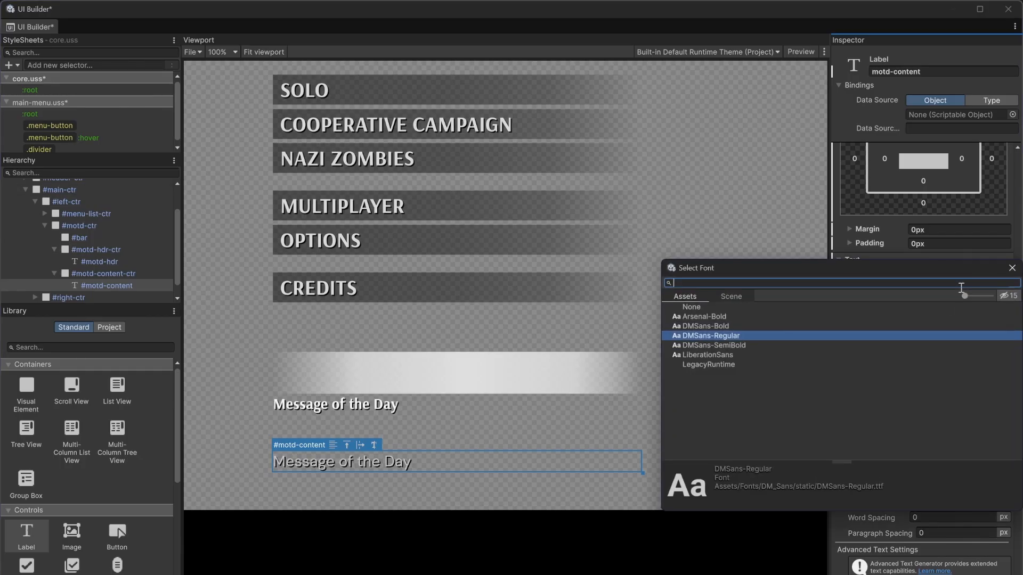
pyautogui.click(711, 326)
pyautogui.click(712, 336)
pyautogui.doubleClick(713, 338)
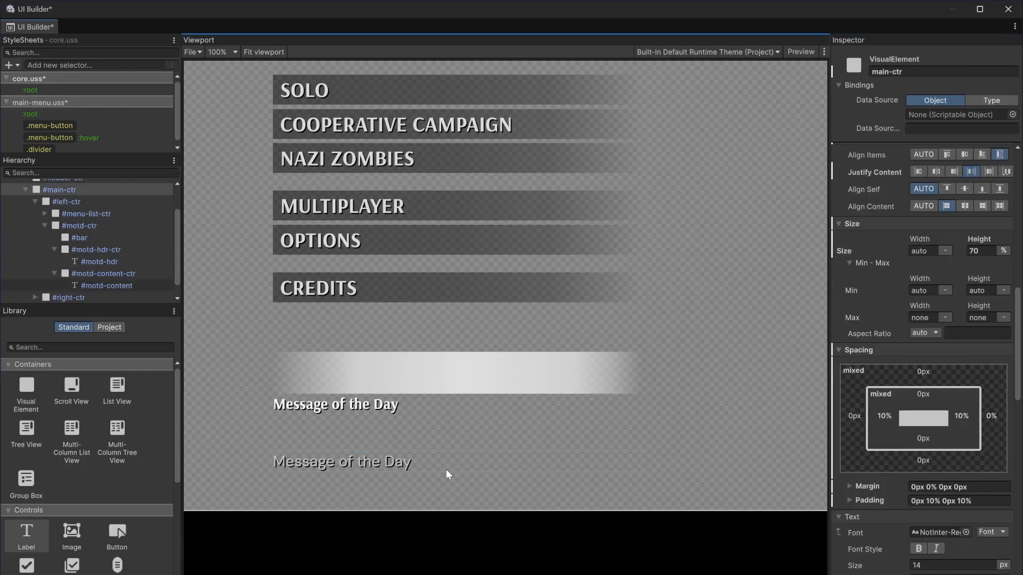
pyautogui.hotkey('alt', 'Tab')
pyautogui.hotkey('alt', 'Tab')
# Change the motd-hdr label's font to DMSans-Regular after previewing DMSans-Bold, and compare it with the reference image.
pyautogui.click(357, 404)
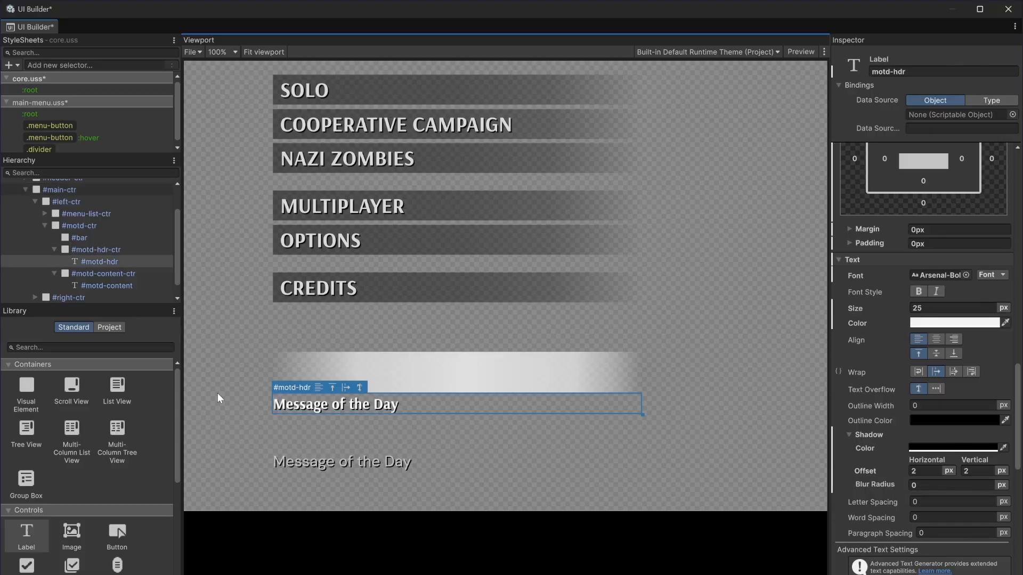
pyautogui.click(966, 275)
pyautogui.click(711, 335)
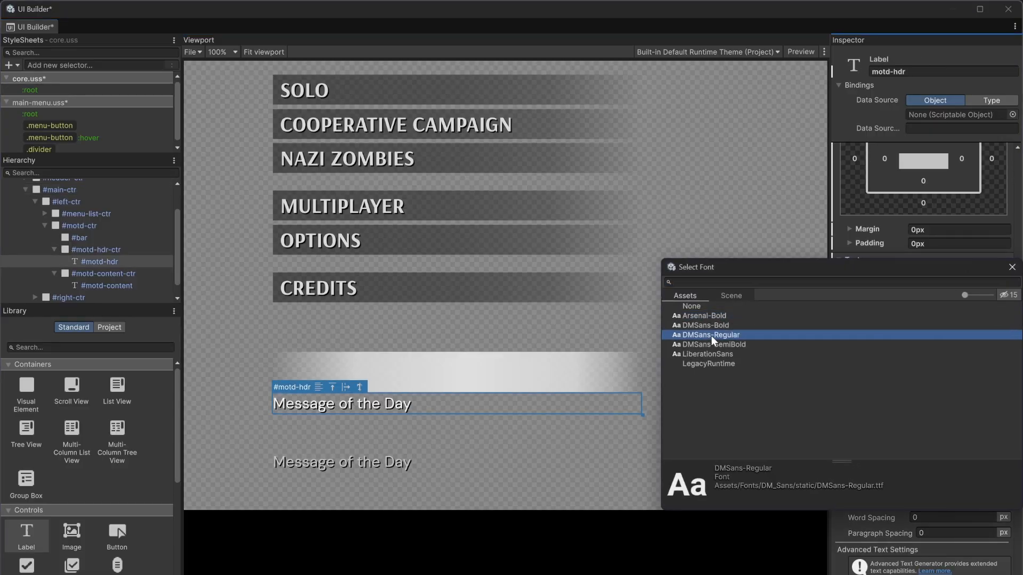
pyautogui.click(711, 326)
pyautogui.click(710, 335)
pyautogui.doubleClick(708, 334)
pyautogui.hotkey('alt', 'Tab')
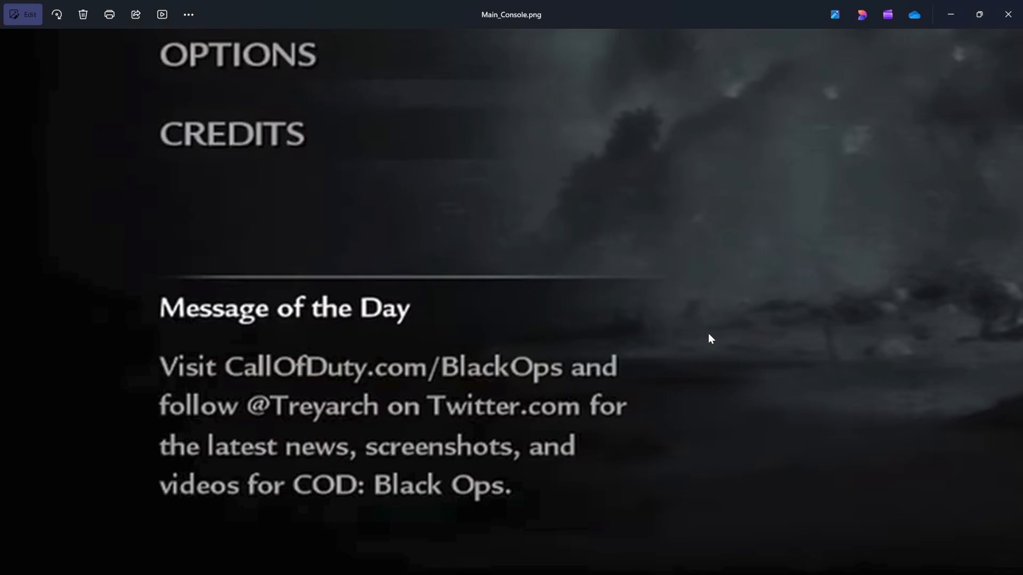
# Return to UI Builder and examine the layout of the Message of the Day heading and its motd-hdr-ctr container.
pyautogui.hotkey('alt', 'Tab')
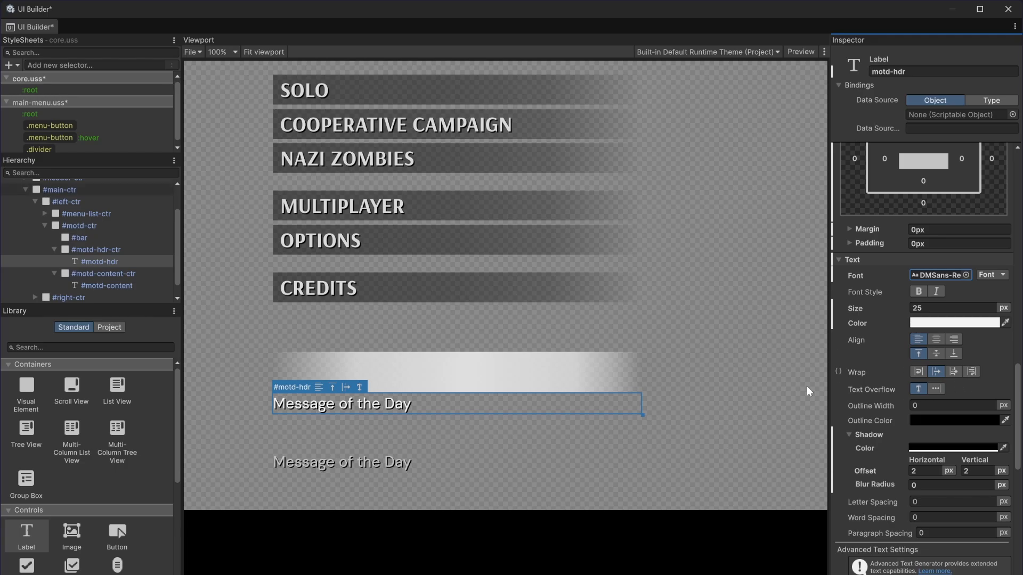
pyautogui.scroll(-2, 722, 395)
pyautogui.click(394, 543)
pyautogui.scroll(3, 465, 459)
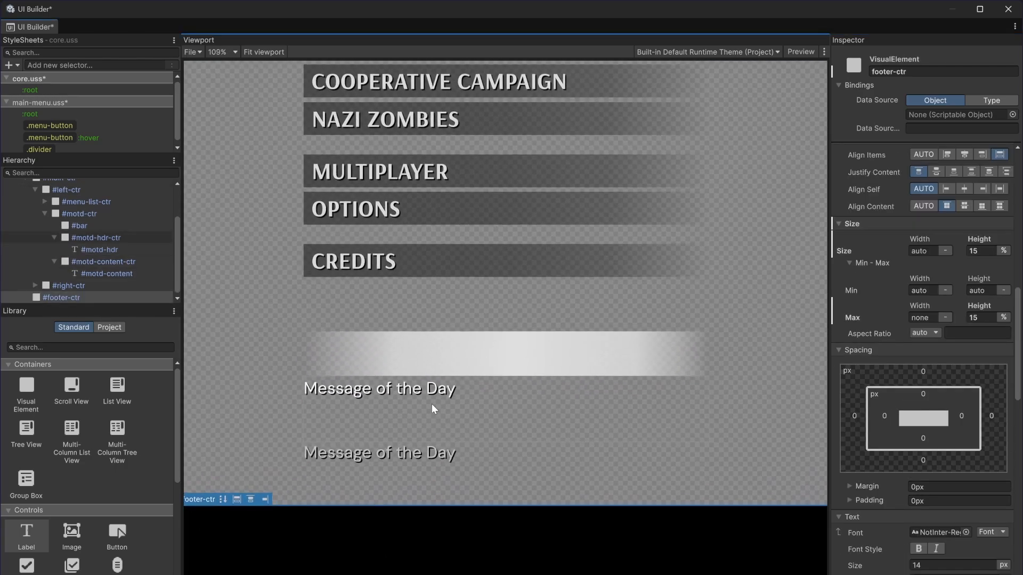
pyautogui.scroll(-3, 424, 388)
pyautogui.click(122, 249)
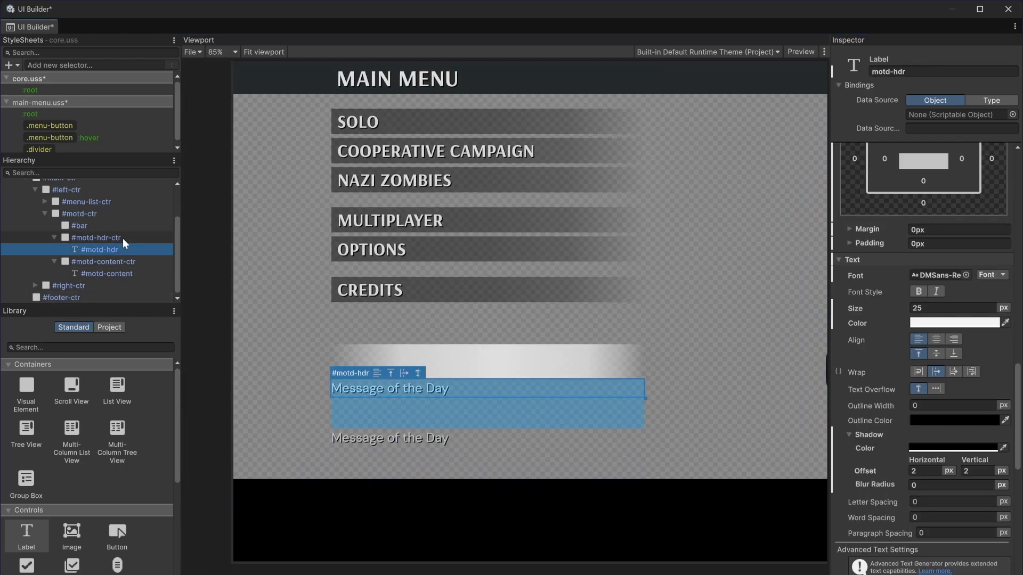
pyautogui.click(122, 238)
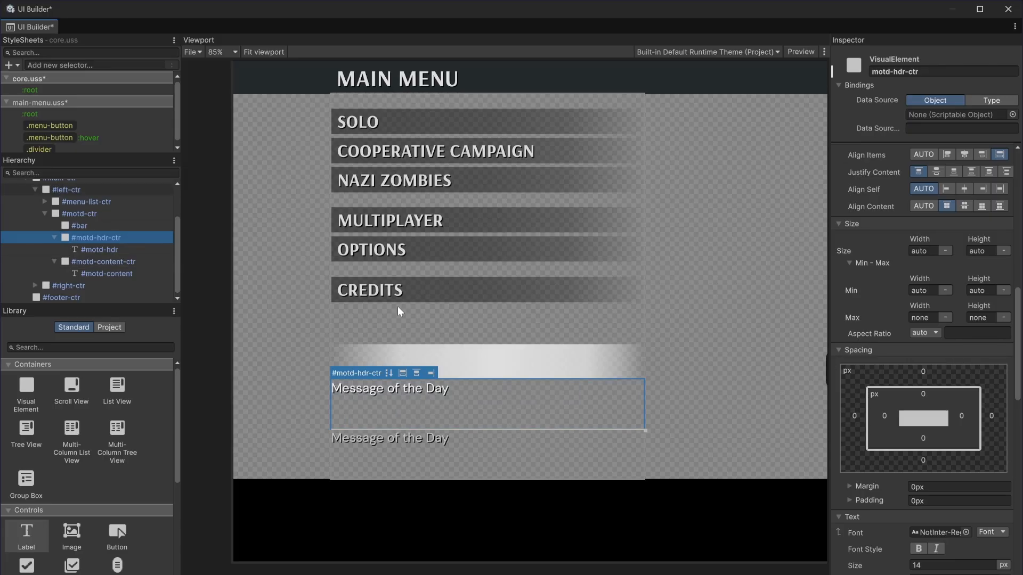
# Give the motd-ctr container the LinearFadeOut vector image as its background.
pyautogui.click(79, 213)
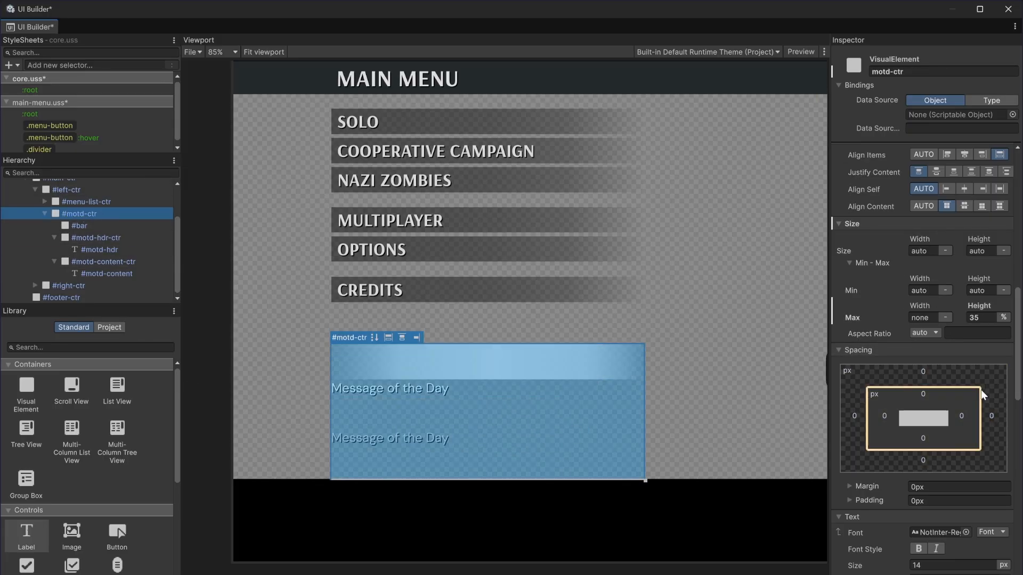
pyautogui.scroll(10, 980, 389)
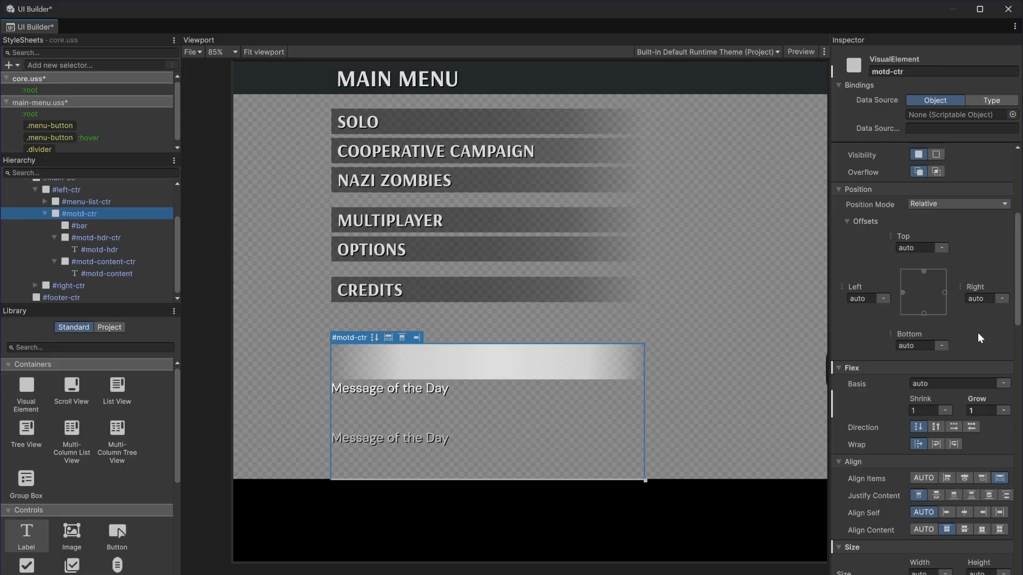
pyautogui.scroll(5, 977, 332)
pyautogui.scroll(-15, 977, 332)
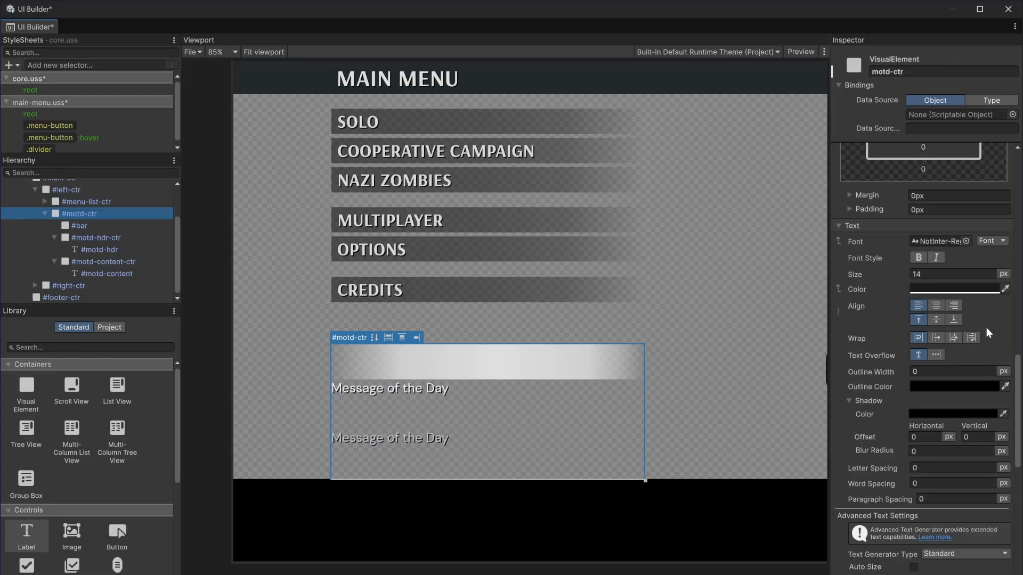
pyautogui.scroll(-1, 986, 328)
pyautogui.scroll(-3, 972, 458)
pyautogui.scroll(4, 970, 449)
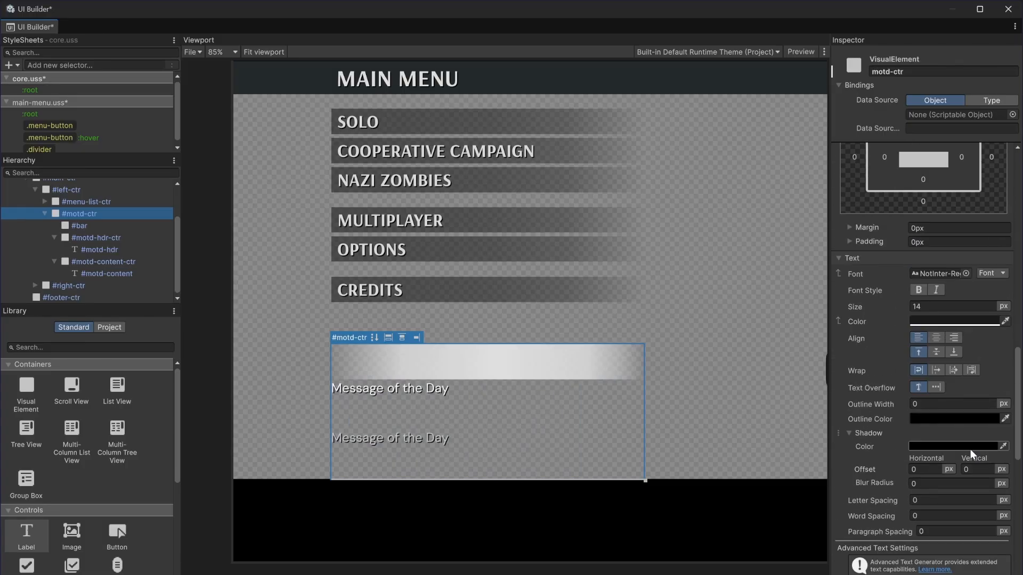
pyautogui.scroll(-3, 970, 449)
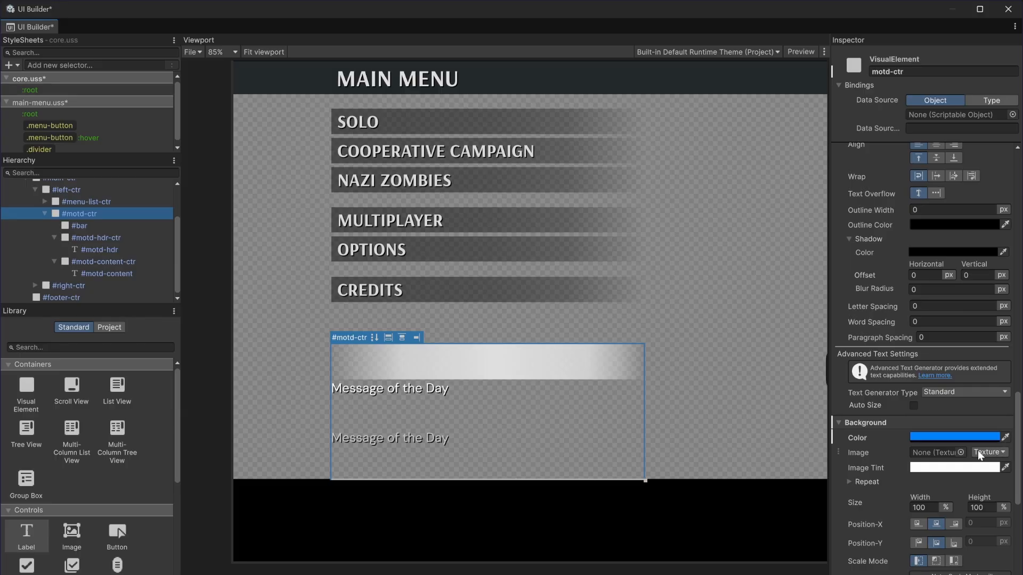
pyautogui.click(983, 453)
pyautogui.click(973, 507)
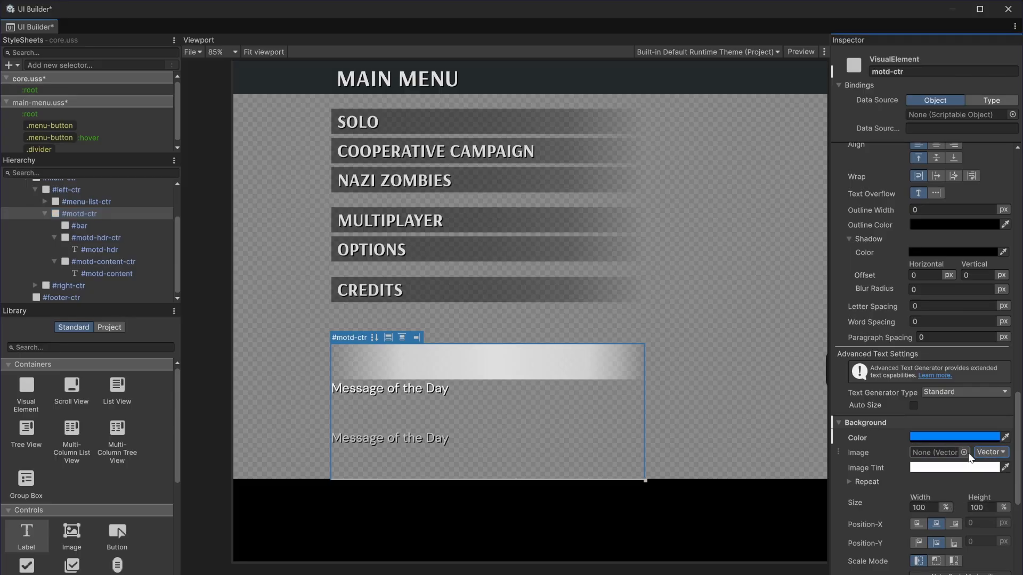
pyautogui.click(964, 452)
pyautogui.doubleClick(720, 443)
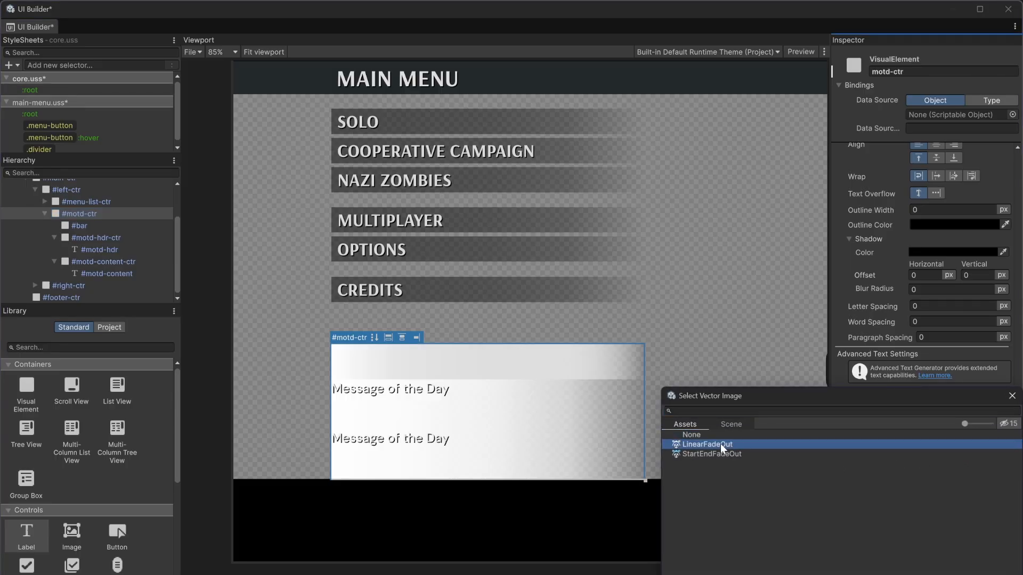
# Tint the motd-ctr background image black (000000) with reduced opacity, and compare the shading with the Main_Console.png reference image.
pyautogui.click(932, 468)
pyautogui.moveTo(931, 386); pyautogui.dragTo(918, 382)
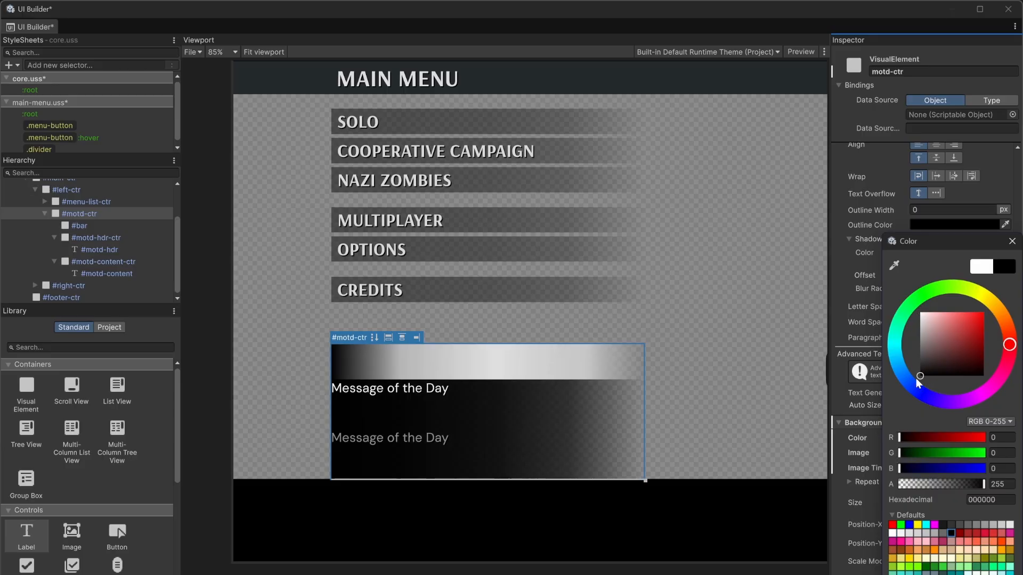
pyautogui.moveTo(970, 481); pyautogui.dragTo(946, 486)
pyautogui.hotkey('alt', 'Tab')
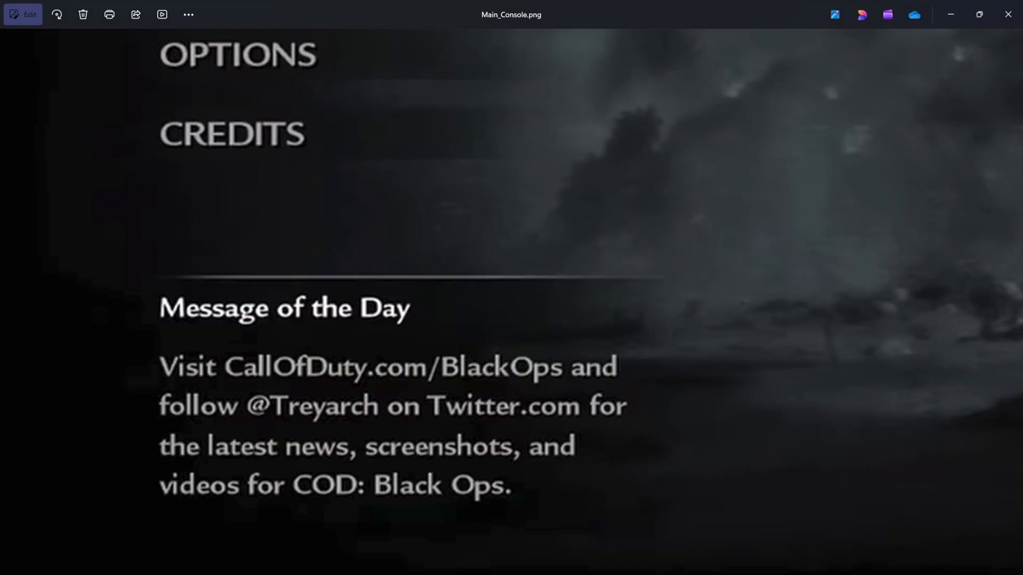
pyautogui.hotkey('alt', 'Tab')
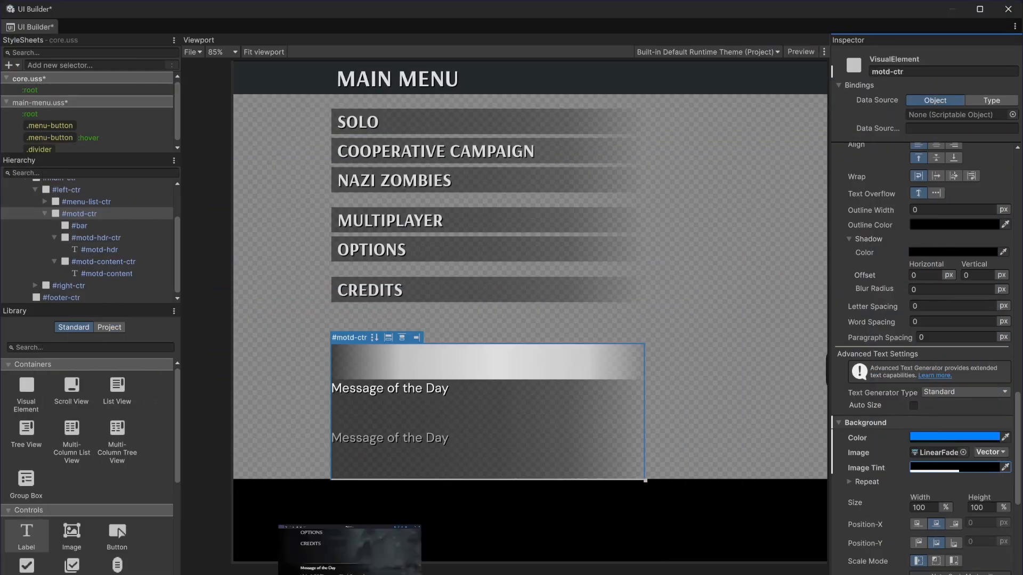
# Set the motd-ctr container's left padding to 10 px.
pyautogui.scroll(-5, 916, 482)
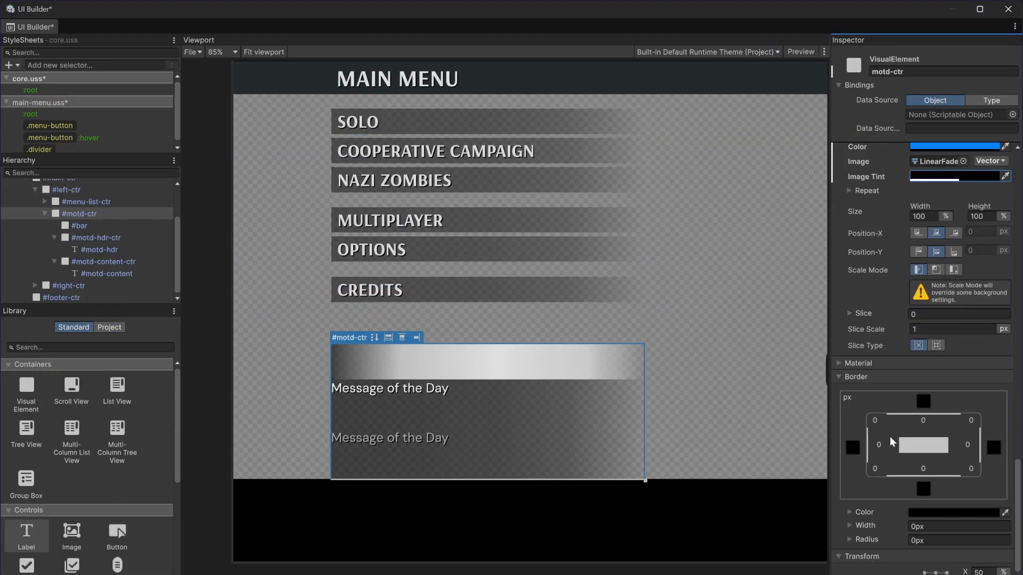
pyautogui.scroll(6, 879, 389)
pyautogui.scroll(5, 879, 368)
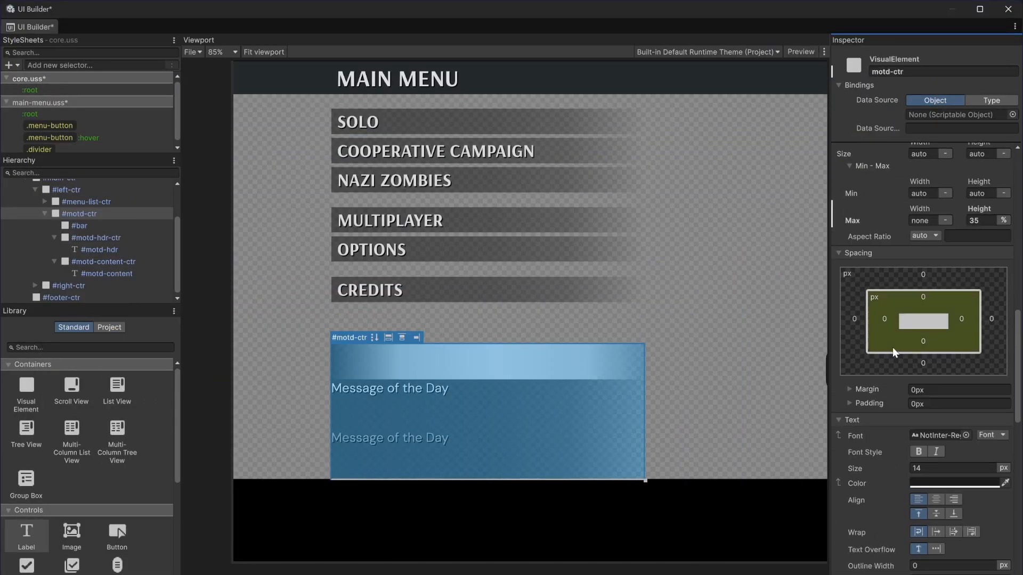
pyautogui.click(884, 319)
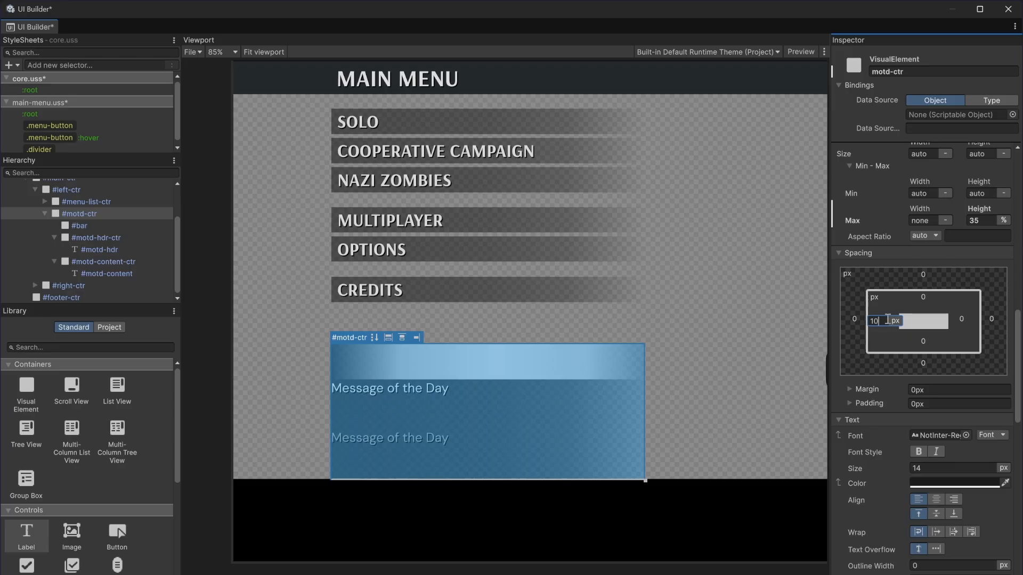
pyautogui.write('10')
pyautogui.press('Return')
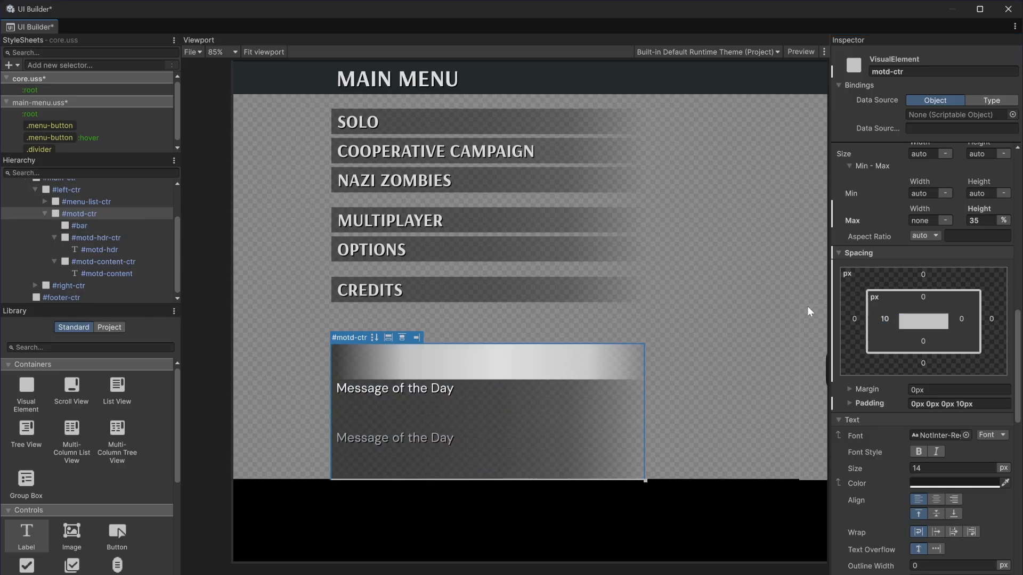
# Set the bar element's maximum height to 2% and compare the line with the reference image.
pyautogui.click(139, 259)
pyautogui.click(107, 227)
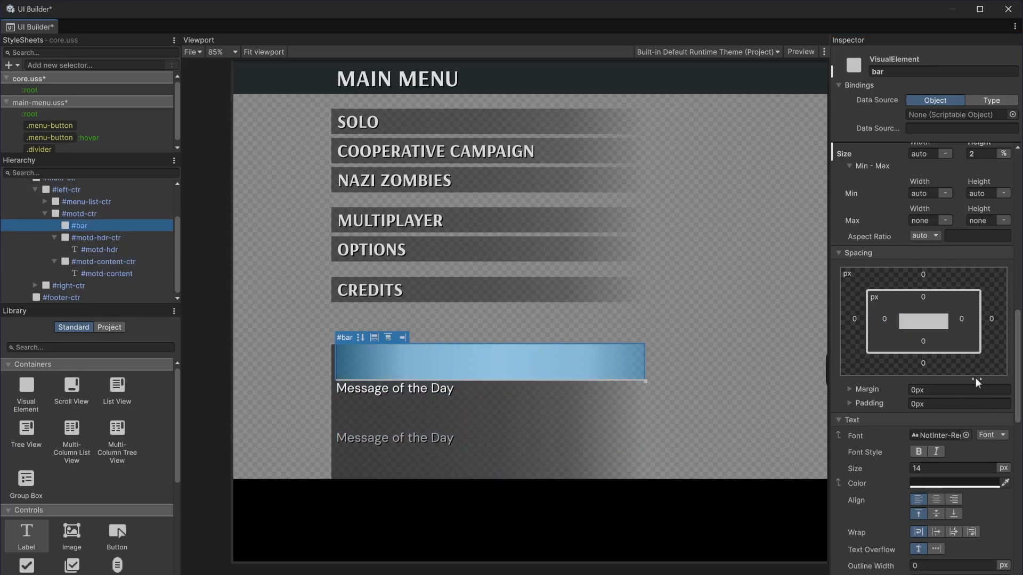
pyautogui.scroll(-4, 1015, 420)
pyautogui.scroll(10, 1002, 373)
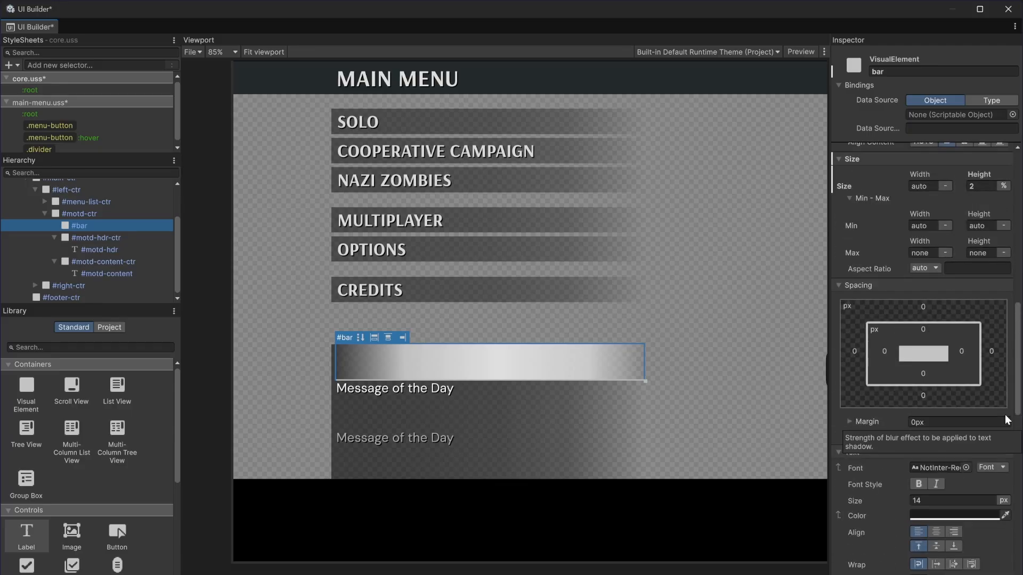
pyautogui.click(1008, 285)
pyautogui.click(985, 311)
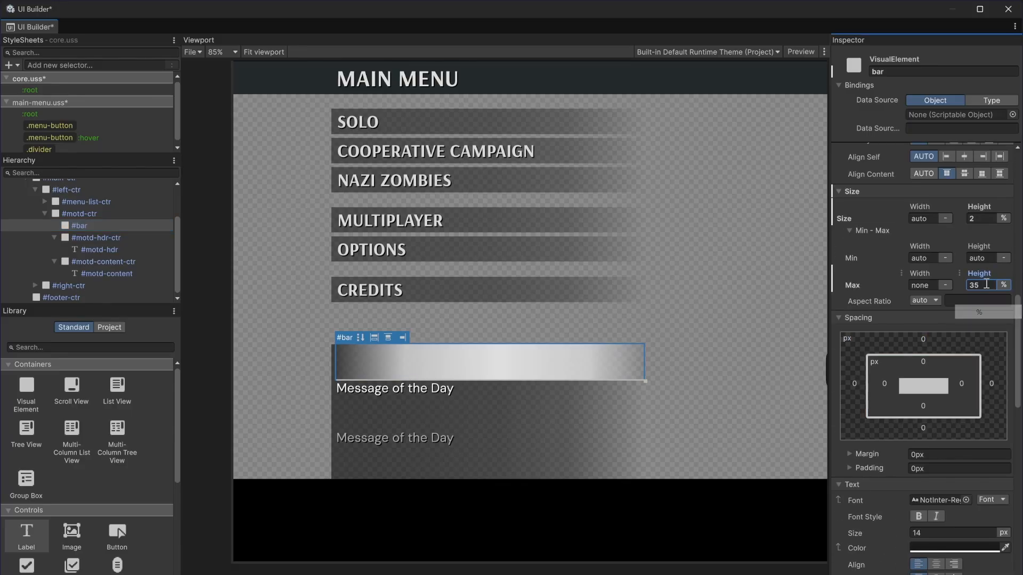
pyautogui.doubleClick(986, 285)
pyautogui.write('2')
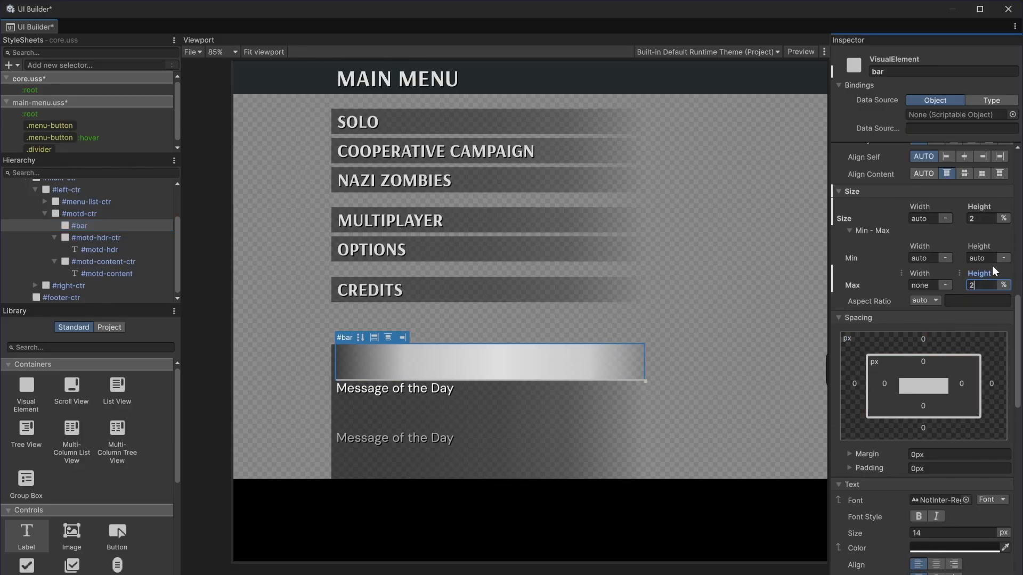
pyautogui.press('Return')
pyautogui.scroll(5, 413, 354)
pyautogui.click(661, 309)
pyautogui.scroll(3, 550, 366)
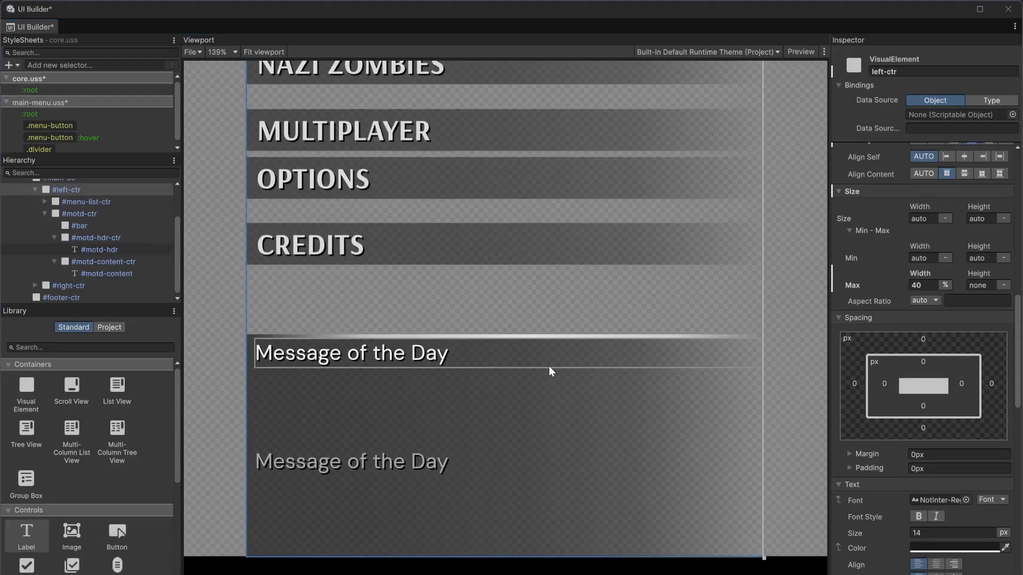
pyautogui.hotkey('alt', 'Tab')
pyautogui.hotkey('alt', 'Tab')
# Inspect the bar's background settings and the extents of the motd-hdr label and its container.
pyautogui.click(510, 338)
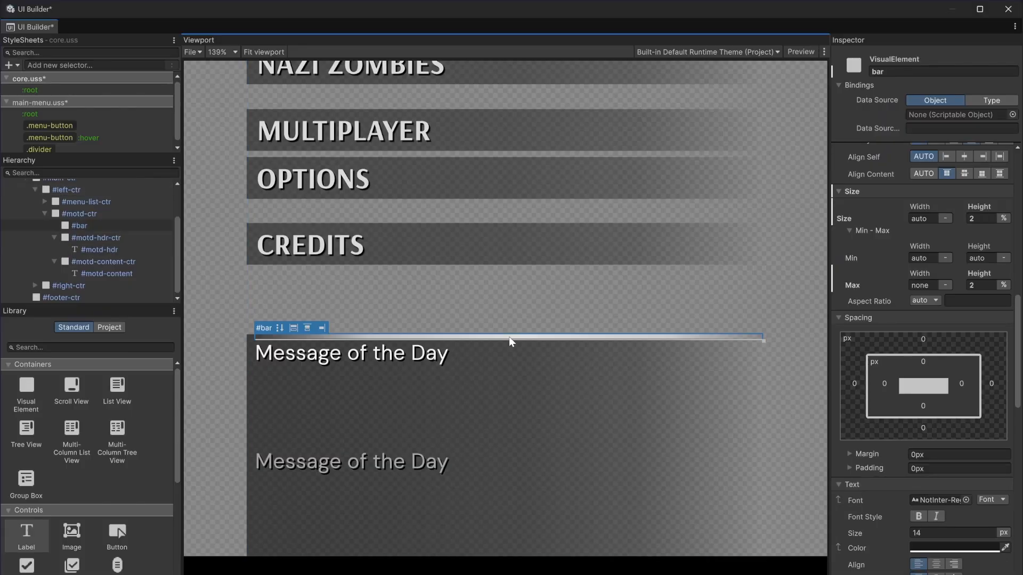
pyautogui.scroll(-12, 969, 322)
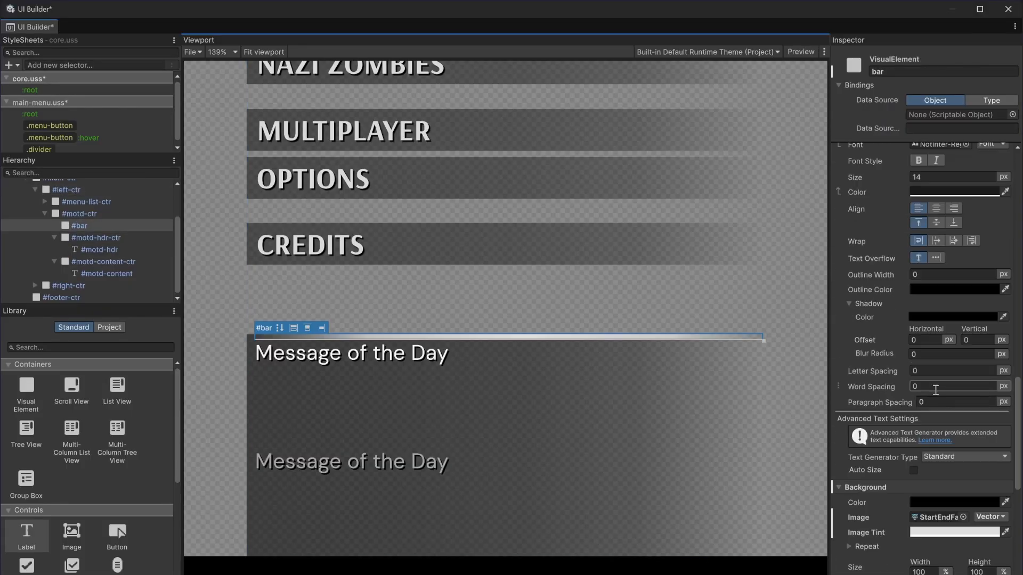
pyautogui.scroll(6, 938, 468)
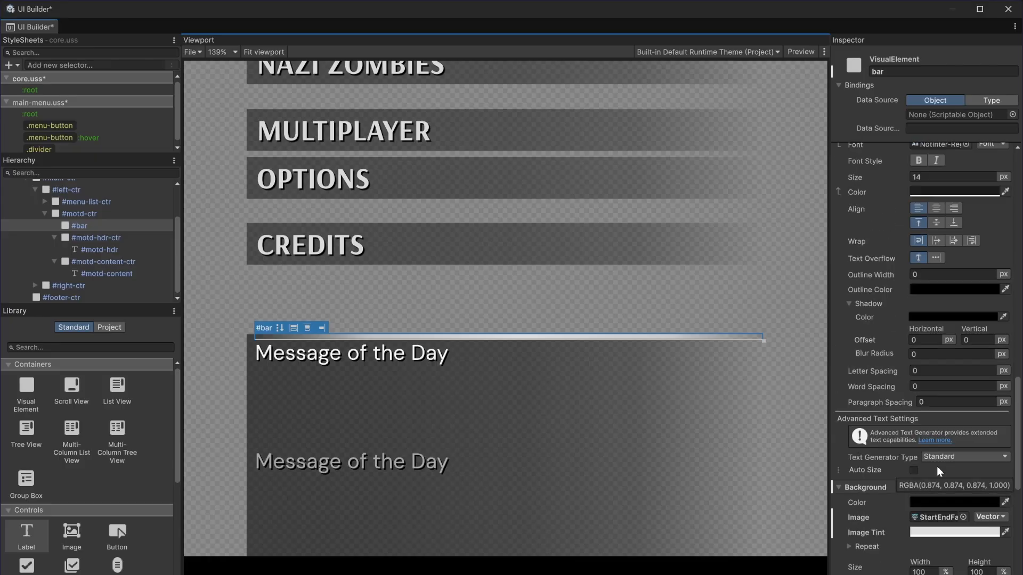
pyautogui.click(618, 305)
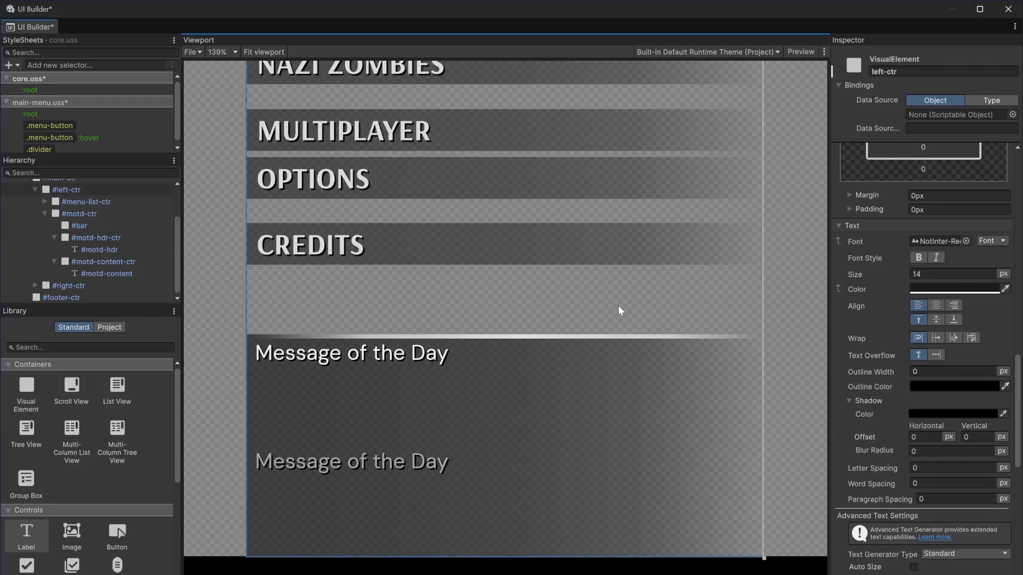
pyautogui.click(420, 362)
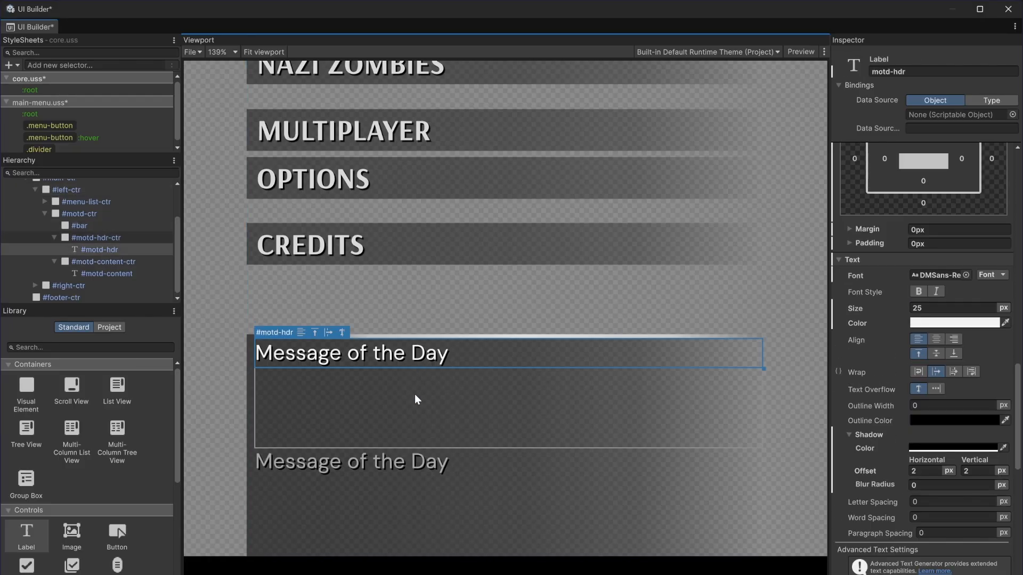
pyautogui.moveTo(414, 394); pyautogui.dragTo(347, 442)
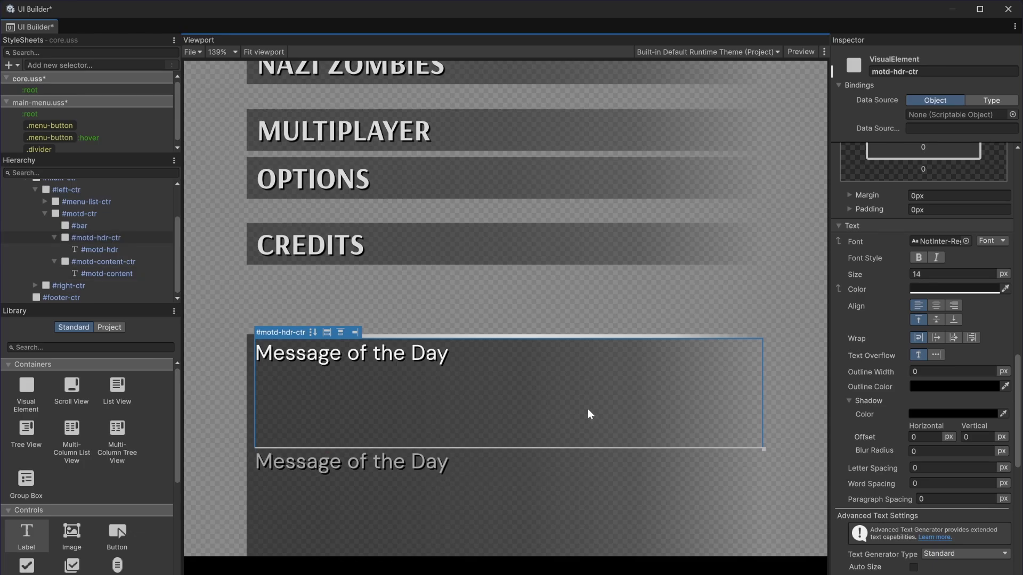
# Set the motd-hdr-ctr container's maximum height to 20% and compare the heading-to-content spacing with the reference image.
pyautogui.click(110, 238)
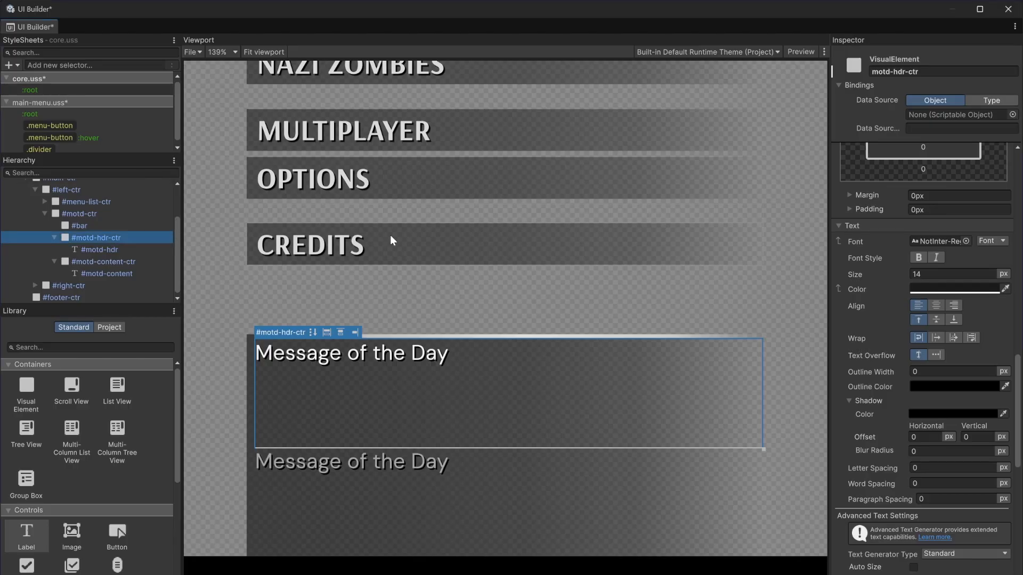
pyautogui.scroll(6, 994, 341)
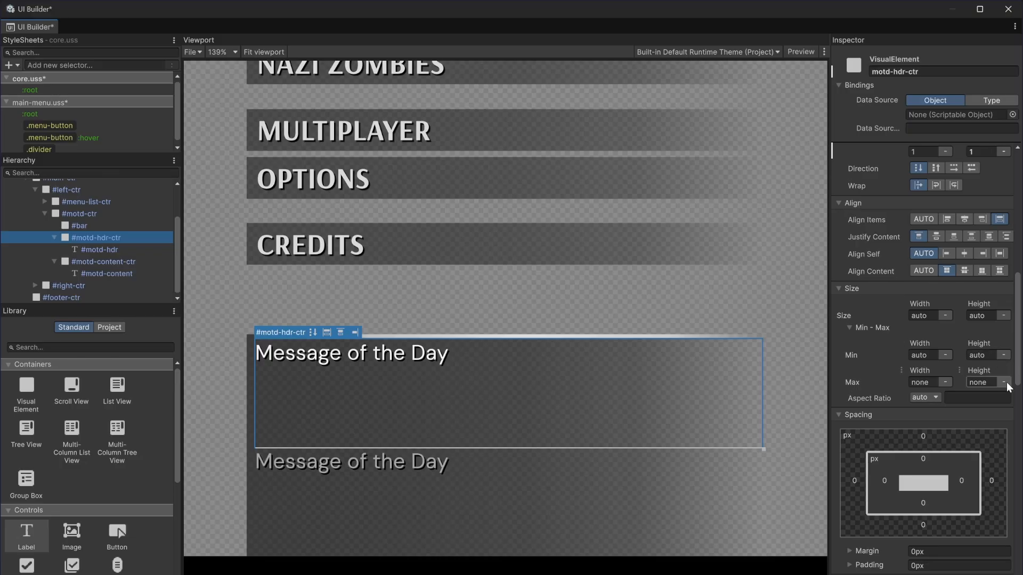
pyautogui.click(1004, 382)
pyautogui.click(986, 408)
pyautogui.moveTo(977, 373); pyautogui.dragTo(983, 373)
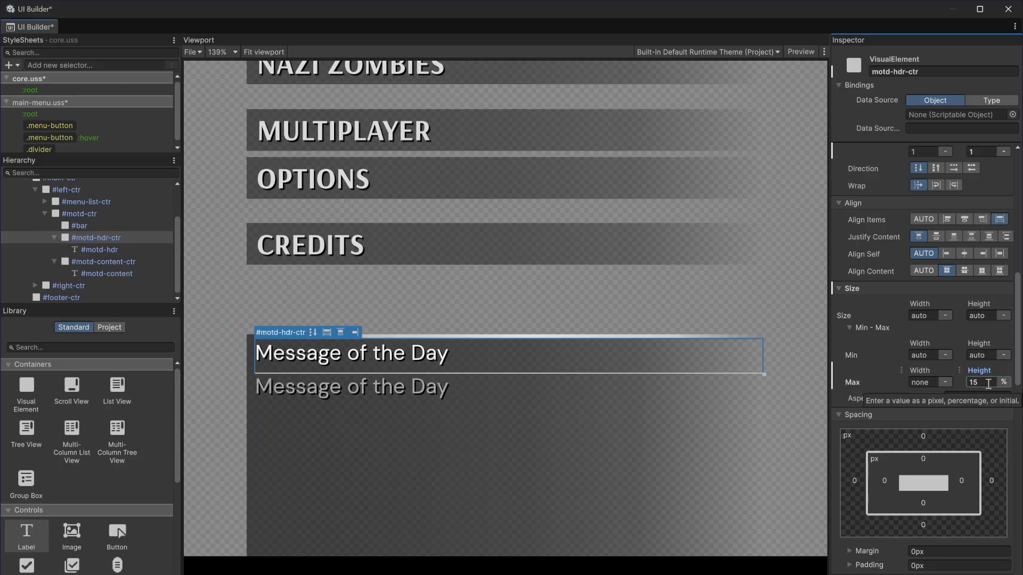
pyautogui.write('20')
pyautogui.press('Return')
pyautogui.scroll(-2, 544, 382)
pyautogui.scroll(1, 544, 382)
pyautogui.scroll(1, 544, 382)
pyautogui.hotkey('alt', 'Tab')
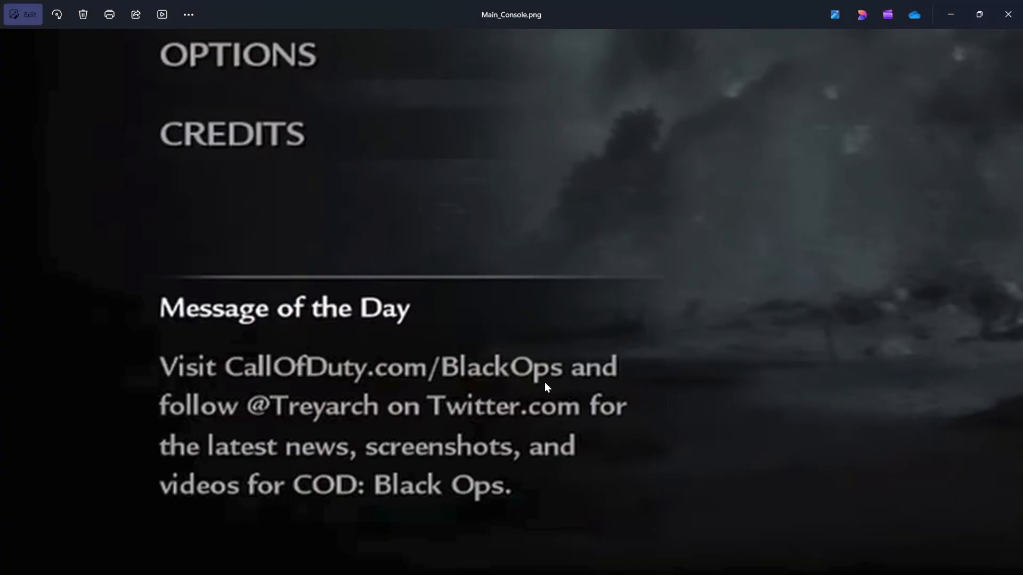
pyautogui.hotkey('alt', 'Tab')
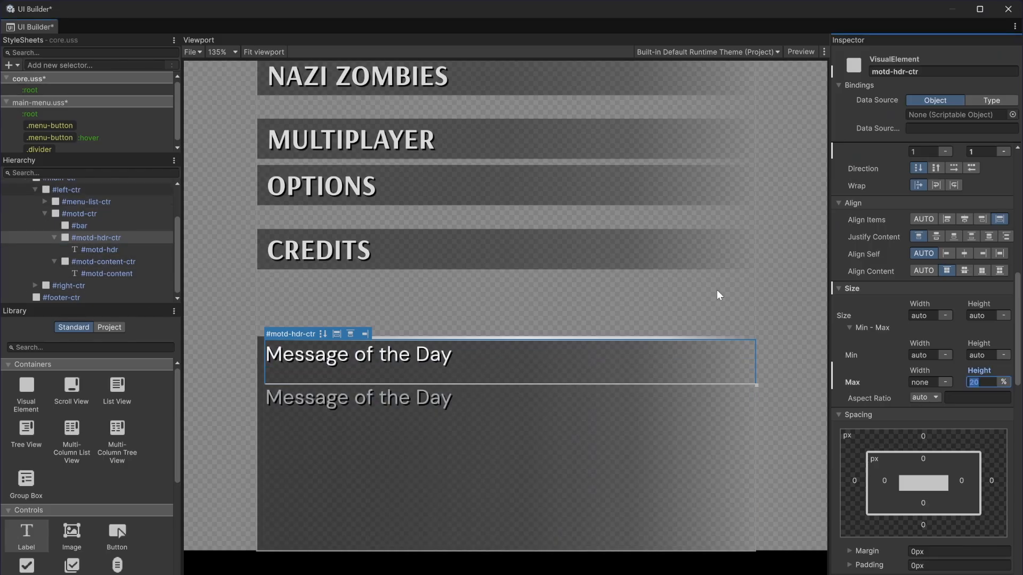
pyautogui.scroll(2, 951, 315)
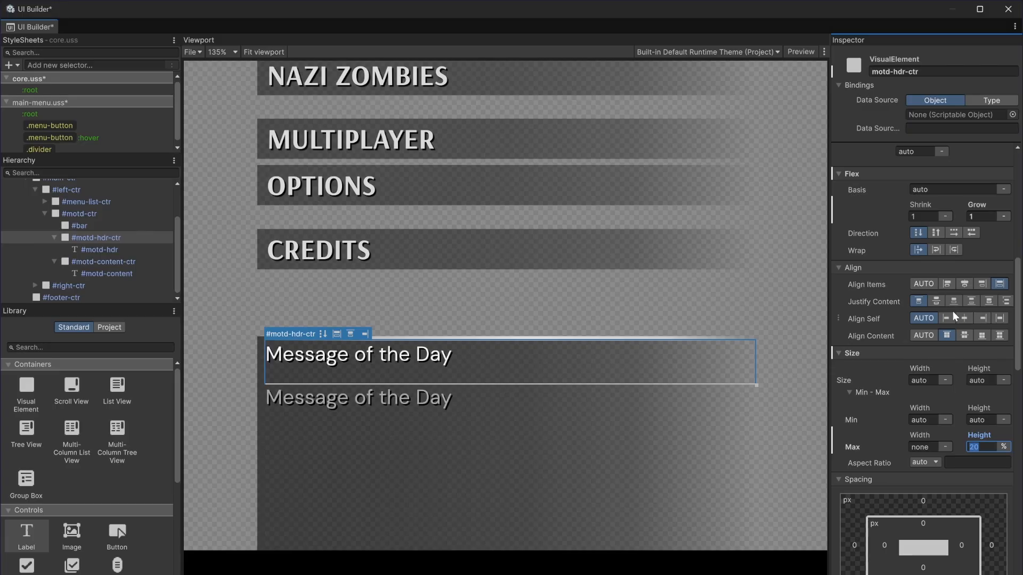
# Set the motd-hdr-ctr container's Justify Content to space-around, keeping Align Self on auto, and compare the heading's position with the reference image.
pyautogui.click(964, 316)
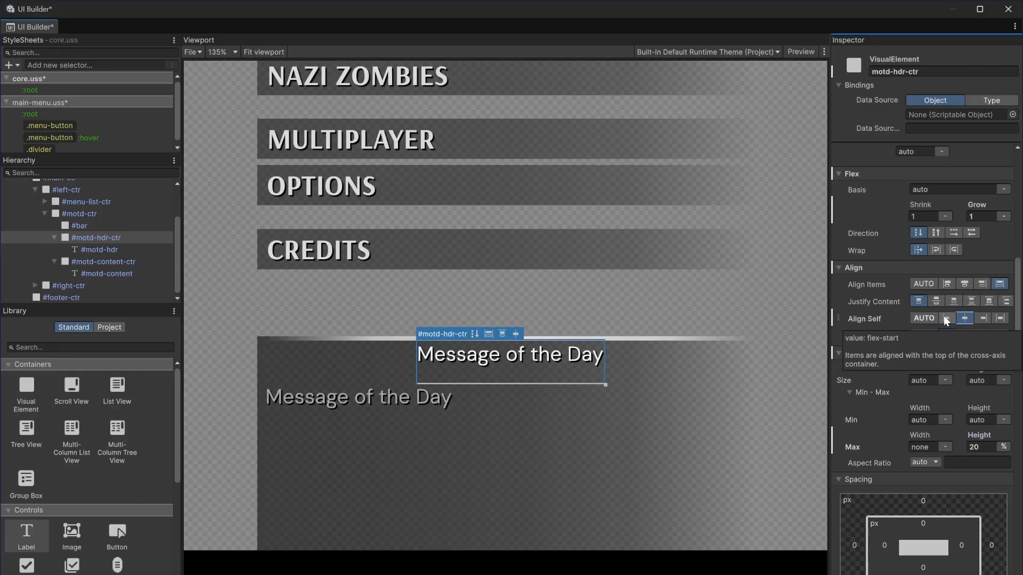
pyautogui.click(936, 319)
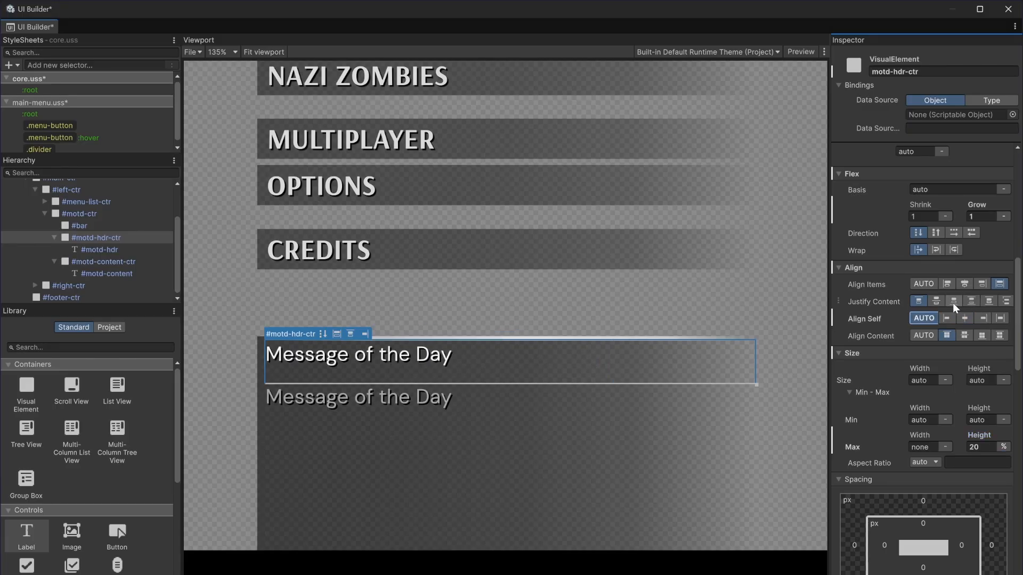
pyautogui.click(974, 301)
pyautogui.click(988, 301)
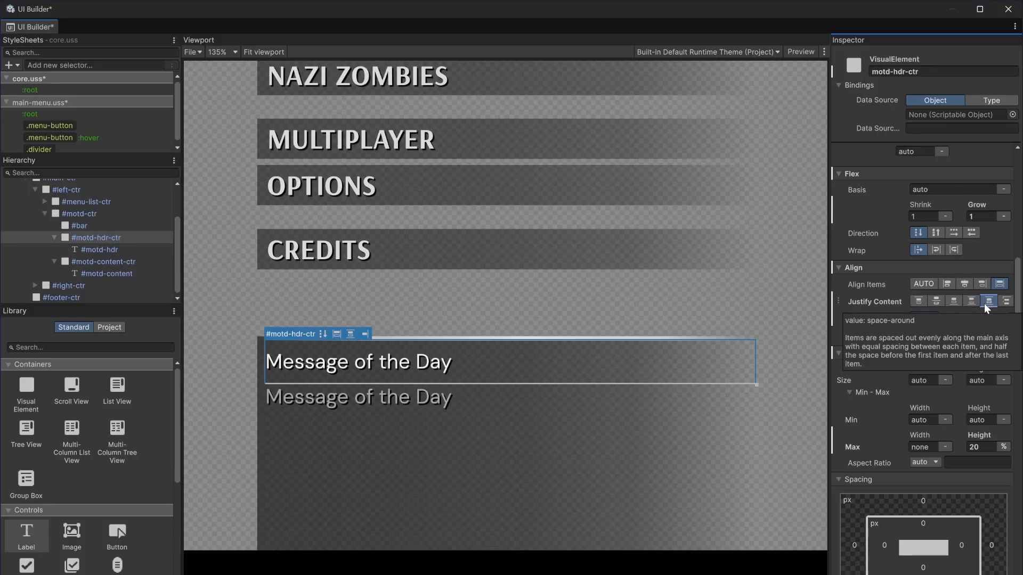
pyautogui.click(258, 289)
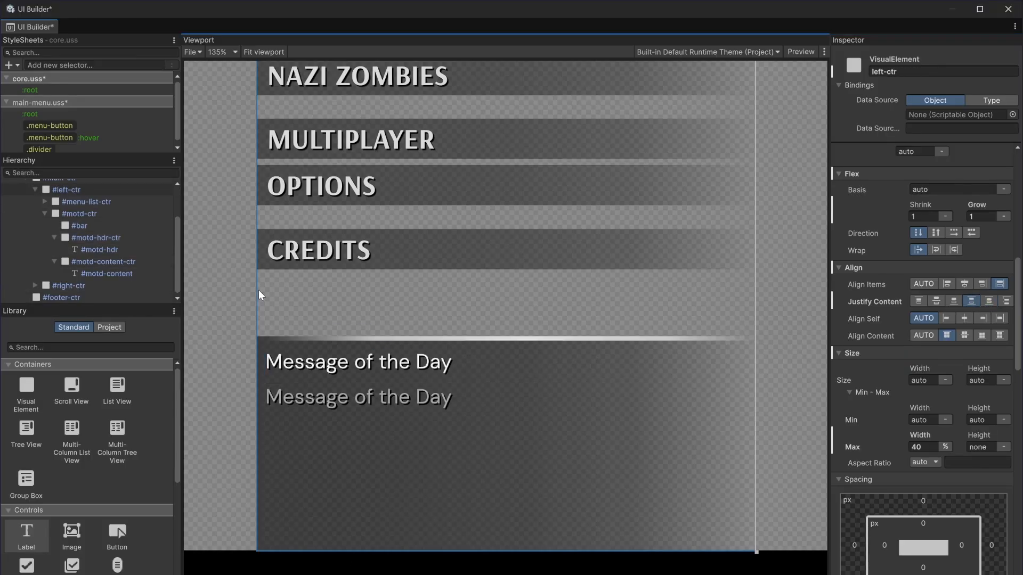
pyautogui.hotkey('alt', 'Tab')
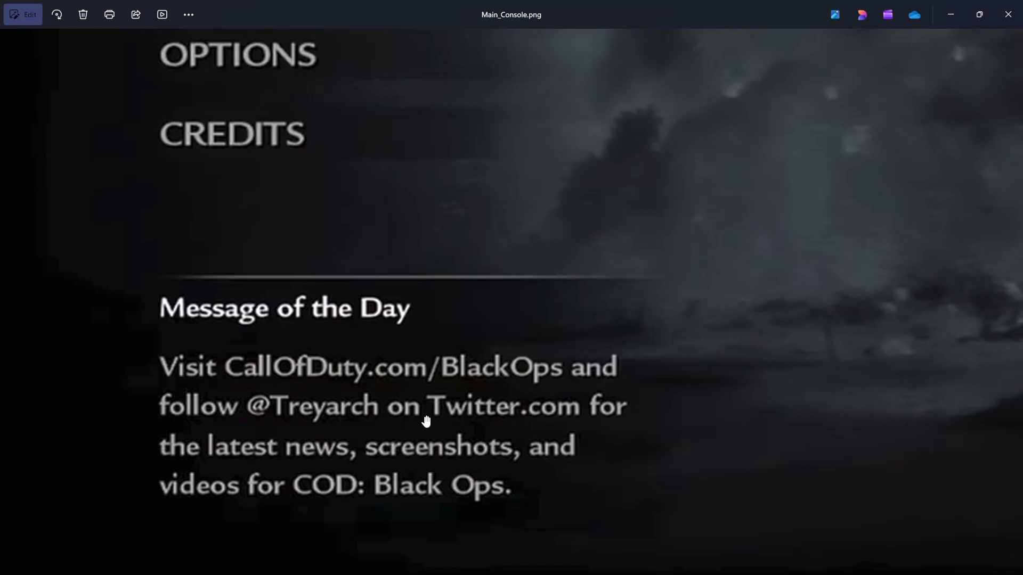
pyautogui.hotkey('alt', 'Tab')
# Lower the alpha of the bar element's background image tint to make the line more transparent.
pyautogui.click(504, 339)
pyautogui.scroll(-10, 1002, 341)
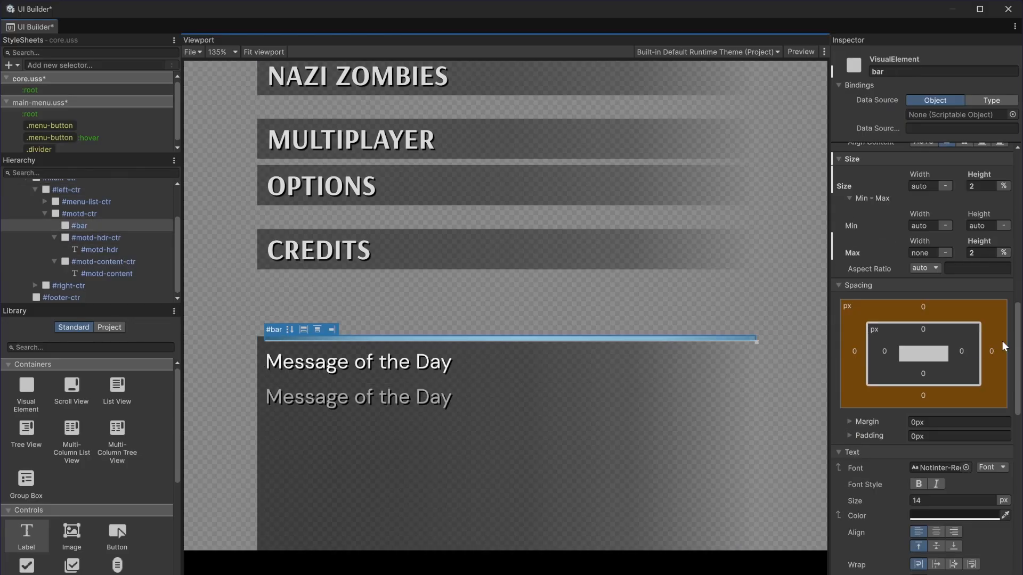
pyautogui.click(952, 434)
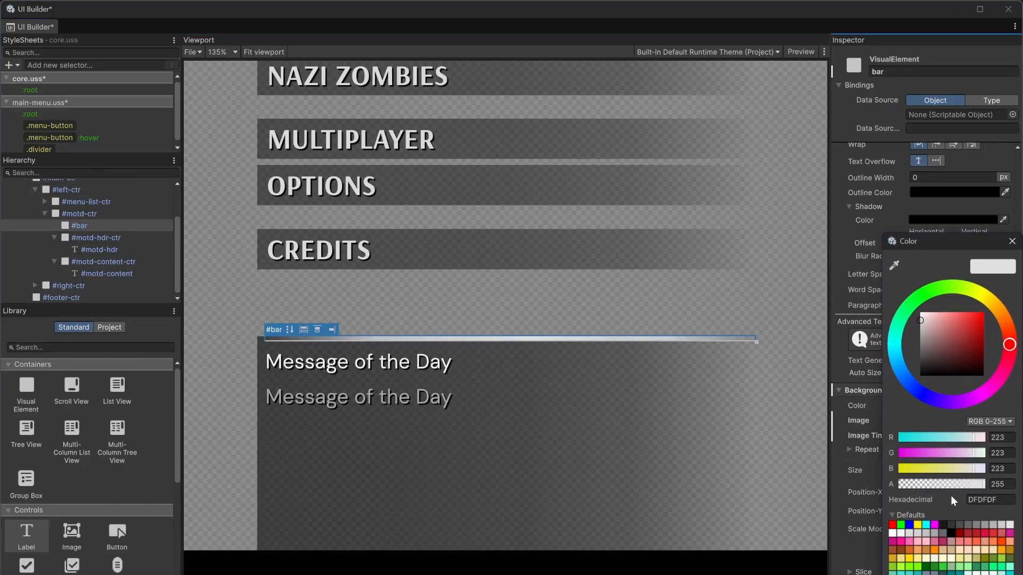
pyautogui.moveTo(951, 485); pyautogui.dragTo(943, 484)
pyautogui.click(615, 306)
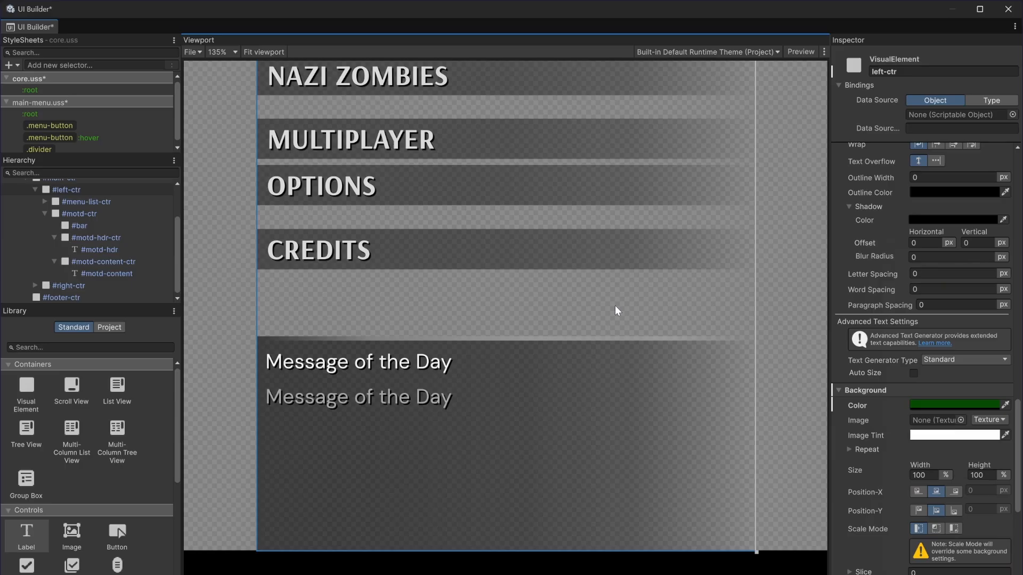
# Lengthen the motd-content label's text by repeating "Message of the Day" several times until it overflows its container.
pyautogui.click(81, 274)
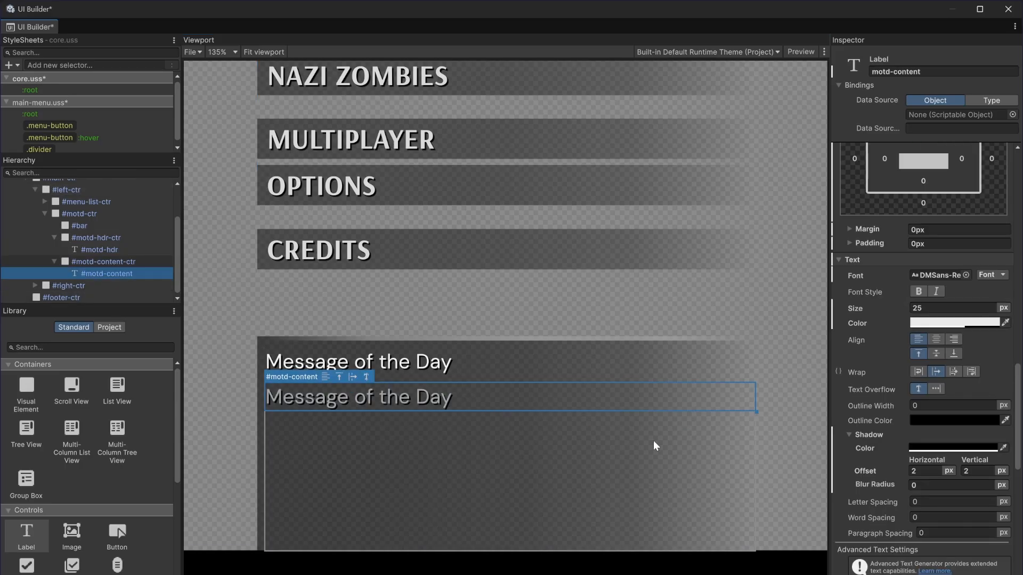
pyautogui.scroll(3, 935, 473)
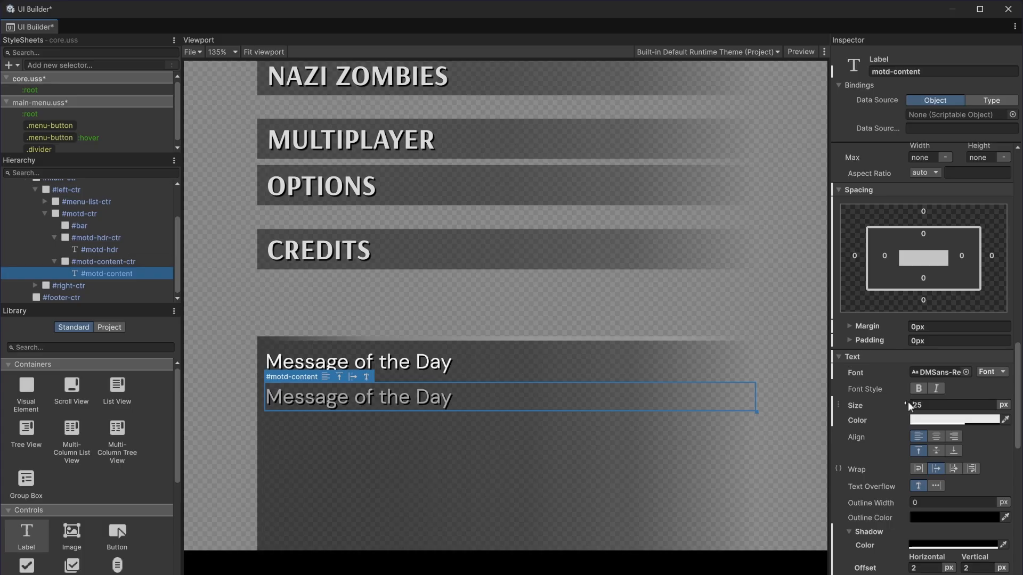
pyautogui.scroll(10, 908, 402)
pyautogui.scroll(5, 921, 334)
pyautogui.click(973, 286)
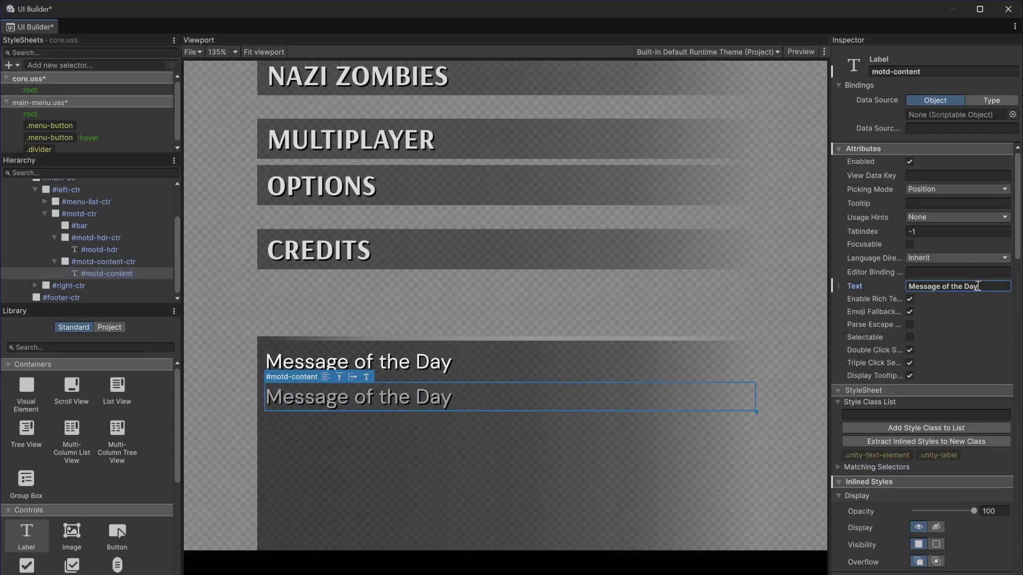
pyautogui.click(988, 287)
pyautogui.write('Message of the Day')
pyautogui.write('Message of the Day')
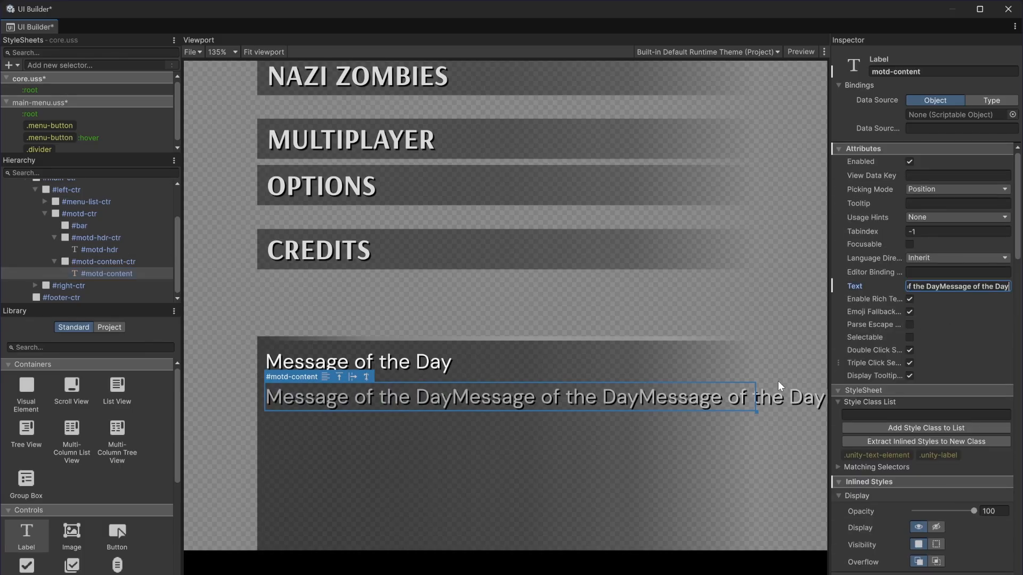
pyautogui.scroll(-2, 593, 438)
pyautogui.scroll(-3, 608, 437)
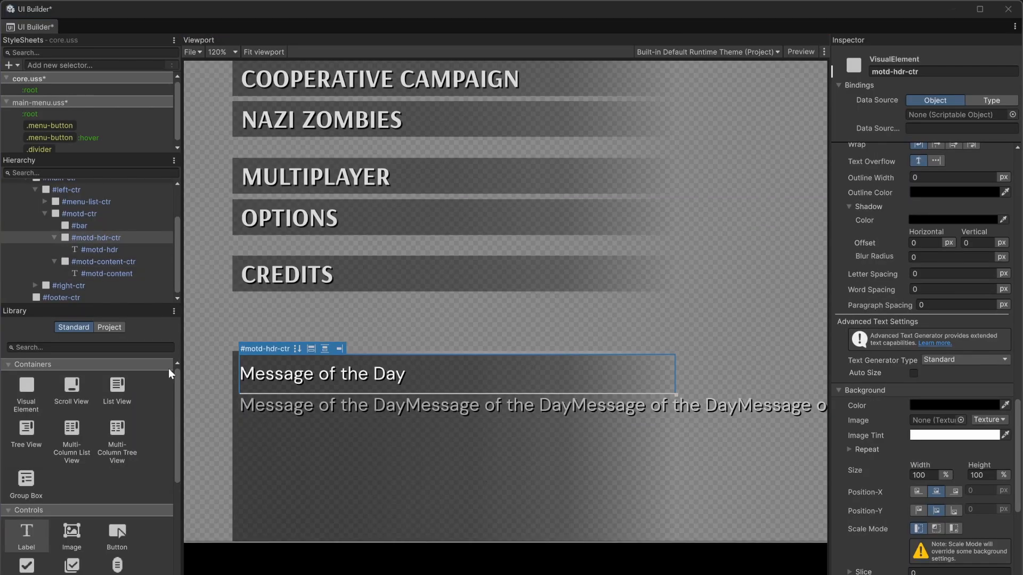
# Enable normal text wrapping on the motd-content label and compare the wrapped lines with the reference image.
pyautogui.click(131, 276)
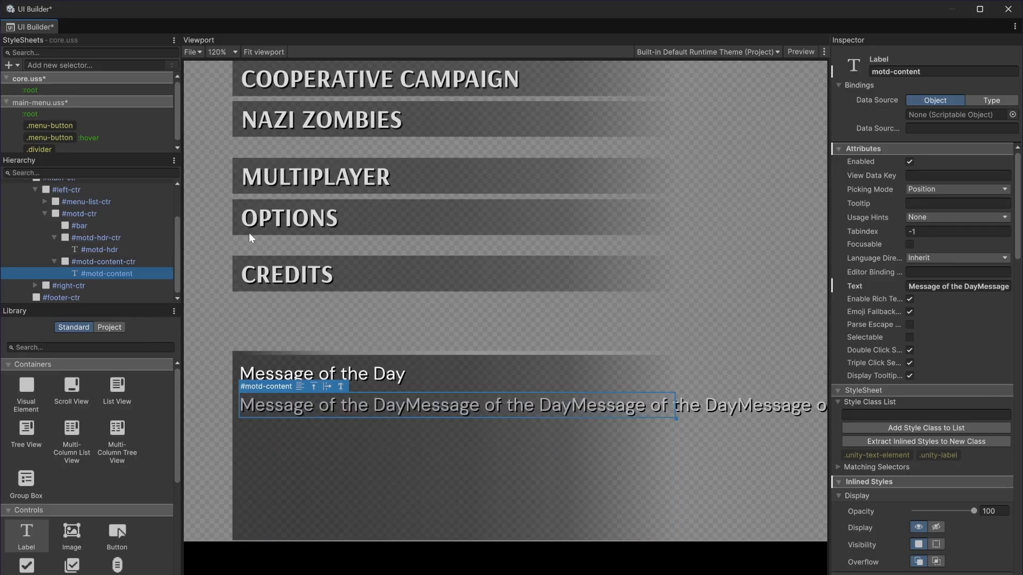
pyautogui.scroll(-10, 904, 320)
pyautogui.scroll(-6, 911, 329)
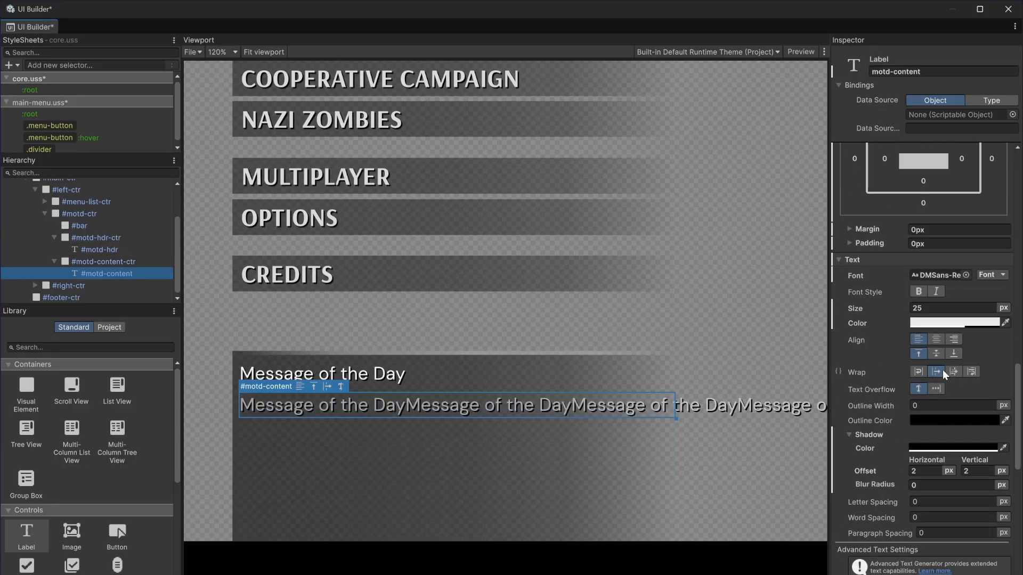
pyautogui.click(924, 372)
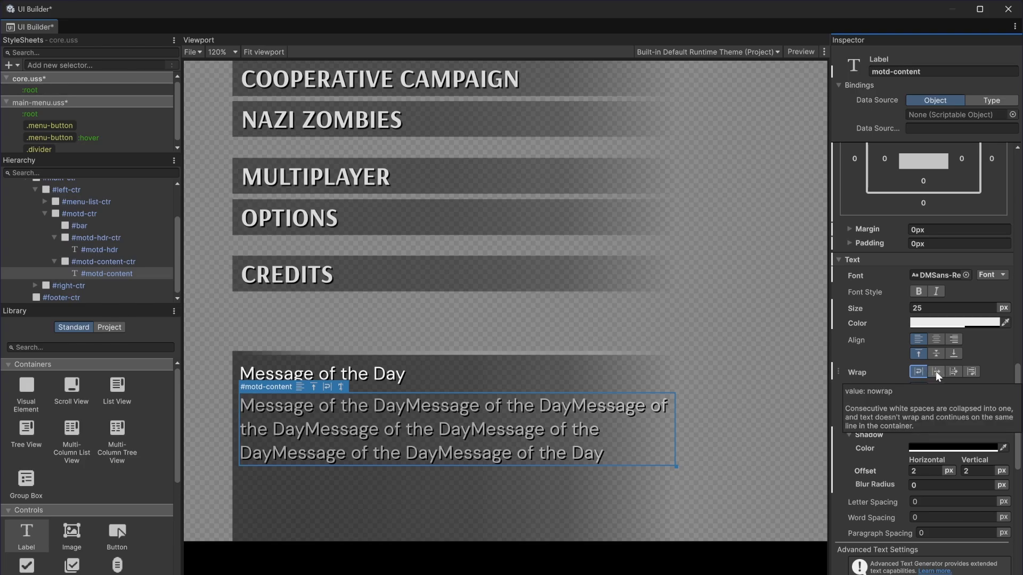
pyautogui.scroll(-4, 612, 376)
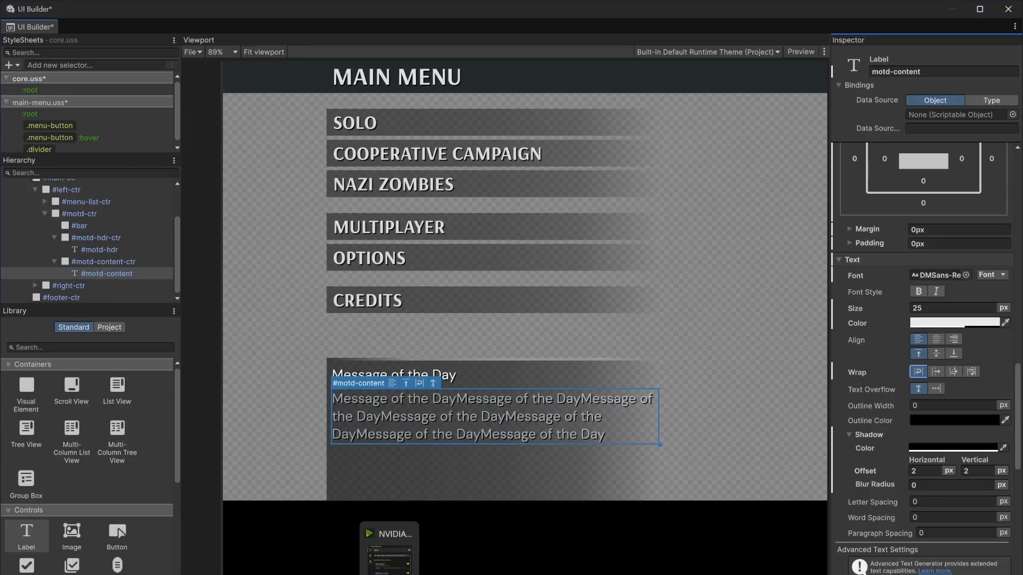
pyautogui.click(471, 573)
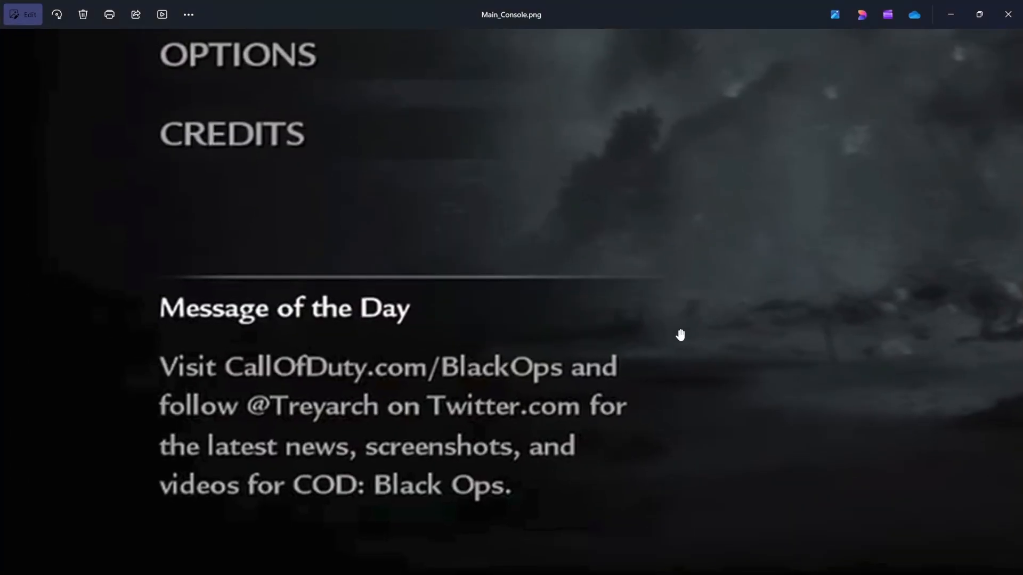
pyautogui.hotkey('alt', 'Tab')
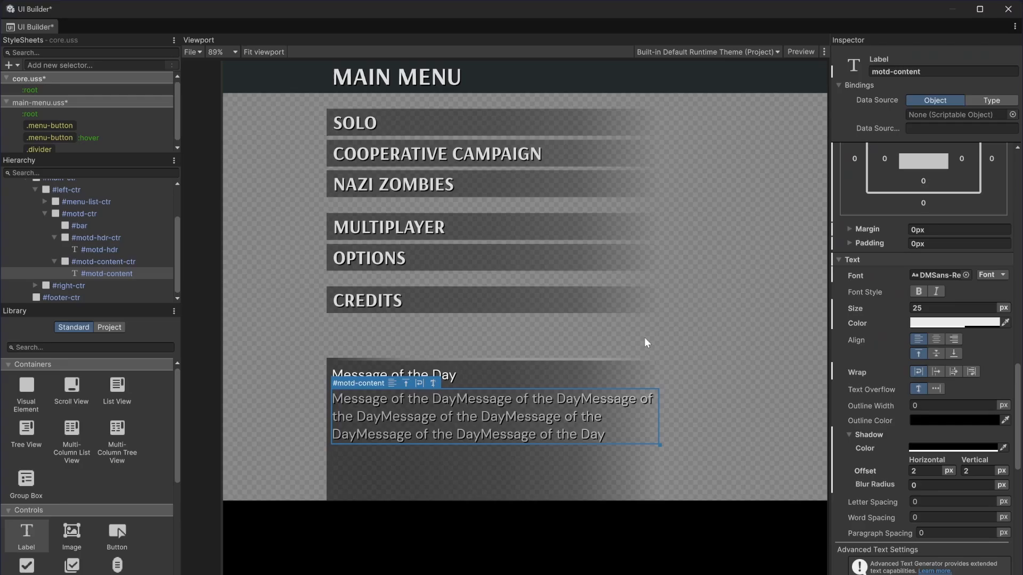
# Try right border widths of 15, 25 and 50 px on the motd-content-ctr container.
pyautogui.click(132, 263)
pyautogui.scroll(-4, 977, 415)
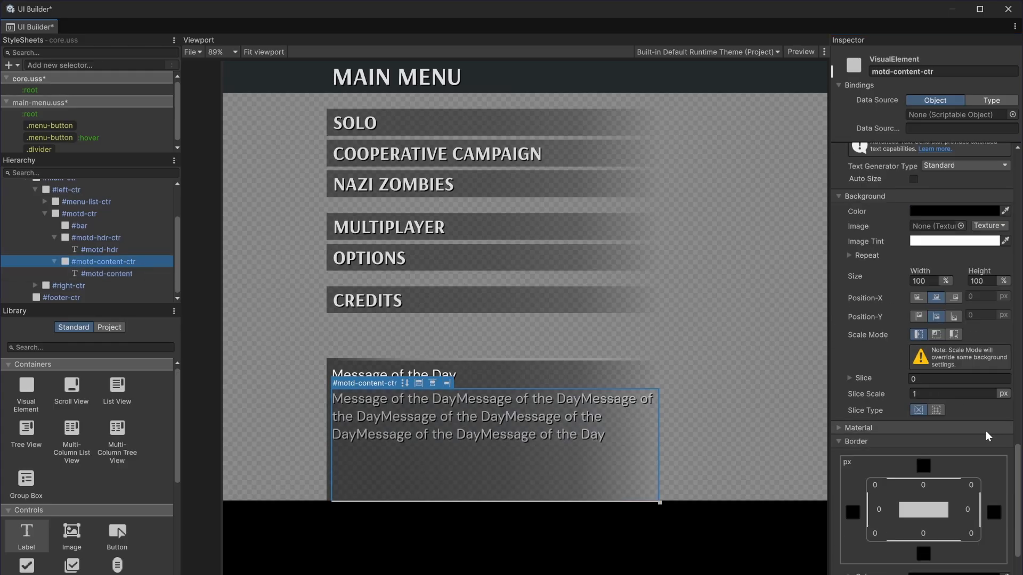
pyautogui.click(968, 510)
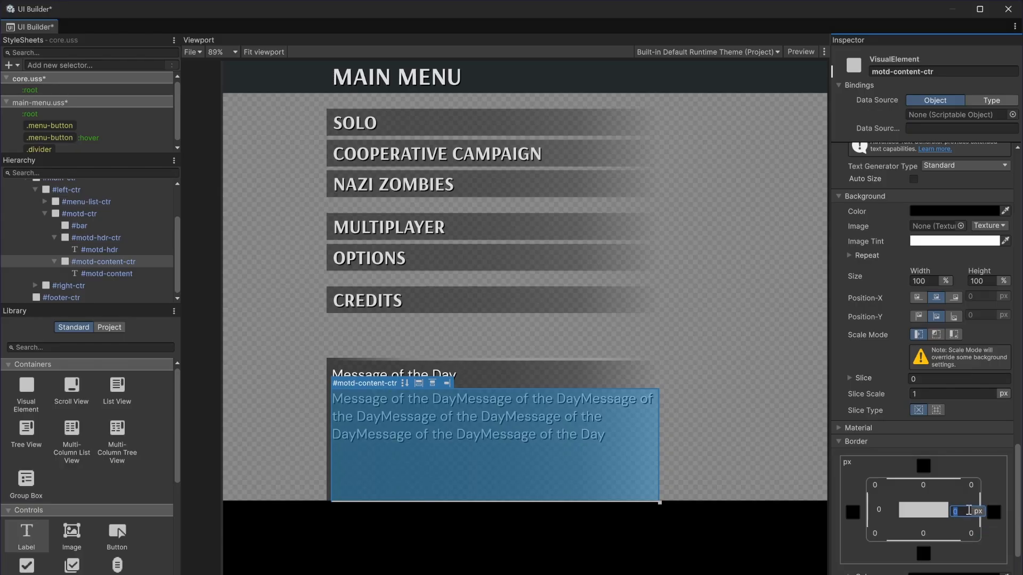
pyautogui.write('15')
pyautogui.press('Return')
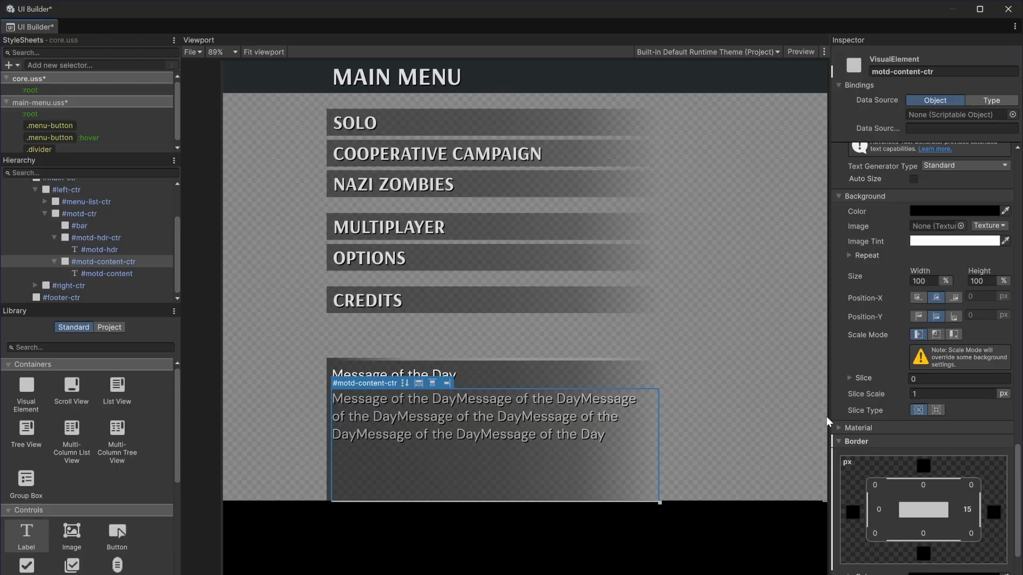
pyautogui.moveTo(977, 511); pyautogui.dragTo(966, 512)
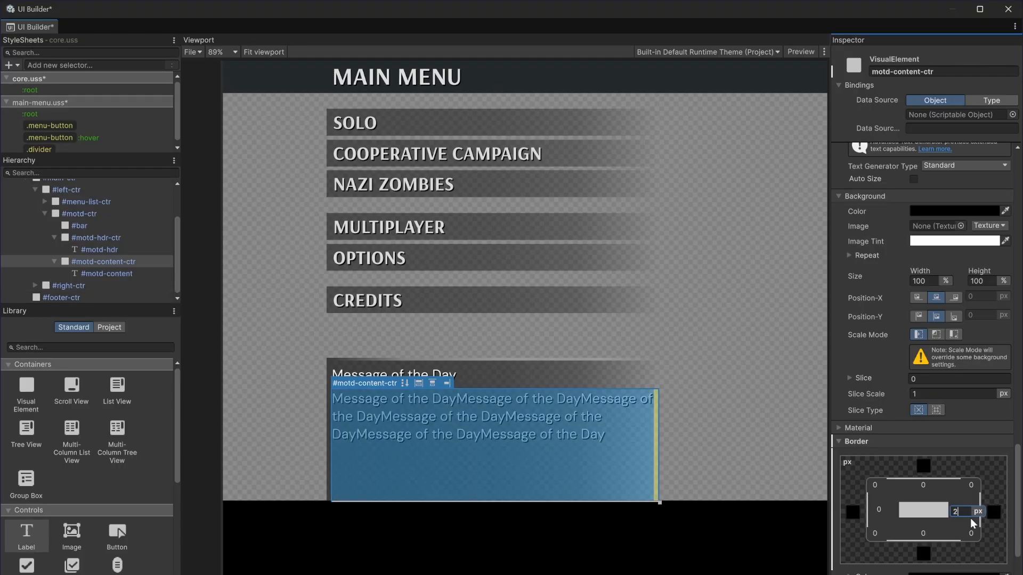
pyautogui.write('5')
pyautogui.press('Return')
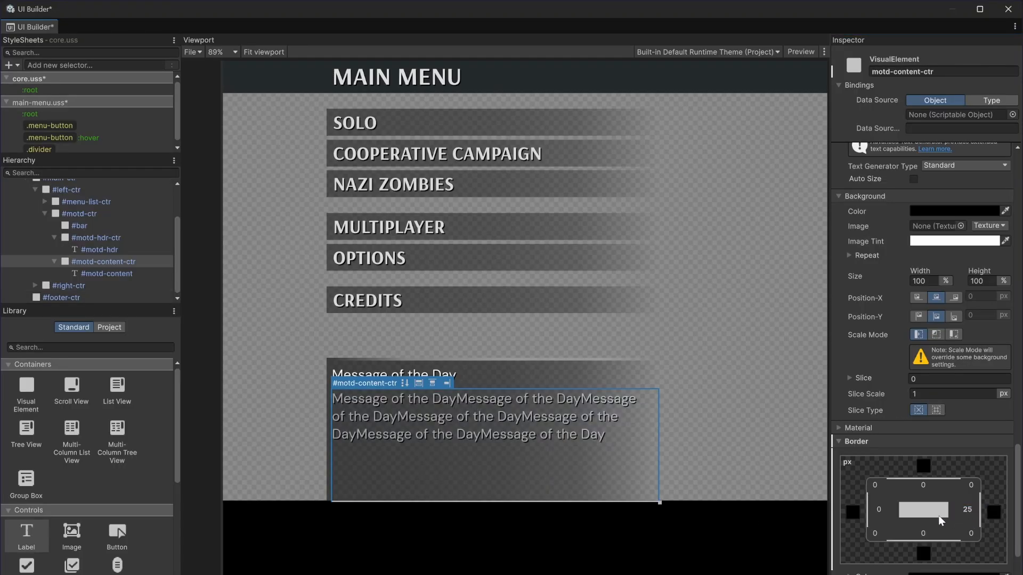
pyautogui.click(965, 510)
pyautogui.write('50')
pyautogui.press('Return')
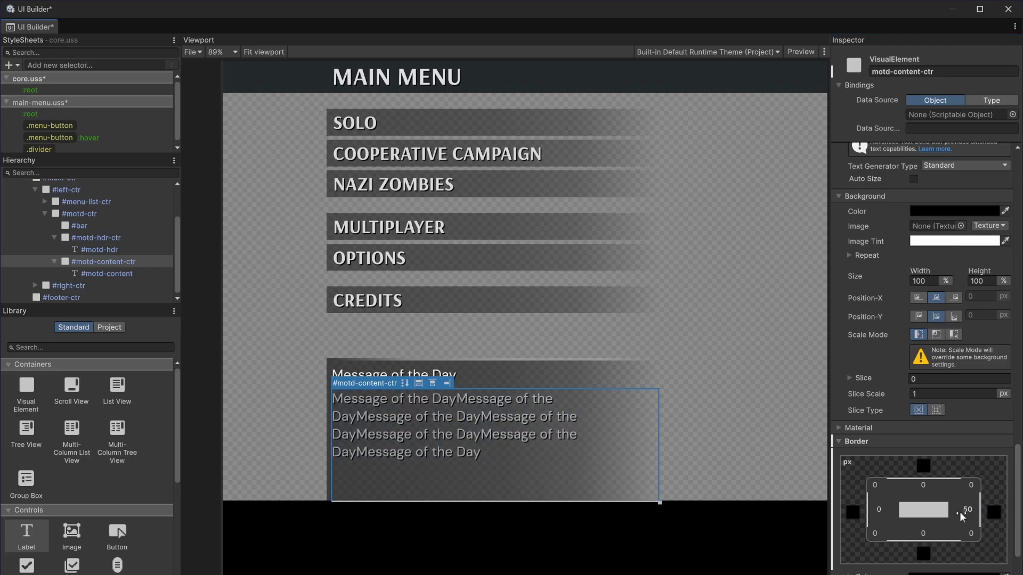
# Set the motd-content-ctr container's right border width to 30 px and compare the text width with the reference image.
pyautogui.click(971, 509)
pyautogui.write('30')
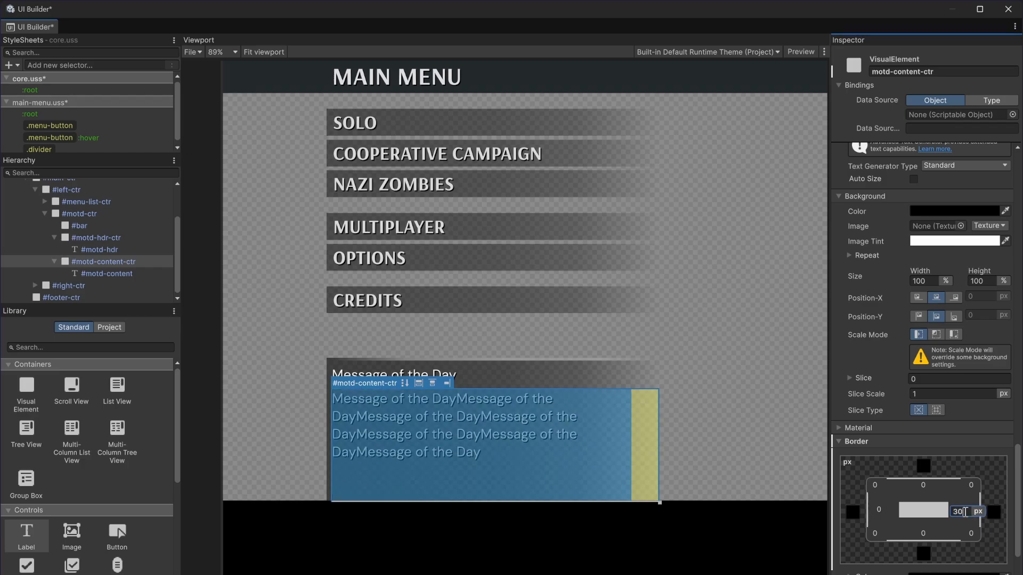
pyautogui.press('Return')
pyautogui.scroll(3, 717, 454)
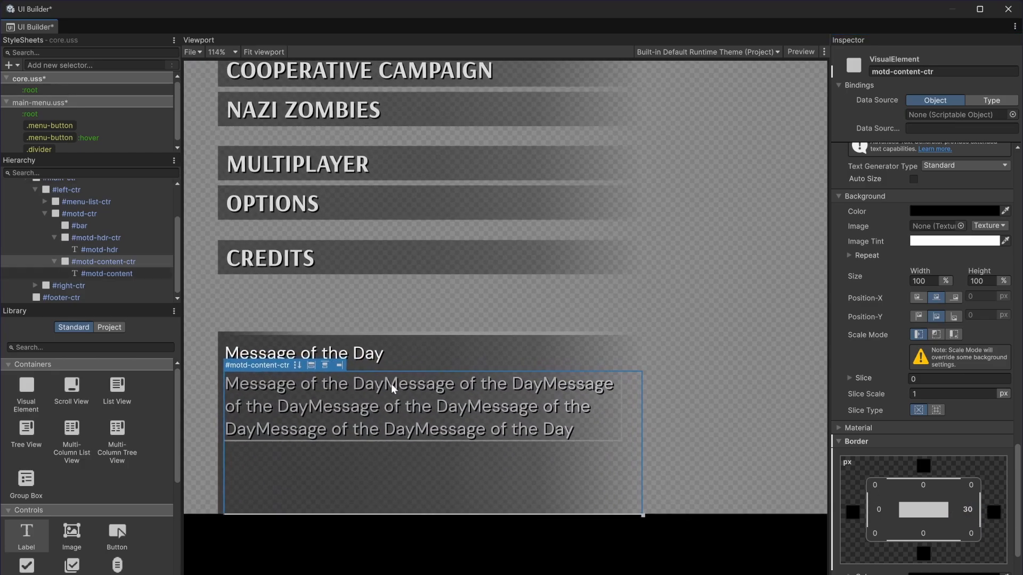
pyautogui.click(736, 364)
pyautogui.hotkey('alt', 'Tab')
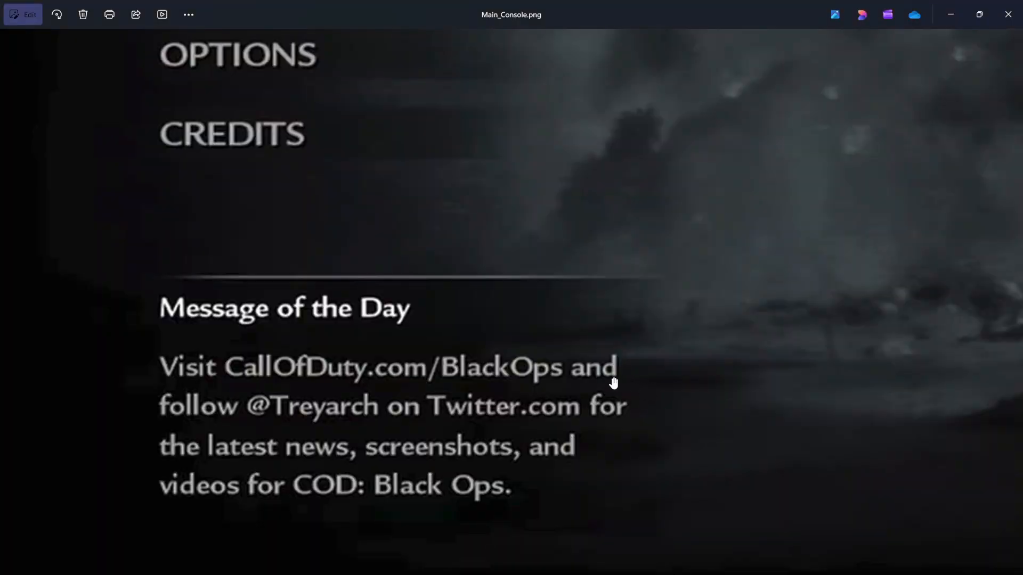
pyautogui.hotkey('alt', 'Tab')
# Review the whole menu layout in preview mode and examine the Message of the Day section up close.
pyautogui.scroll(-8, 606, 417)
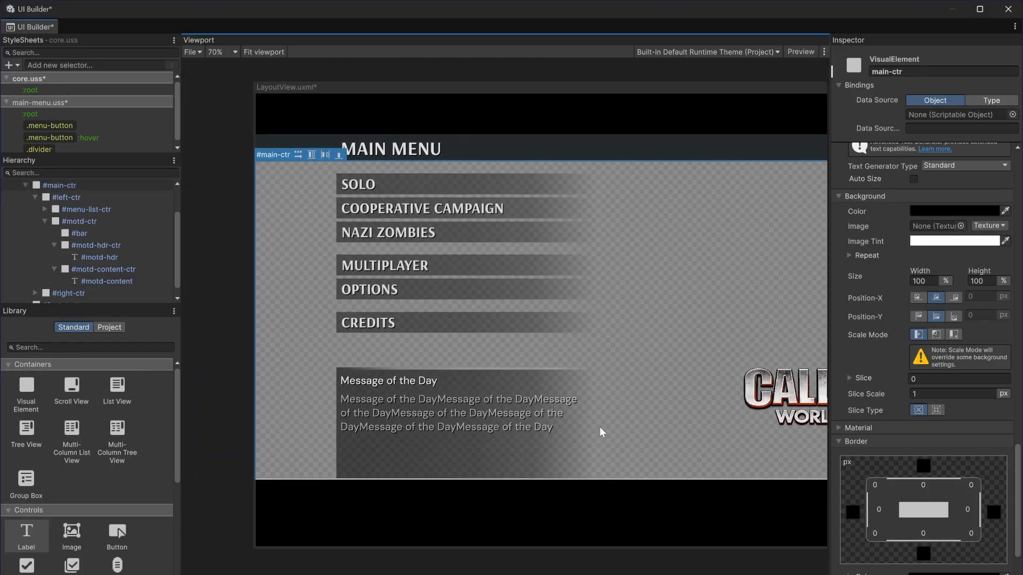
pyautogui.scroll(4, 403, 375)
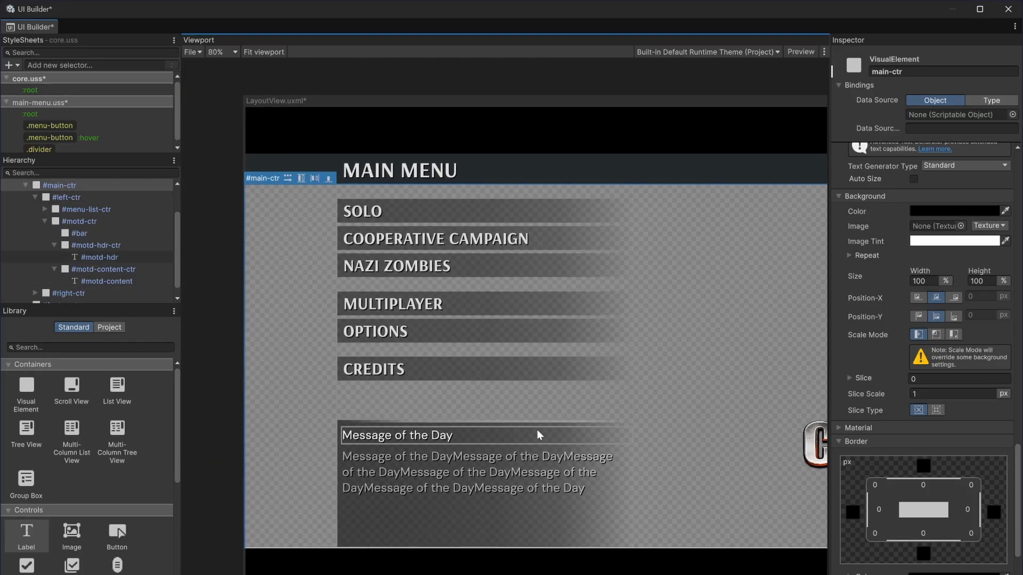
pyautogui.scroll(-4, 453, 427)
pyautogui.click(453, 161)
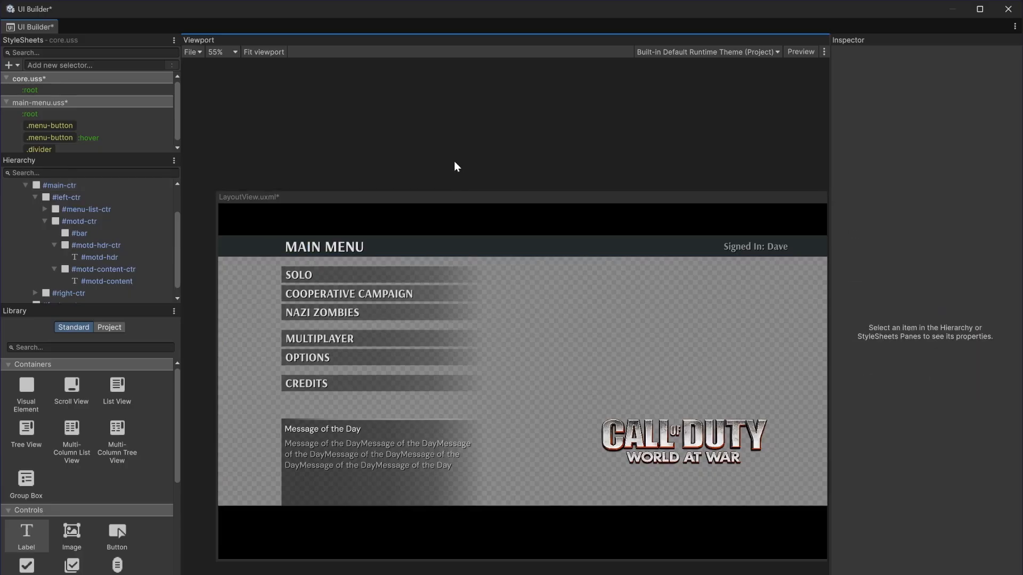
pyautogui.click(802, 51)
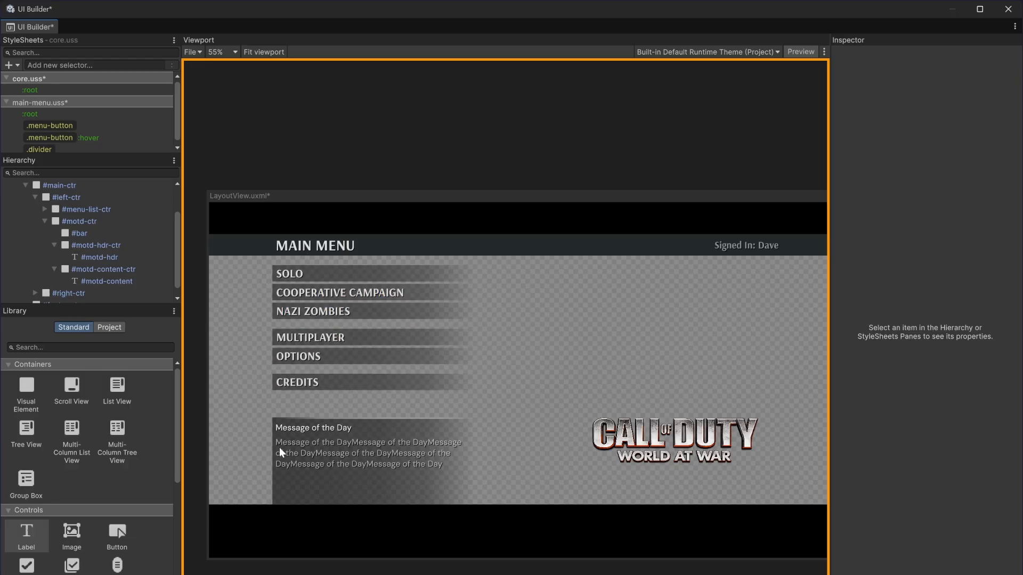
pyautogui.click(307, 431)
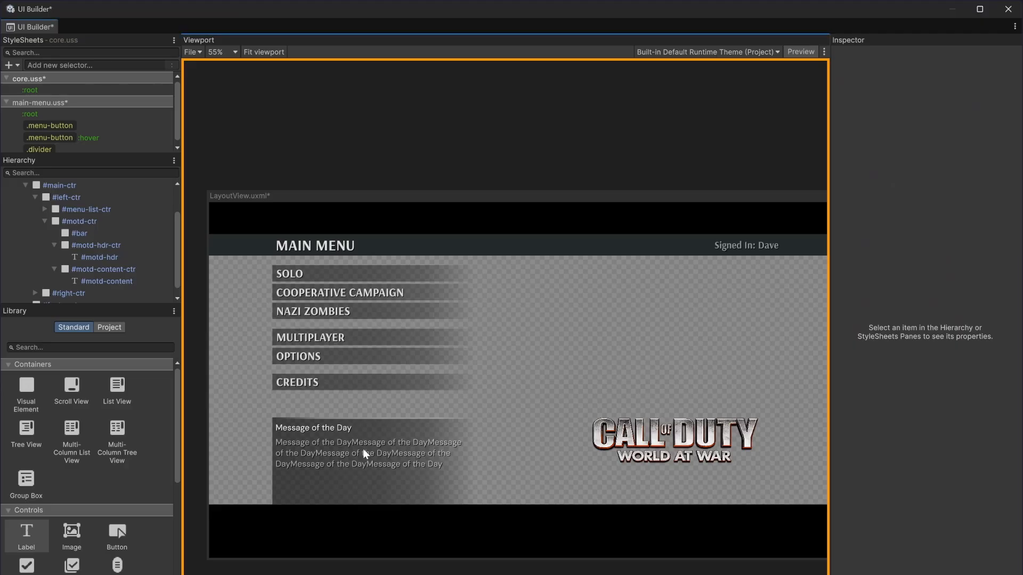
pyautogui.scroll(3, 334, 465)
pyautogui.scroll(5, 333, 465)
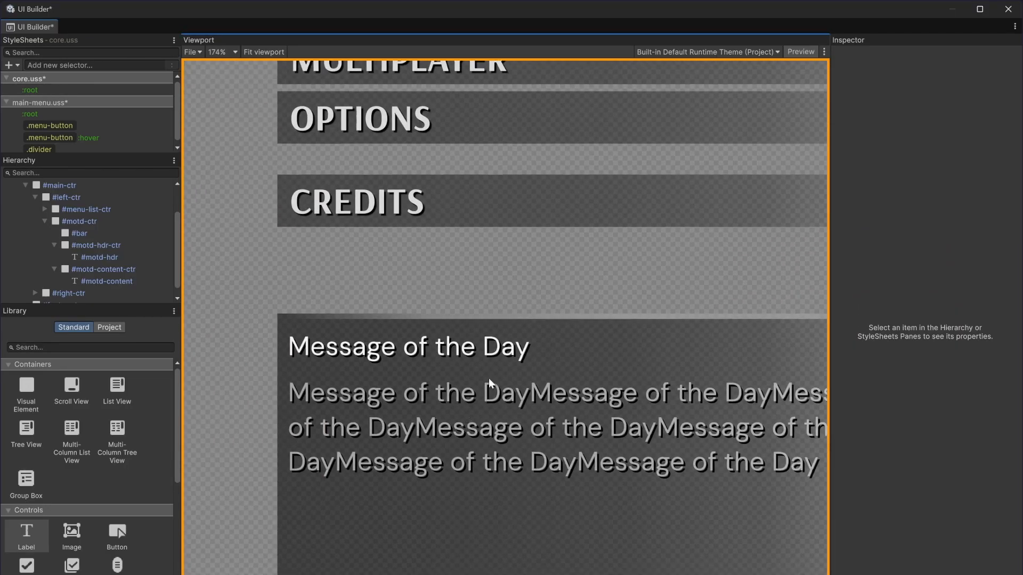
# Try a maximum height of 30% on the motd-hdr-ctr container and compare the header spacing with the reference image.
pyautogui.click(113, 267)
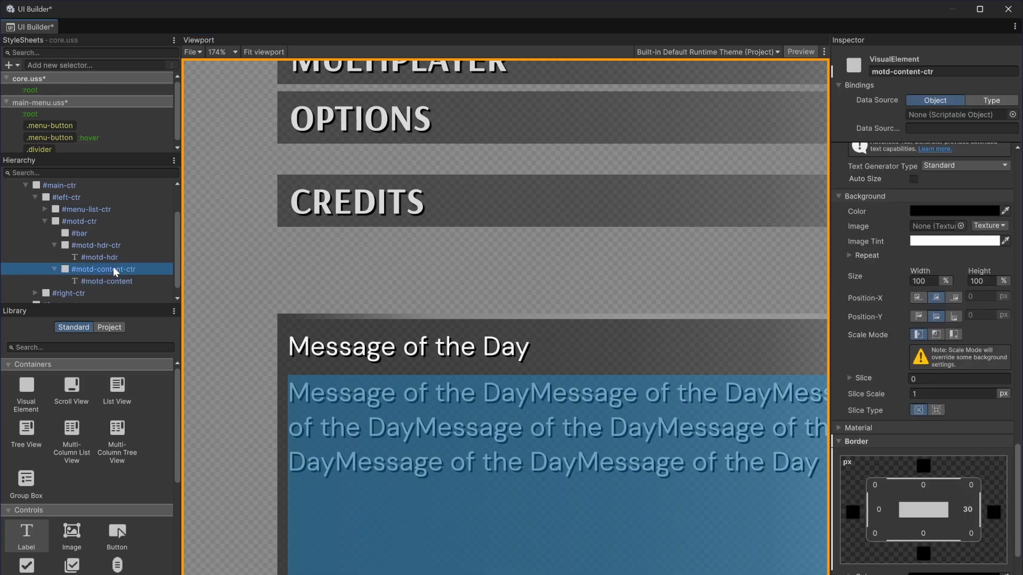
pyautogui.click(113, 257)
pyautogui.click(106, 247)
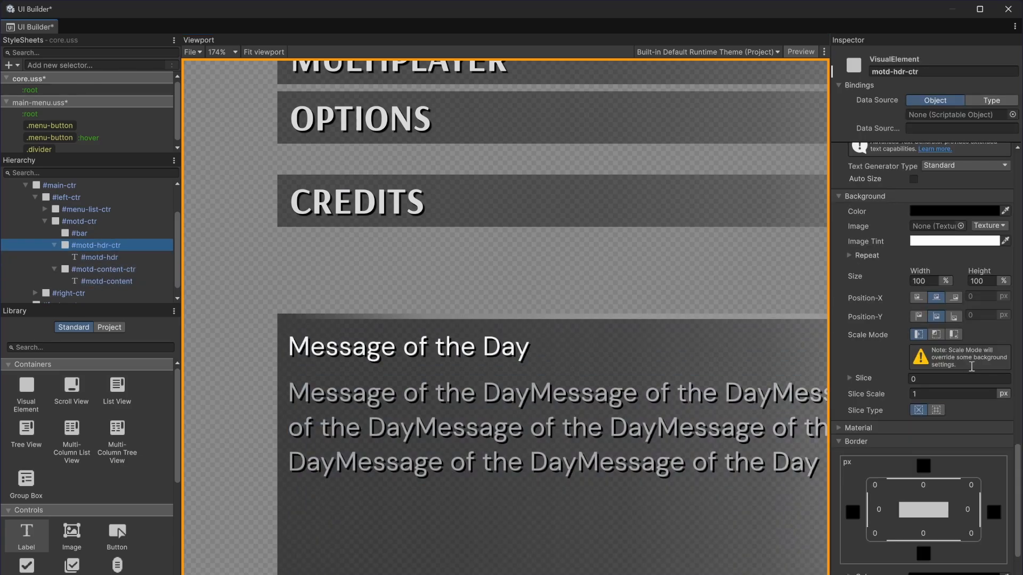
pyautogui.scroll(-3, 980, 421)
pyautogui.scroll(10, 982, 419)
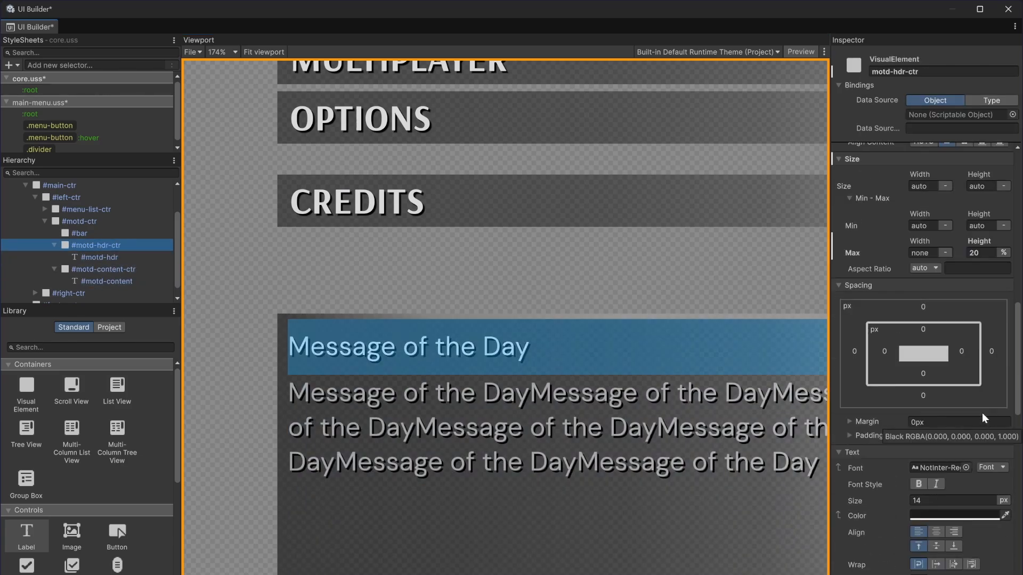
pyautogui.click(981, 479)
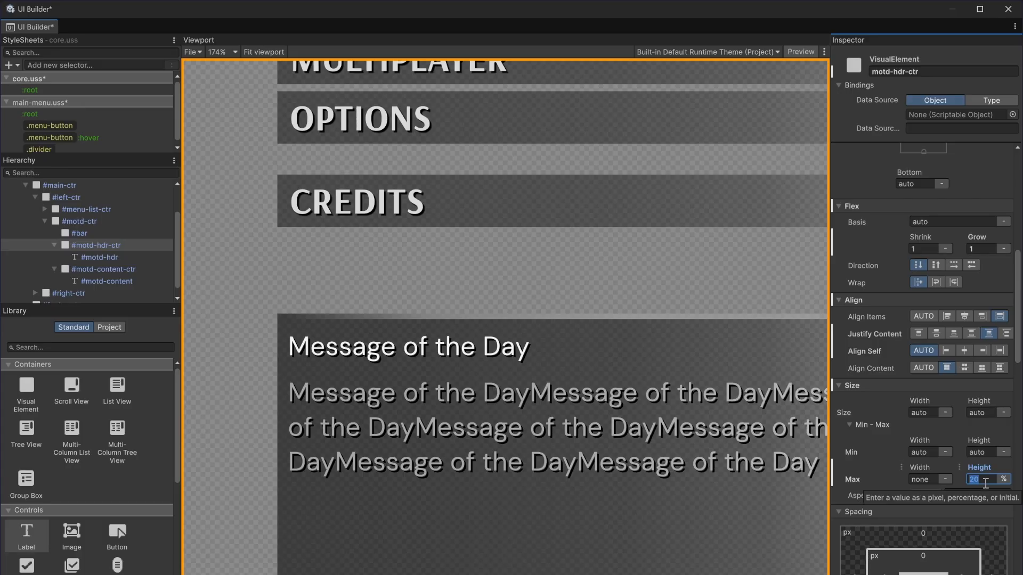
pyautogui.write('30')
pyautogui.press('Return')
pyautogui.scroll(-4, 633, 409)
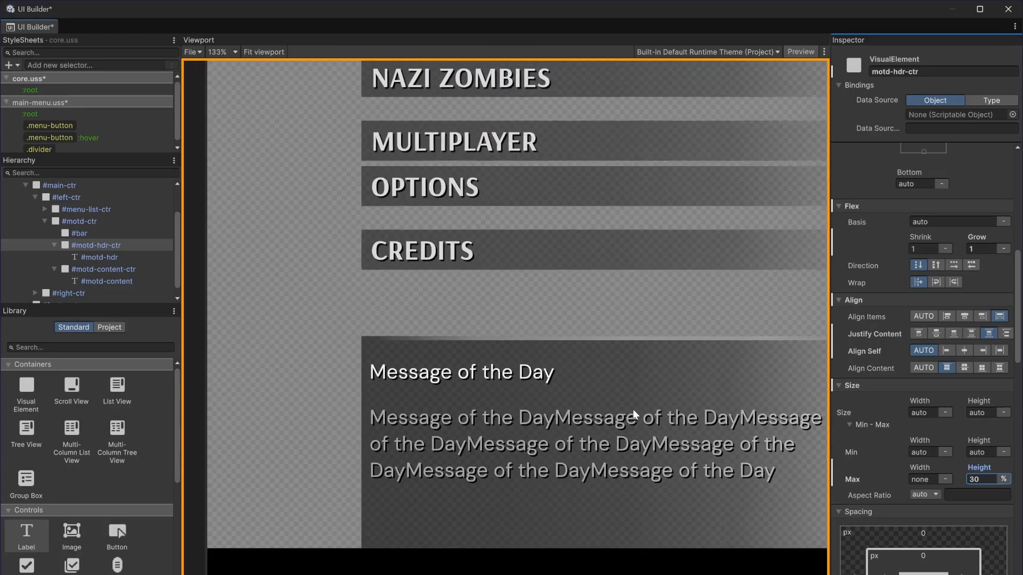
pyautogui.hotkey('alt', 'Tab')
pyautogui.hotkey('alt', 'Tab')
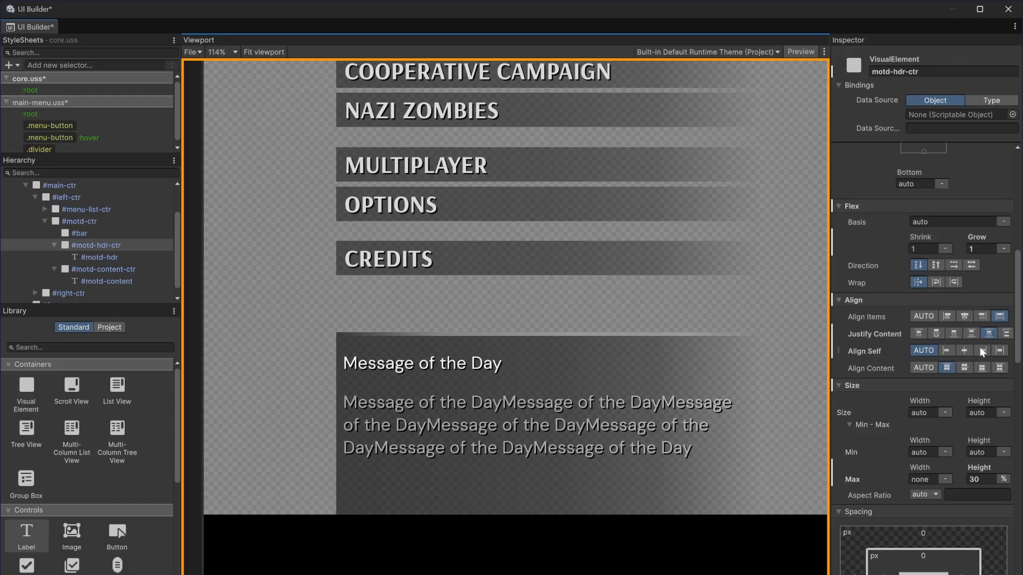
# Set the motd-hdr-ctr container's maximum height to 25%.
pyautogui.click(982, 479)
pyautogui.write('25')
pyautogui.press('Return')
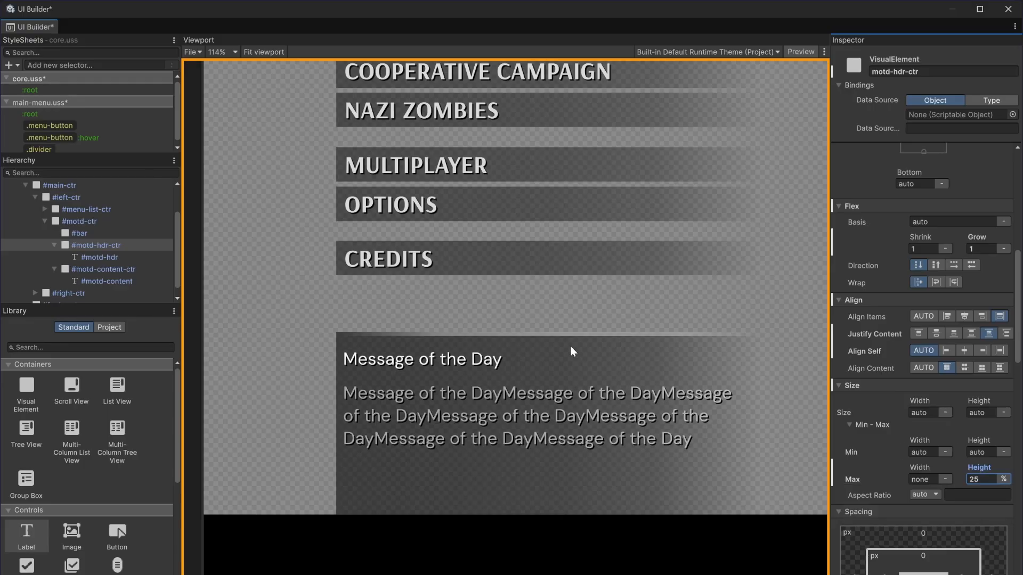
# Review the whole main menu layout with the adjusted Message of the Day spacing and leave preview mode.
pyautogui.scroll(-5, 570, 346)
pyautogui.scroll(-4, 624, 375)
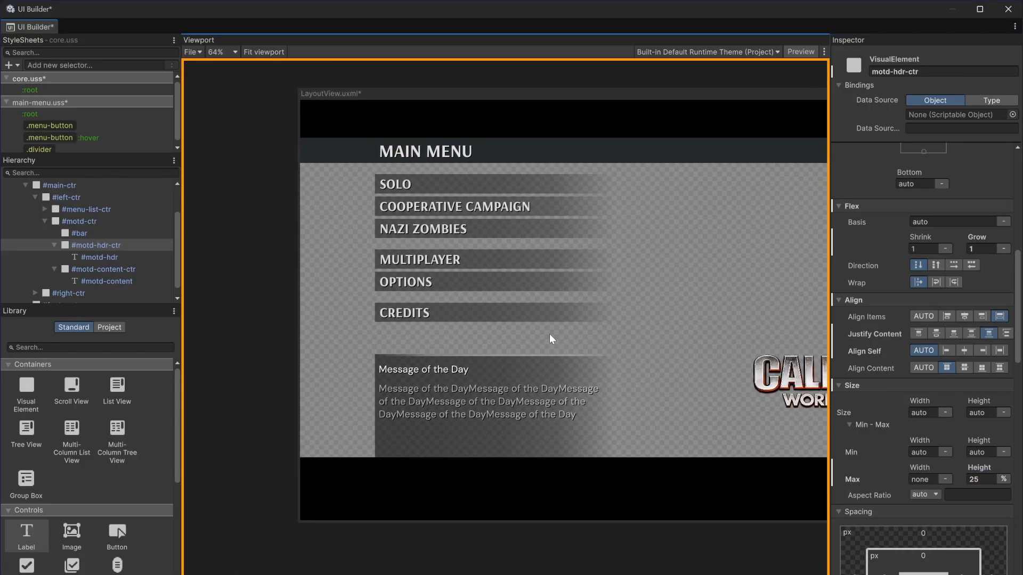
pyautogui.scroll(4, 484, 329)
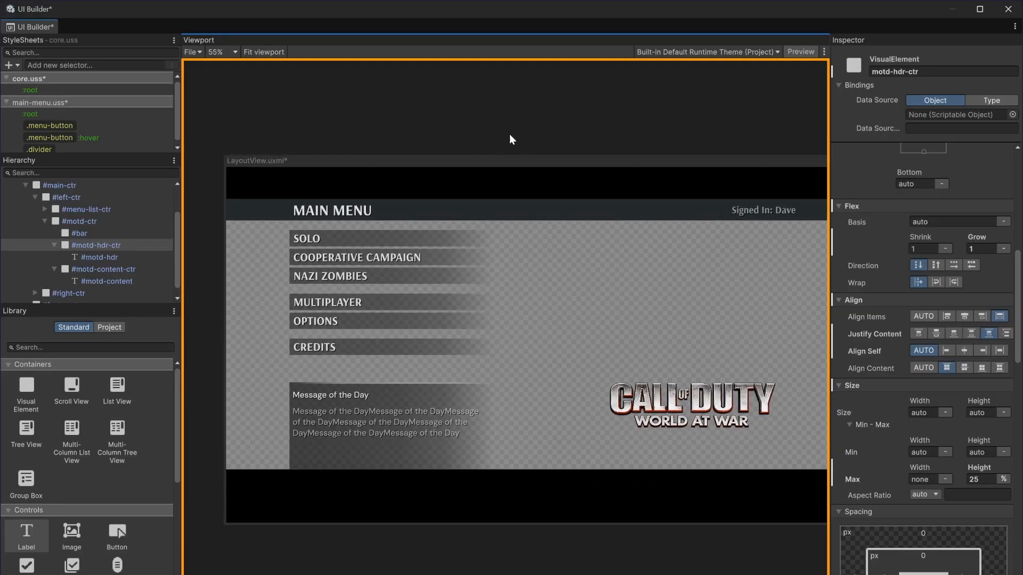
pyautogui.scroll(-4, 563, 226)
pyautogui.scroll(1, 545, 233)
pyautogui.moveTo(545, 233); pyautogui.dragTo(535, 236, button='middle')
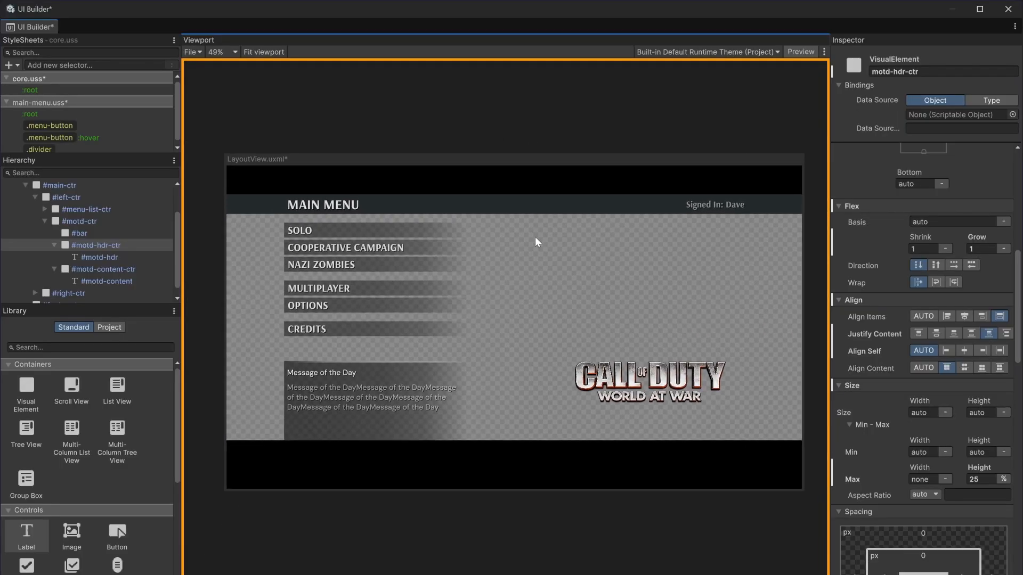
pyautogui.click(800, 51)
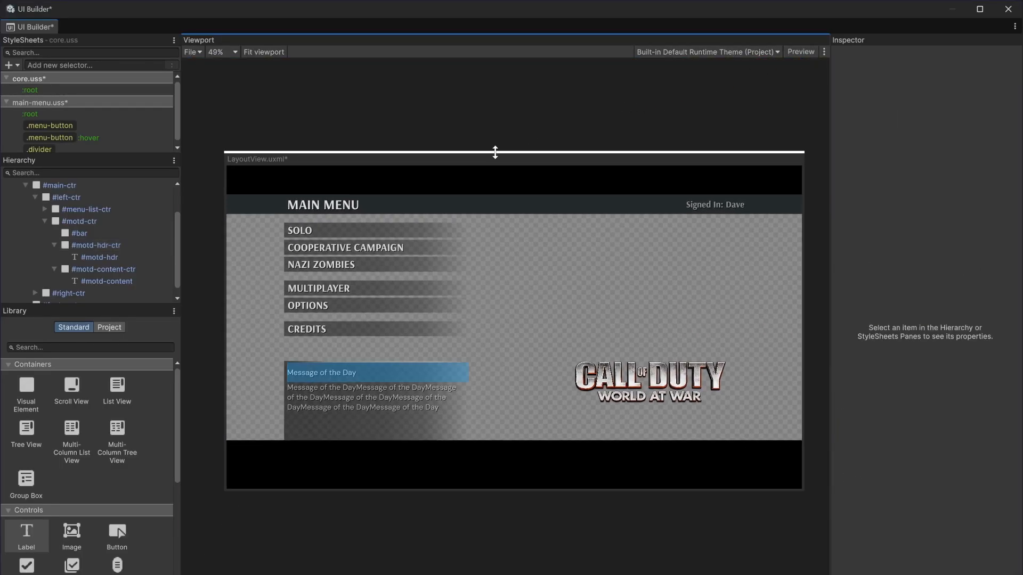